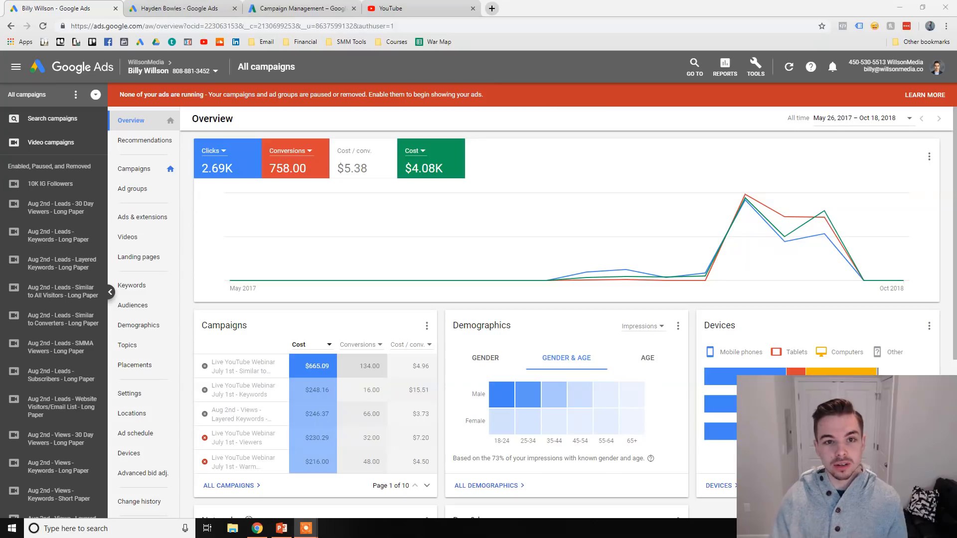
Compare the performance overviews of the two open ad accounts.
mouse_move(717, 191)
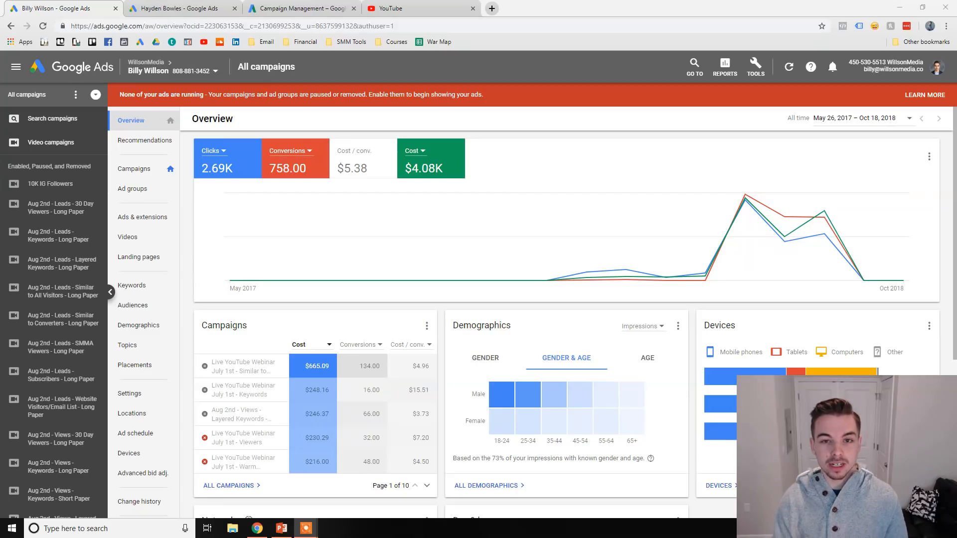
left_click(137, 4)
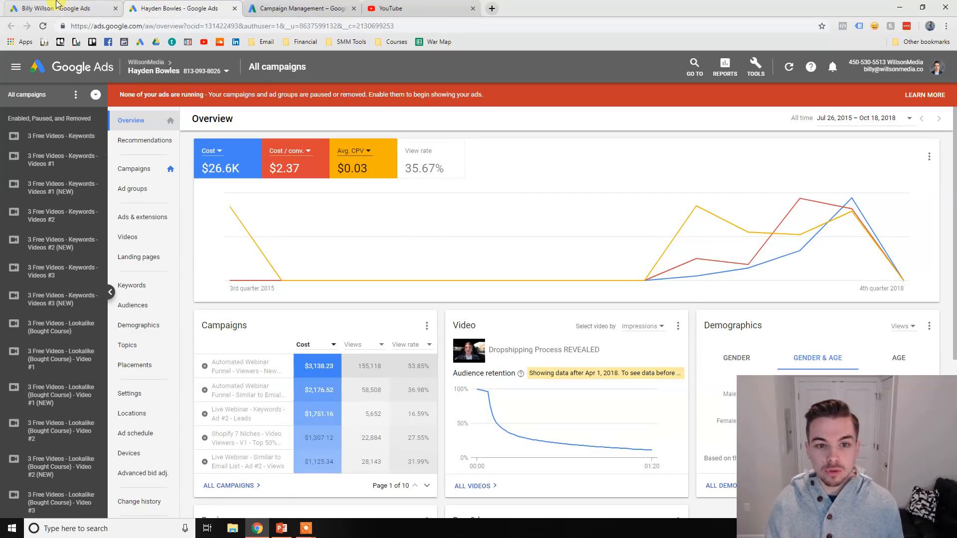
left_click(87, 8)
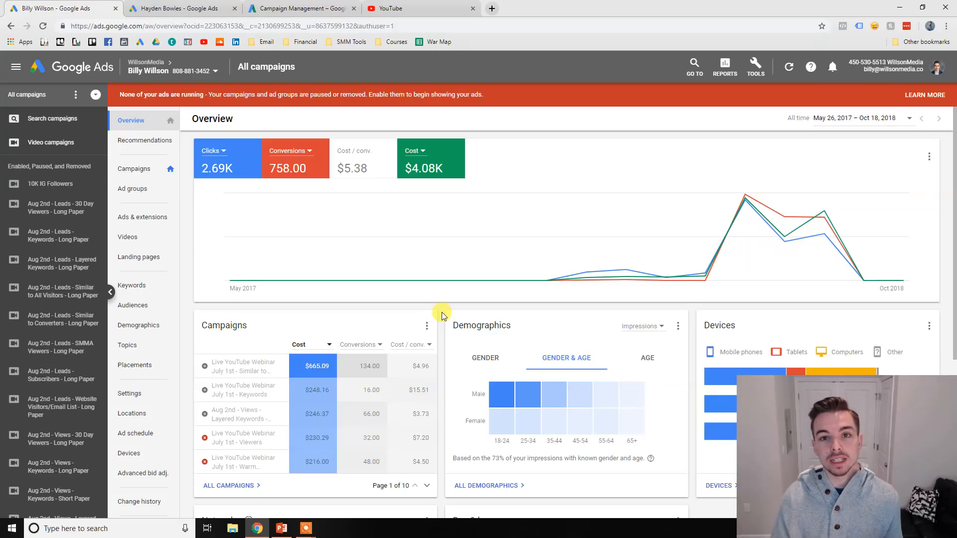
left_click(188, 10)
left_click(65, 8)
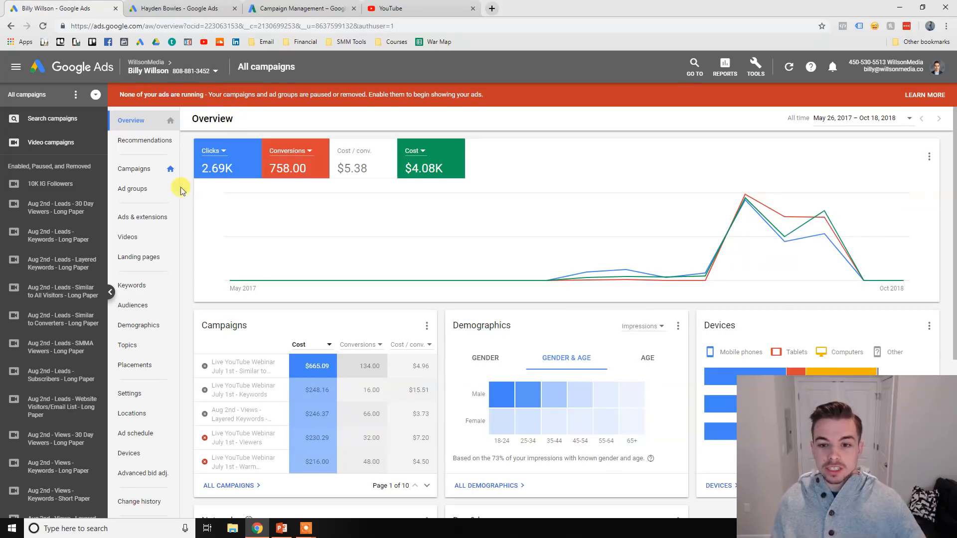
mouse_move(283, 411)
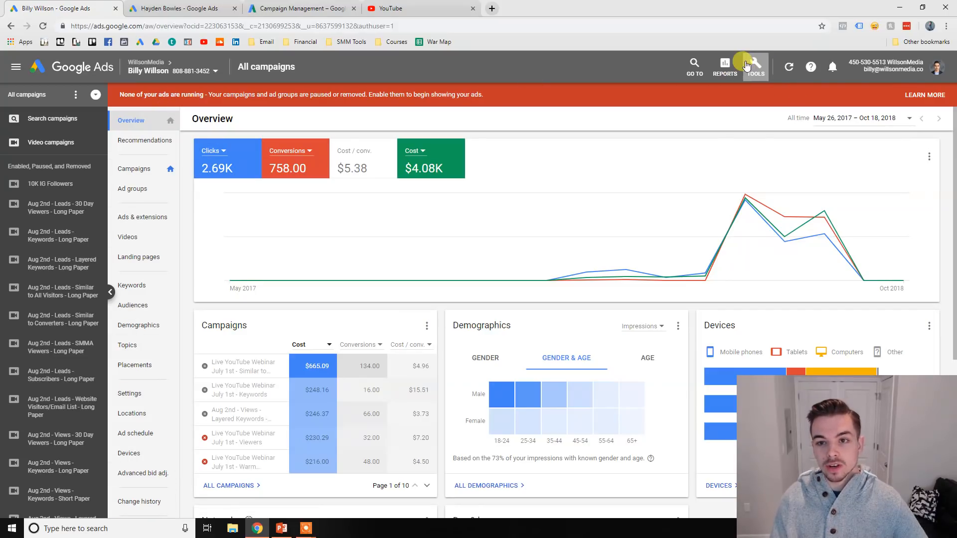
left_click(756, 65)
left_click(727, 73)
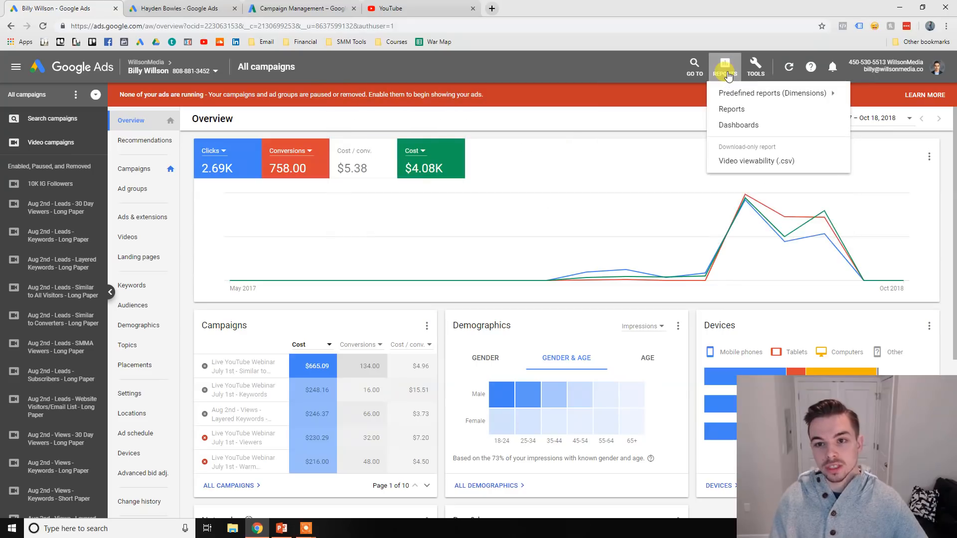
left_click(678, 99)
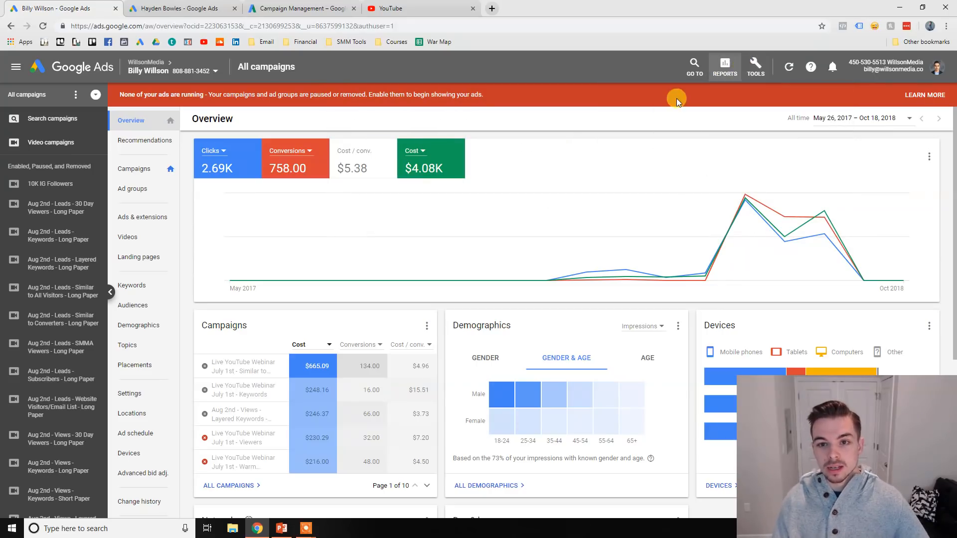
left_click(757, 69)
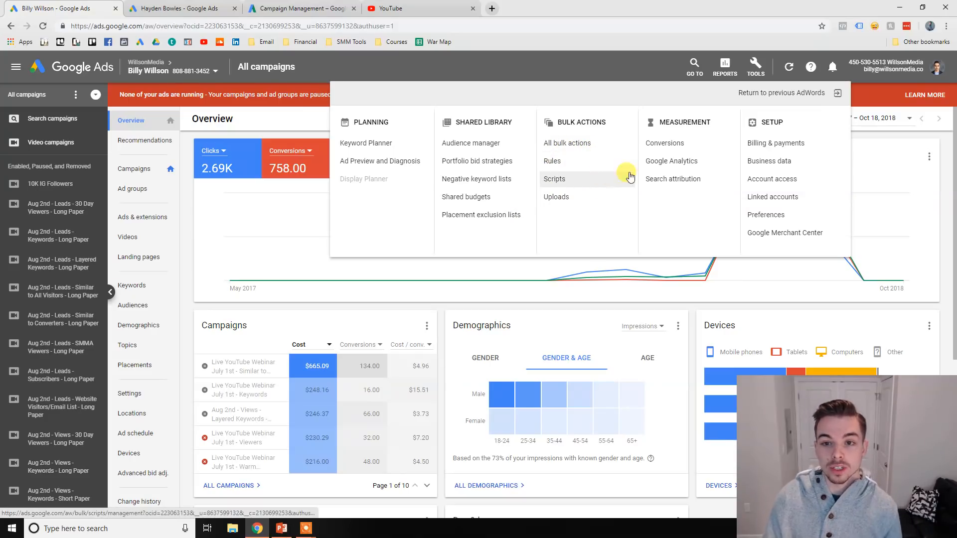
left_click(695, 144)
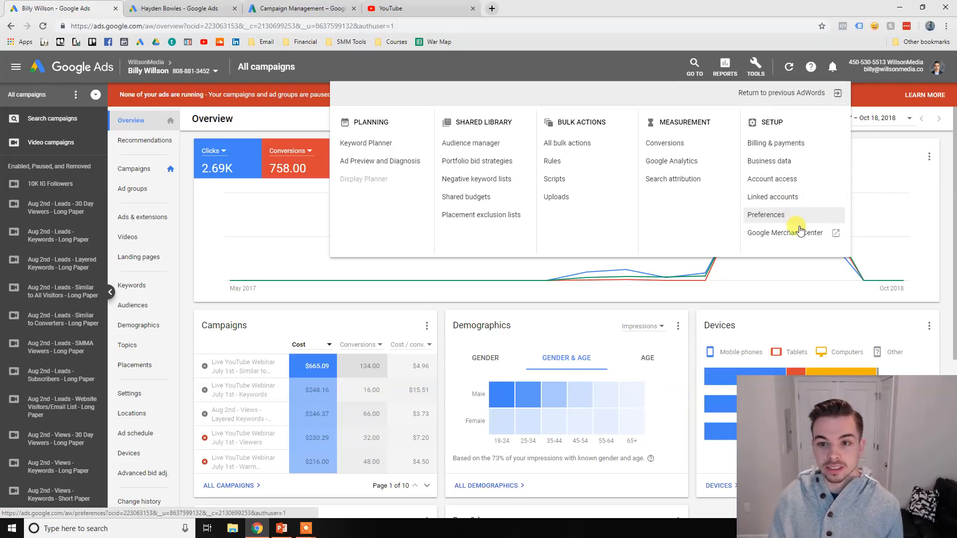
left_click(883, 95)
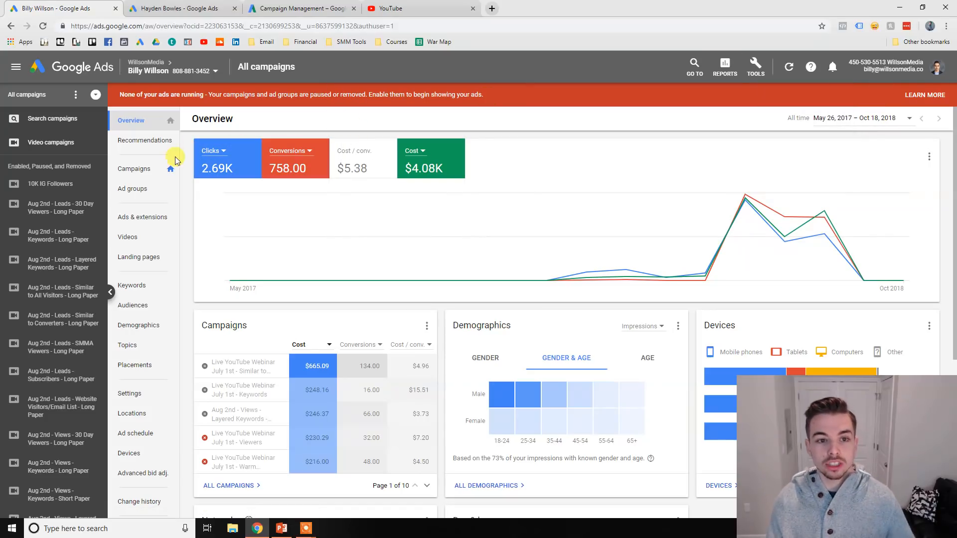
Start a new campaign in the first ad account and choose Video as the campaign type.
left_click(156, 170)
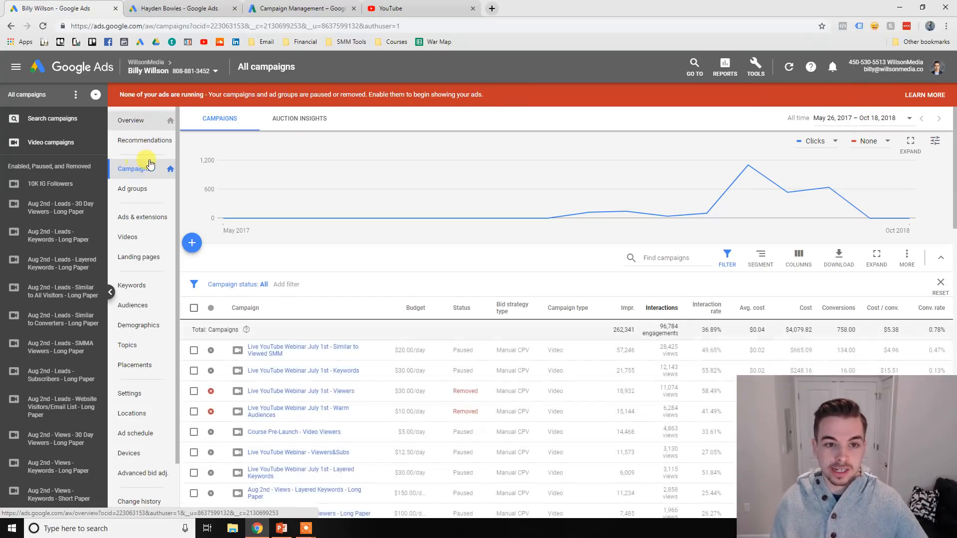
left_click(193, 244)
left_click(260, 275)
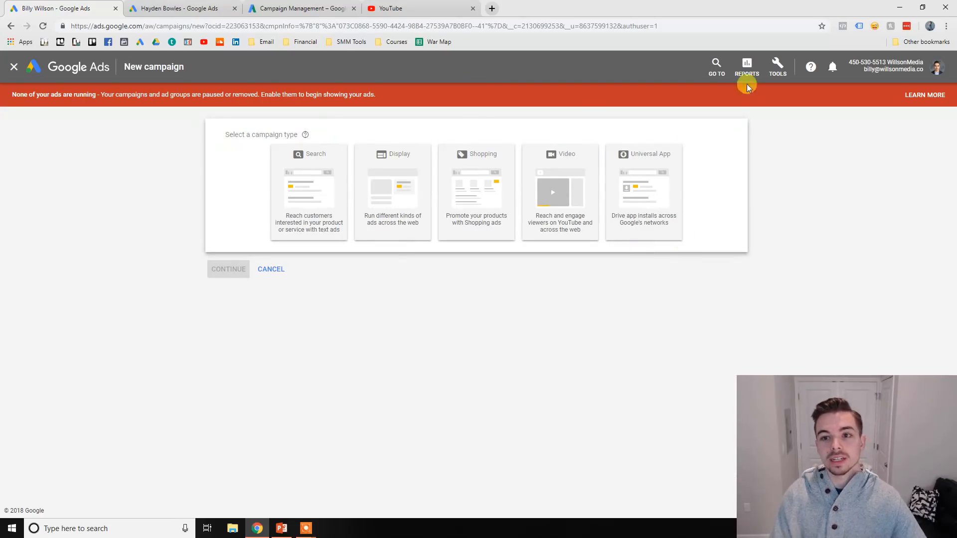
left_click(207, 6)
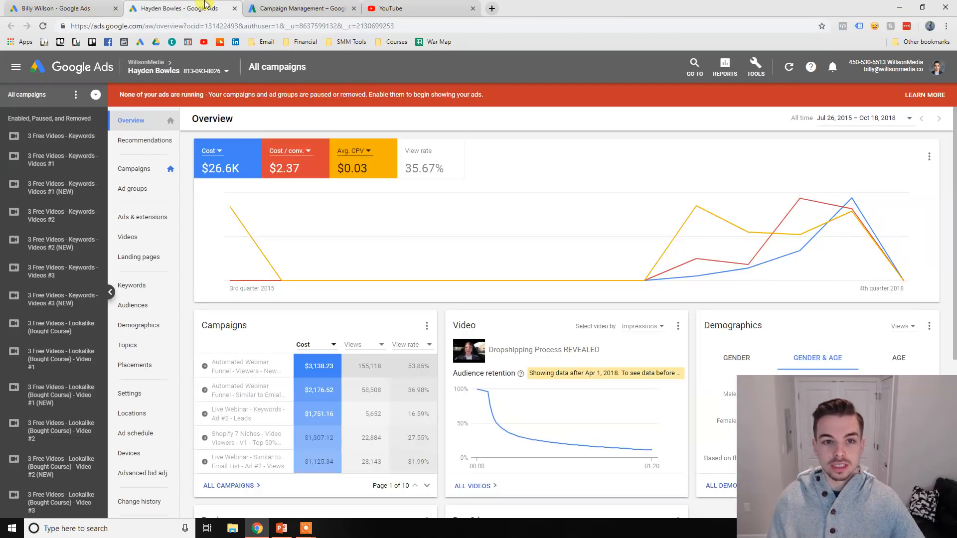
left_click(275, 6)
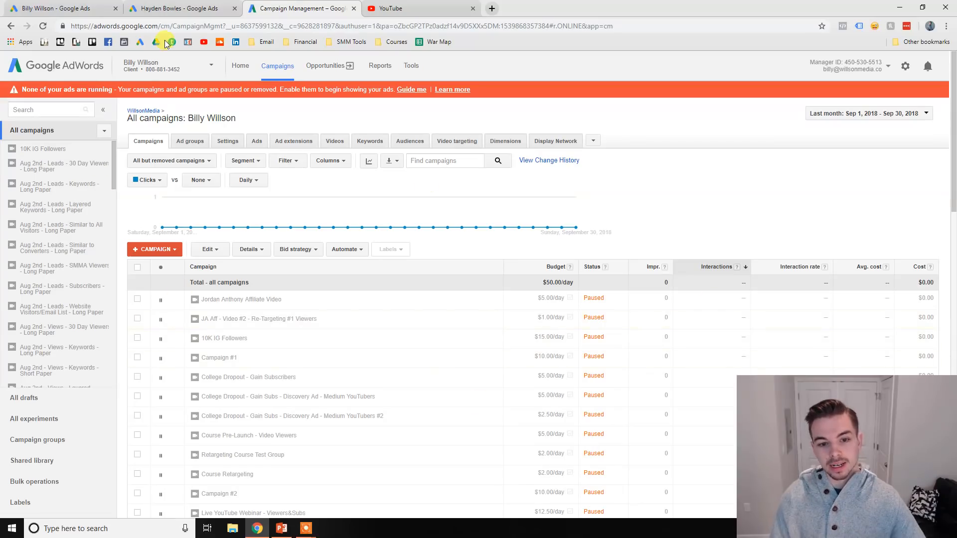
left_click(33, 4)
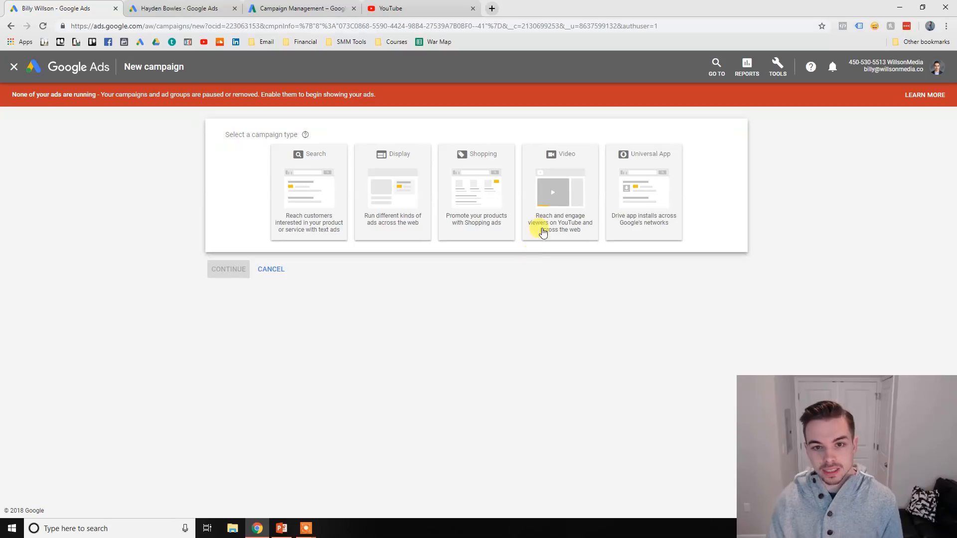
left_click(536, 175)
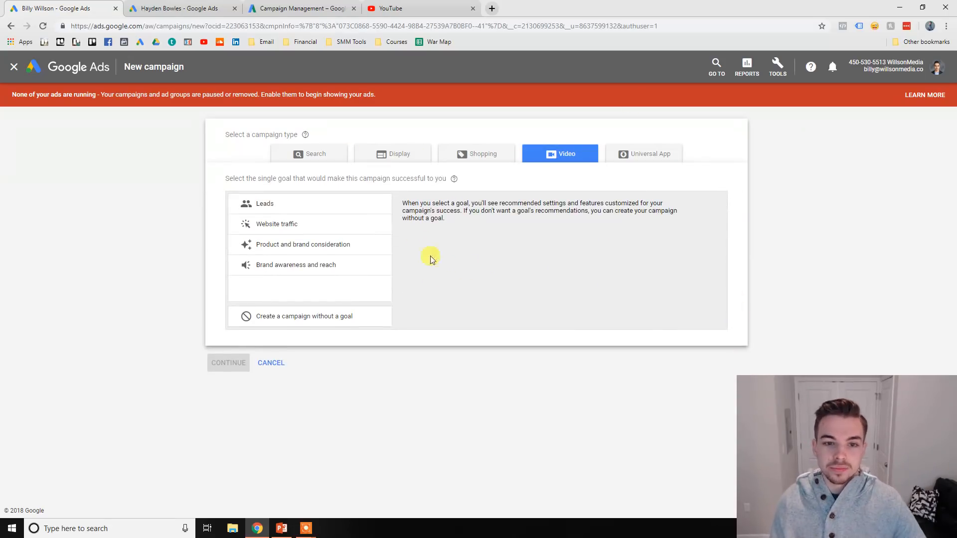
Examine the descriptions of the Leads, Website traffic, Product and brand consideration, and Brand awareness and reach campaign goals.
left_click(321, 205)
left_click(340, 224)
left_click(357, 243)
left_click(357, 203)
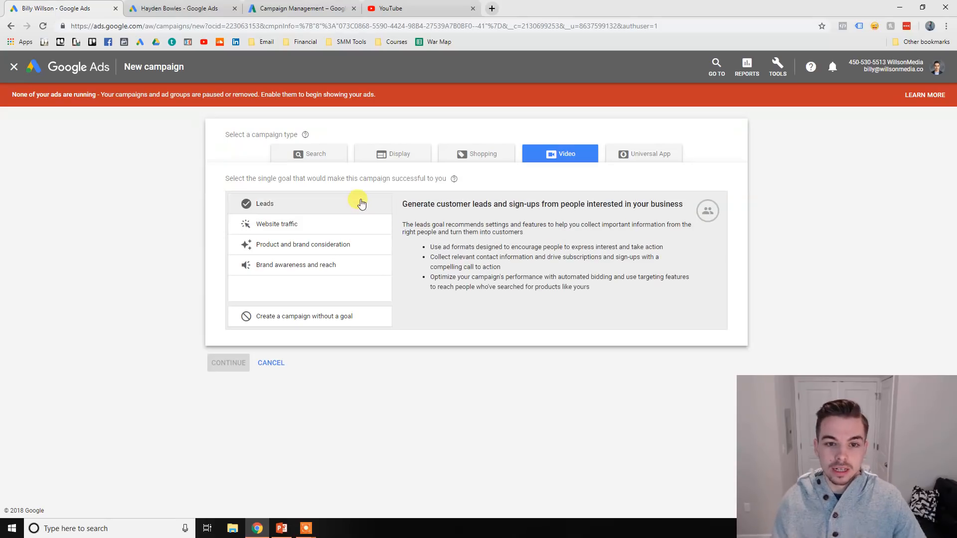
left_click(320, 225)
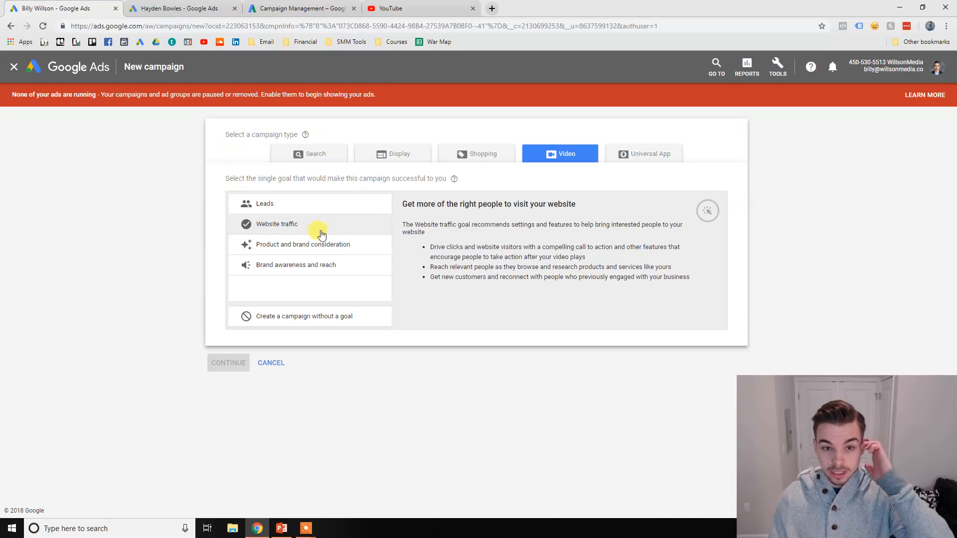
left_click(352, 246)
left_click(352, 265)
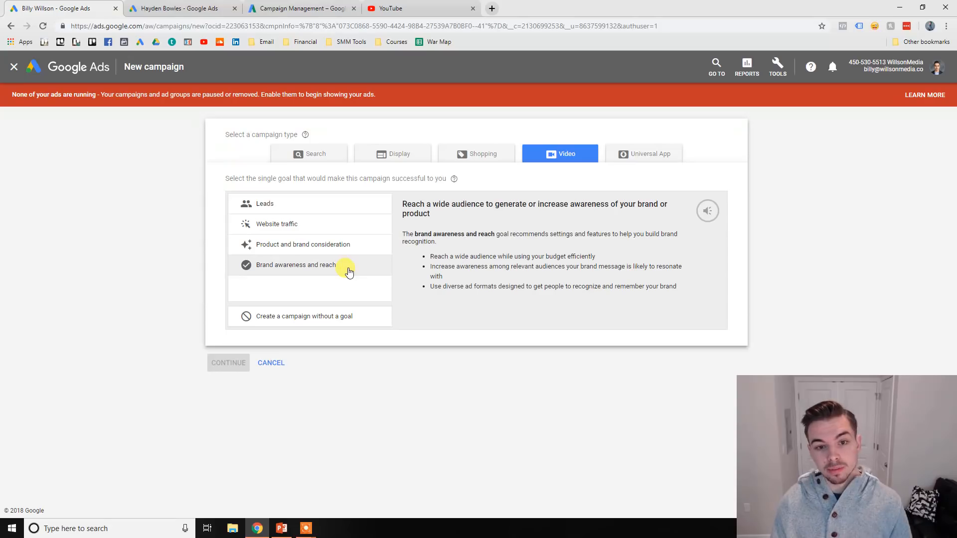
left_click(361, 263)
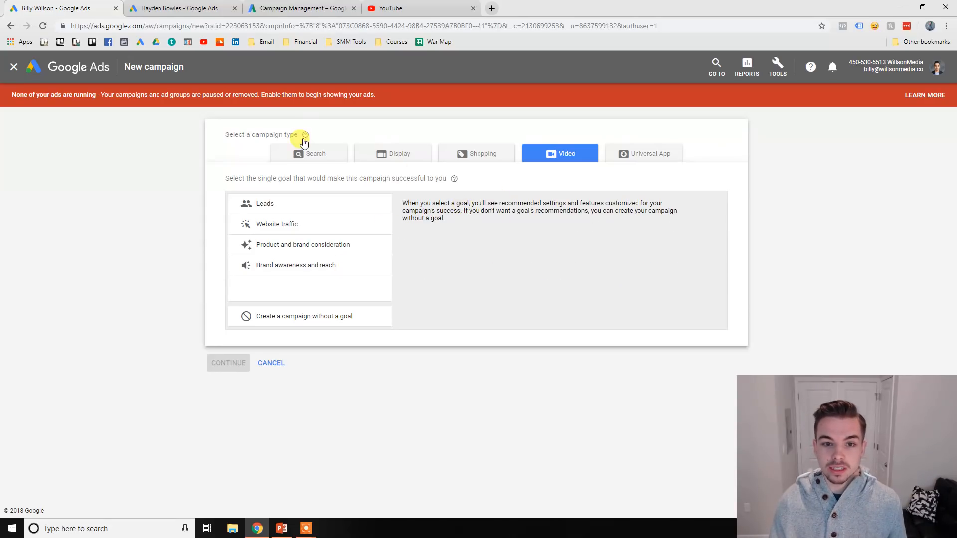
left_click(305, 206)
left_click(309, 226)
left_click(308, 245)
left_click(316, 264)
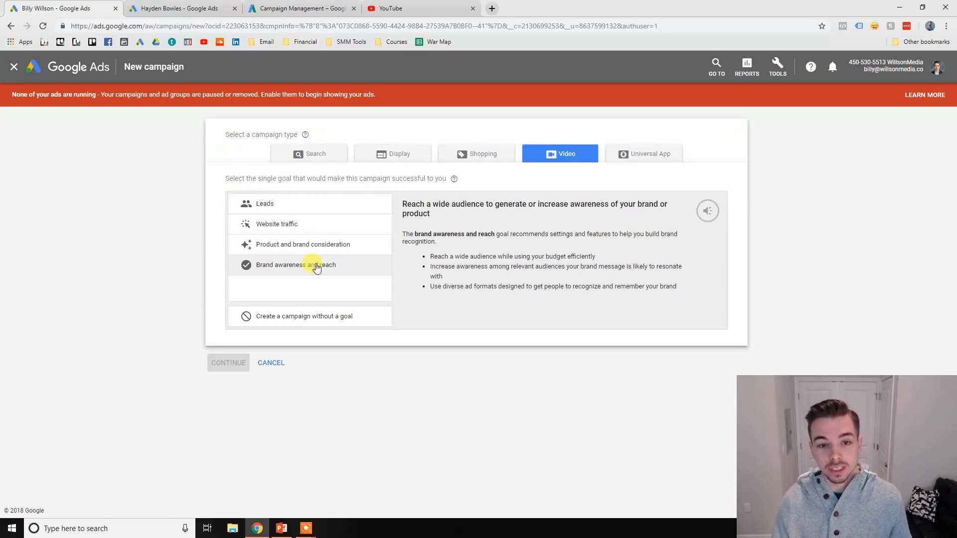
left_click(320, 223)
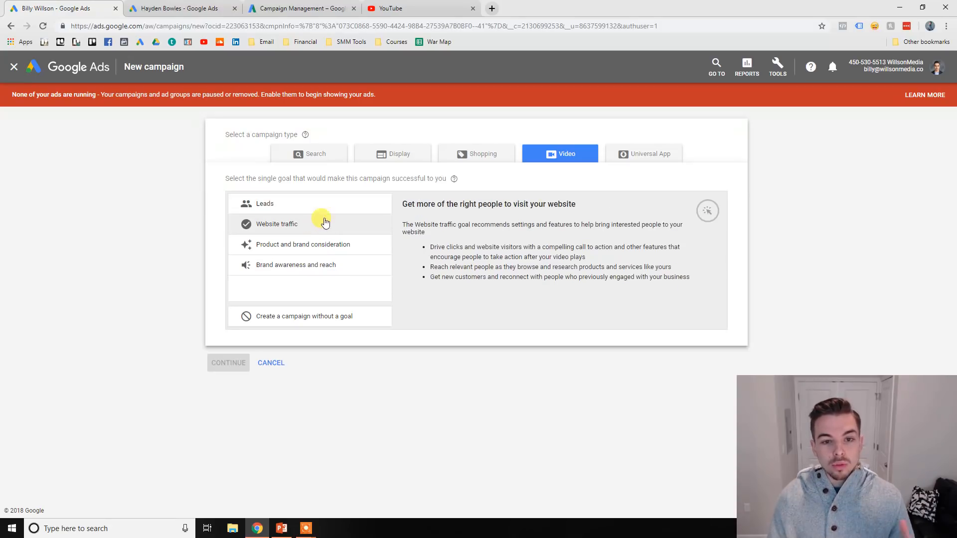
left_click(334, 209)
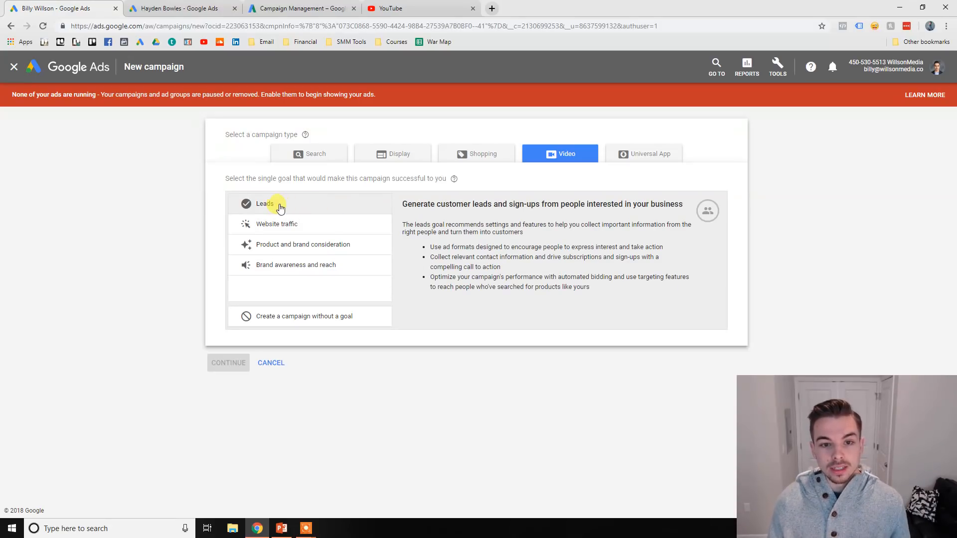
left_click(359, 254)
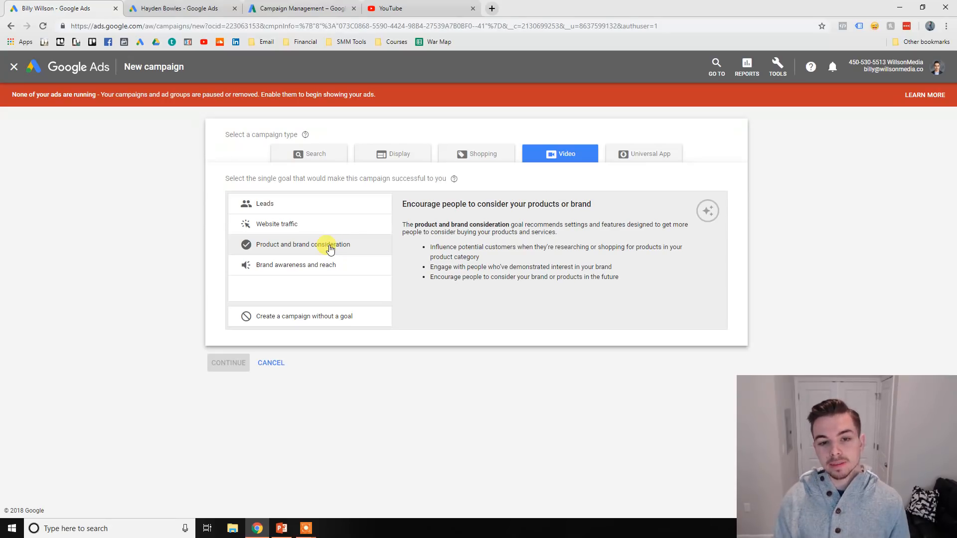
left_click(332, 207)
left_click(324, 226)
left_click(330, 250)
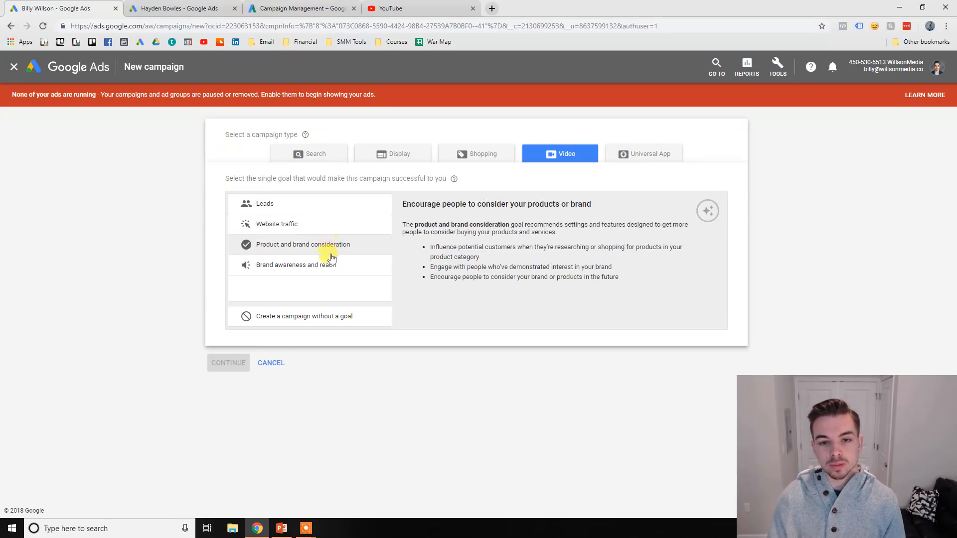
left_click(330, 268)
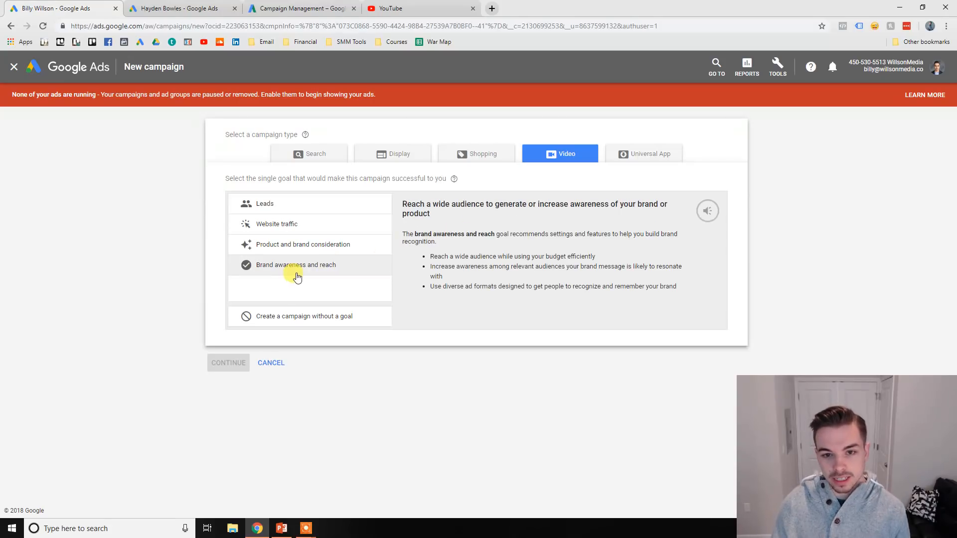
left_click_drag(302, 245, 493, 243)
left_click(477, 265)
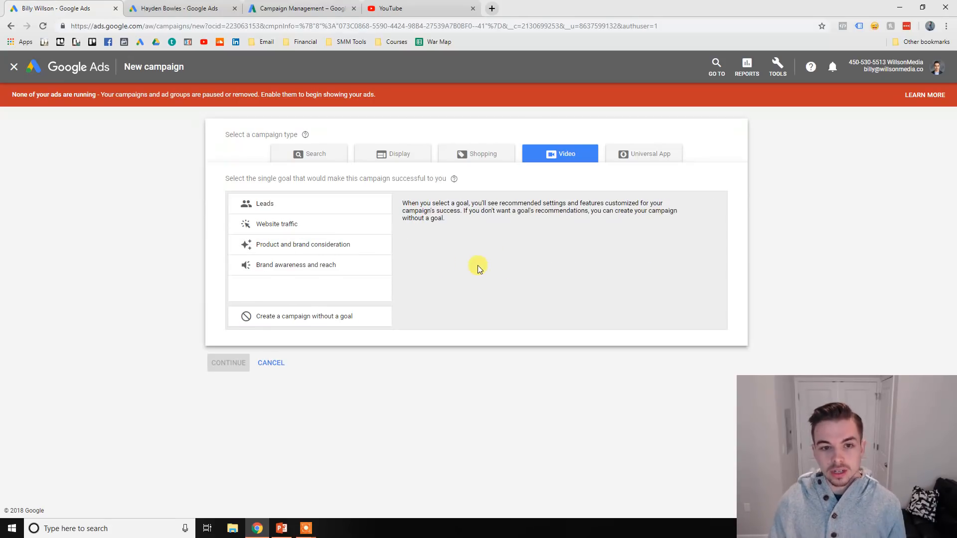
left_click(355, 210)
left_click(348, 248)
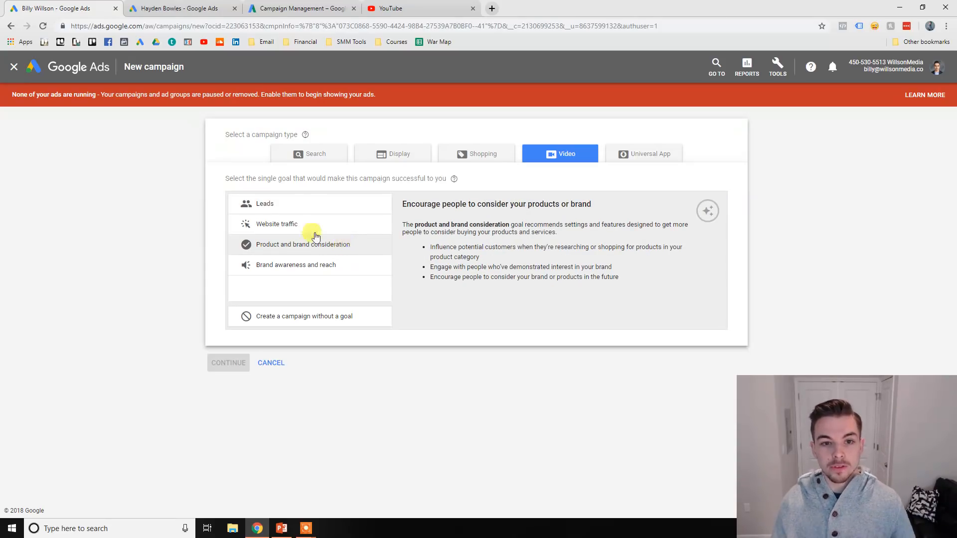
left_click(300, 202)
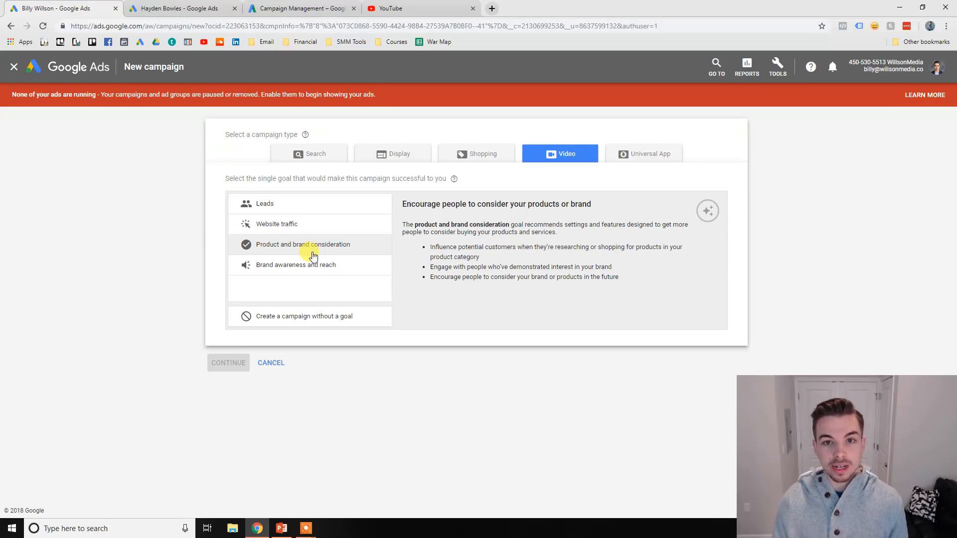
left_click(289, 267)
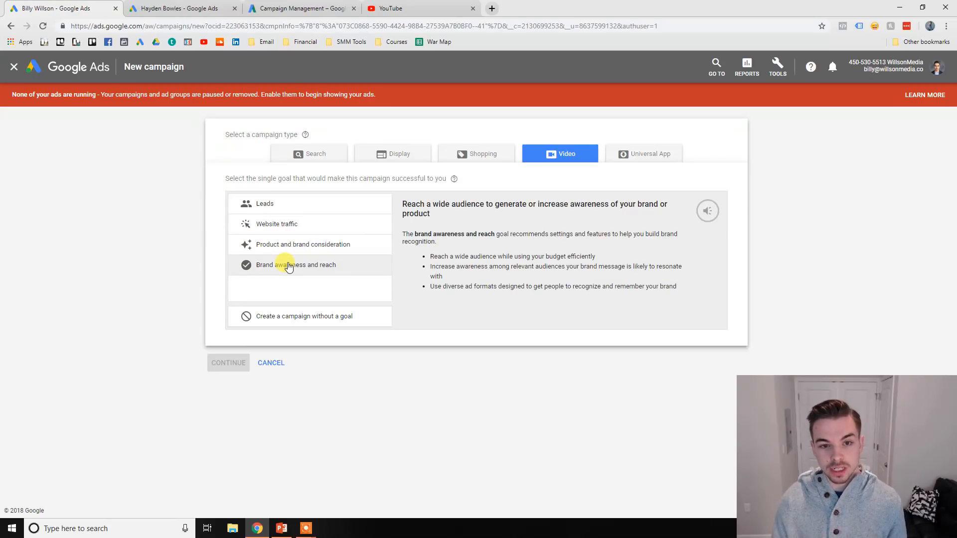
left_click(309, 251)
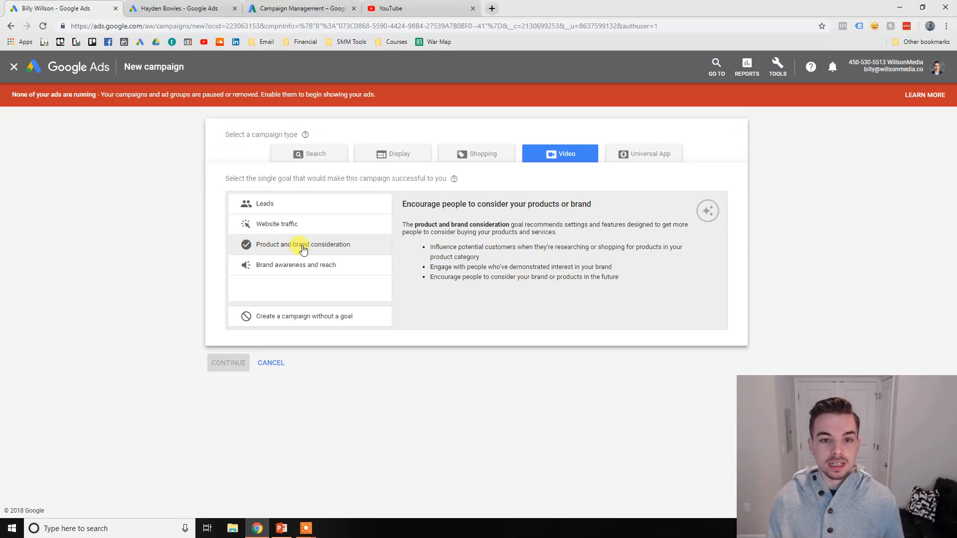
left_click(319, 211)
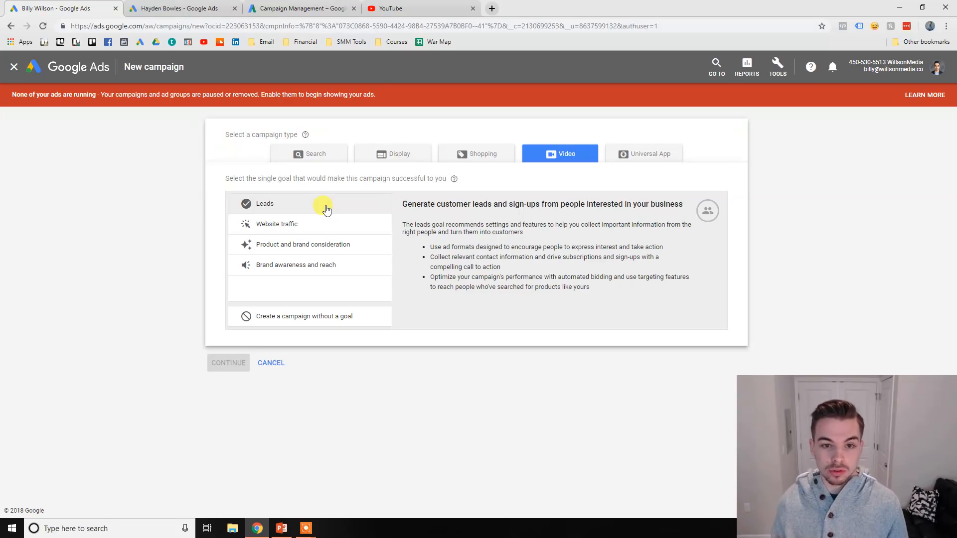
left_click(329, 223)
left_click(360, 245)
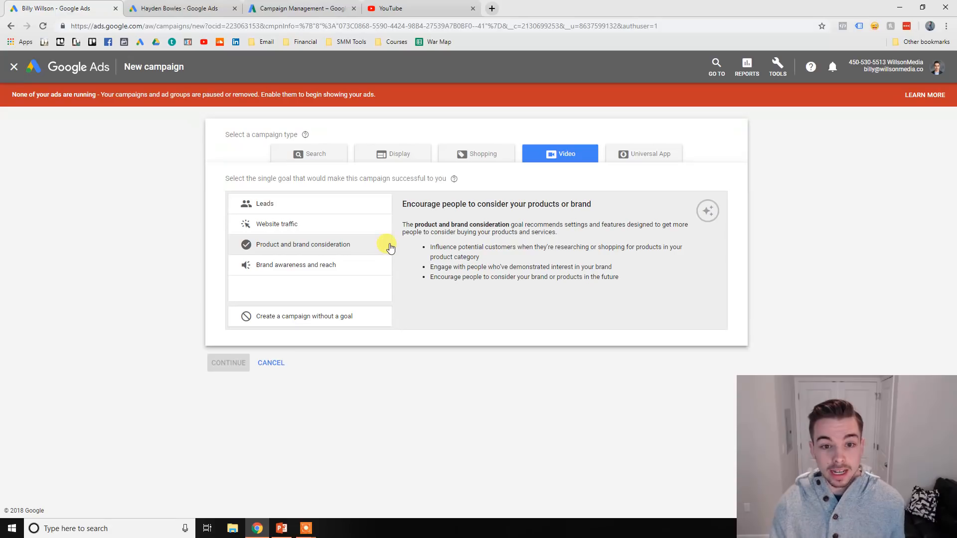
left_click(293, 261)
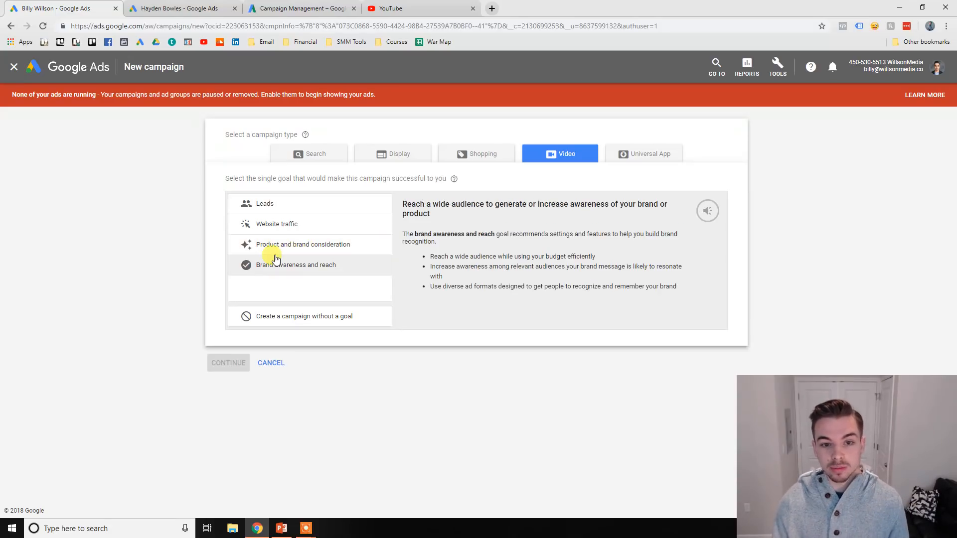
left_click(301, 253)
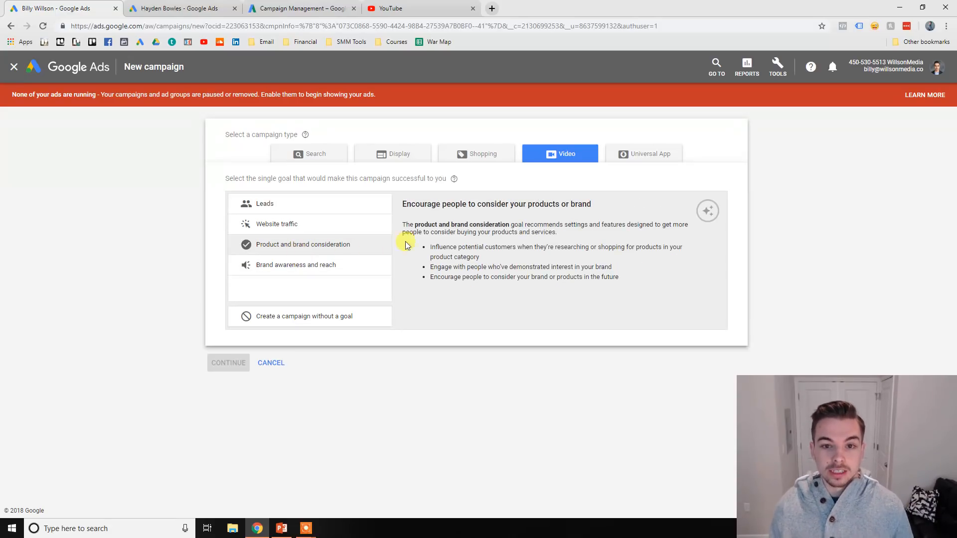
Compare the description of the Leads goal with that of the Product and brand consideration goal.
left_click(345, 211)
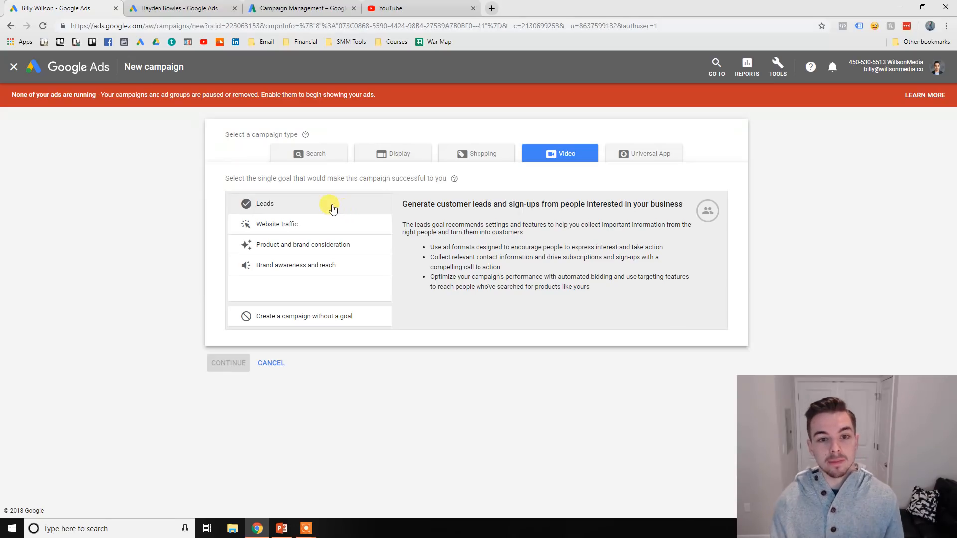
left_click(332, 208)
left_click(340, 258)
left_click(346, 258)
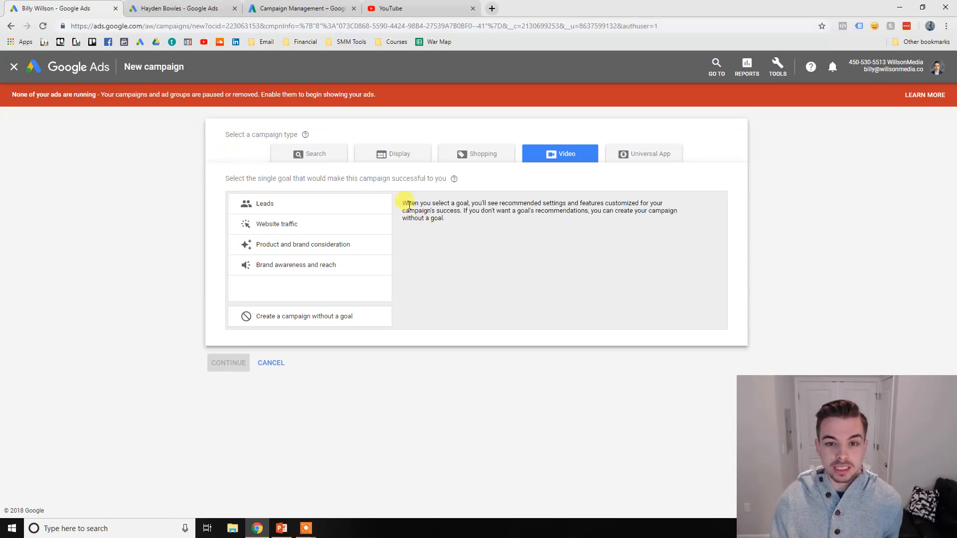
left_click(359, 207)
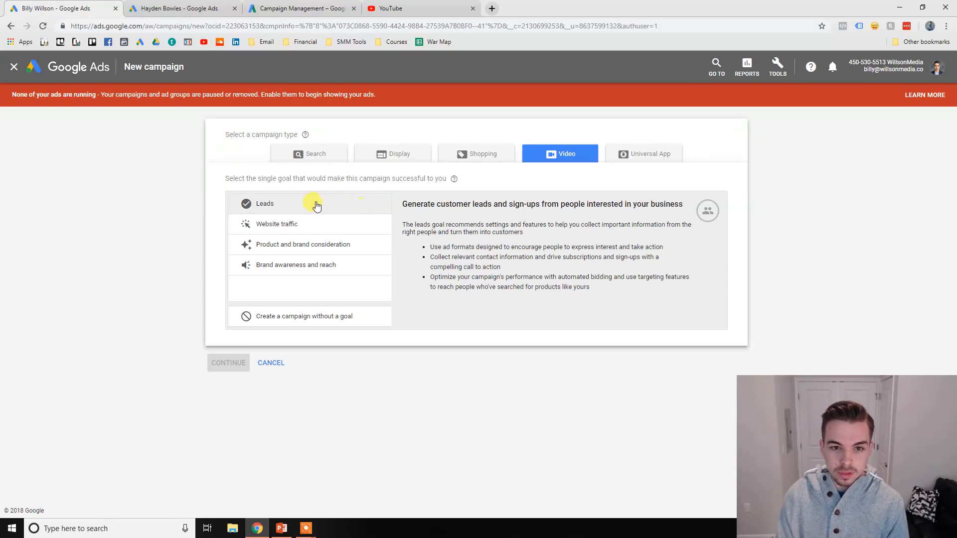
left_click(373, 212)
left_click(349, 205)
left_click(348, 245)
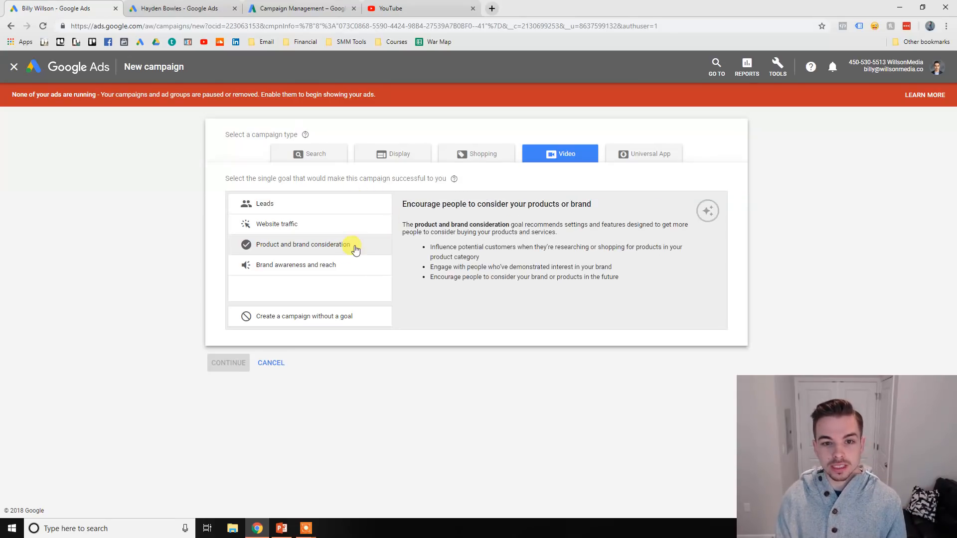
left_click(356, 204)
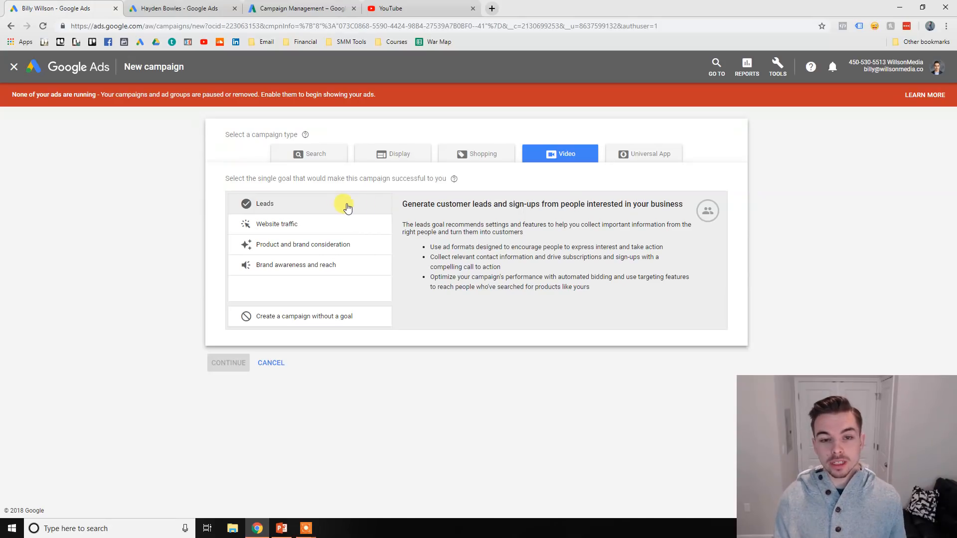
left_click(354, 247)
left_click(359, 205)
left_click(360, 205)
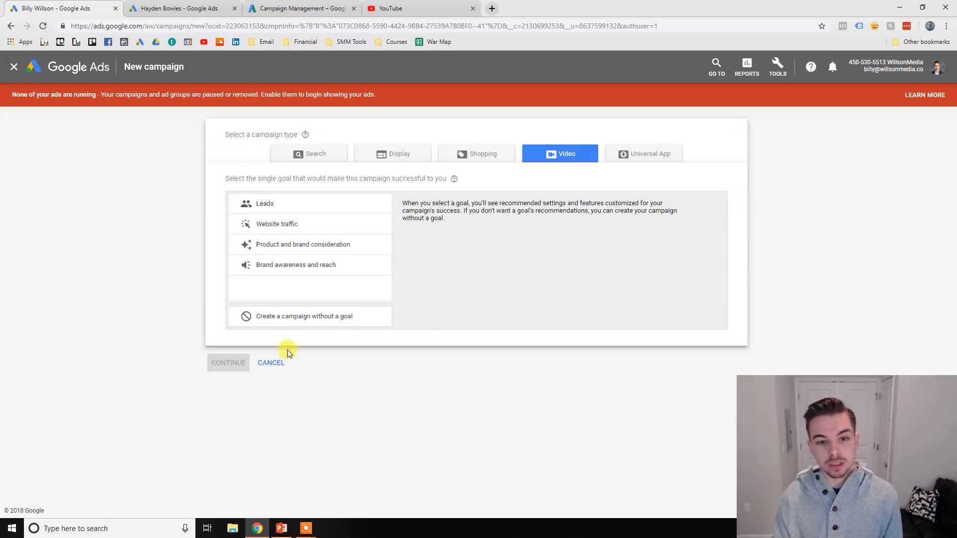
Select Leads as the campaign goal and continue to the campaign settings.
left_click(307, 209)
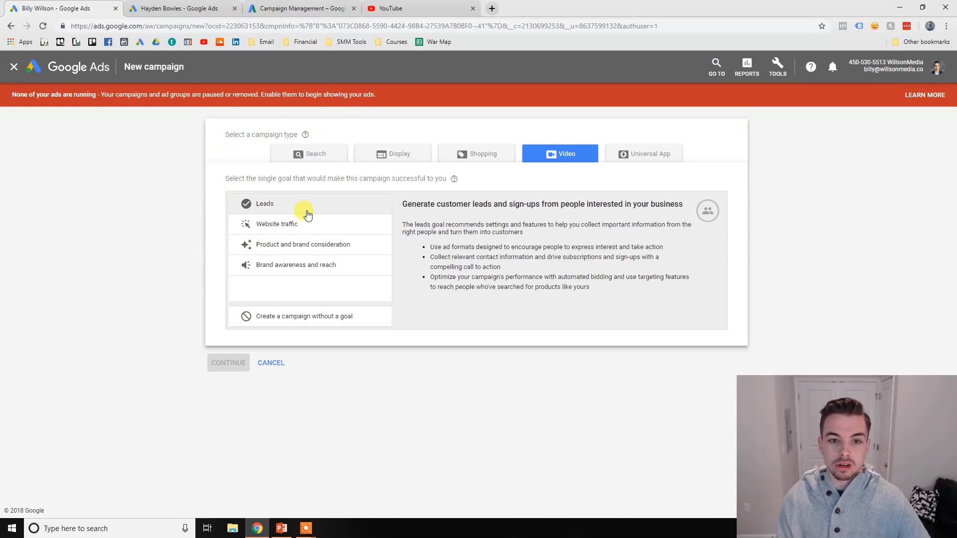
left_click(306, 223)
left_click(309, 212)
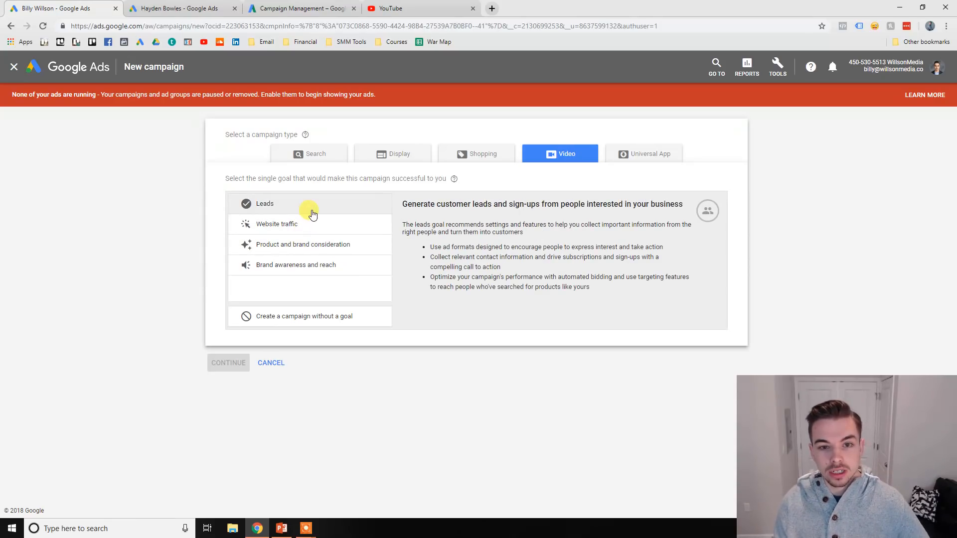
left_click(309, 213)
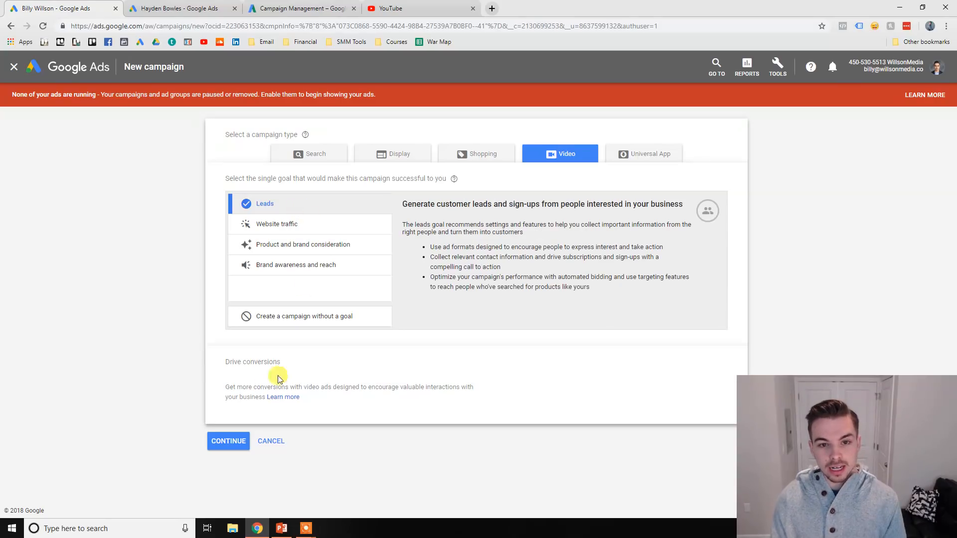
left_click(238, 450)
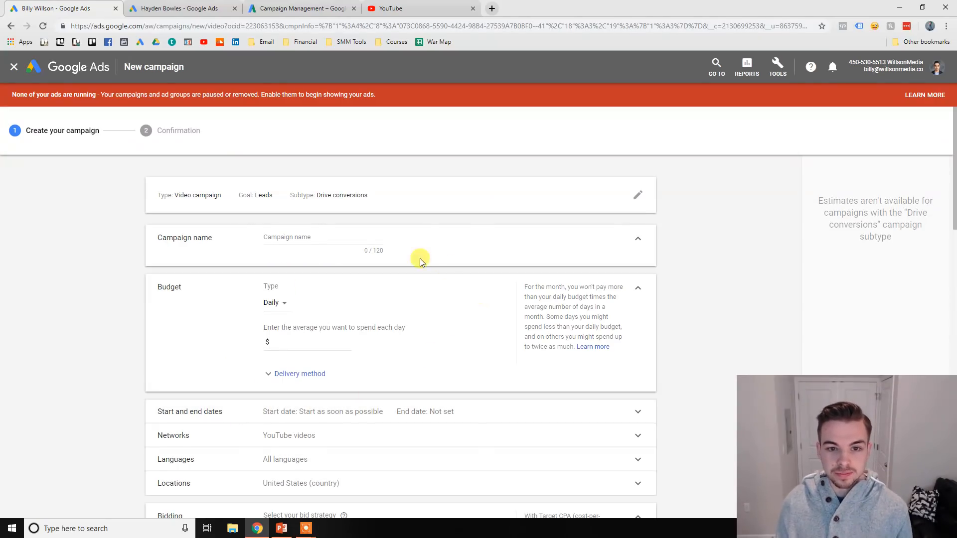
Name the campaign "Leads - Webinar - Subscribers".
left_click(365, 241)
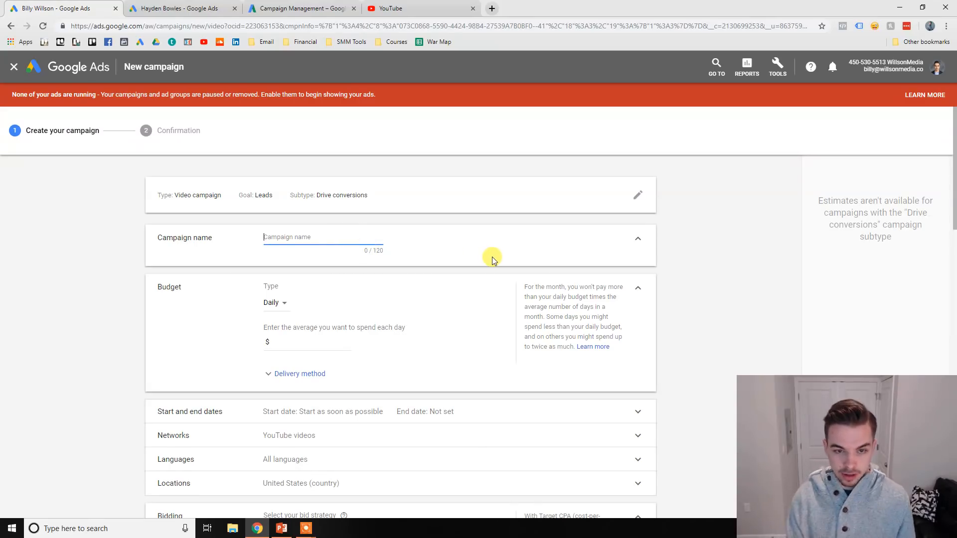
type("Lead")
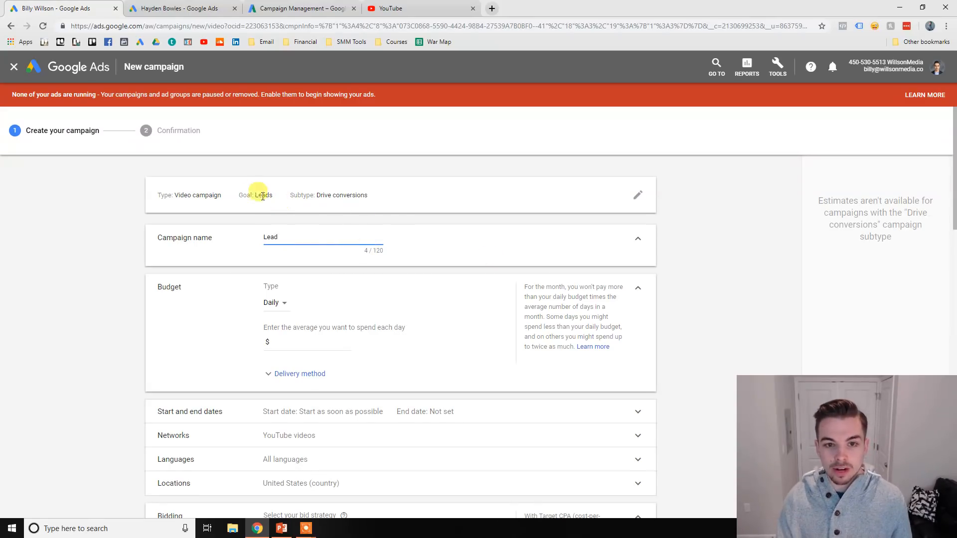
double_click(263, 195)
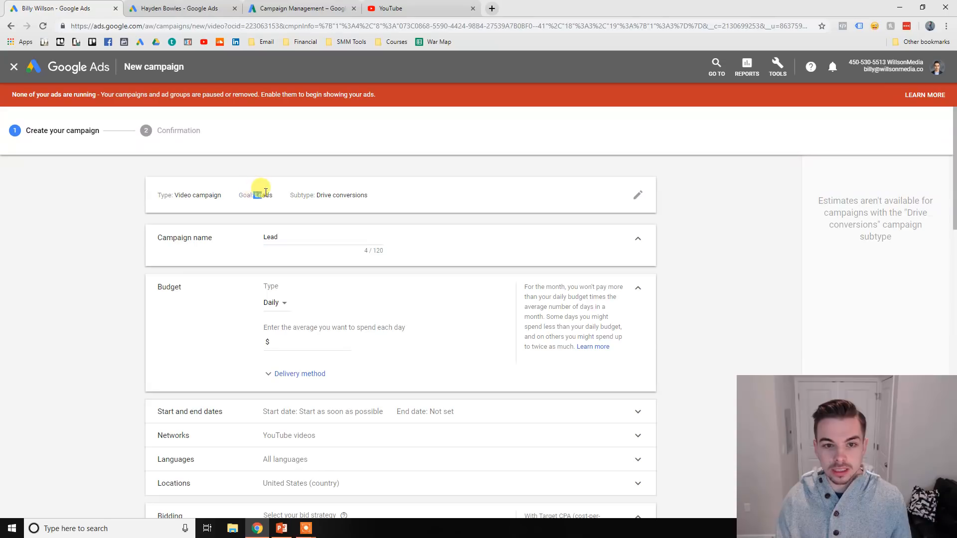
left_click(307, 237)
type("s -")
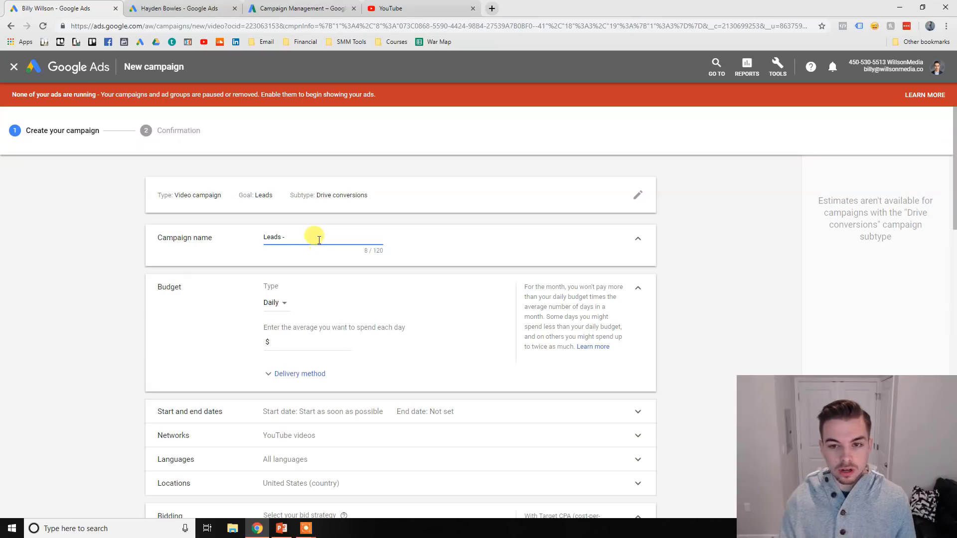
type("WE")
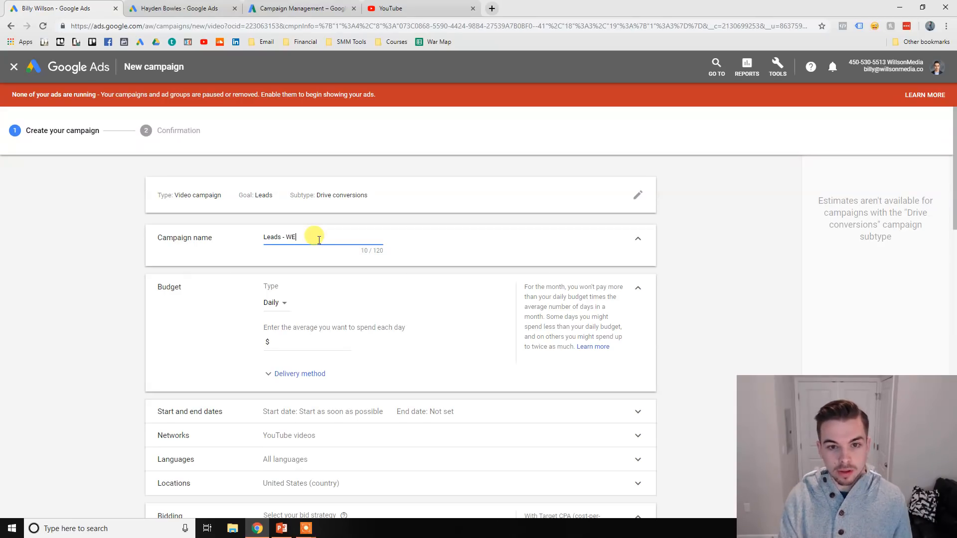
type("binar -")
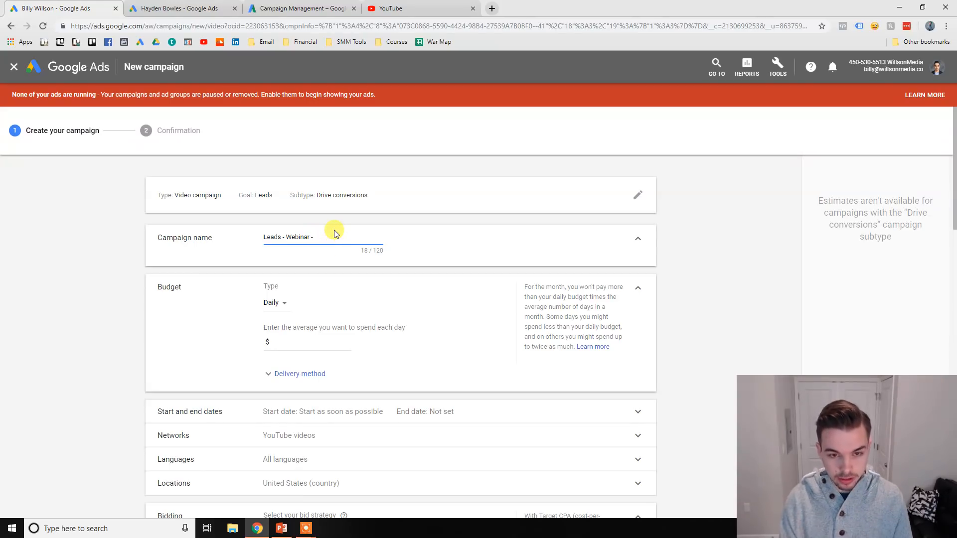
type("Retar")
key("BackSpace")
key("BackSpace")
key("BackSpace")
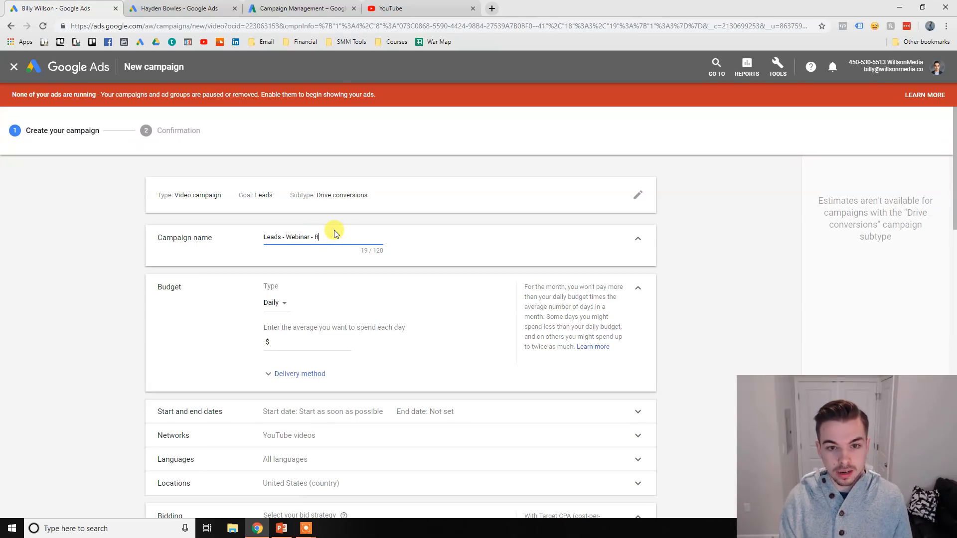
type("Subscriber")
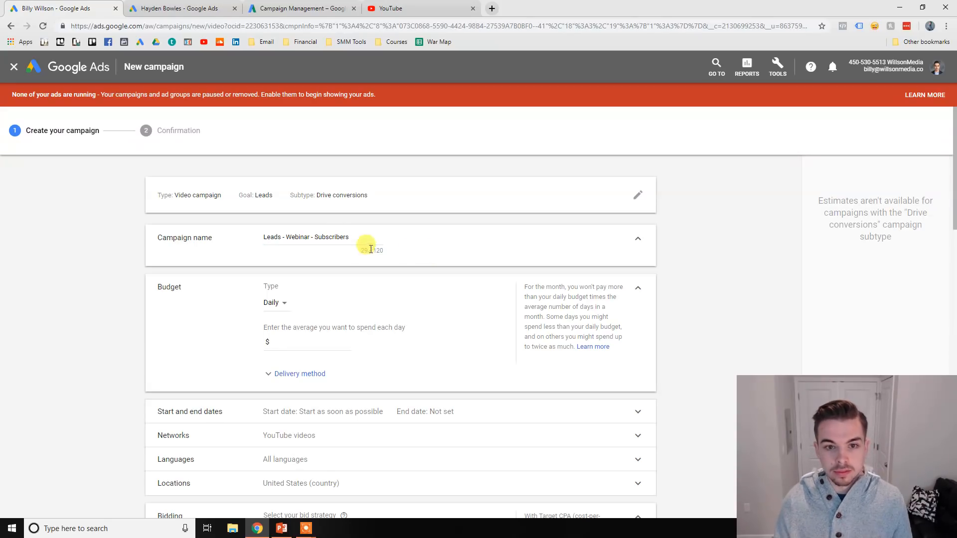
left_click_drag(355, 237, 316, 244)
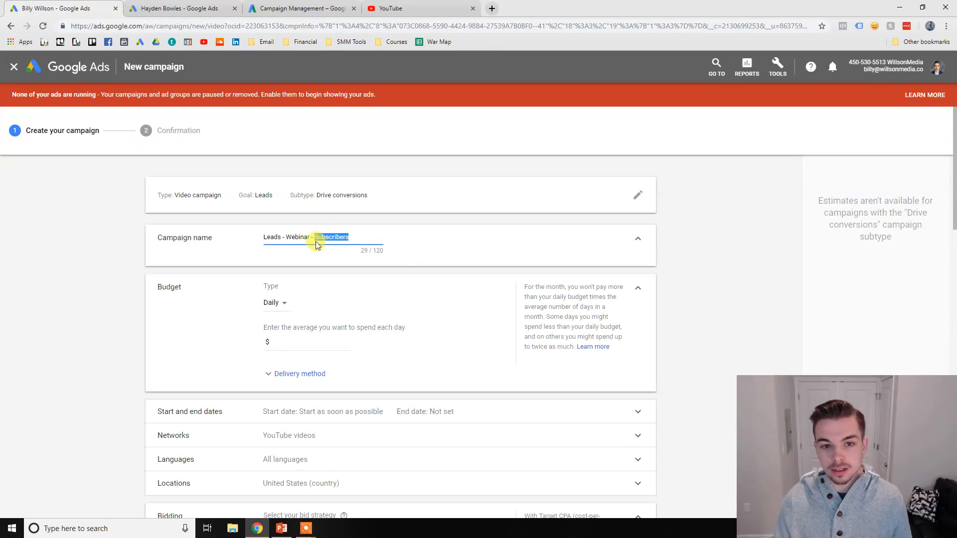
left_click(359, 235)
Set the campaign's average daily budget to $10.00.
scroll(432, 248, "down", 1)
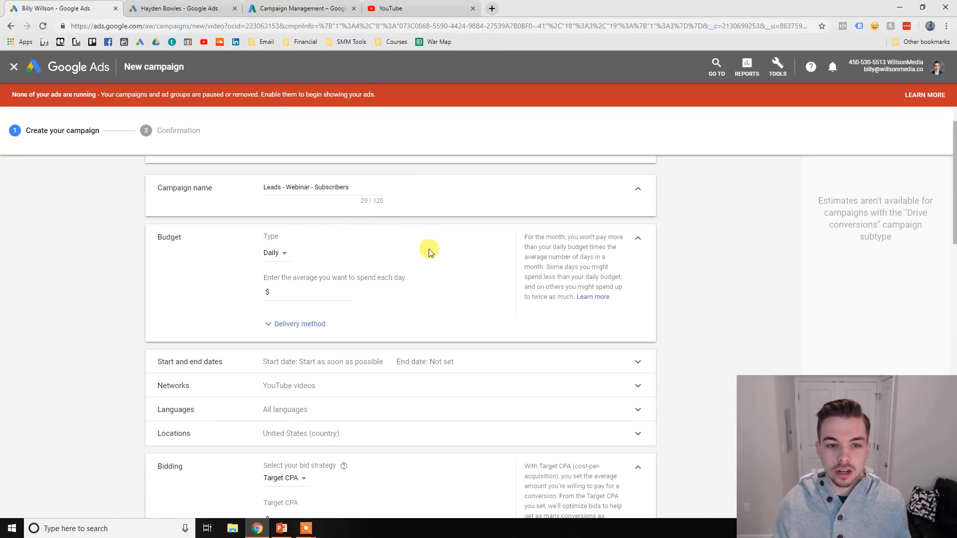
left_click(335, 299)
type("10")
left_click(400, 299)
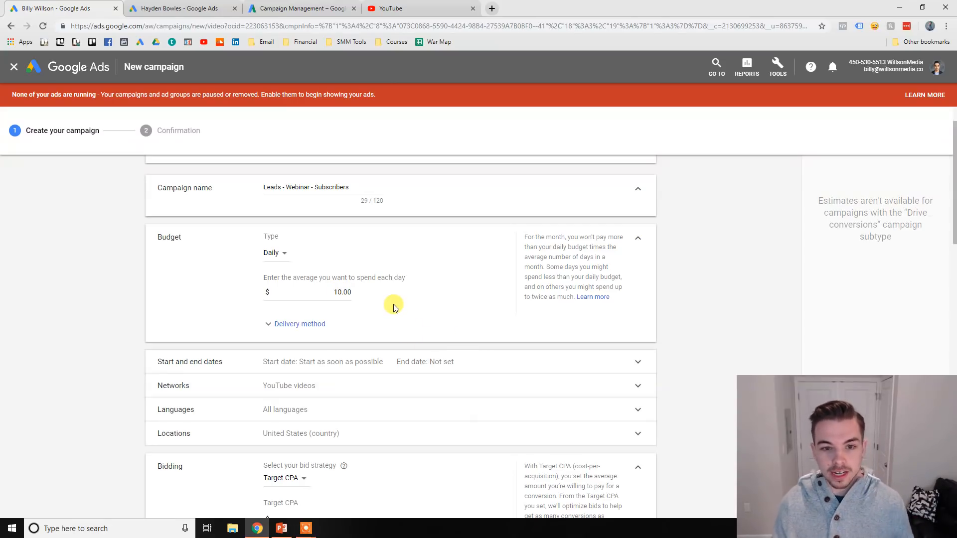
Expand the Networks settings and examine the YouTube search results, YouTube videos and video partners options against the campaign's goal and subtype.
scroll(396, 311, "down", 2)
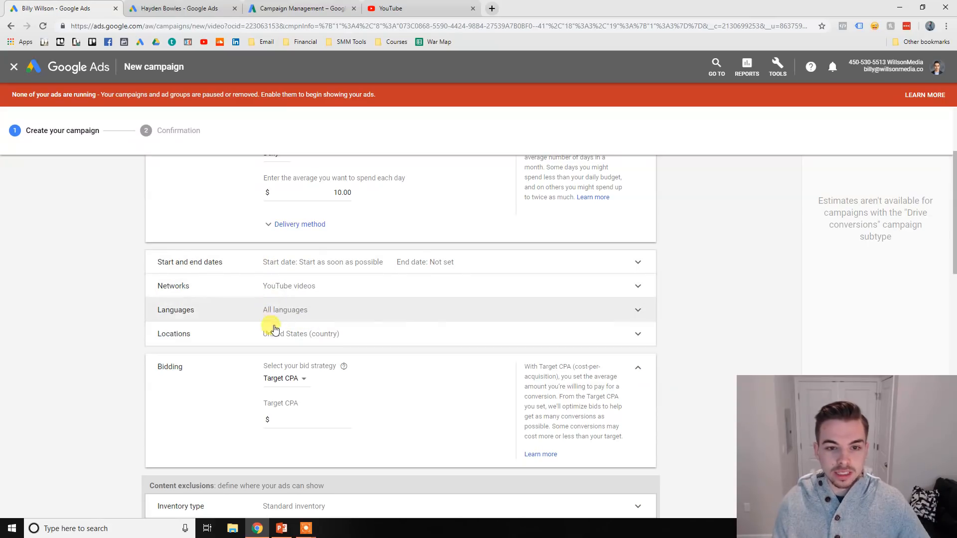
left_click(284, 292)
scroll(333, 339, "down", 2)
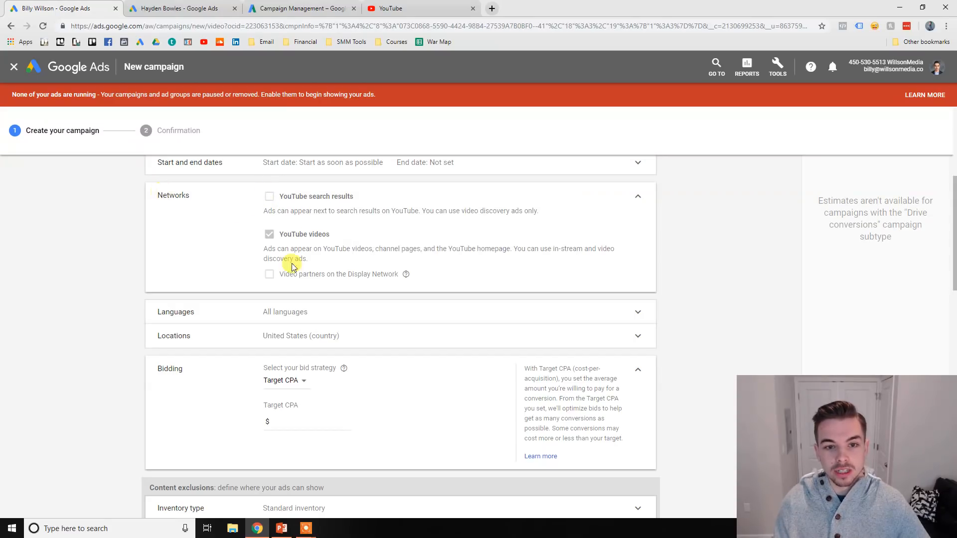
scroll(324, 217, "up", 5)
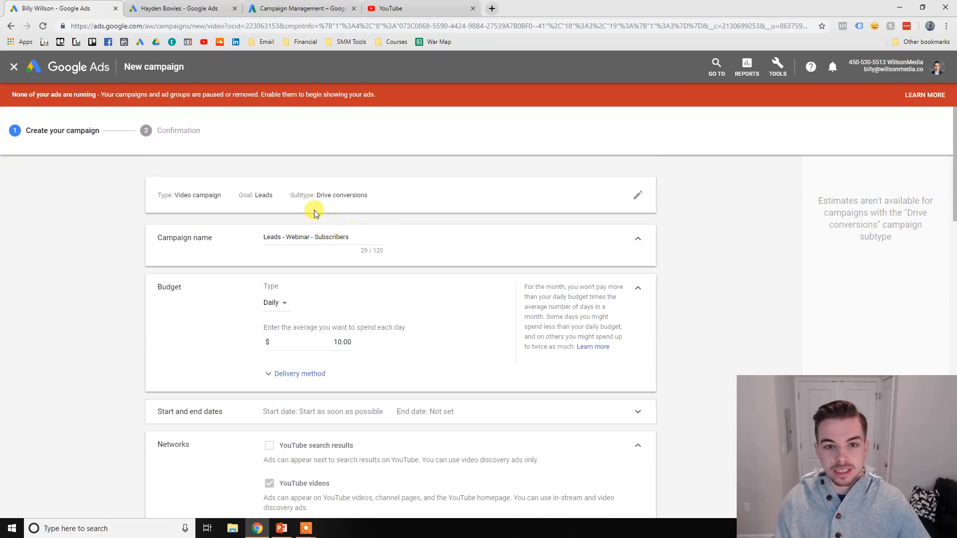
scroll(329, 244, "down", 2)
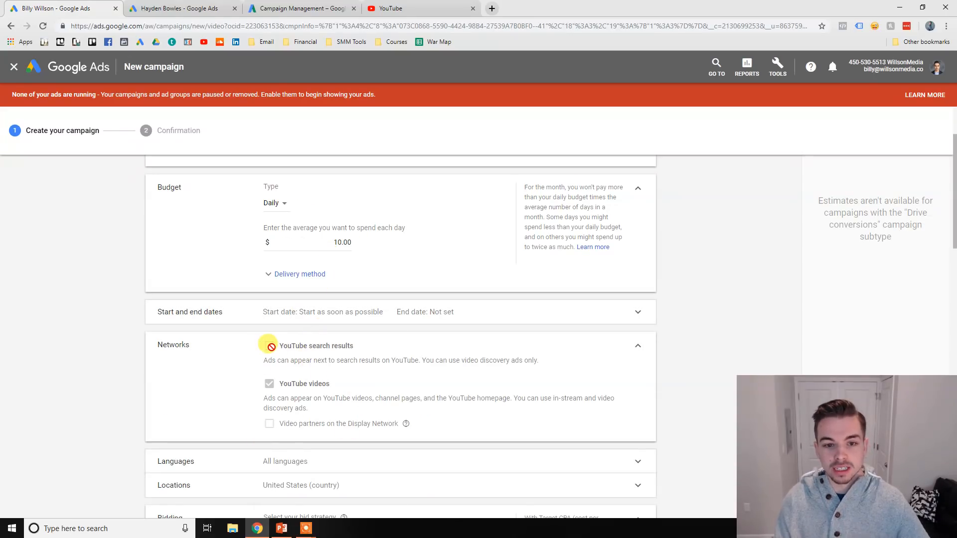
scroll(264, 386, "down", 1)
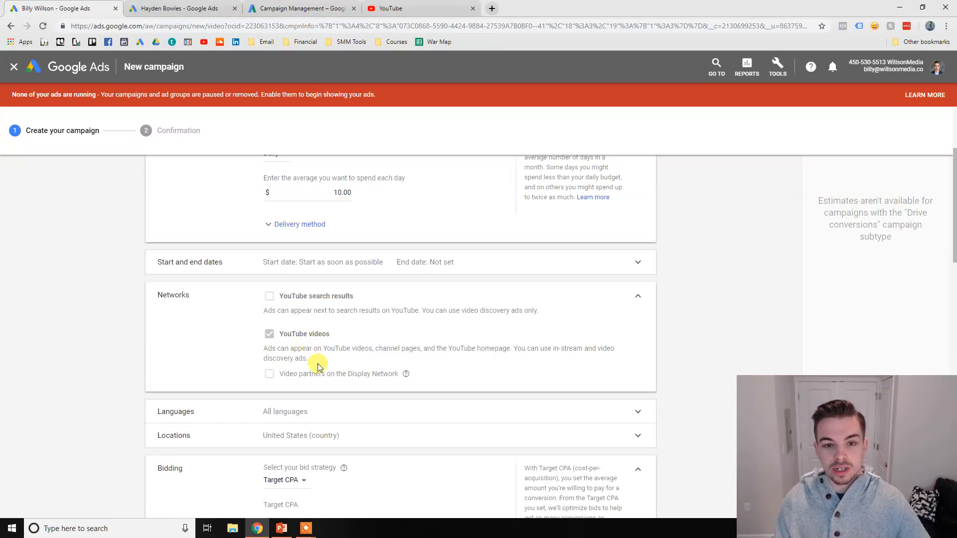
scroll(339, 344, "up", 3)
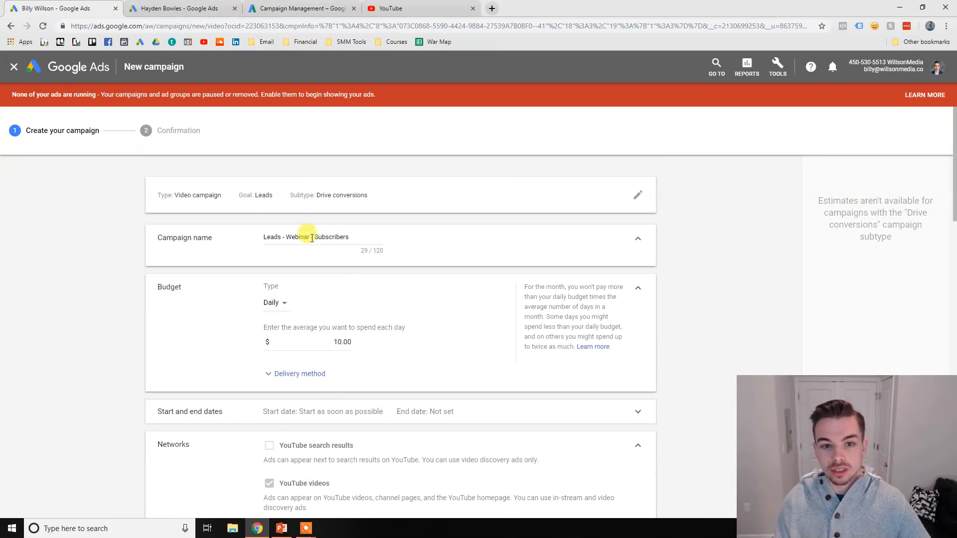
scroll(288, 249, "down", 3)
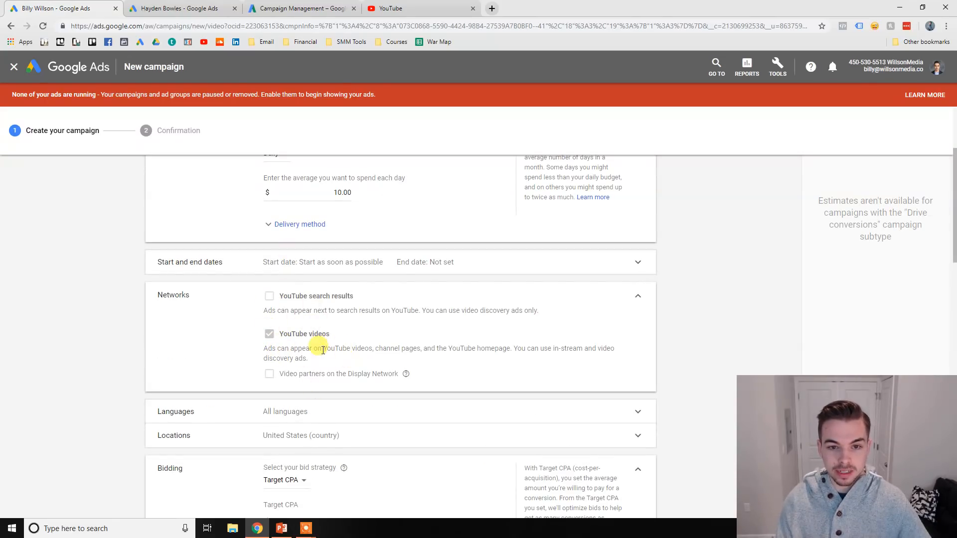
left_click_drag(302, 355, 263, 336)
left_click(261, 352)
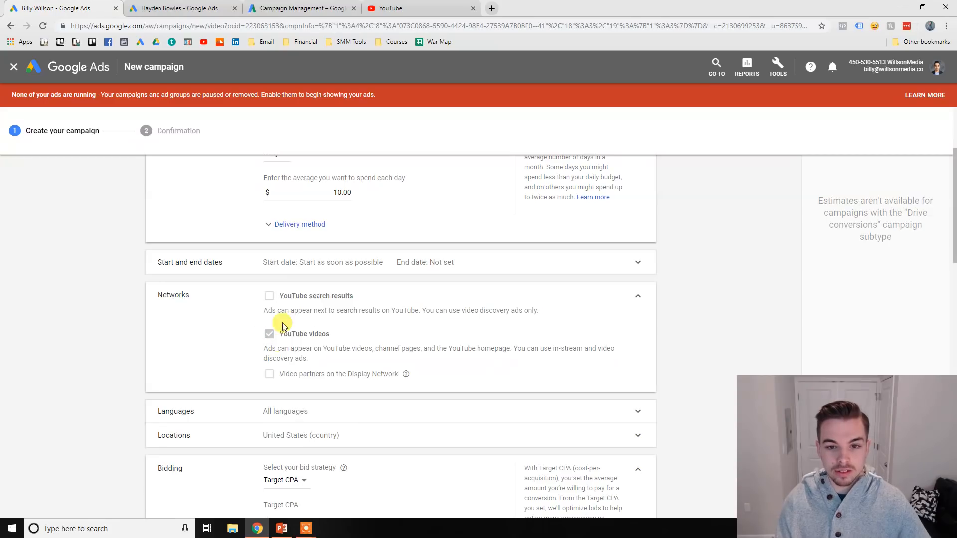
Set the campaign's Target CPA bid to $200.00.
scroll(368, 359, "down", 4)
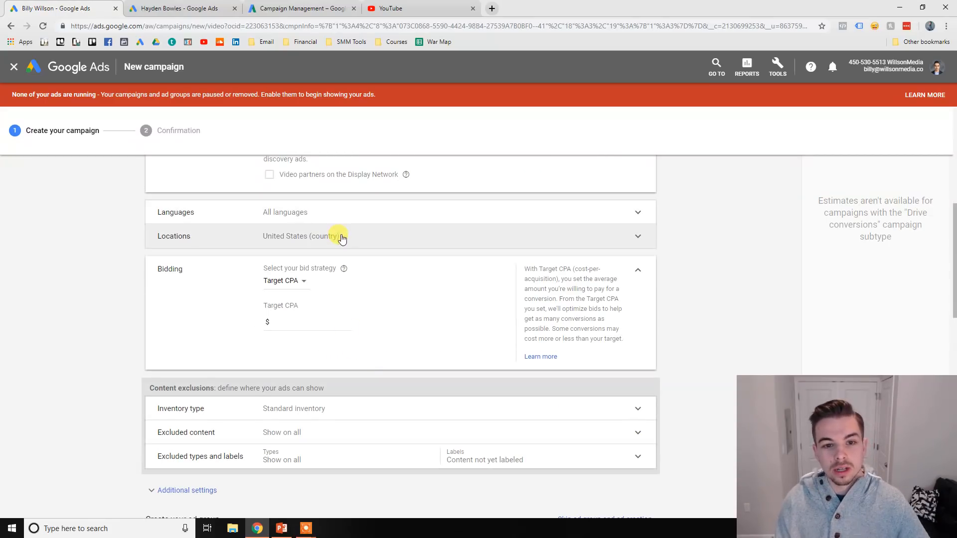
scroll(294, 284, "down", 1)
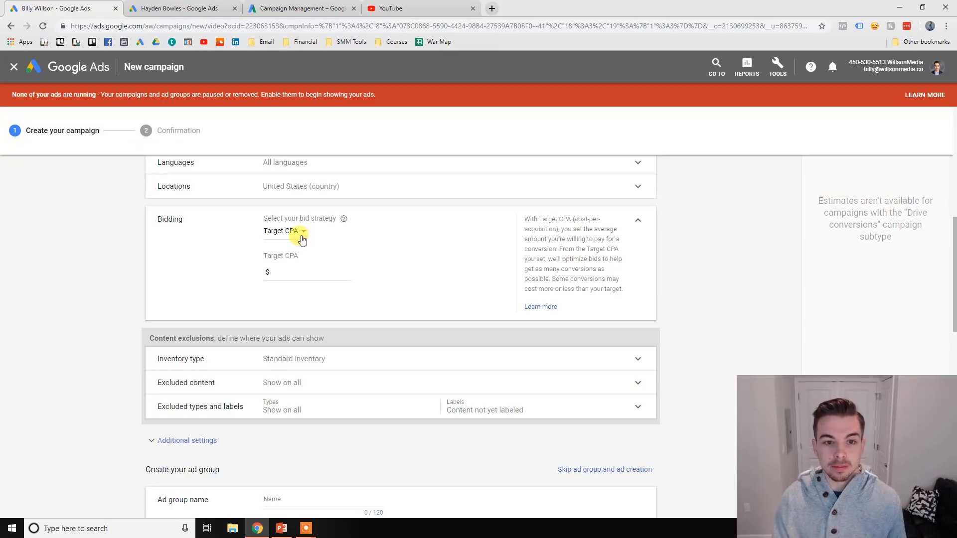
scroll(310, 291, "up", 8)
scroll(312, 286, "down", 6)
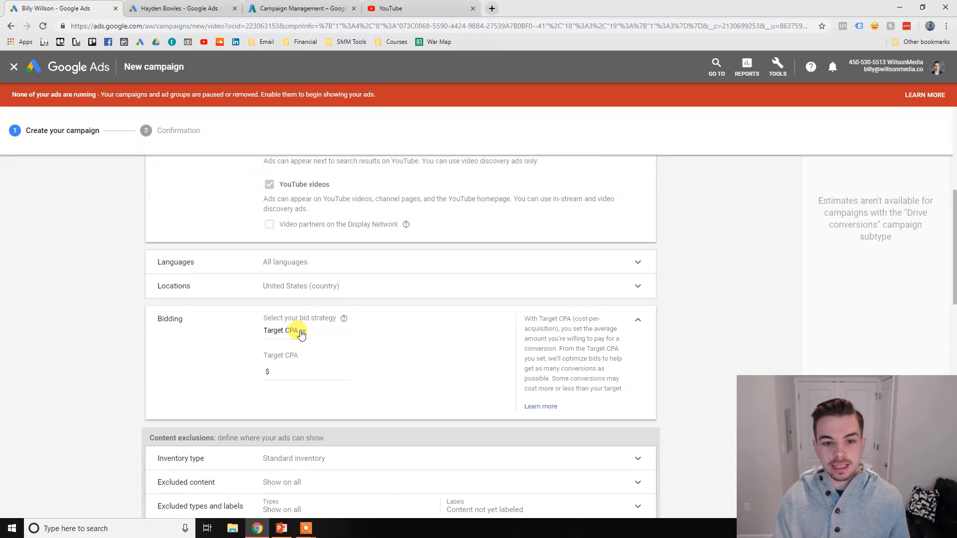
left_click(309, 380)
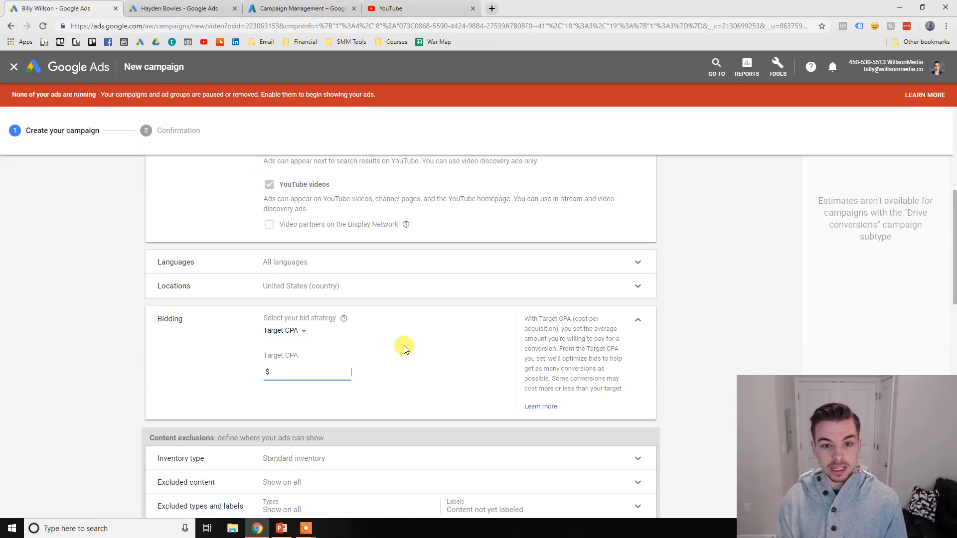
type("200.00")
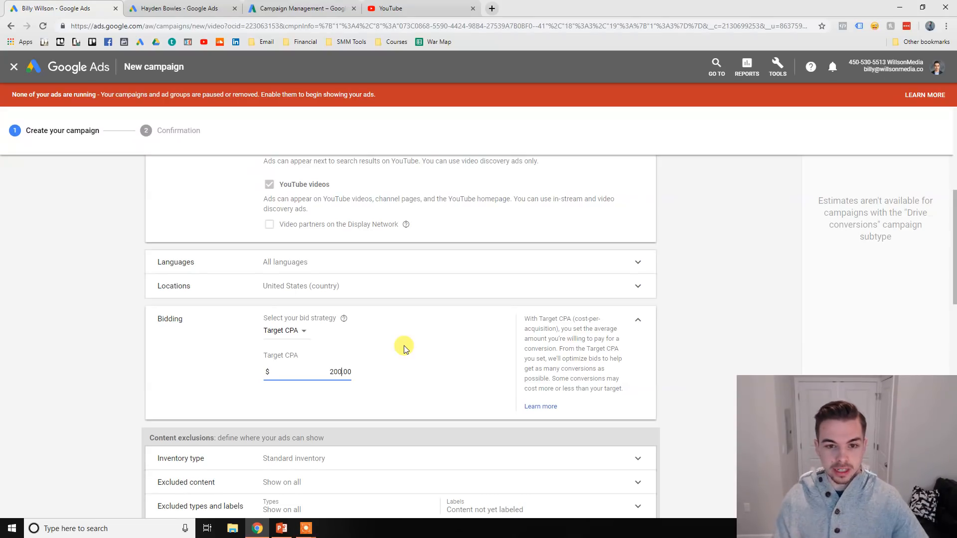
left_click(404, 349)
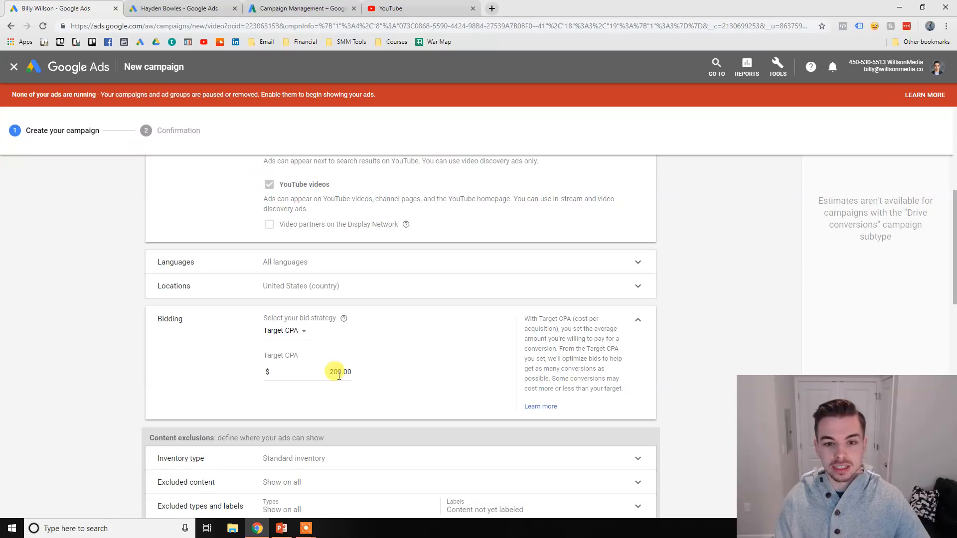
Set the campaign's Target CPA bid to $5.00.
left_click_drag(327, 373, 356, 373)
left_click(361, 373)
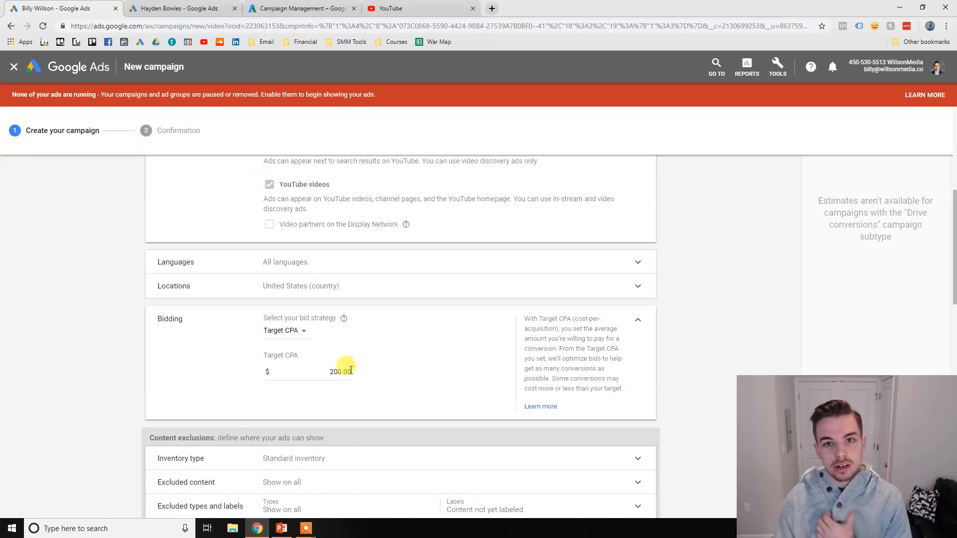
left_click_drag(320, 371, 364, 374)
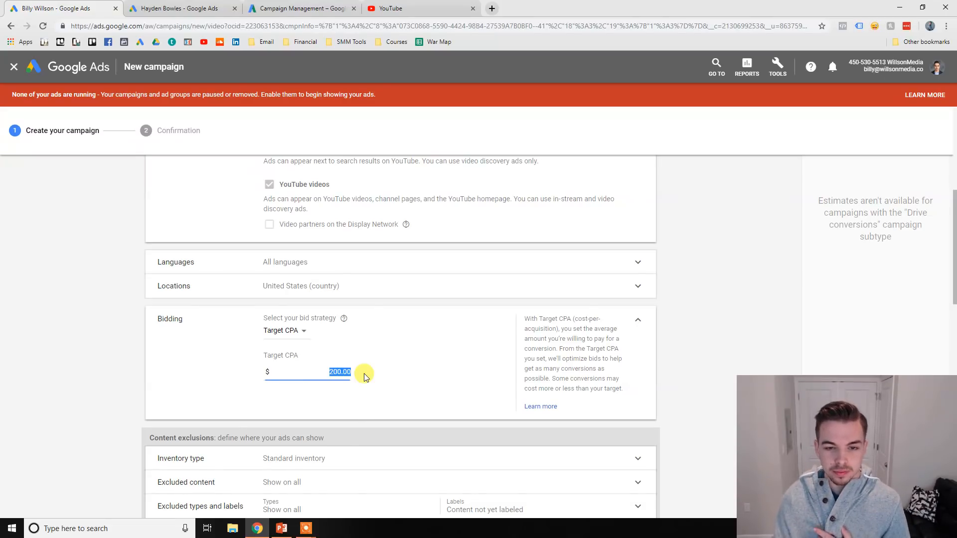
type("5")
left_click(373, 364)
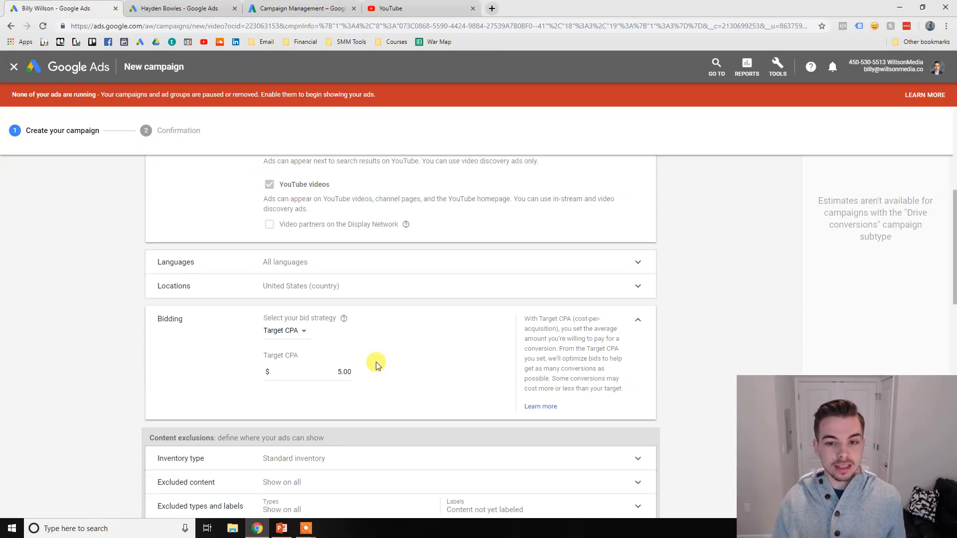
Set the Target CPA bid back to $200.00.
left_click_drag(334, 367, 374, 365)
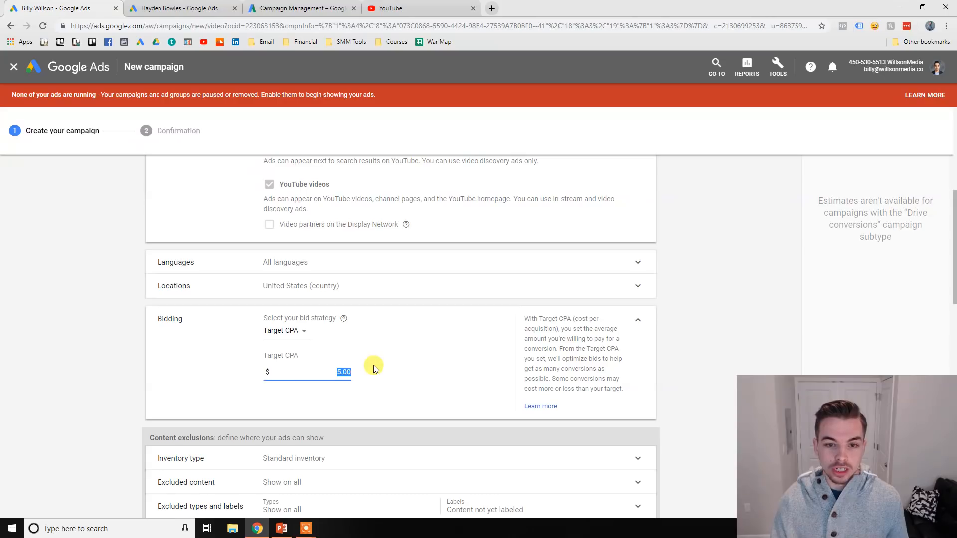
type("200.00")
left_click(375, 367)
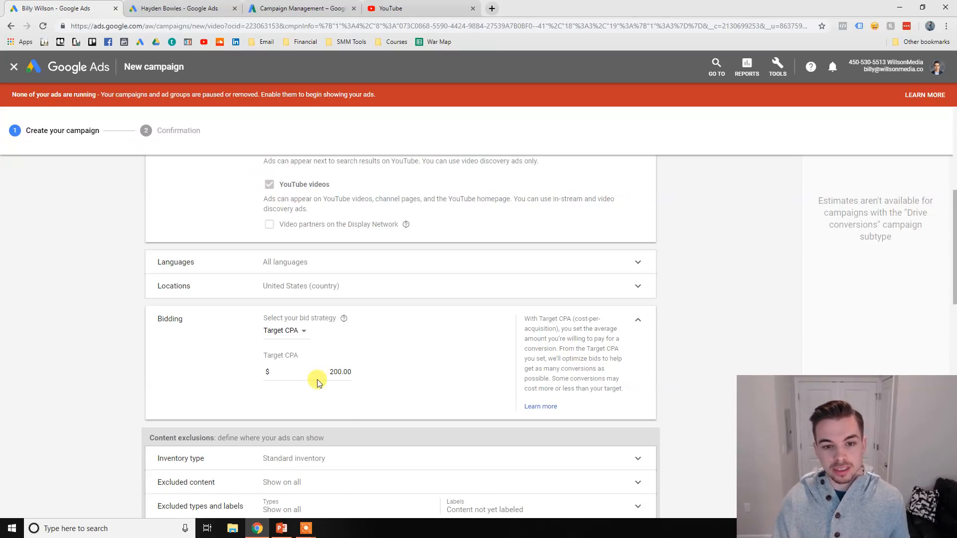
left_click_drag(322, 374, 372, 371)
left_click(388, 371)
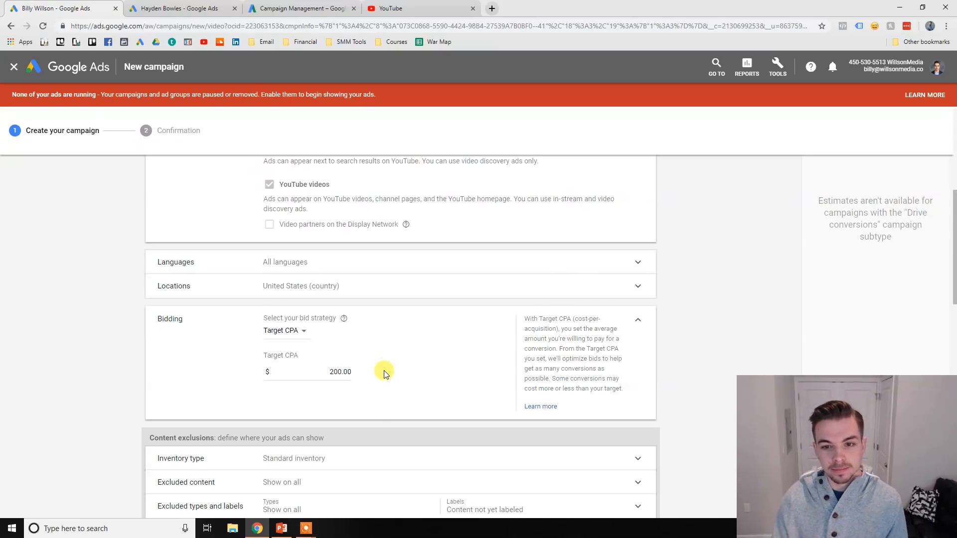
scroll(384, 370, "down", 1)
left_click_drag(331, 327, 380, 322)
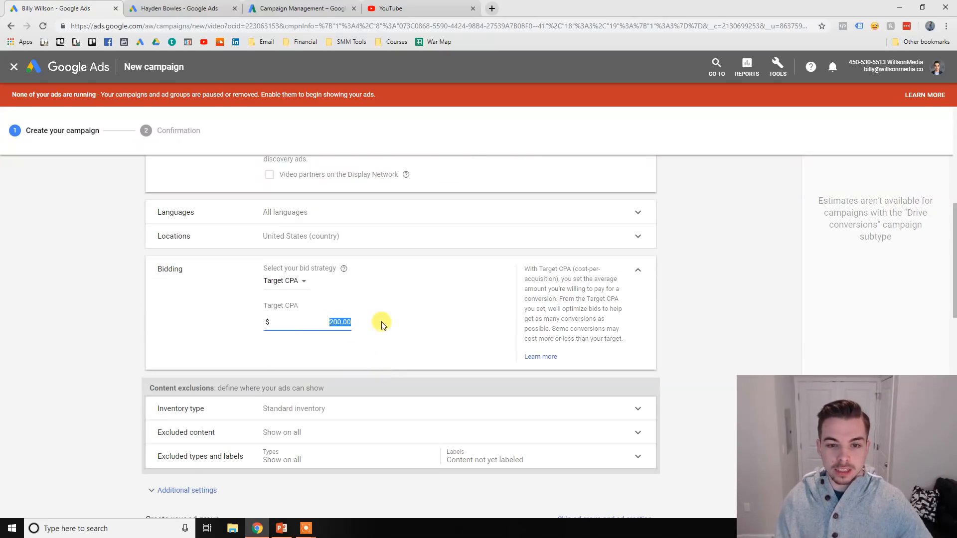
left_click(380, 321)
left_click_drag(312, 318, 374, 321)
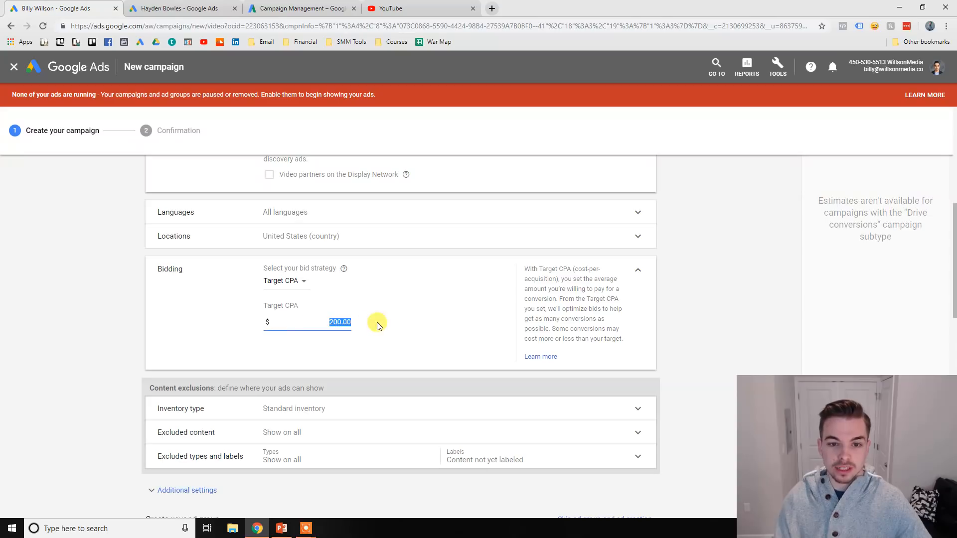
left_click(377, 322)
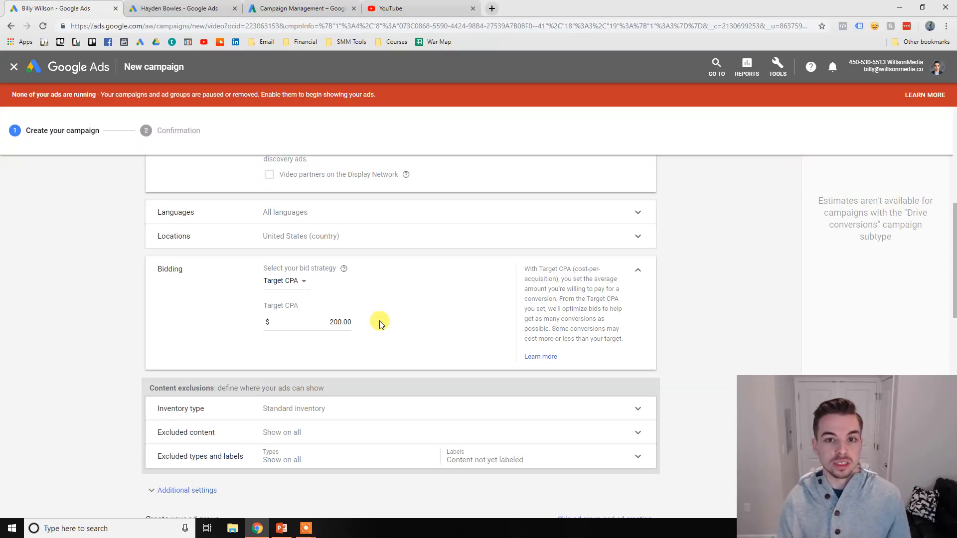
Try a Target CPA of $15.00, and clear the amount so that the bid field is empty.
left_click_drag(316, 322, 395, 321)
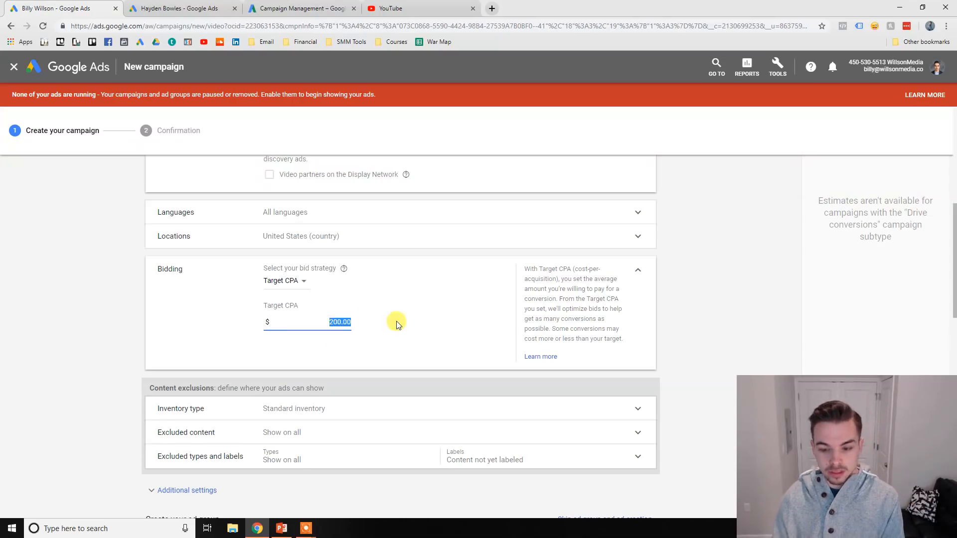
type("15")
left_click_drag(328, 322, 363, 321)
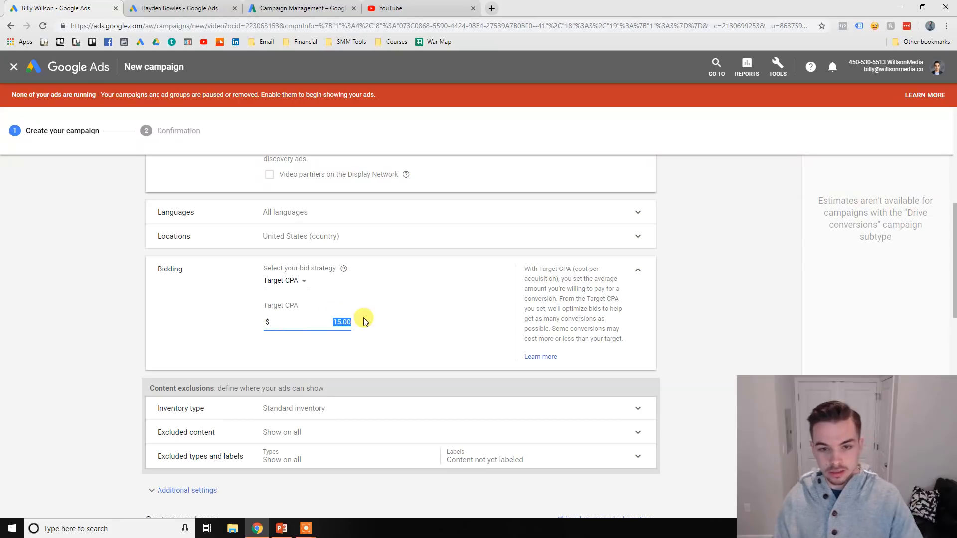
key("BackSpace")
left_click(408, 320)
left_click_drag(265, 305, 304, 310)
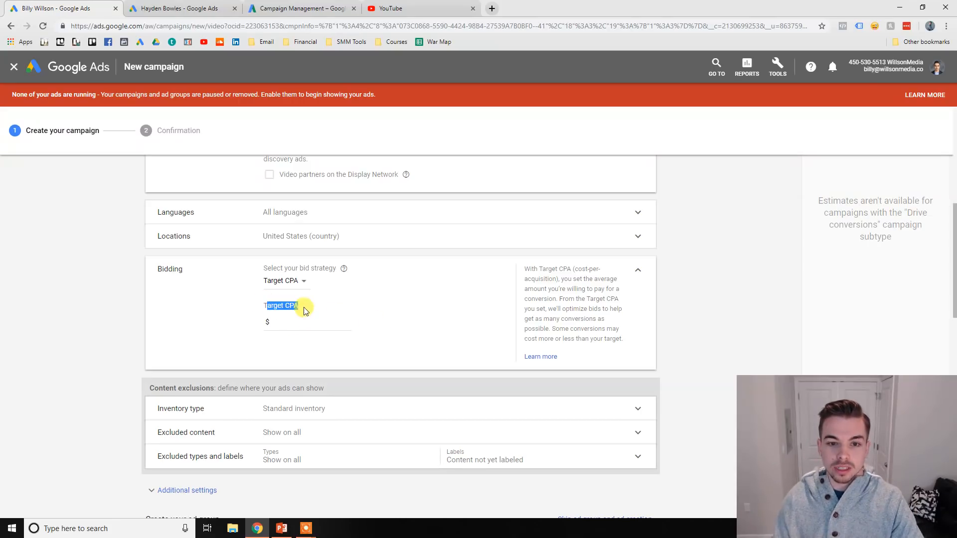
left_click(302, 305)
left_click(322, 329)
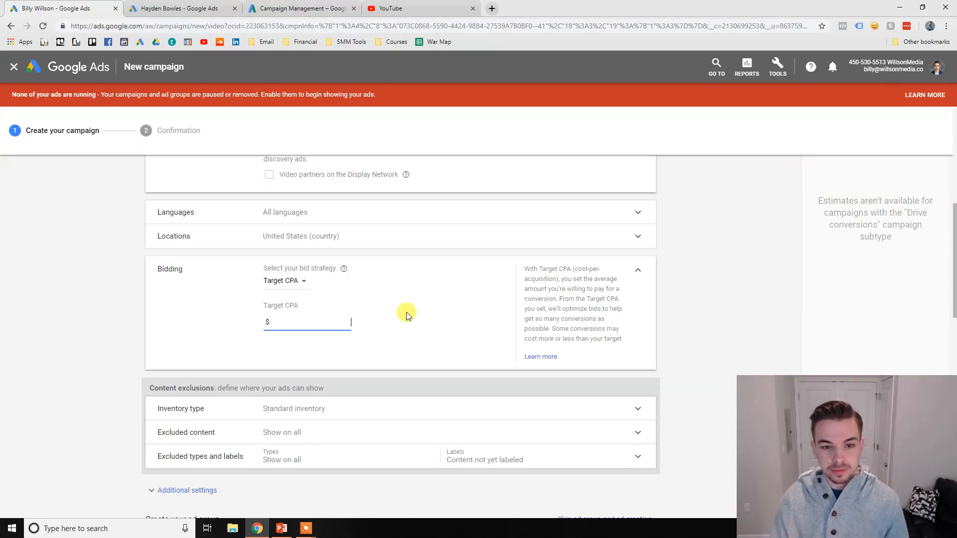
Expand the Inventory type and Excluded content settings and examine the inventory levels and sensitive content categories.
scroll(412, 306, "down", 2)
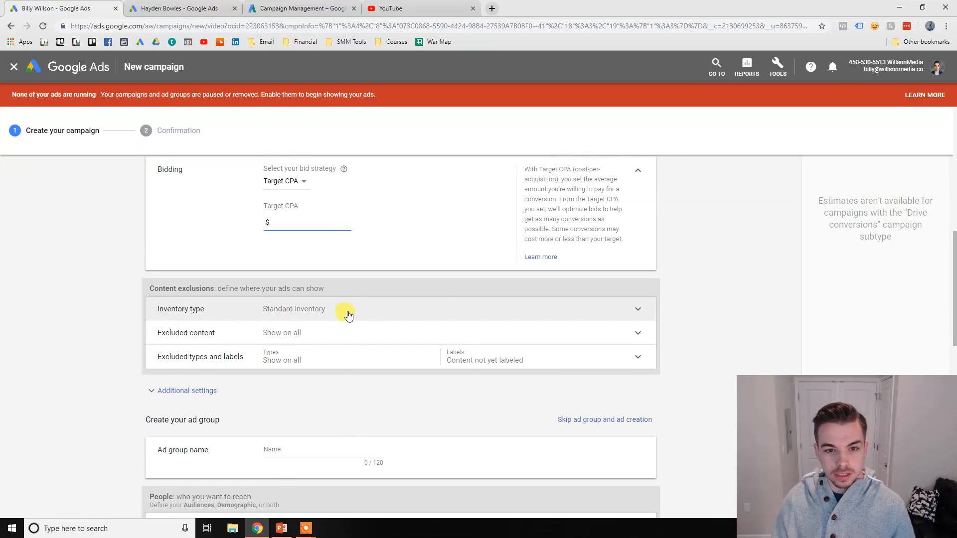
scroll(348, 315, "down", 1)
left_click(321, 261)
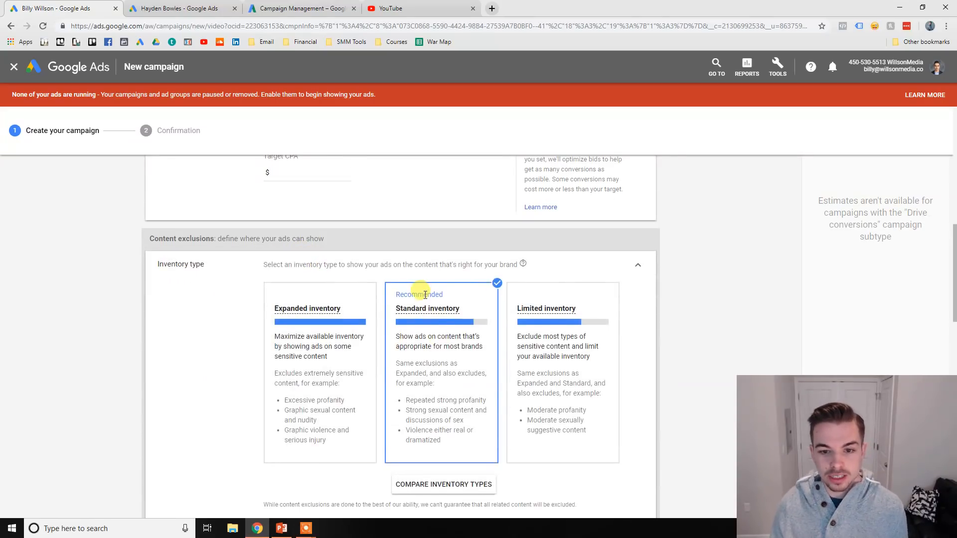
scroll(425, 294, "down", 4)
scroll(419, 222, "up", 4)
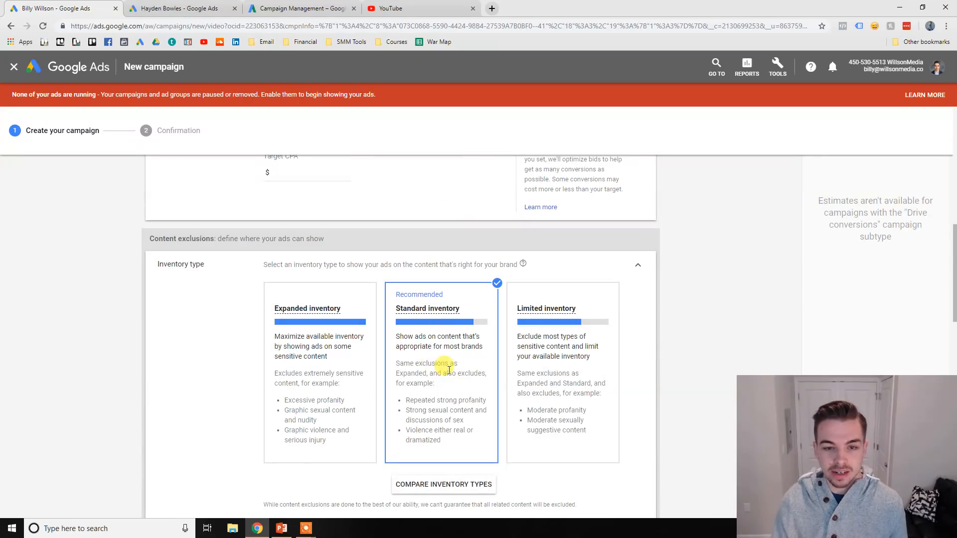
scroll(444, 369, "down", 3)
left_click(393, 397)
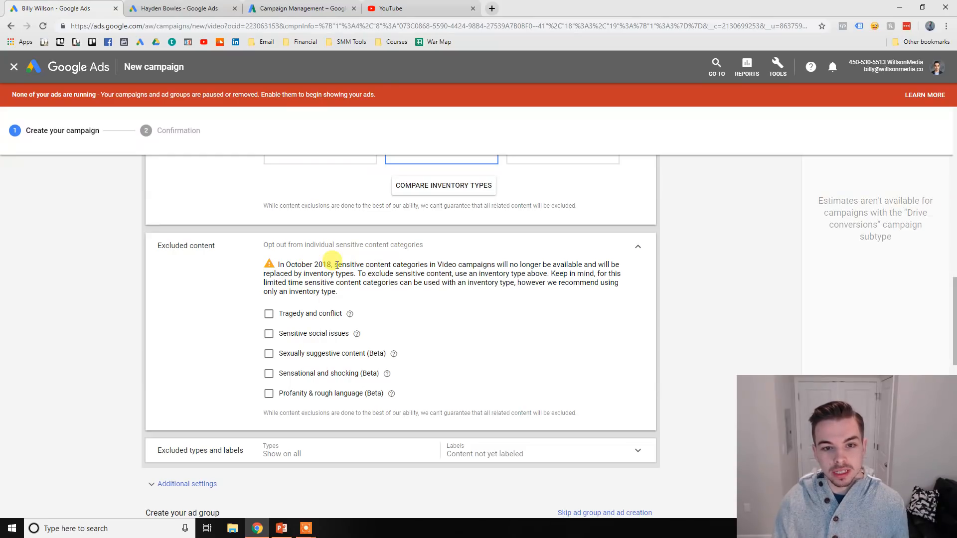
scroll(315, 349, "down", 1)
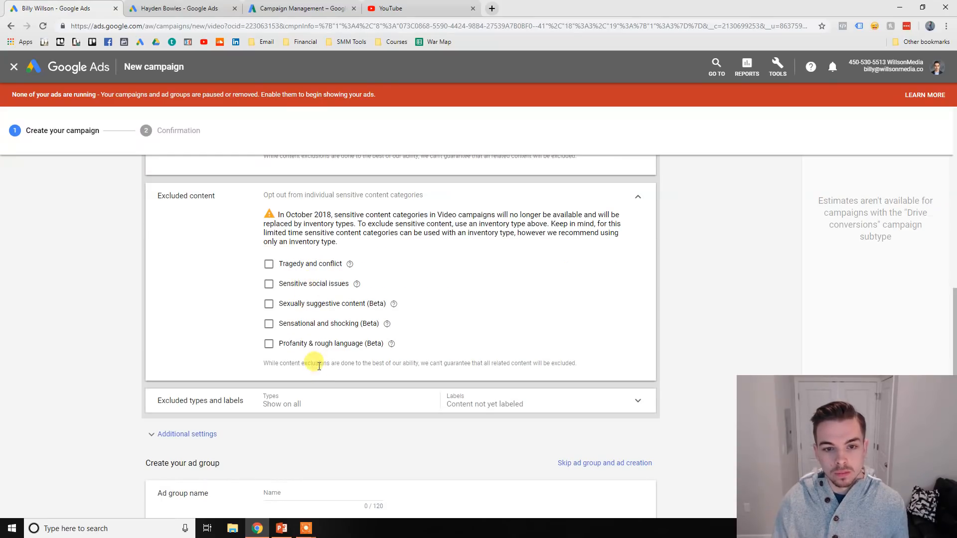
Expand the excluded types and labels settings and remove the exclusion for "Content not yet labeled".
left_click(394, 408)
scroll(415, 355, "down", 3)
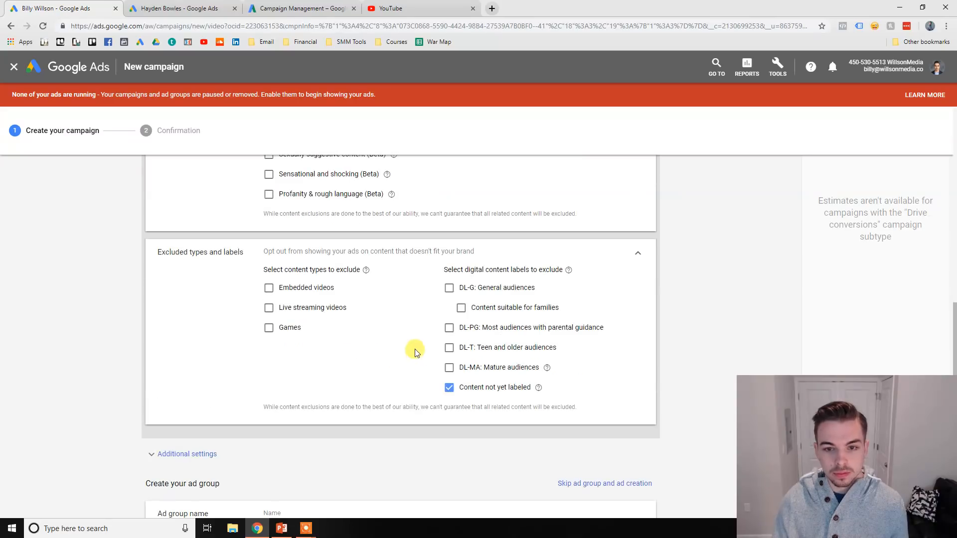
left_click(449, 388)
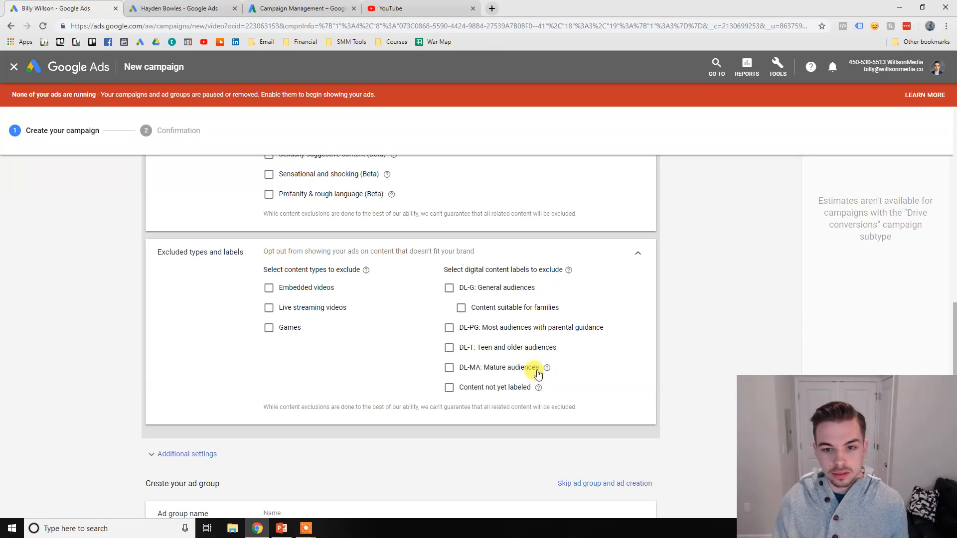
Examine the Excluded content notice and its categories, switching the "Tragedy and conflict" exclusion on and off again.
scroll(389, 299, "up", 3)
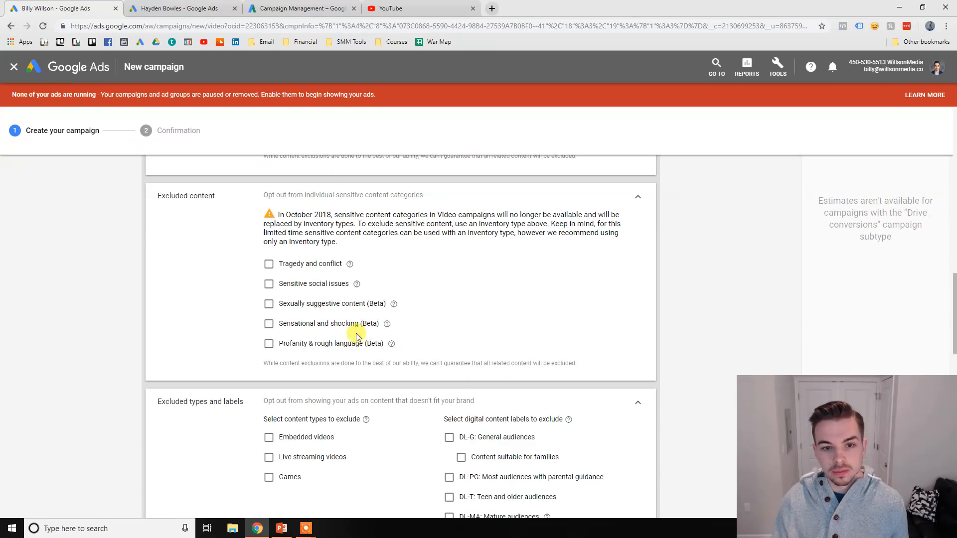
scroll(349, 372, "down", 4)
scroll(489, 341, "up", 4)
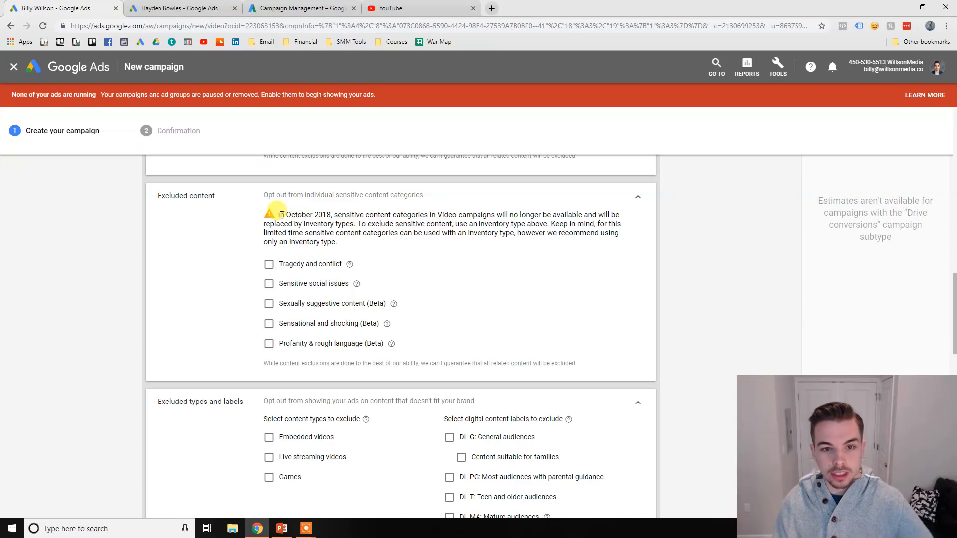
left_click_drag(278, 215, 471, 227)
left_click(353, 210)
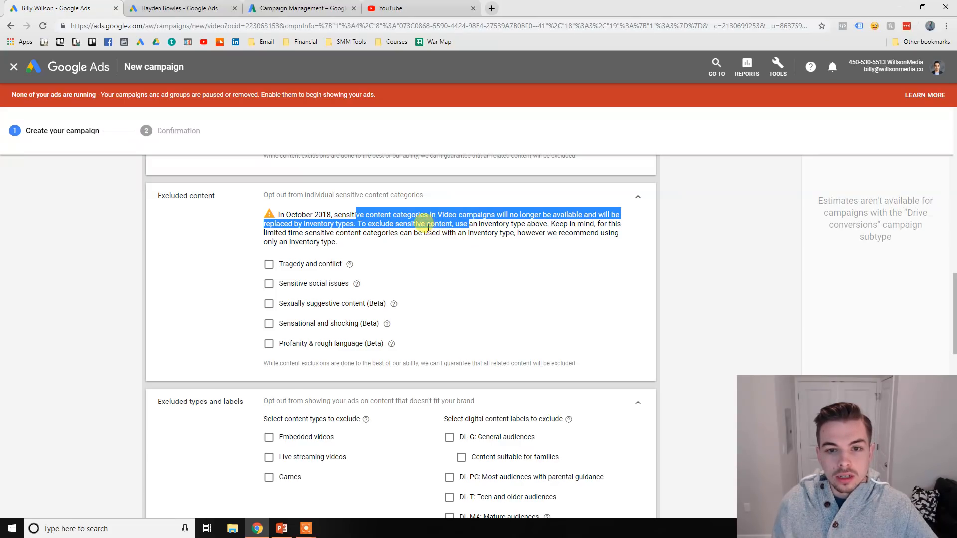
left_click(403, 250)
left_click_drag(341, 363, 521, 373)
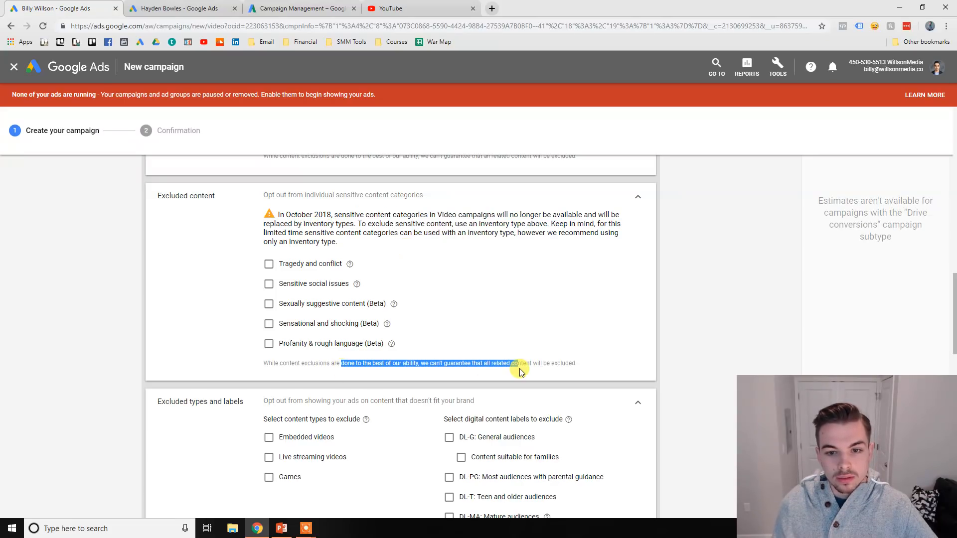
left_click(269, 268)
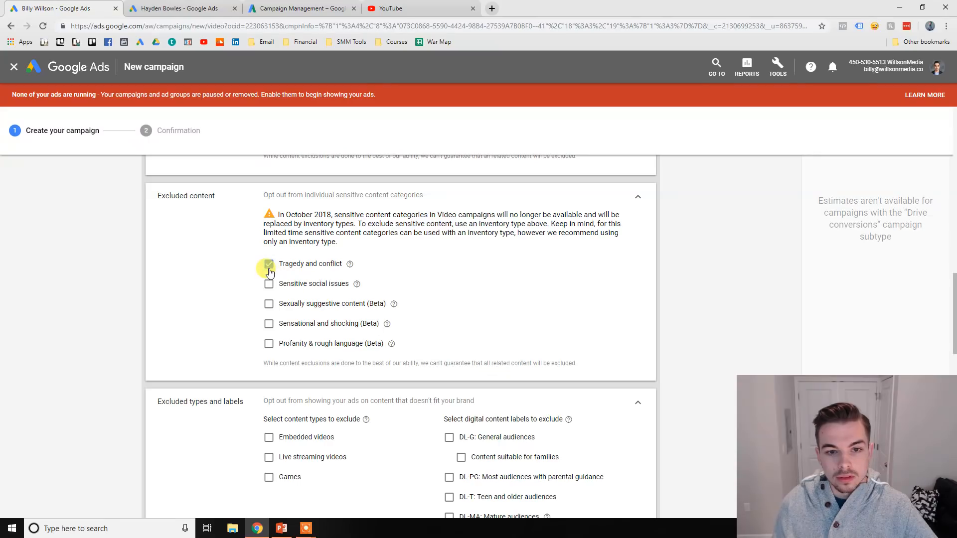
left_click(269, 269)
scroll(265, 247, "down", 1)
scroll(269, 238, "up", 2)
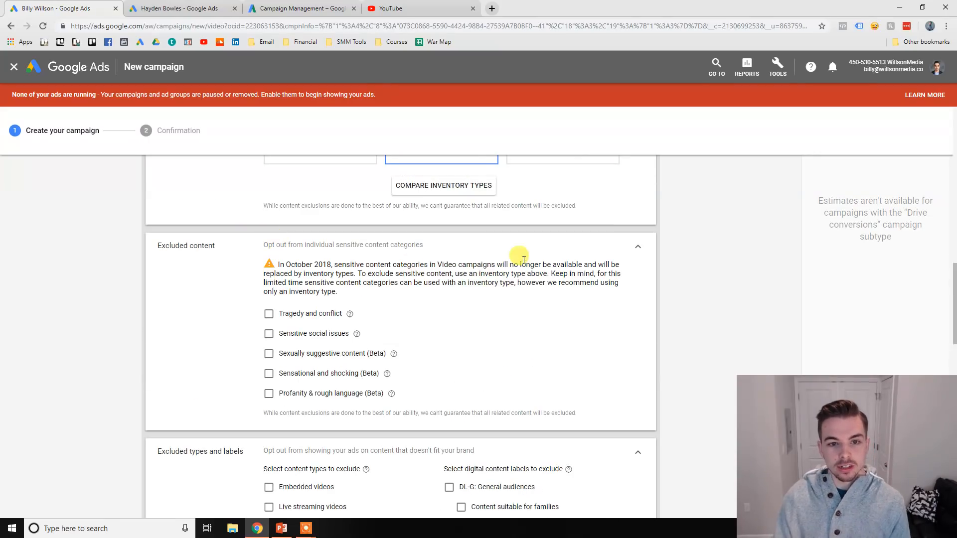
Collapse the Excluded content and the Excluded types and labels settings.
left_click(638, 246)
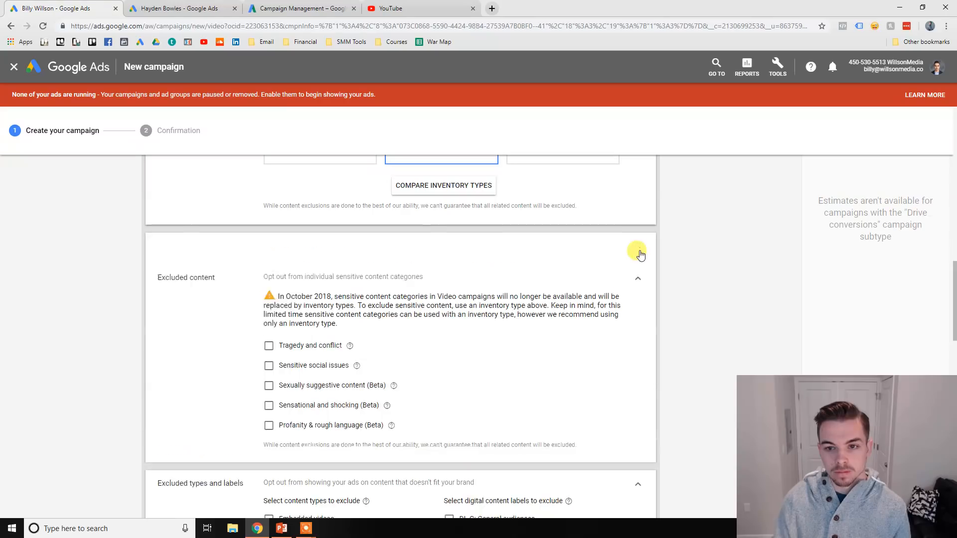
left_click(639, 280)
scroll(515, 304, "down", 2)
scroll(282, 238, "up", 2)
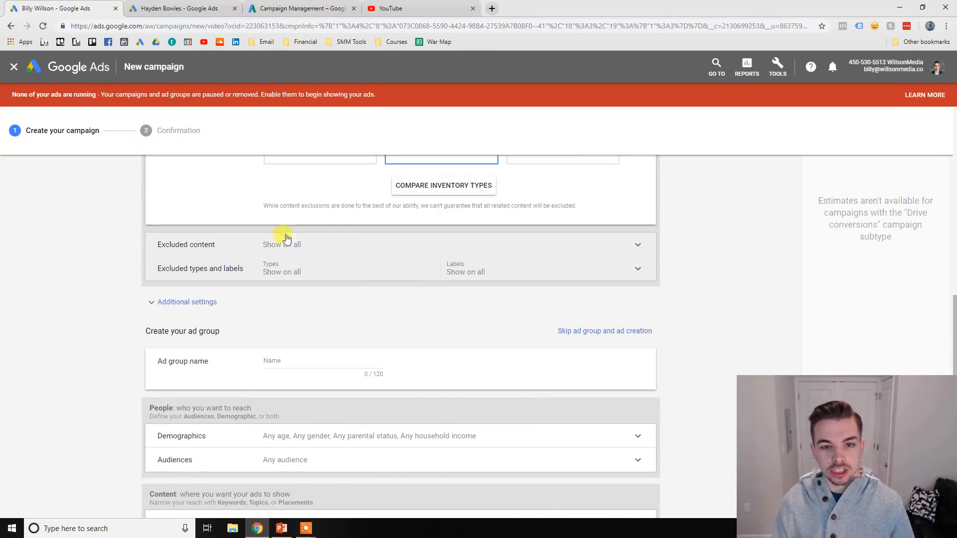
left_click(323, 253)
left_click(640, 246)
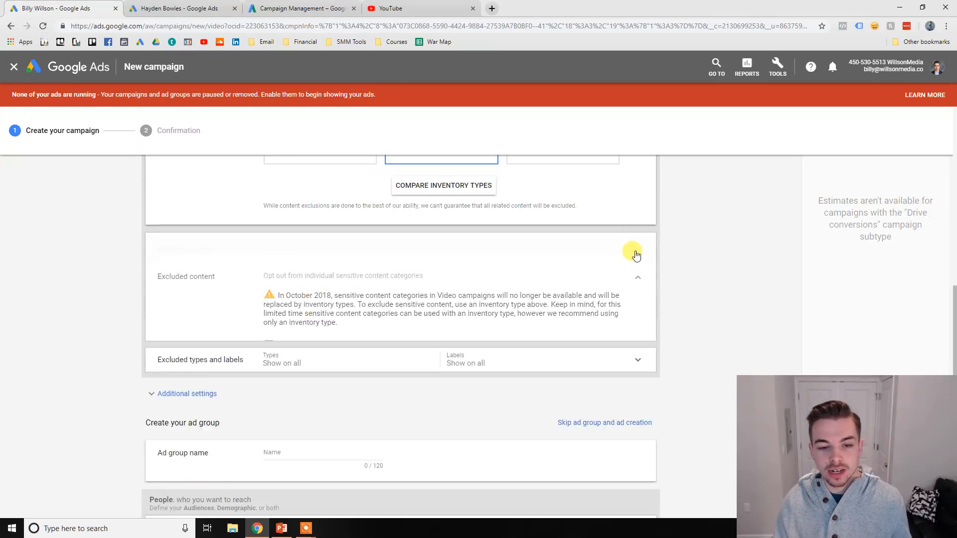
scroll(407, 312, "down", 1)
left_click(273, 310)
Copy the campaign name and use it to name the ad group "Leads - Webinar - Subscribers".
scroll(331, 293, "up", 15)
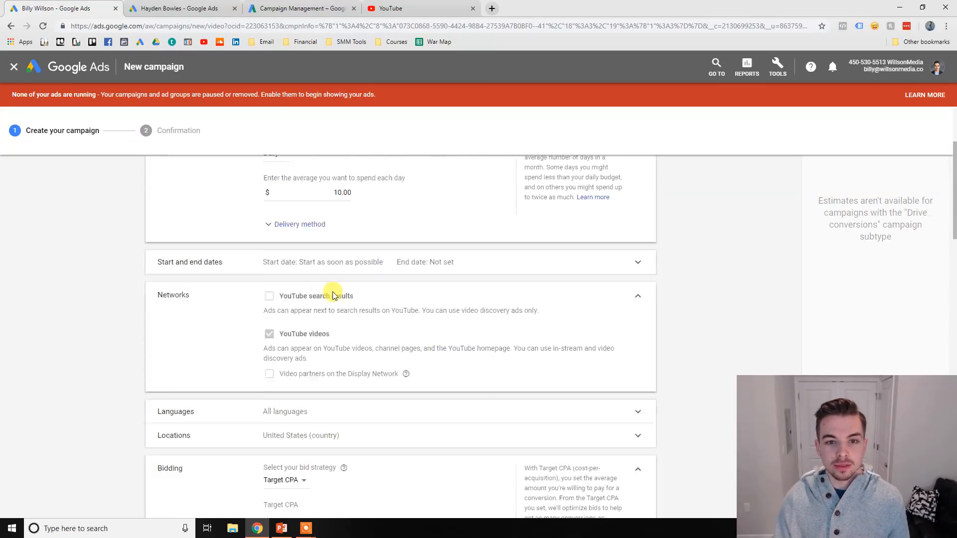
left_click_drag(352, 237, 252, 239)
key("ctrl+c")
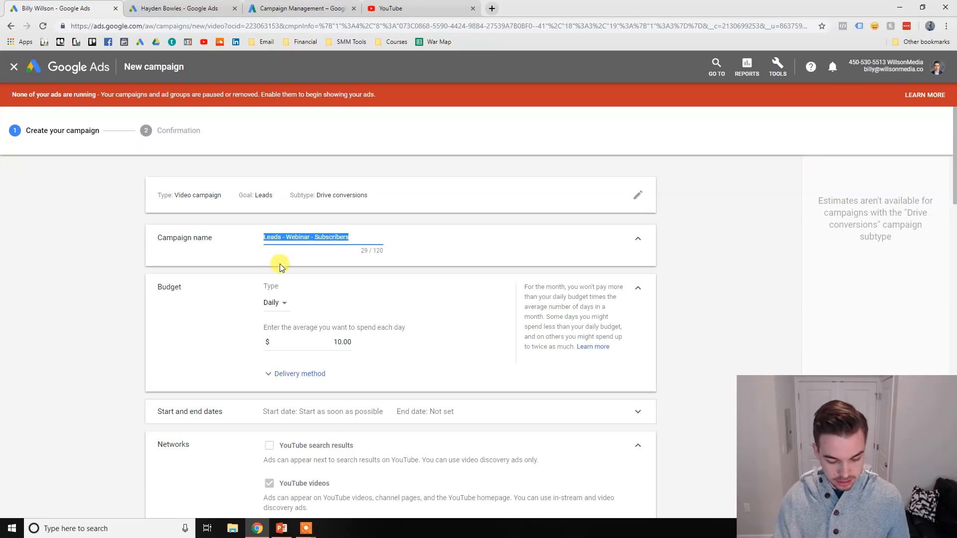
scroll(463, 332, "down", 15)
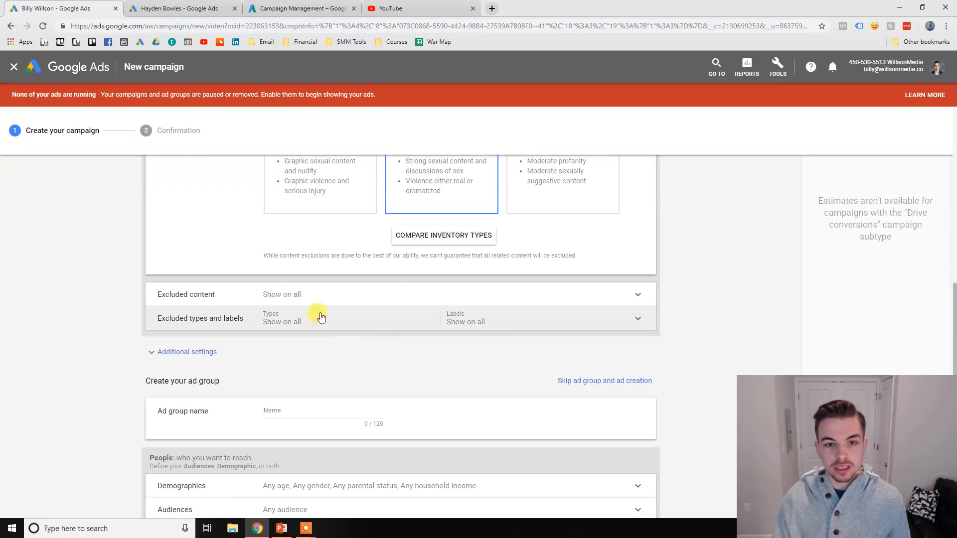
left_click(333, 409)
key("ctrl+v")
Expand the ad group's Audiences and Demographics settings and review the gender, age, parental status and household income options.
scroll(378, 397, "down", 4)
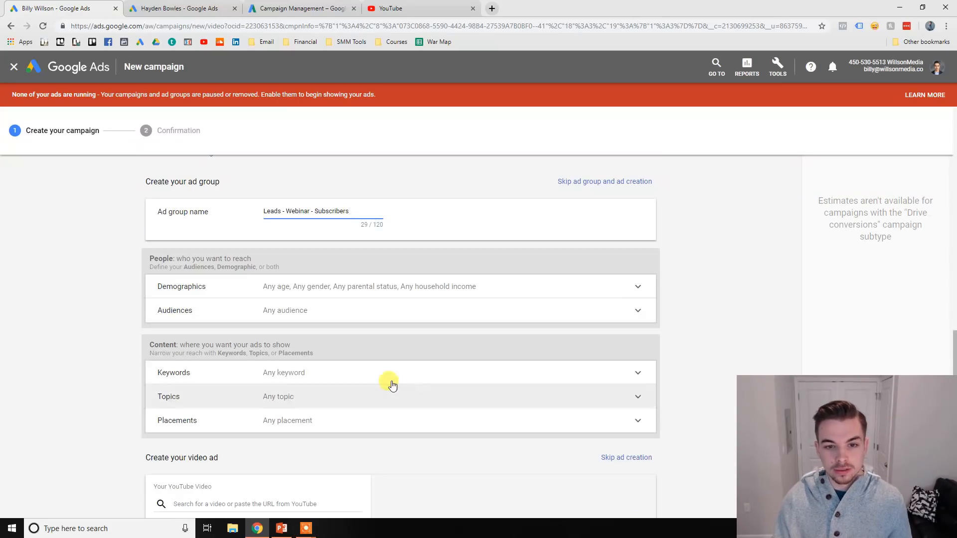
left_click(314, 311)
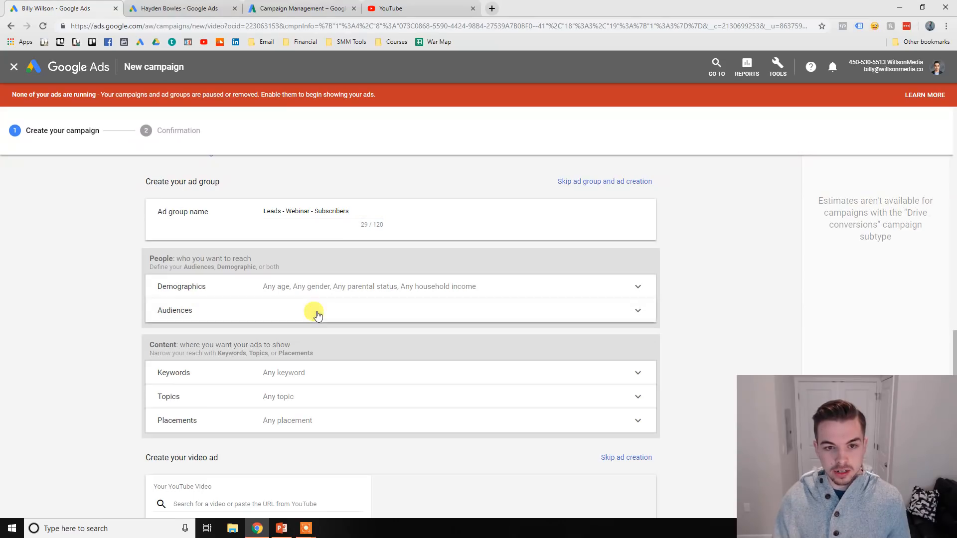
scroll(333, 319, "down", 1)
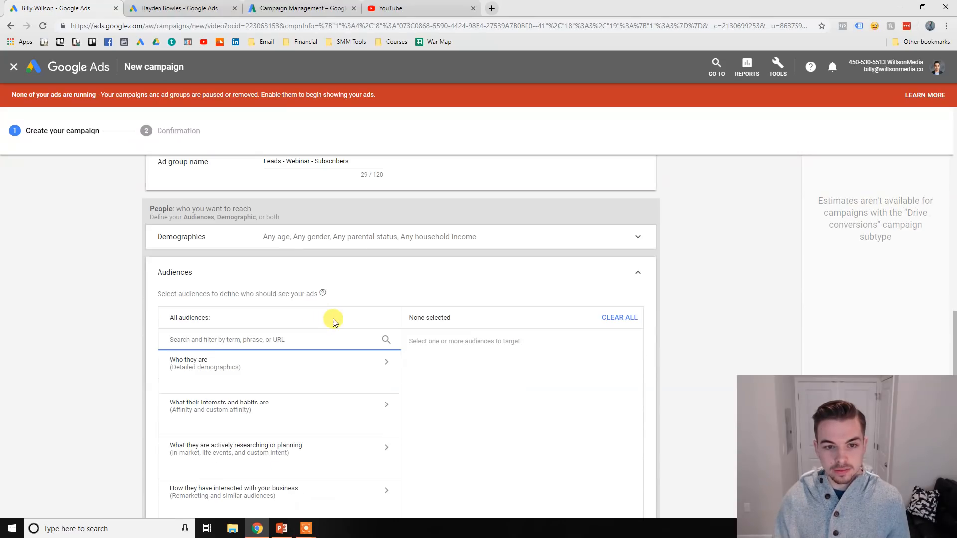
left_click(375, 247)
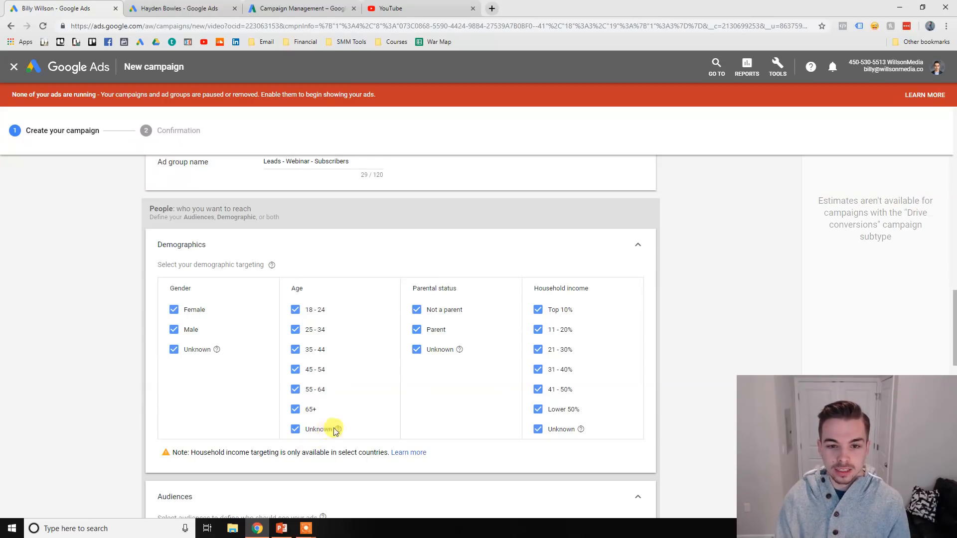
mouse_move(339, 430)
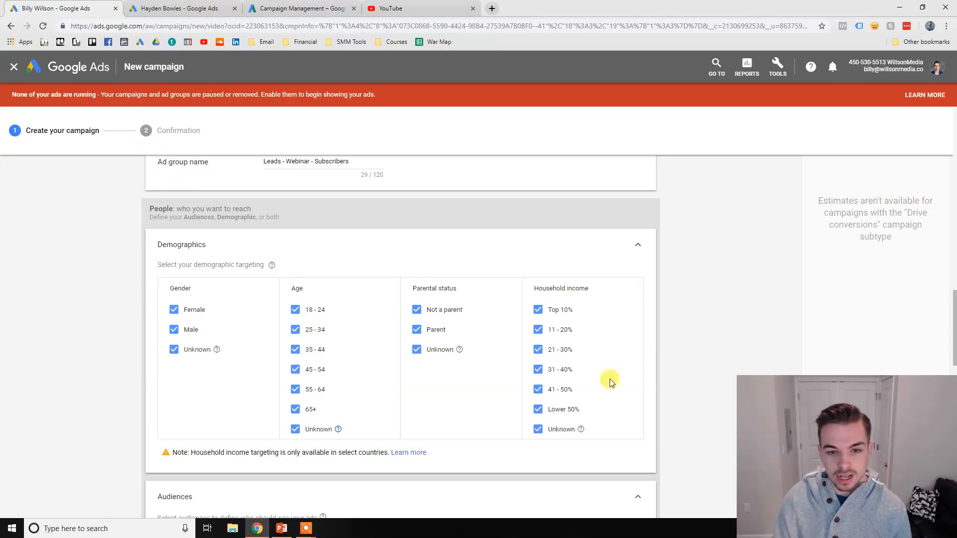
scroll(691, 301, "down", 1)
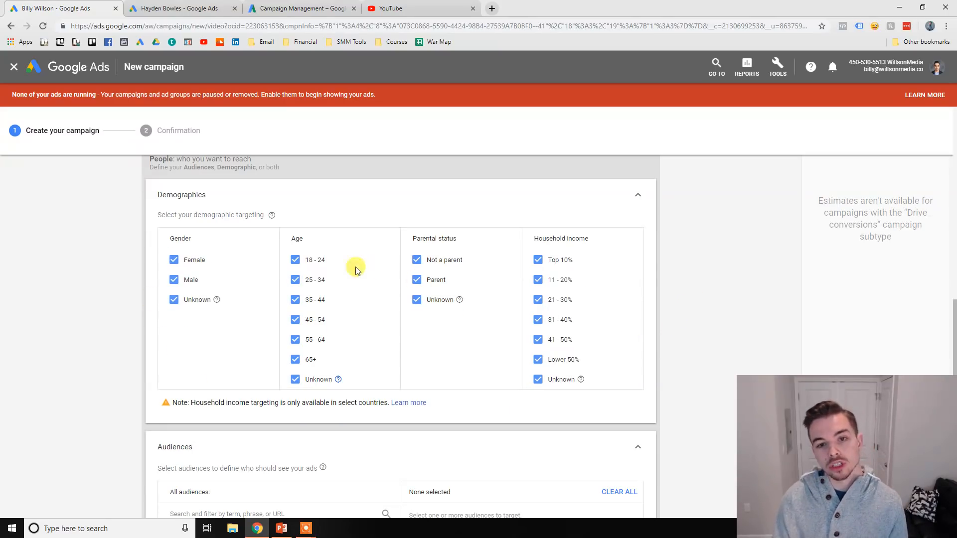
scroll(740, 221, "down", 4)
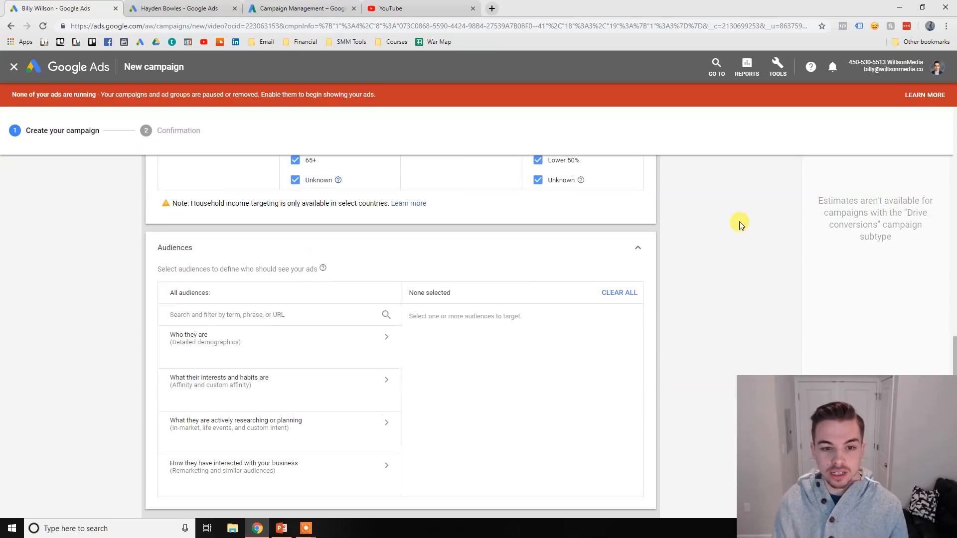
scroll(718, 219, "up", 3)
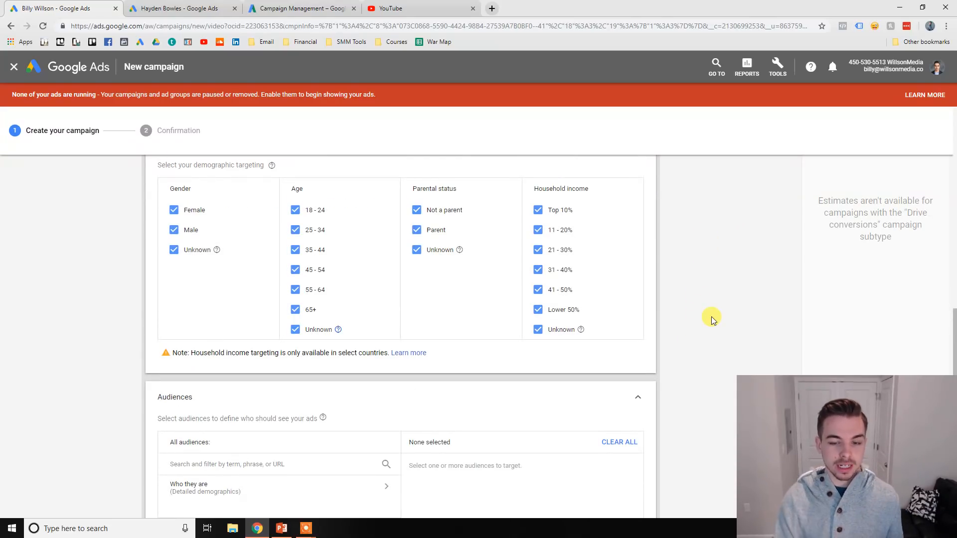
scroll(711, 316, "down", 3)
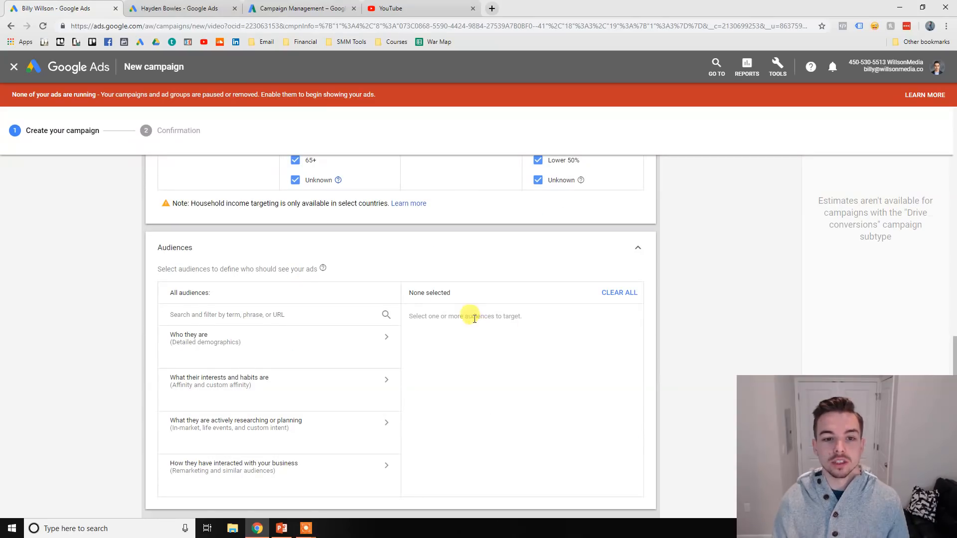
Browse the "Who they are" and "What their interests and habits are" audience categories and return to all audiences.
scroll(338, 314, "down", 1)
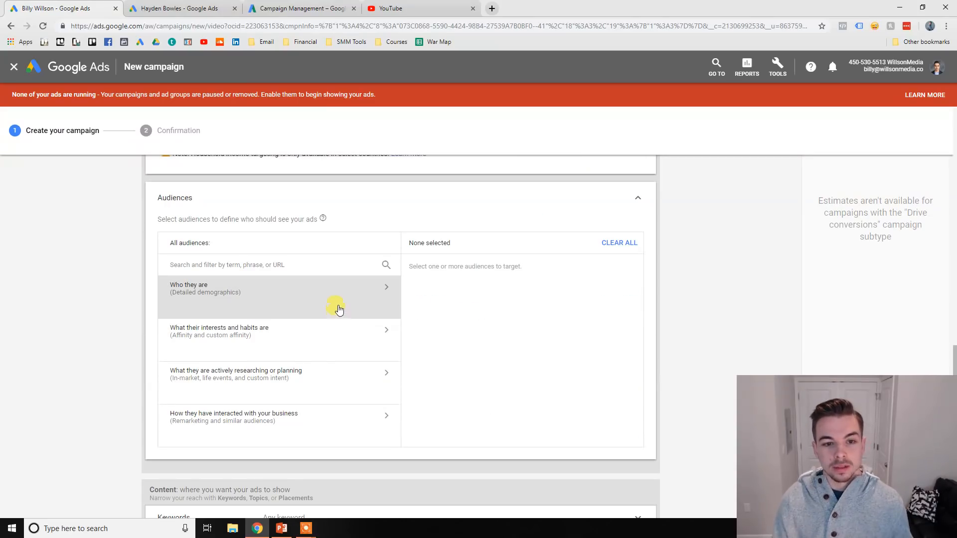
left_click_drag(164, 220, 302, 220)
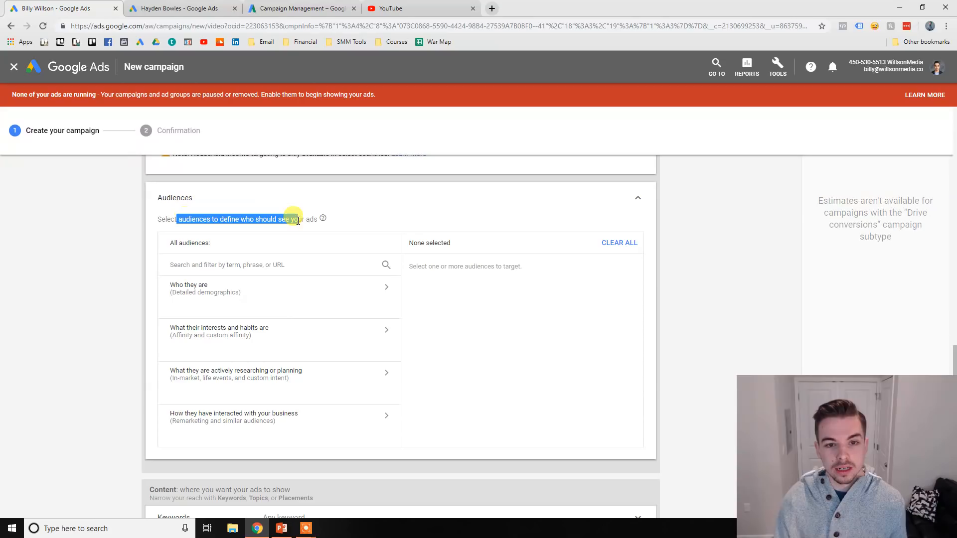
left_click(300, 222)
scroll(267, 290, "down", 1)
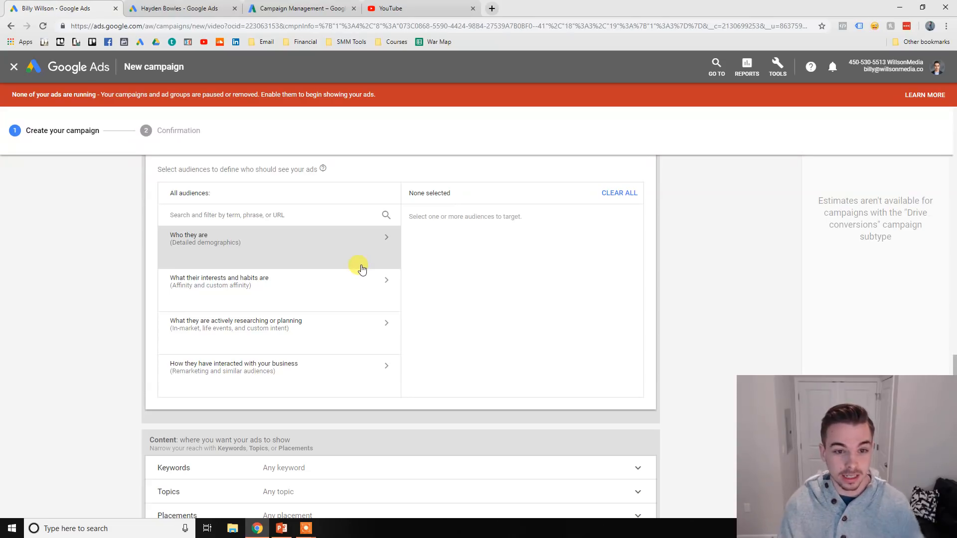
left_click(206, 255)
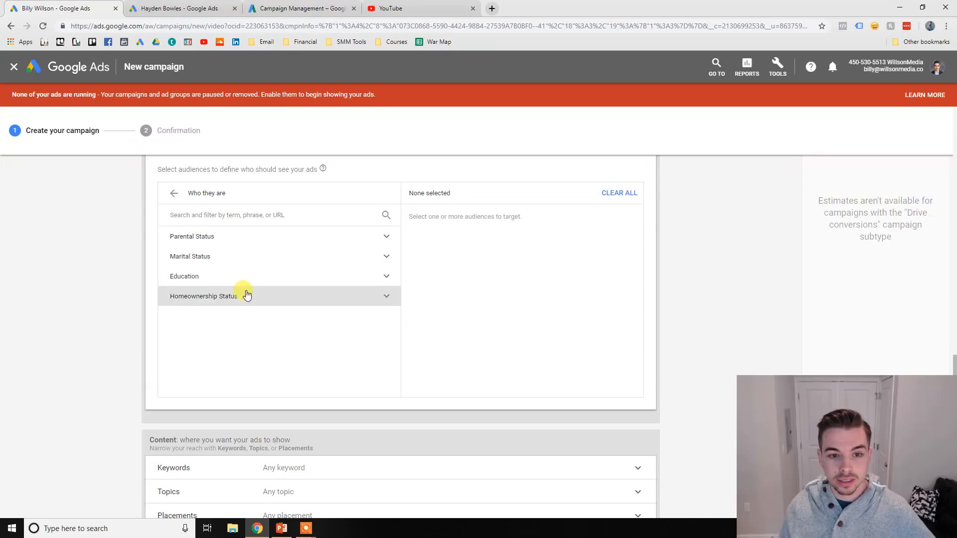
left_click(172, 193)
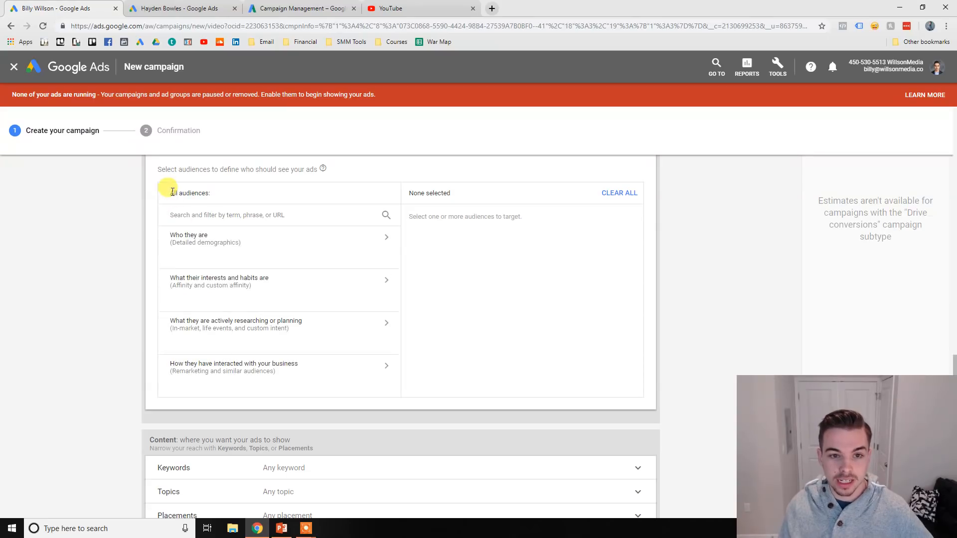
left_click(239, 307)
scroll(265, 314, "down", 5)
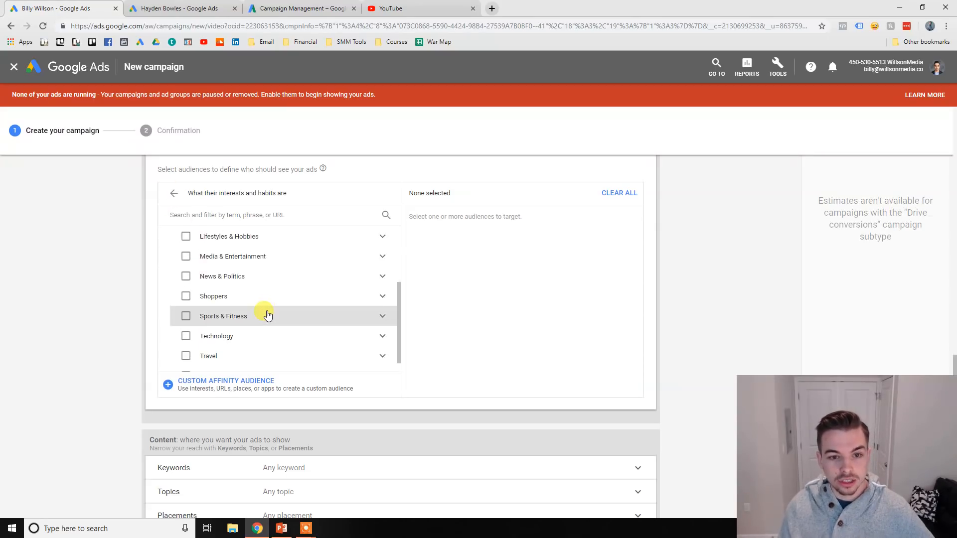
left_click(173, 193)
Search all audiences for "social media marketing", look through the suggested audiences and clear the search.
left_click(202, 213)
type("so")
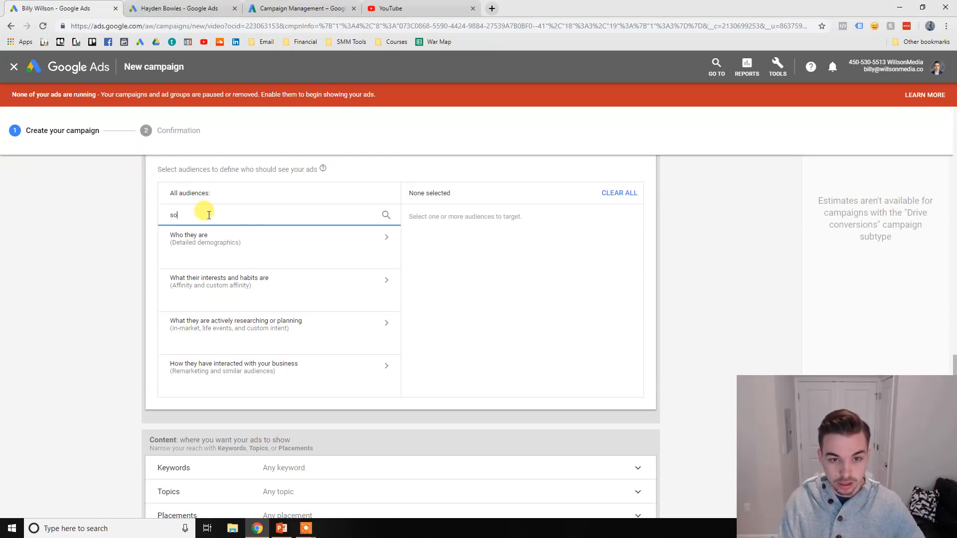
type("cial media ma")
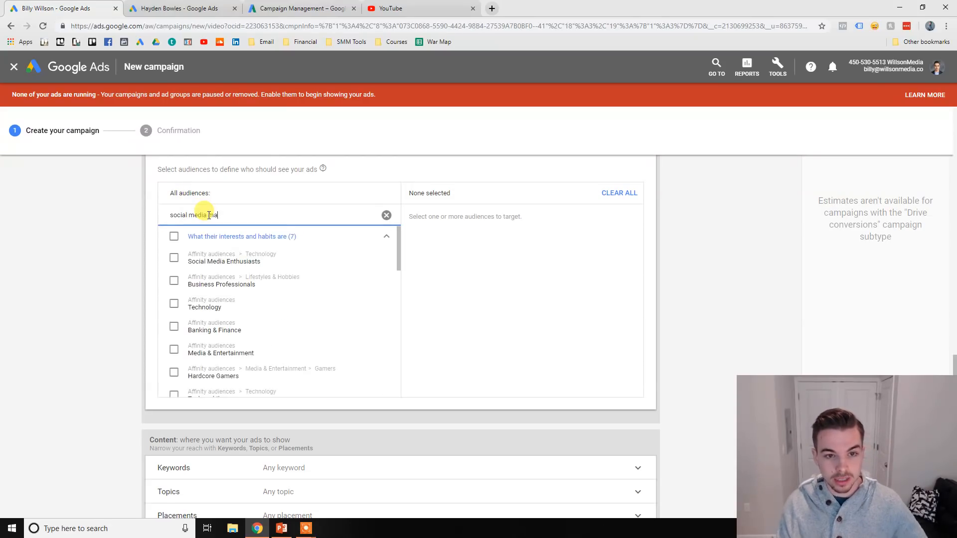
type("rketing")
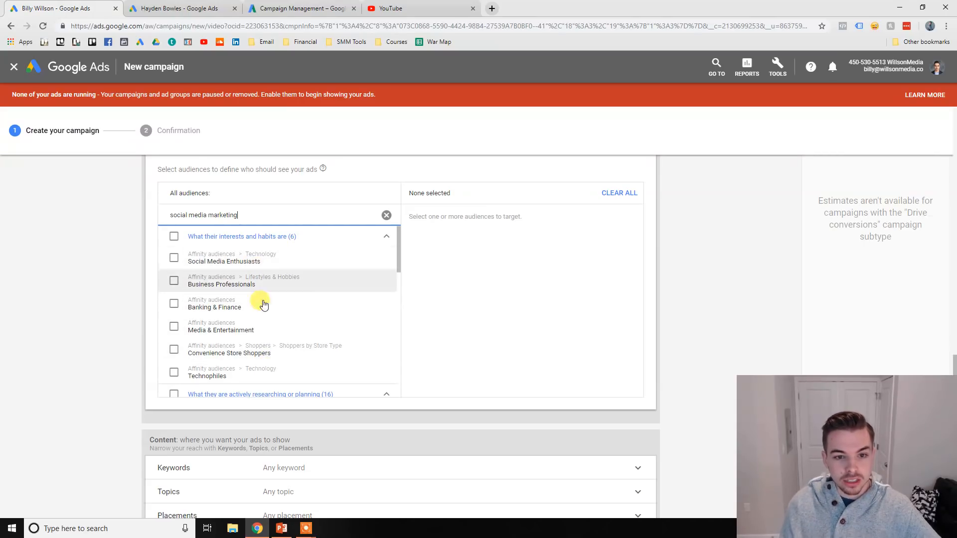
scroll(265, 304, "down", 6)
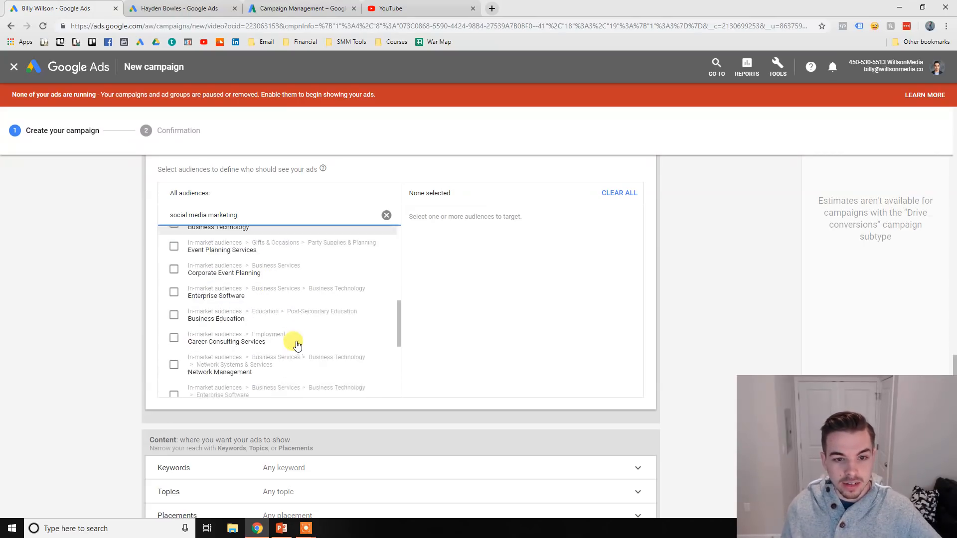
scroll(297, 345, "up", 6)
left_click(386, 215)
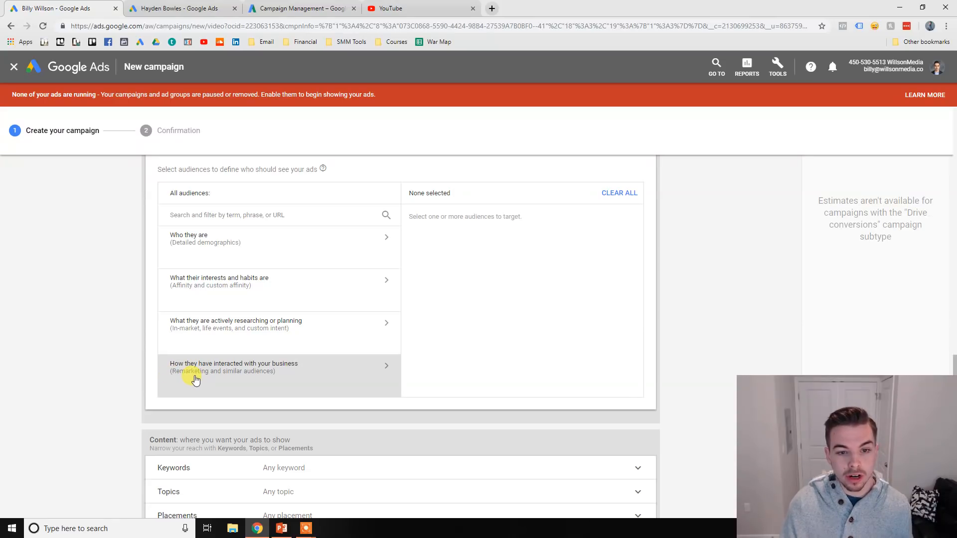
Open the "How they have interacted with your business" audiences and check the account setup tools for Linked accounts.
left_click(232, 396)
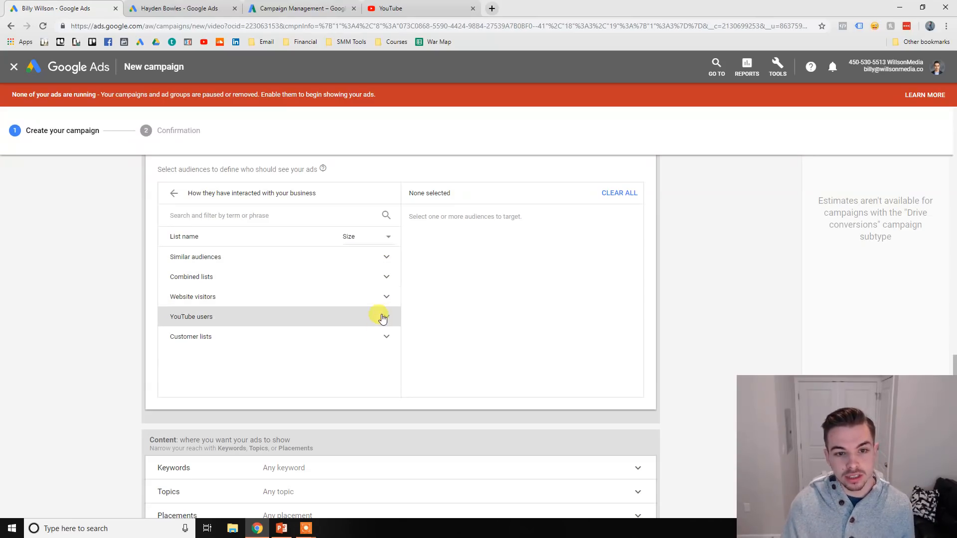
left_click(777, 65)
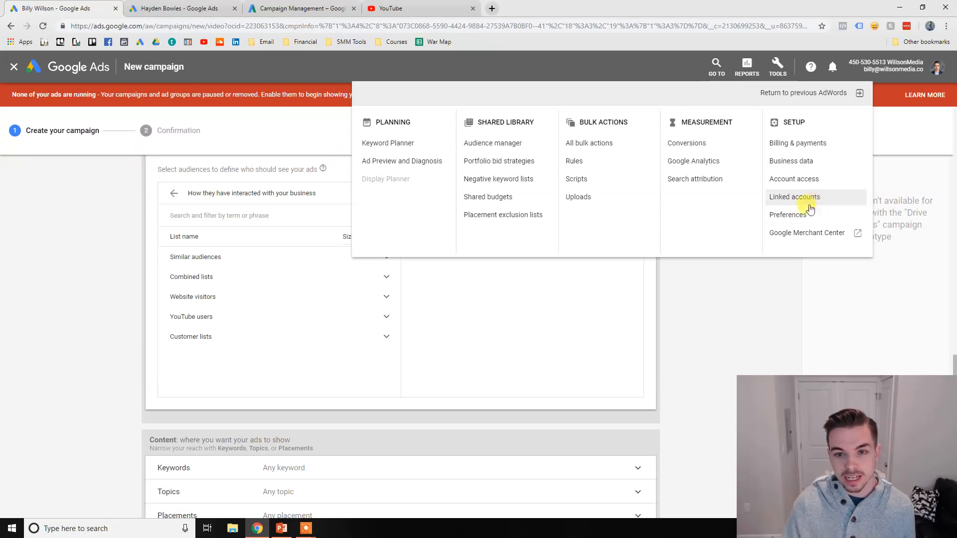
left_click(345, 420)
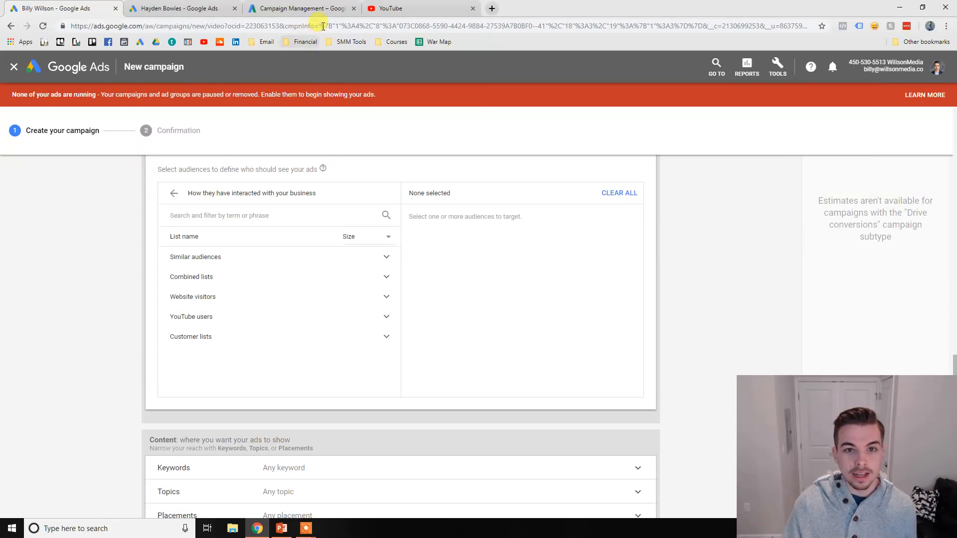
Switch to YouTube, review the channel's advanced settings including AdWords account linking, and return to the new campaign in Google Ads.
left_click(393, 7)
scroll(476, 242, "down", 3)
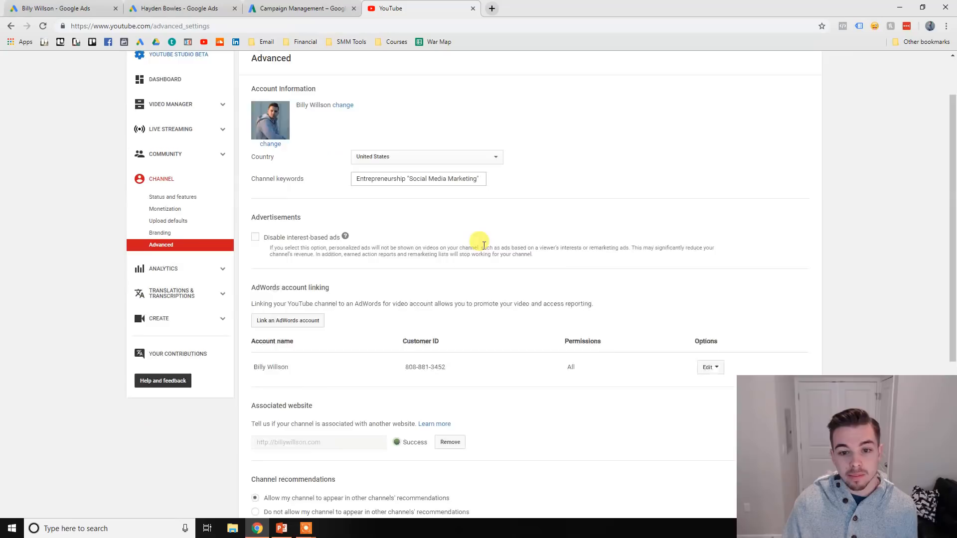
scroll(463, 275, "down", 2)
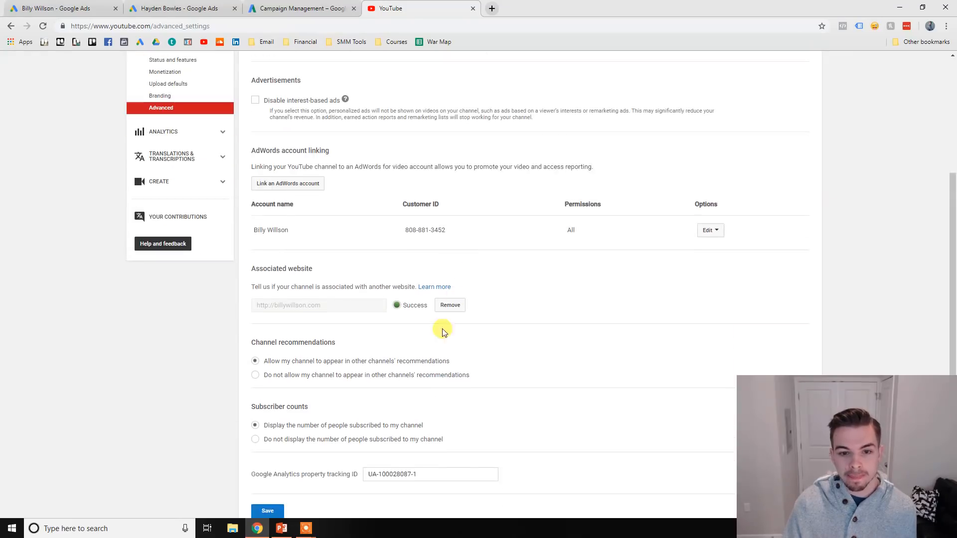
scroll(452, 339, "up", 5)
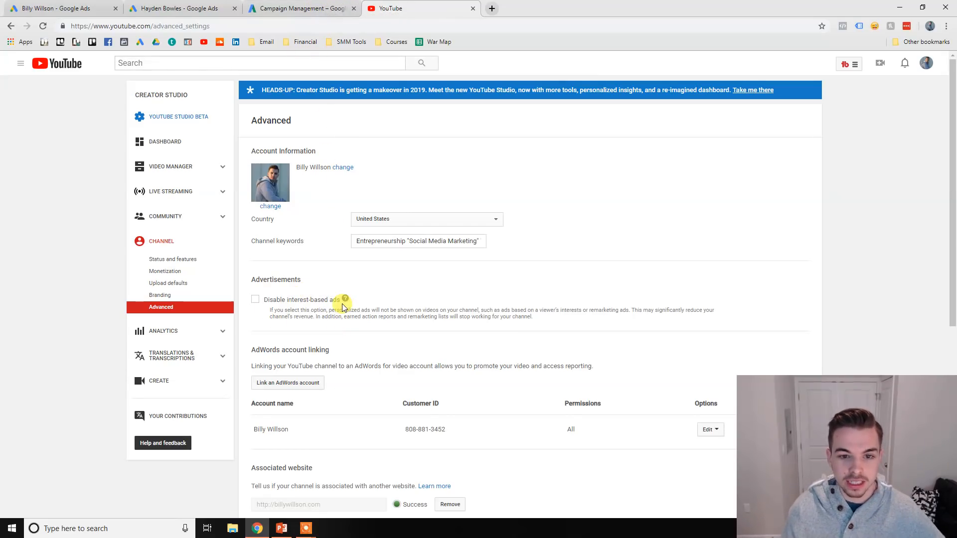
left_click(324, 5)
left_click(183, 6)
left_click(80, 6)
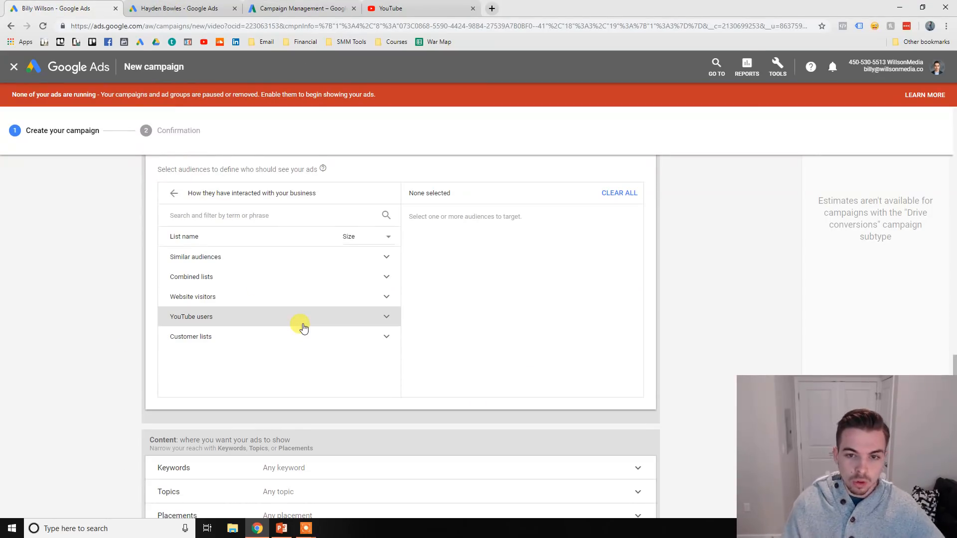
Expand the YouTube users audience lists and look through the available viewer and subscriber lists.
left_click(306, 325)
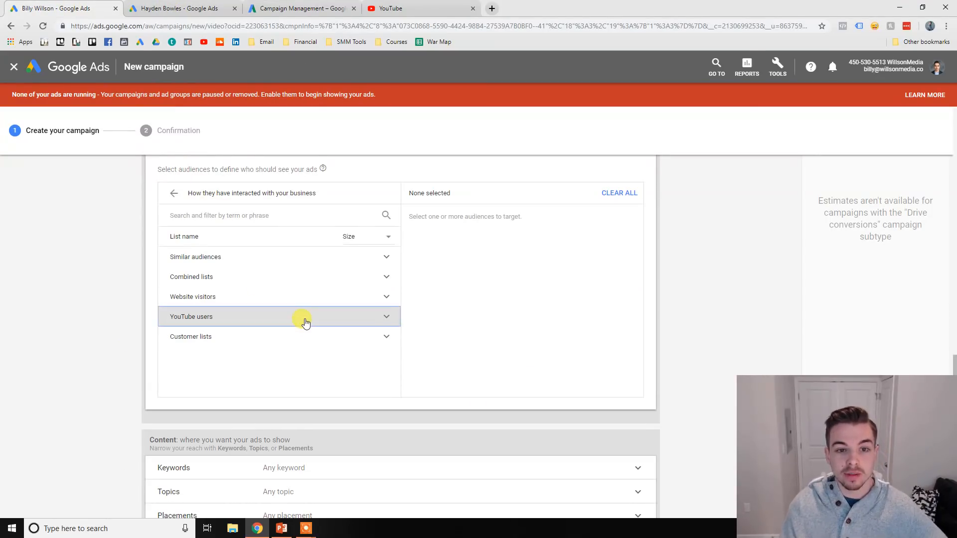
left_click(306, 324)
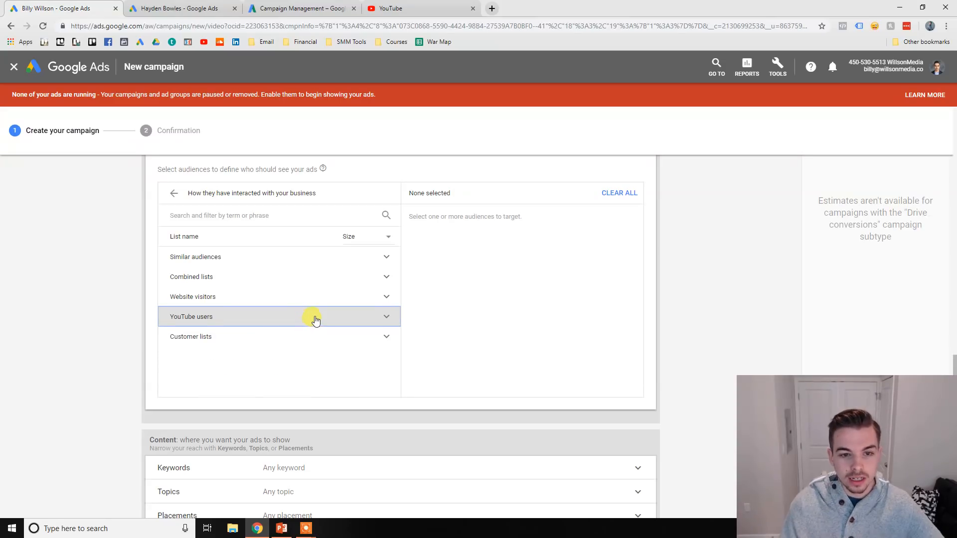
left_click(315, 319)
scroll(312, 331, "down", 1)
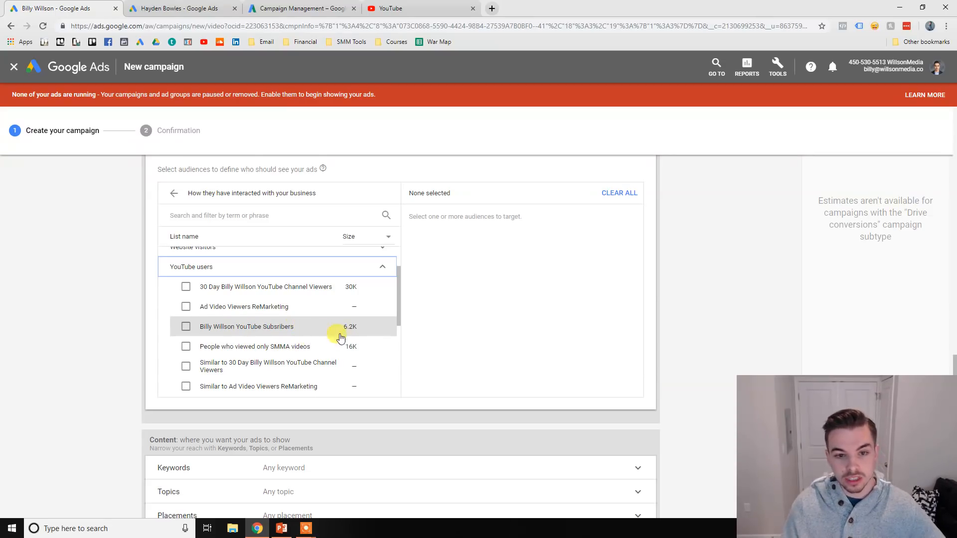
scroll(340, 338, "down", 5)
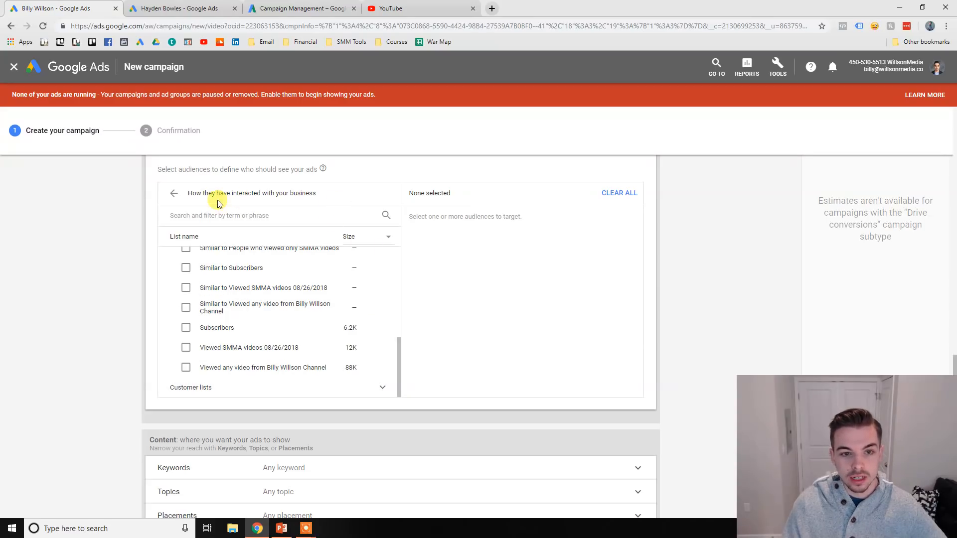
Reopen the "How they have interacted with your business" category, expand Similar audiences and look through its lists.
left_click(172, 196)
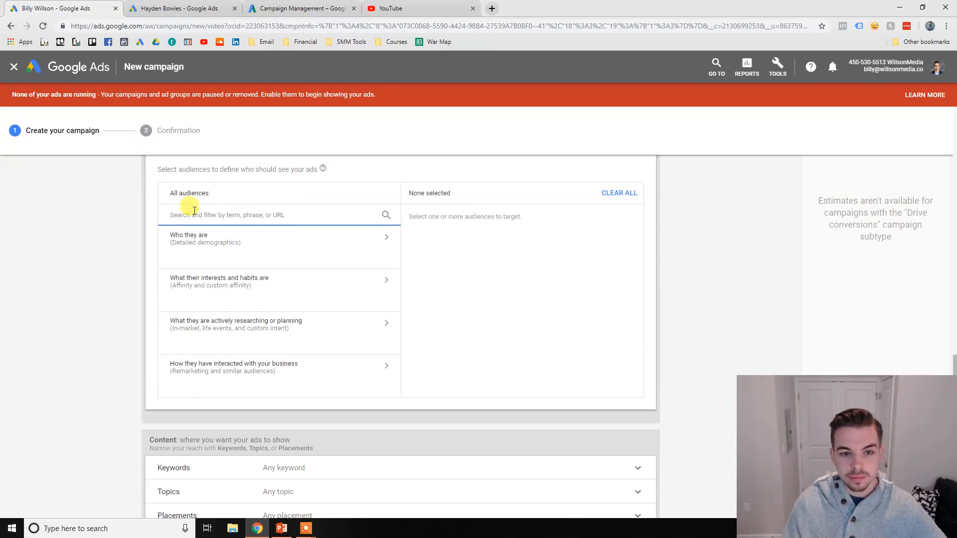
left_click(282, 367)
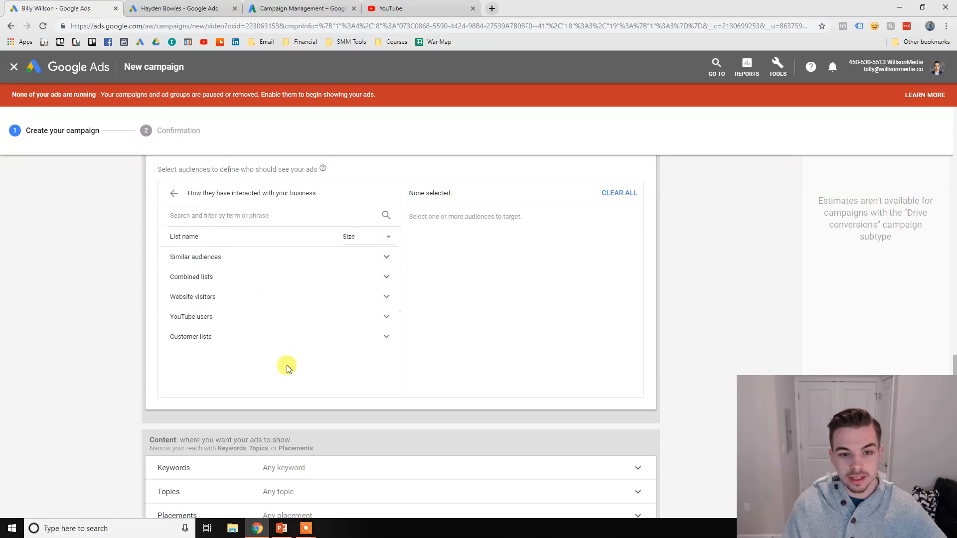
left_click(230, 257)
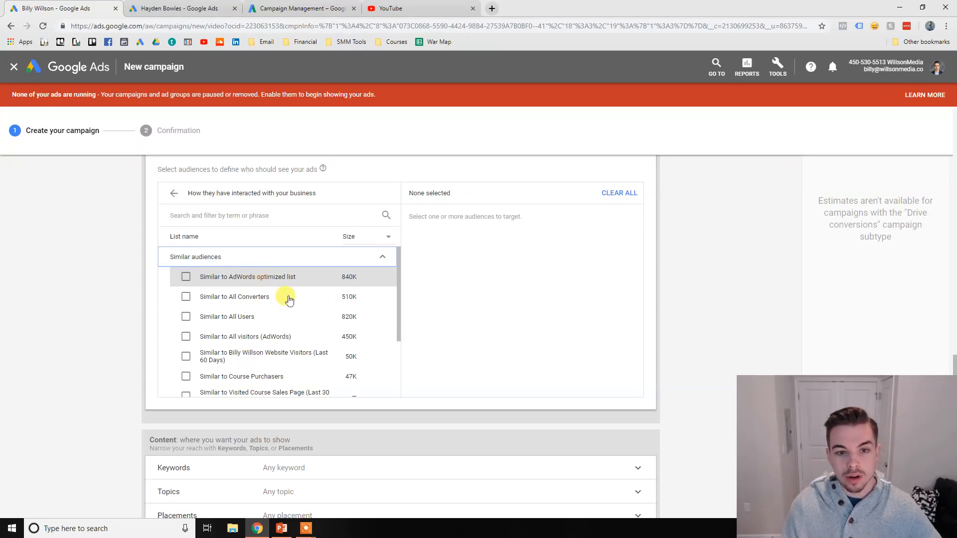
scroll(314, 326, "down", 3)
scroll(331, 342, "up", 3)
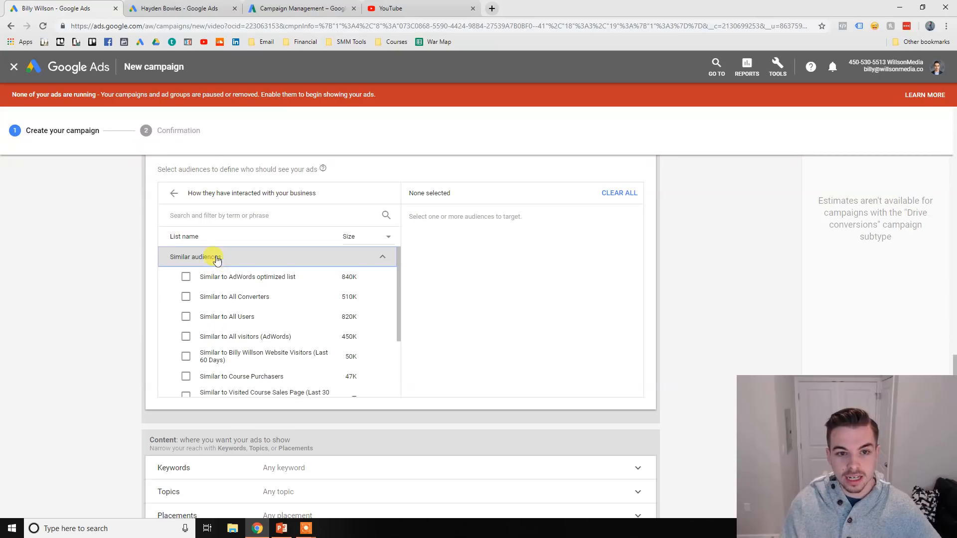
Look through the Website visitors and Customer lists remarketing audiences, collapse them and return to the overview of all audience categories.
left_click(173, 195)
left_click(284, 366)
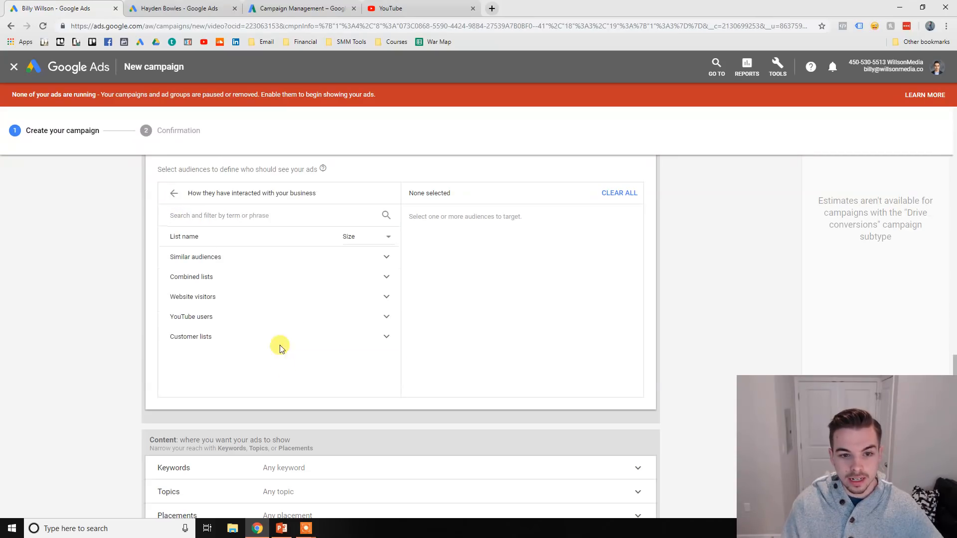
left_click(252, 299)
scroll(256, 302, "down", 1)
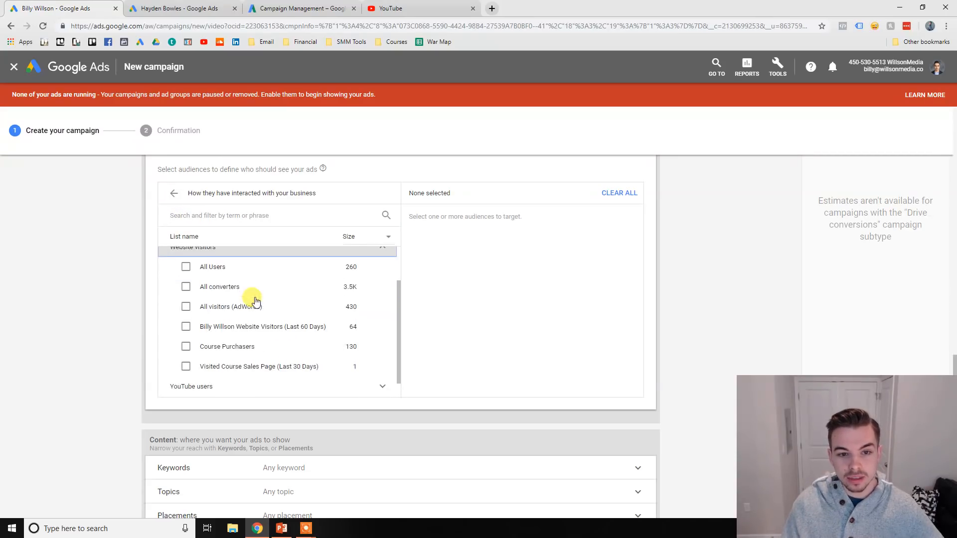
scroll(291, 295, "up", 1)
left_click(299, 297)
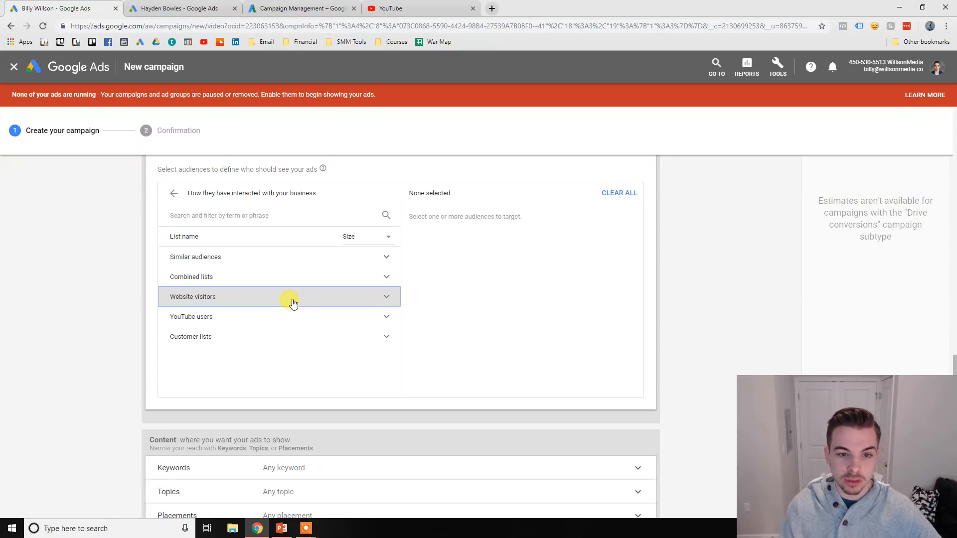
left_click(305, 336)
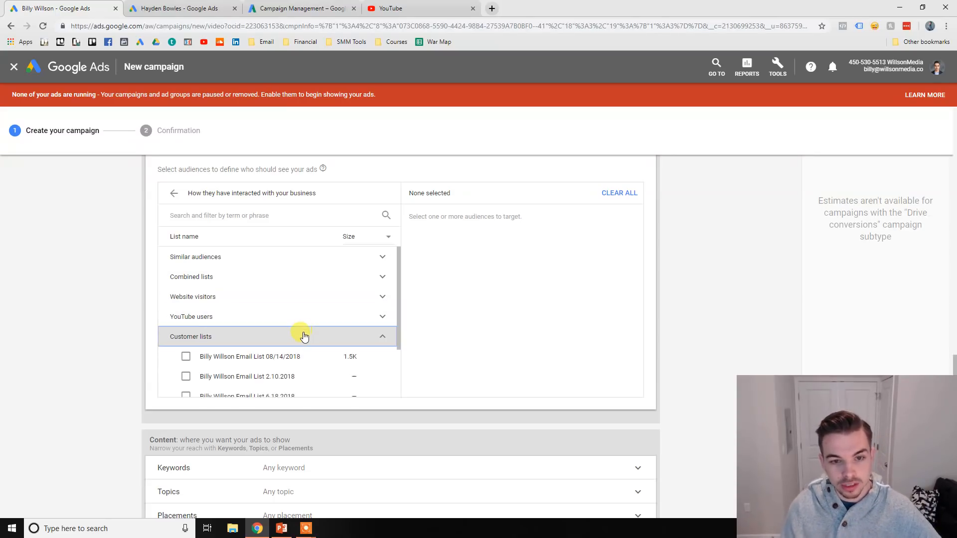
left_click(302, 337)
scroll(302, 335, "down", 2)
scroll(302, 335, "up", 3)
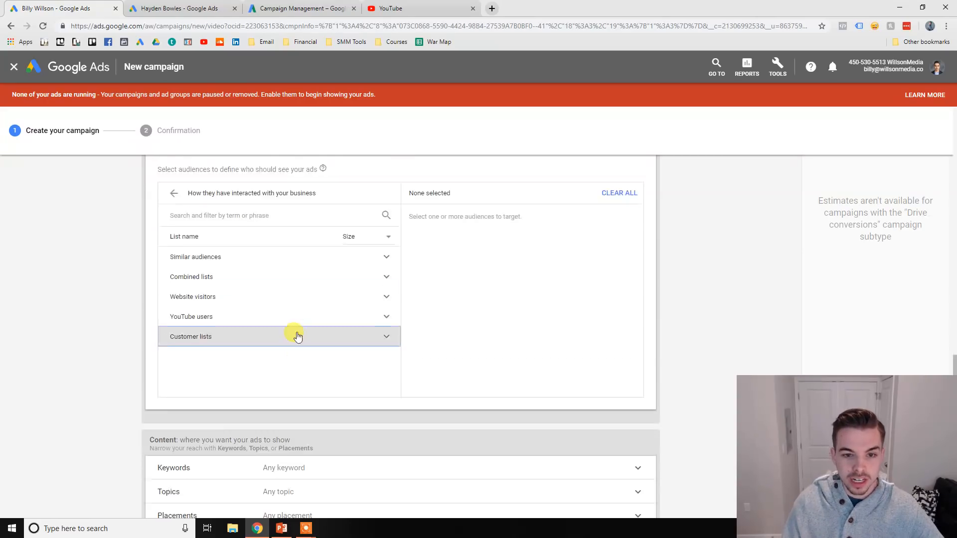
left_click(174, 243)
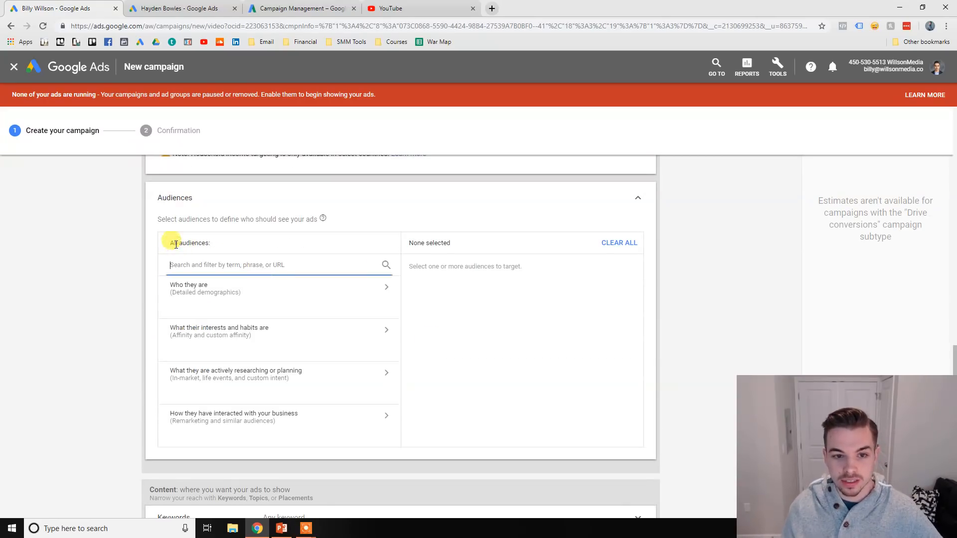
Open the Conversions and Audience manager tools in separate browser tabs and return to the new campaign.
left_click(777, 66)
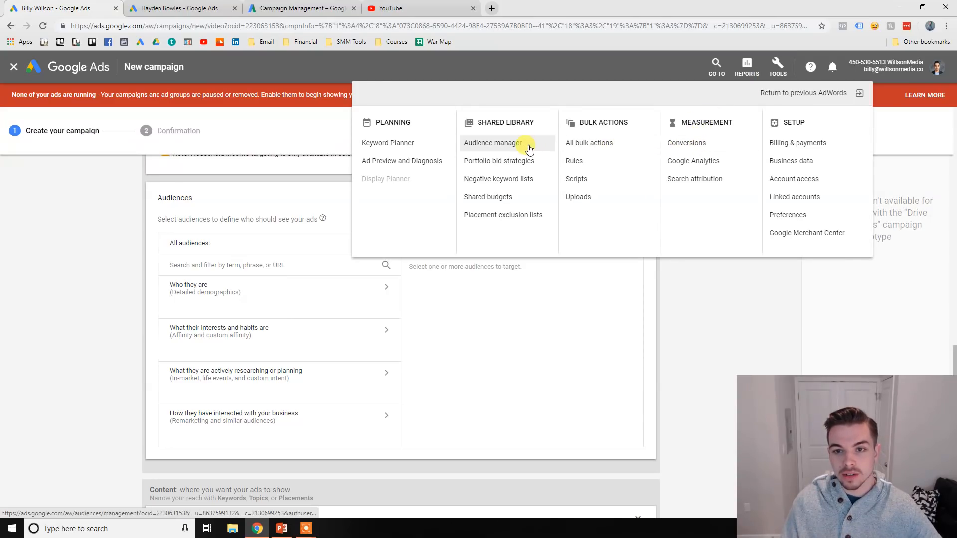
middle_click(713, 149)
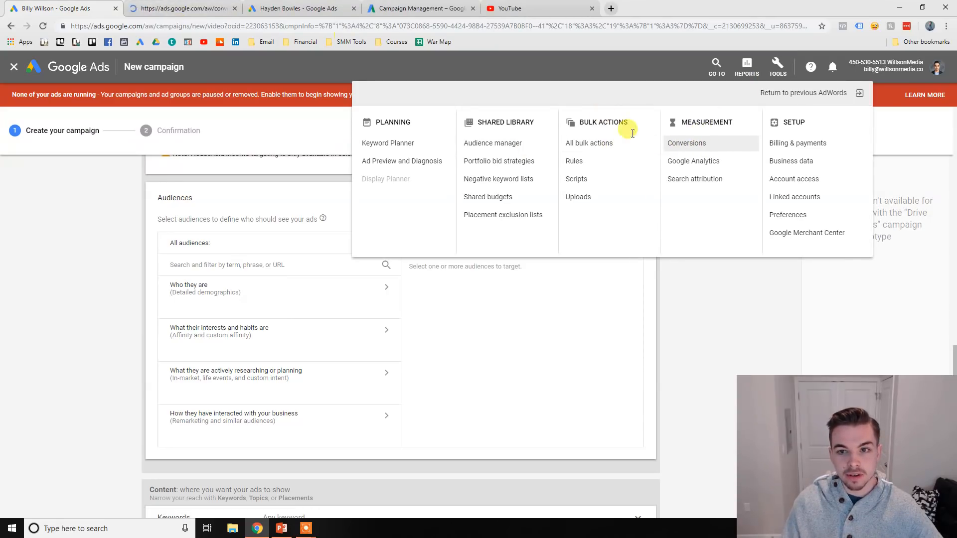
middle_click(528, 150)
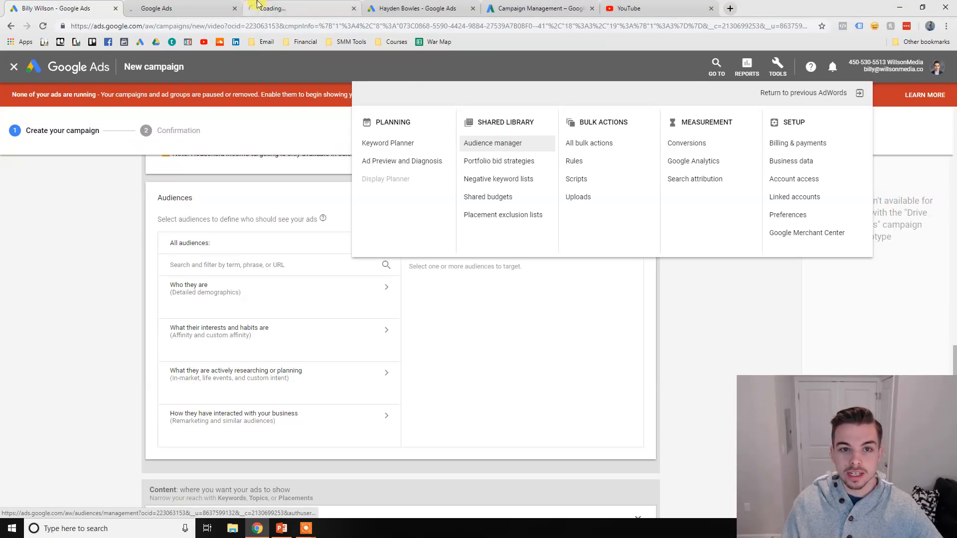
left_click(274, 7)
left_click_drag(209, 5, 212, 7)
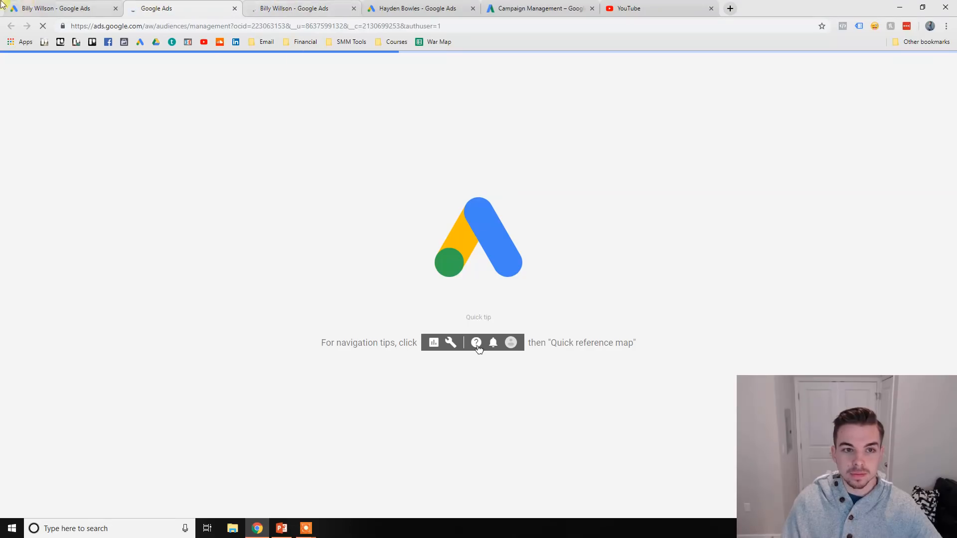
left_click(92, 8)
left_click(47, 335)
Collapse the Audiences and Demographics sections of the ad group.
scroll(95, 322, "down", 1)
scroll(94, 322, "up", 2)
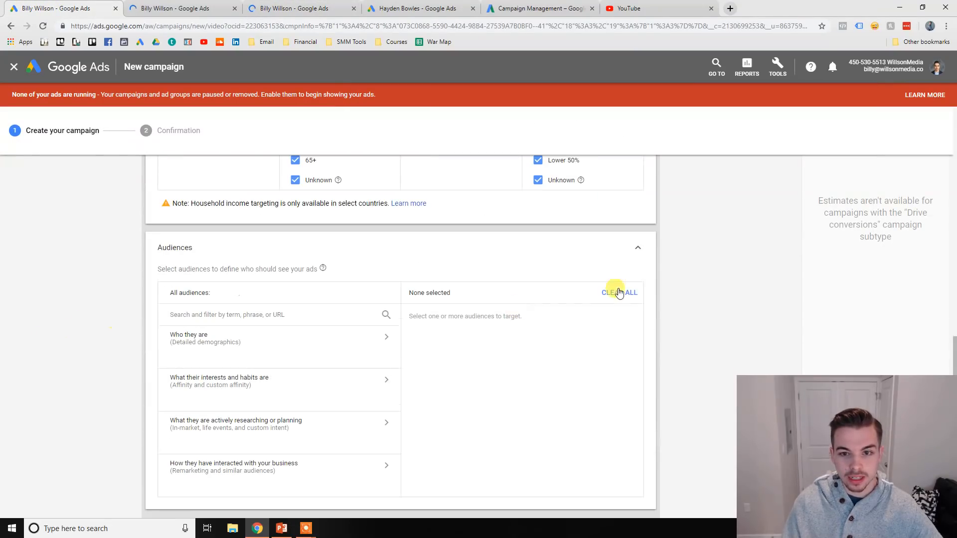
left_click(639, 252)
left_click(637, 251)
left_click(637, 250)
scroll(591, 299, "up", 1)
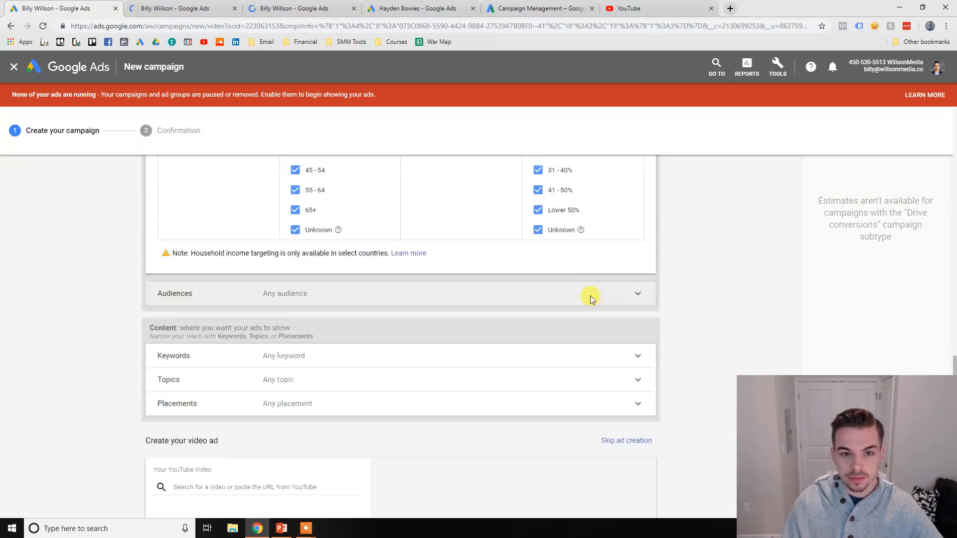
scroll(592, 299, "up", 8)
left_click(639, 450)
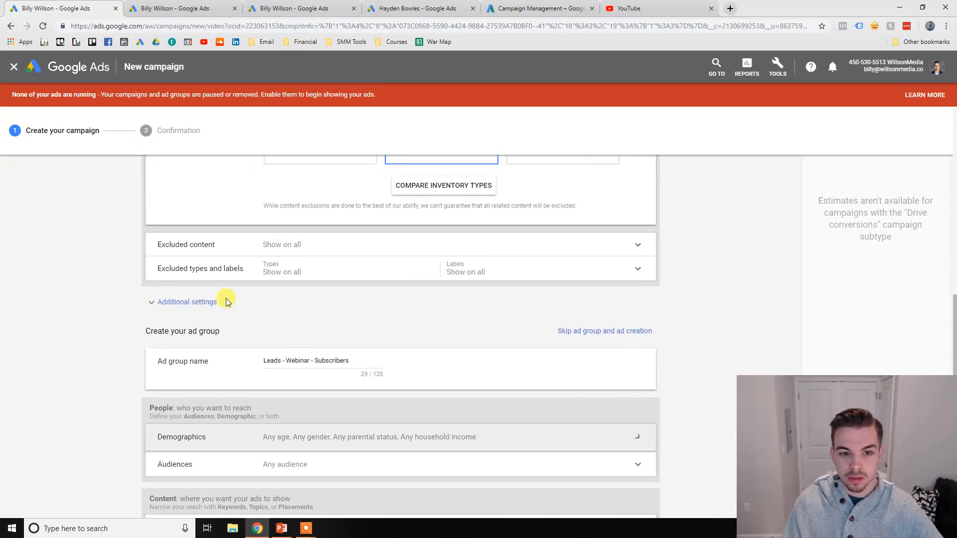
Expand frequency capping in the campaign's additional settings and set both the impressions and views caps to per week.
left_click(208, 302)
scroll(198, 305, "down", 1)
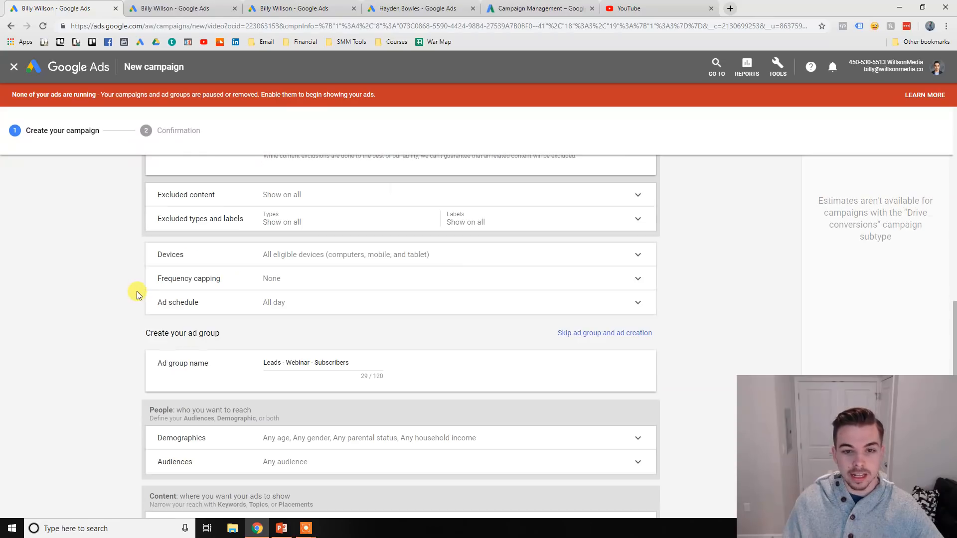
left_click(265, 280)
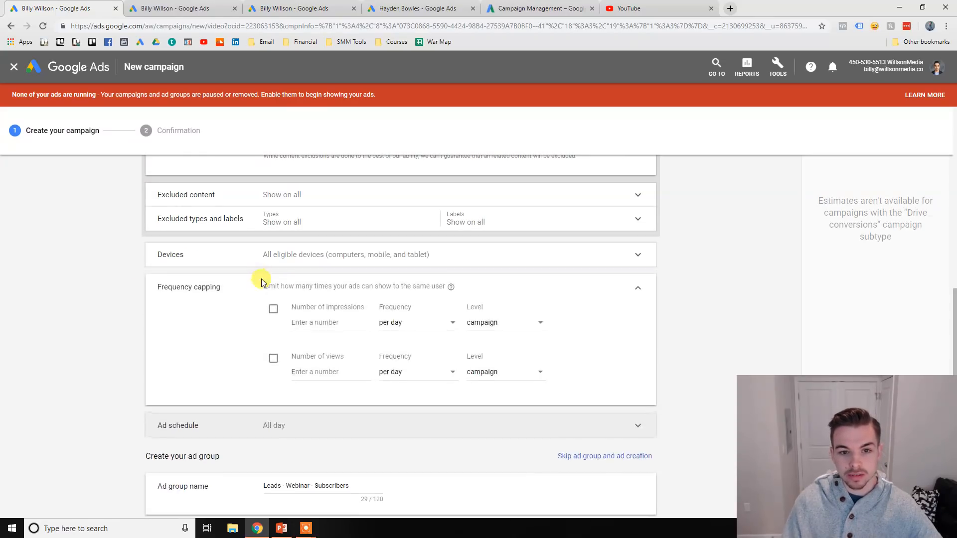
scroll(244, 295, "down", 1)
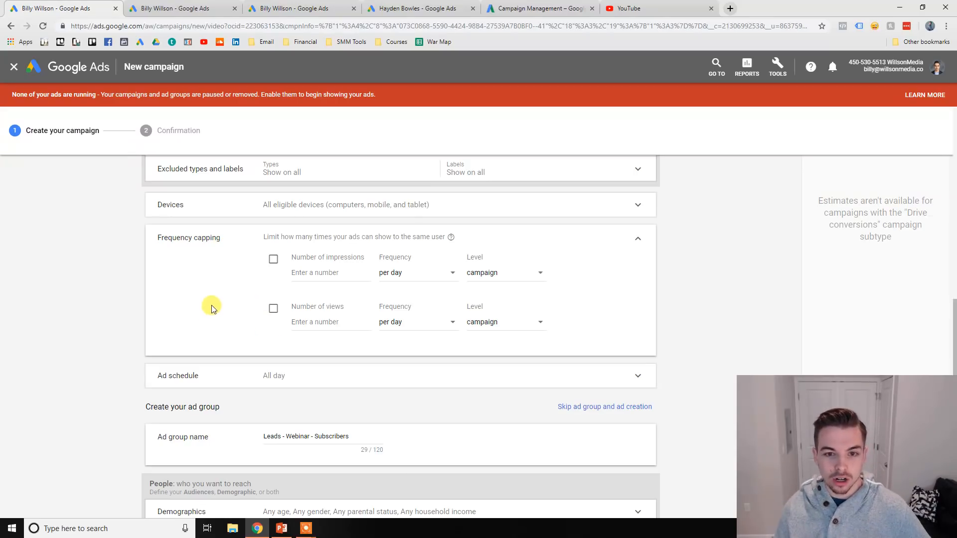
left_click(419, 276)
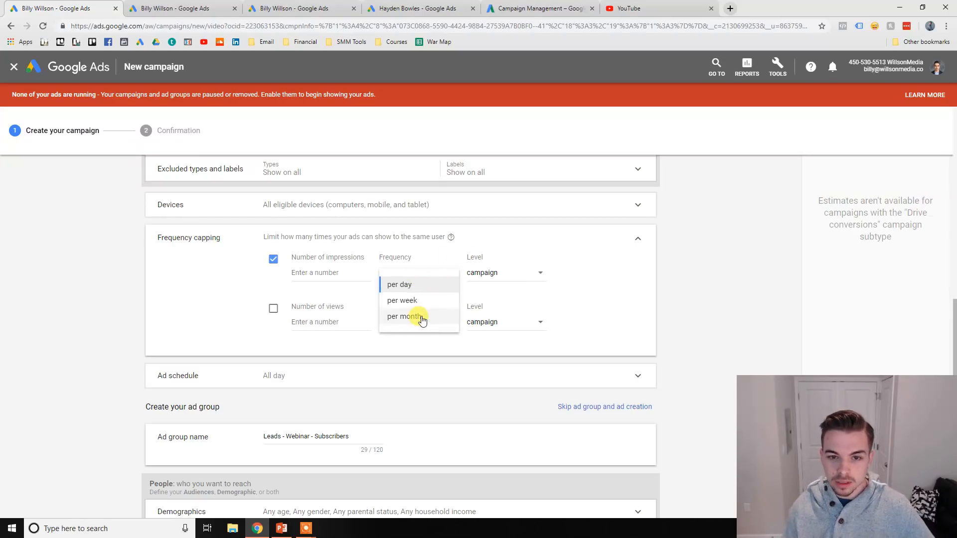
left_click(420, 304)
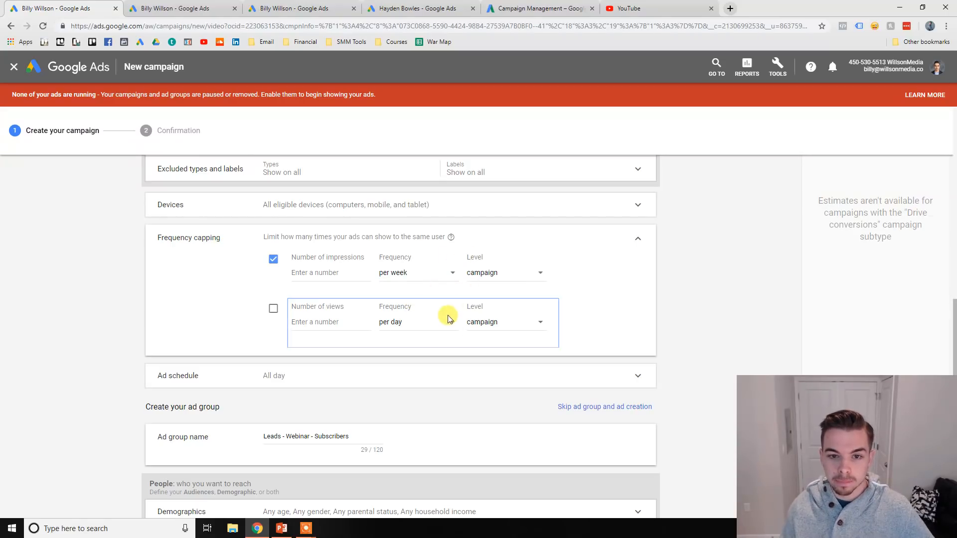
left_click(444, 322)
left_click(404, 347)
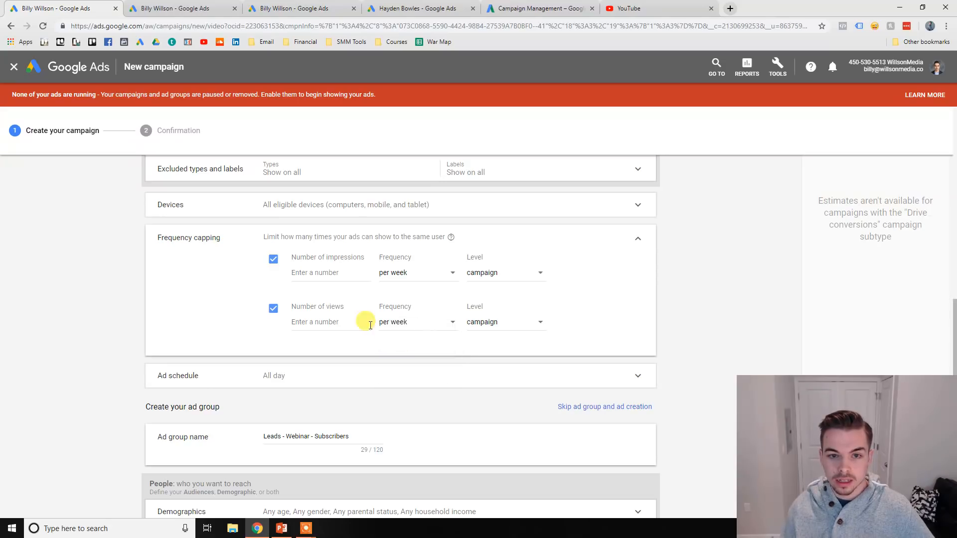
Try an impressions cap of 7 per week, clear that number and enter 7 as the number of views instead.
left_click_drag(365, 257, 302, 260)
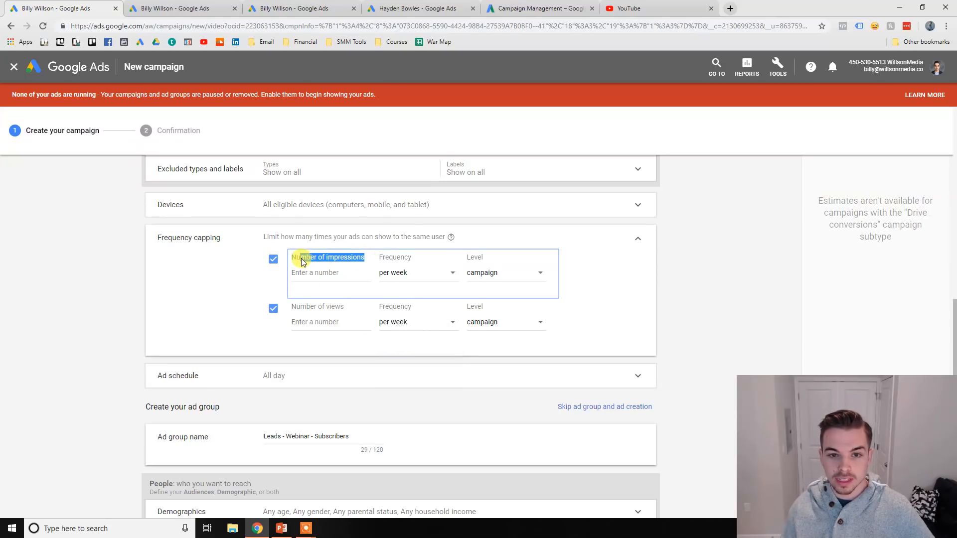
left_click(294, 258)
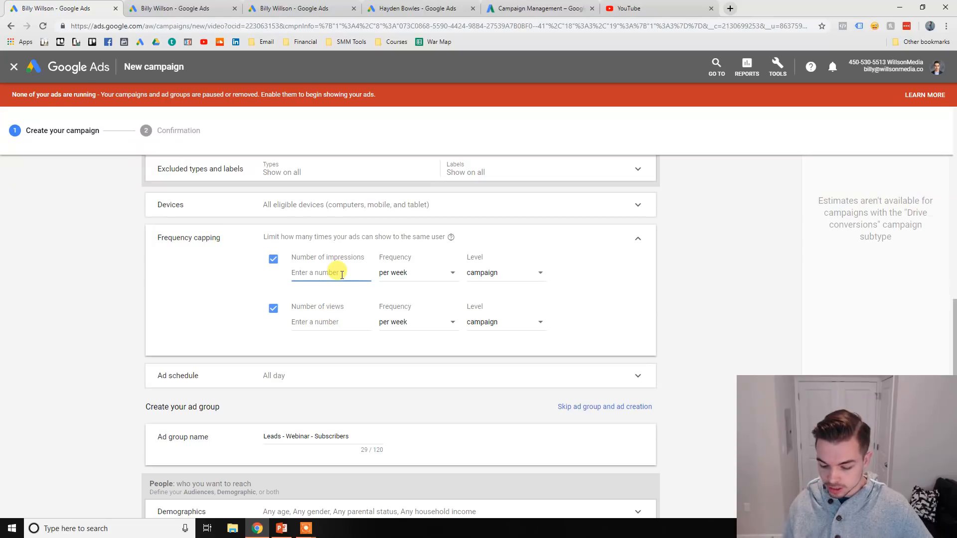
left_click(344, 322)
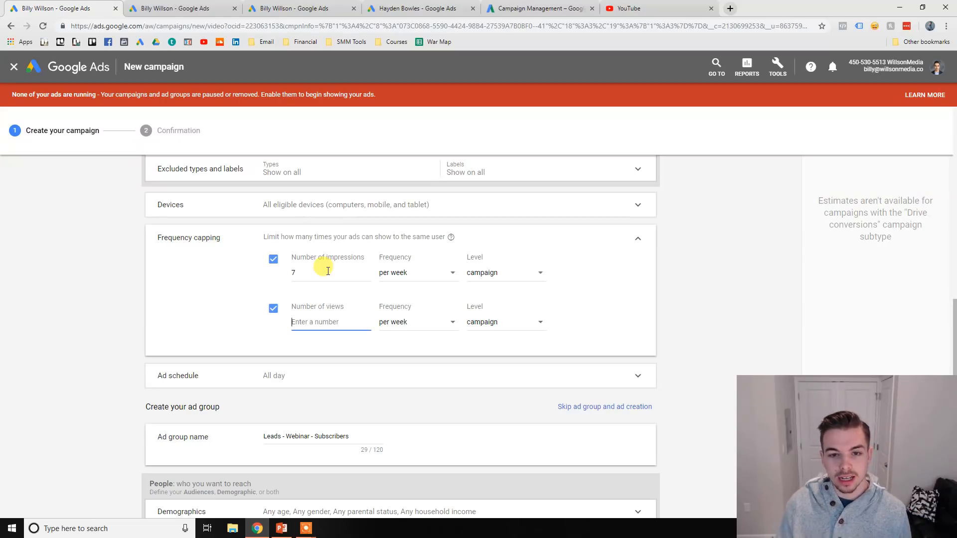
left_click_drag(328, 271, 280, 277)
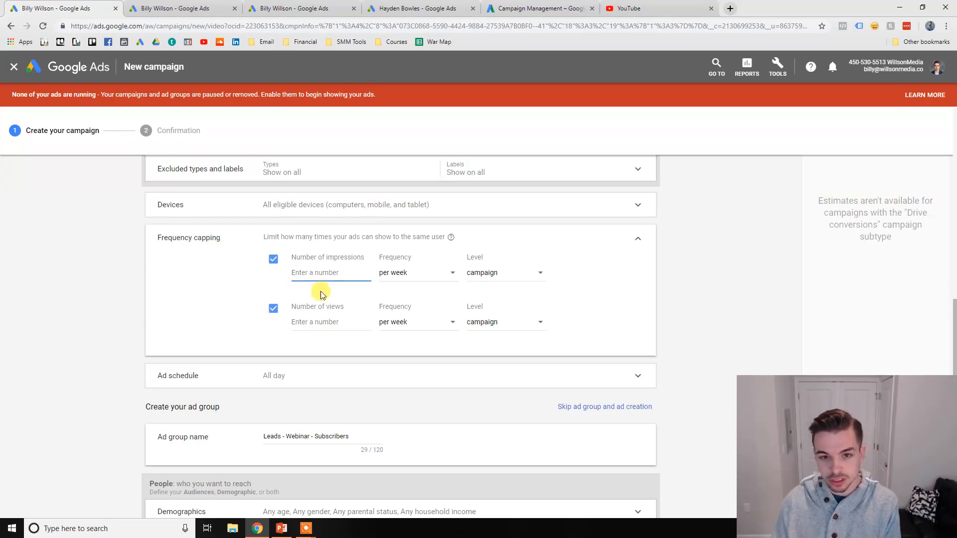
left_click(319, 322)
type("7")
Try a cap of 7 impressions per week instead of the views cap, turn the cap off and collapse frequency capping.
left_click(273, 259)
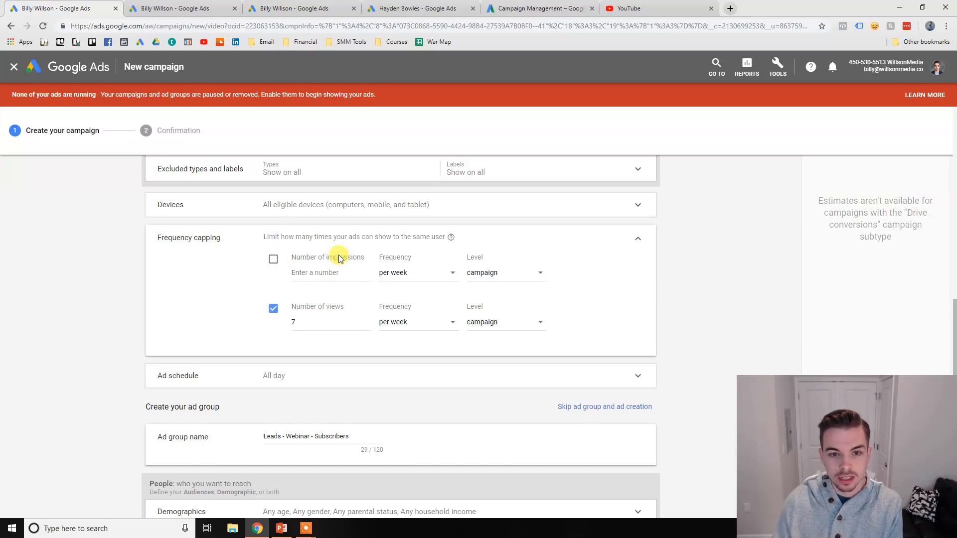
left_click(274, 258)
left_click(317, 271)
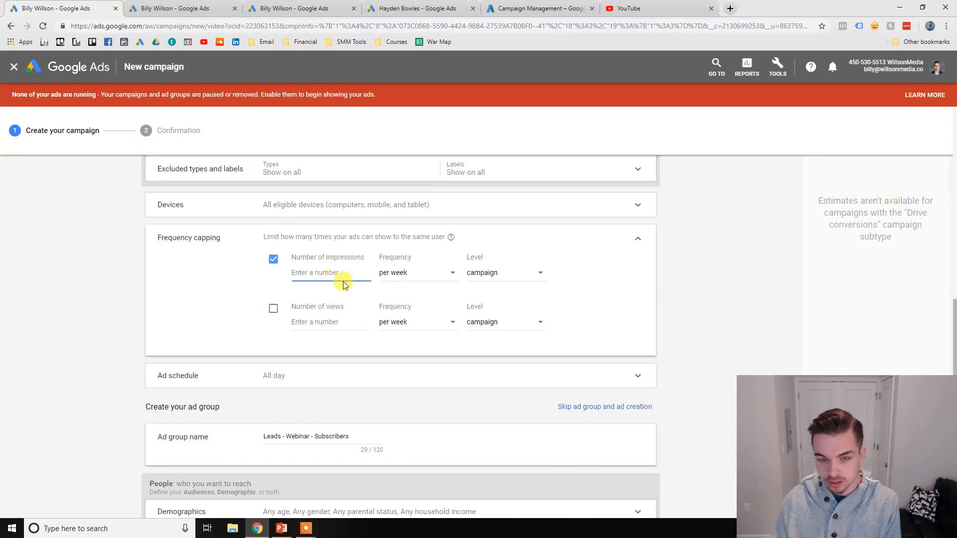
type("7")
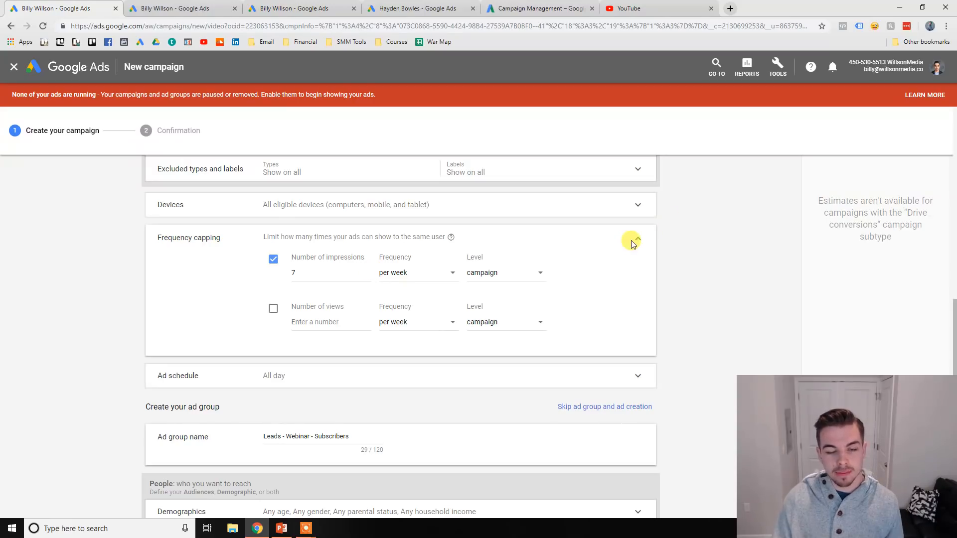
left_click_drag(463, 251, 400, 253)
left_click(274, 261)
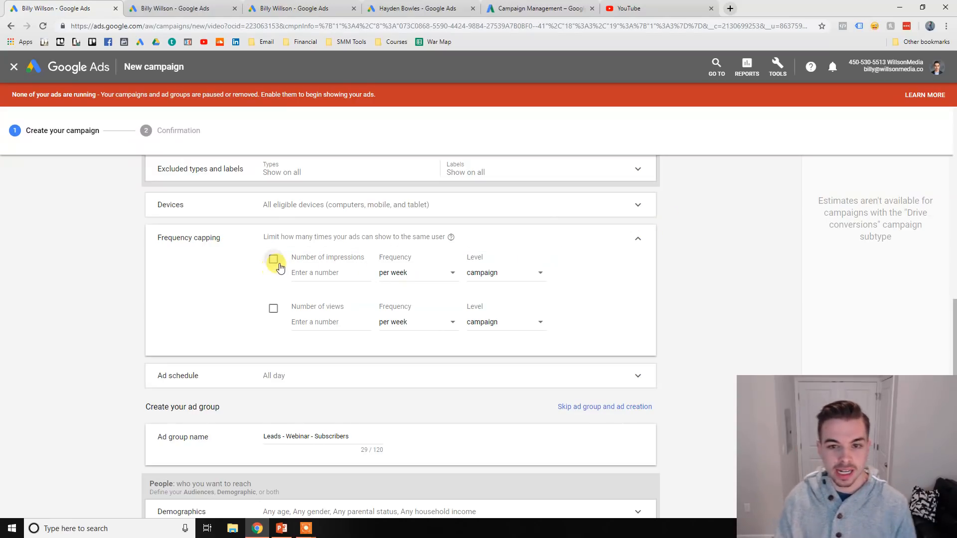
left_click(632, 244)
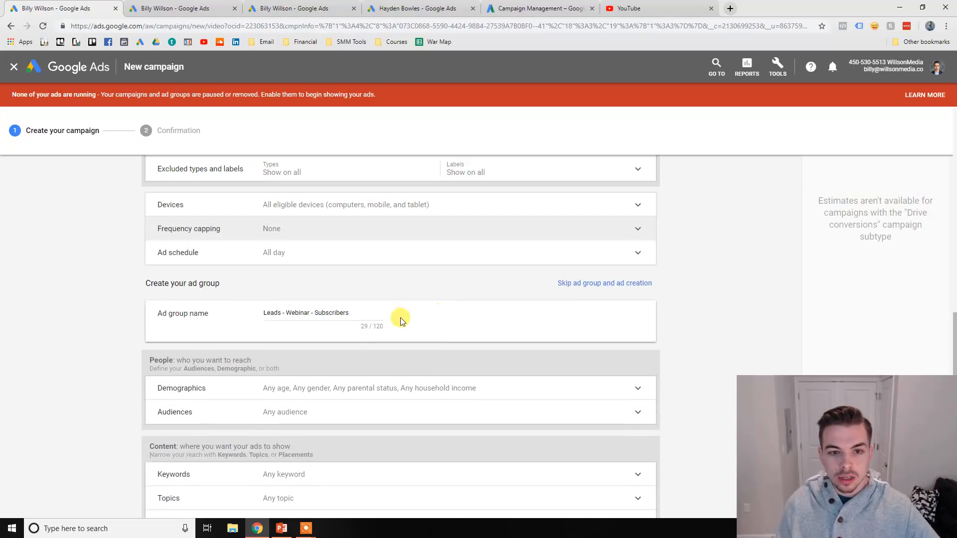
Review the ad group's People and Content targeting sections down to the video ad section.
scroll(364, 350, "down", 1)
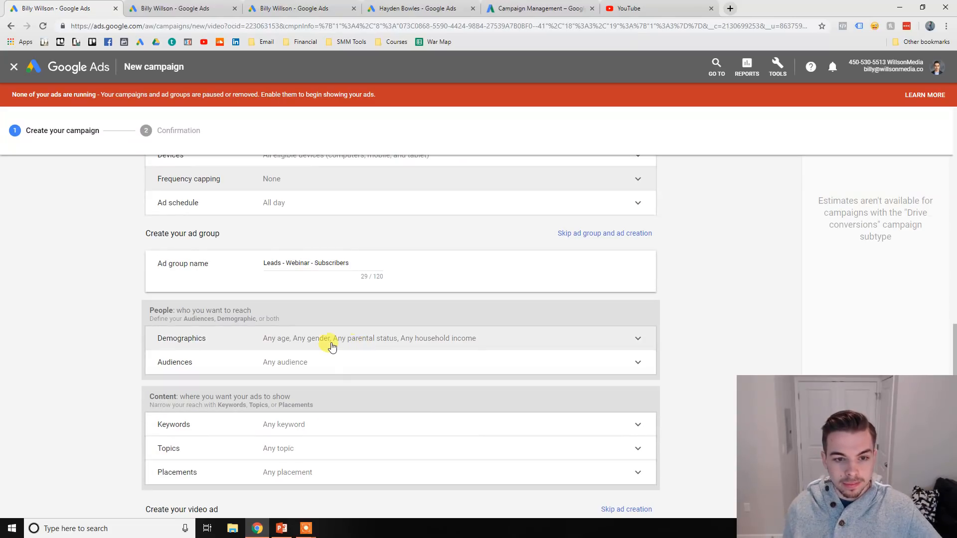
scroll(345, 349, "down", 1)
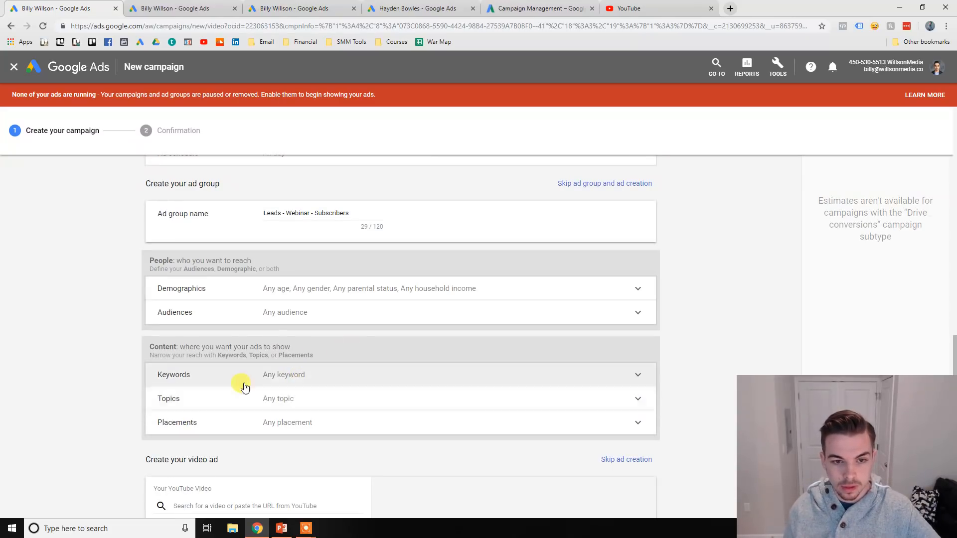
scroll(299, 352, "down", 1)
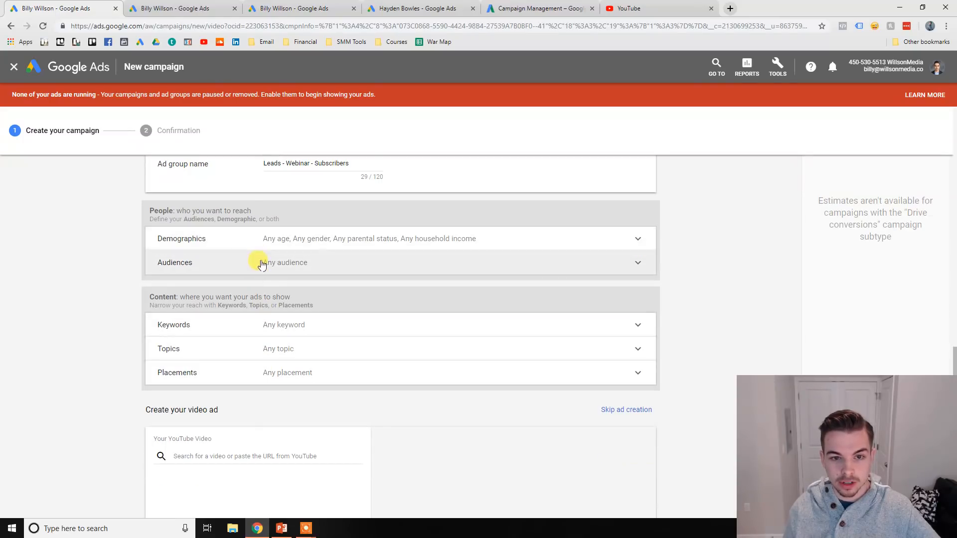
scroll(262, 298, "down", 2)
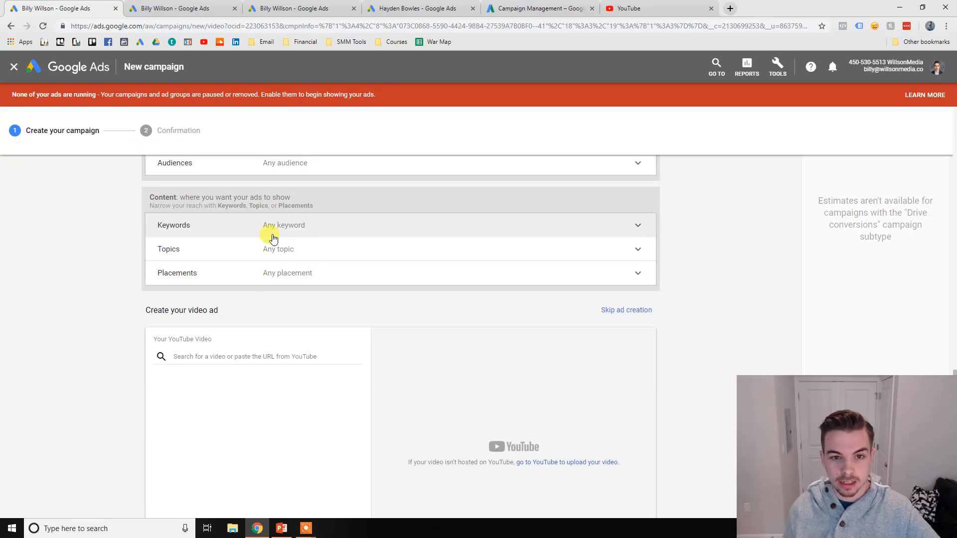
Switch to Audience manager and review the remarketing lists, the audience types available for creation and the account tools.
left_click(210, 7)
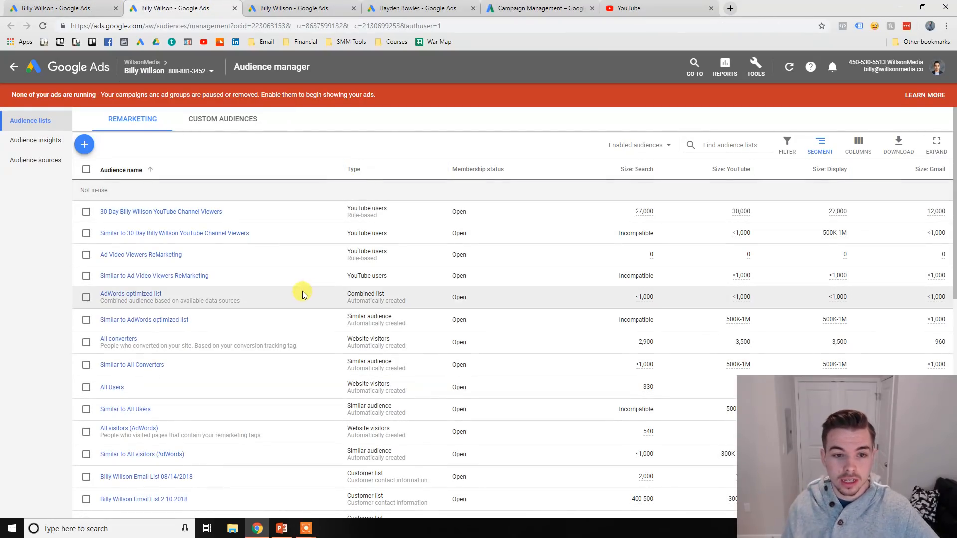
scroll(305, 292, "down", 8)
scroll(302, 344, "up", 8)
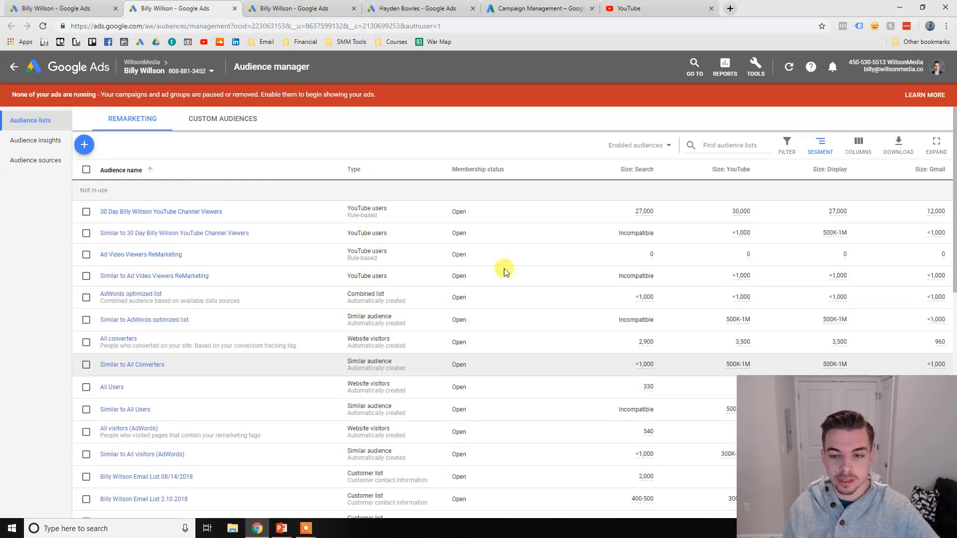
left_click(86, 144)
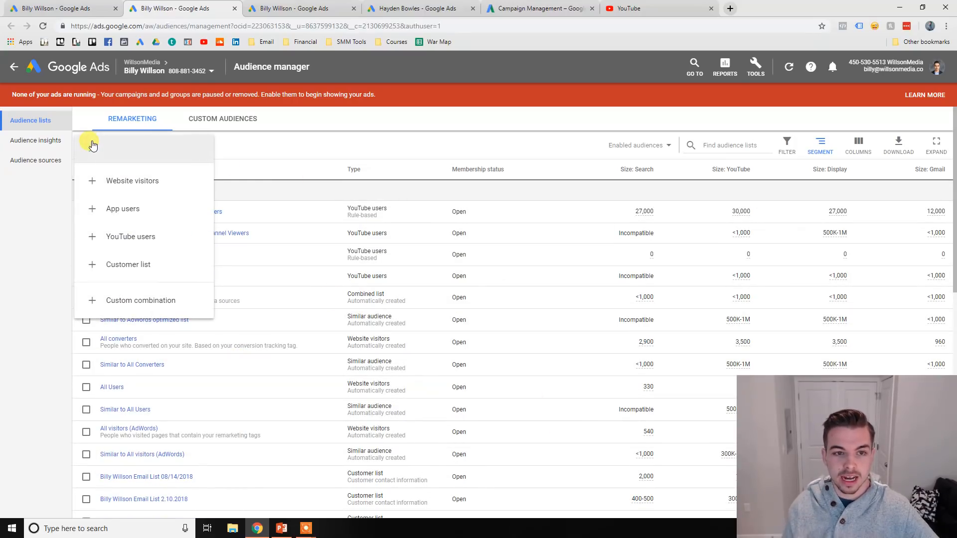
left_click(222, 153)
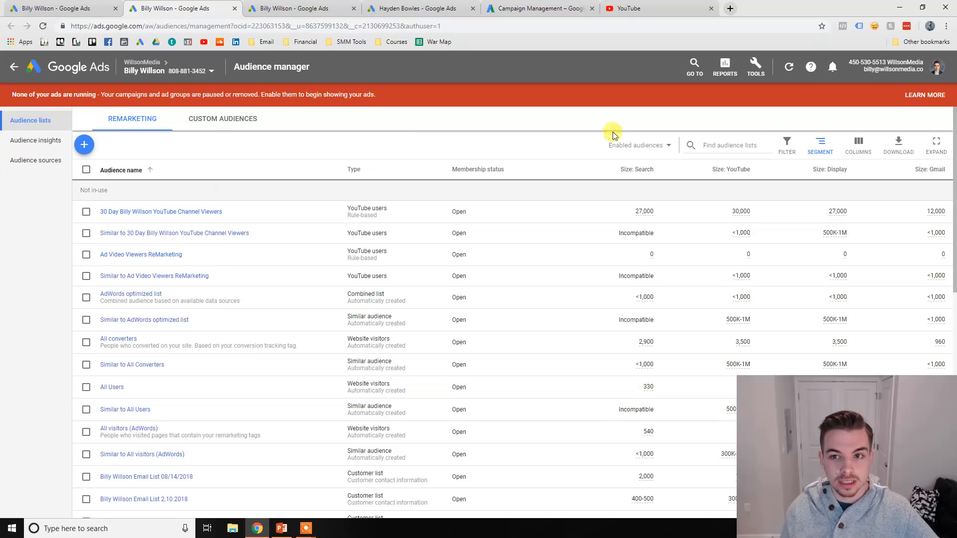
left_click(756, 66)
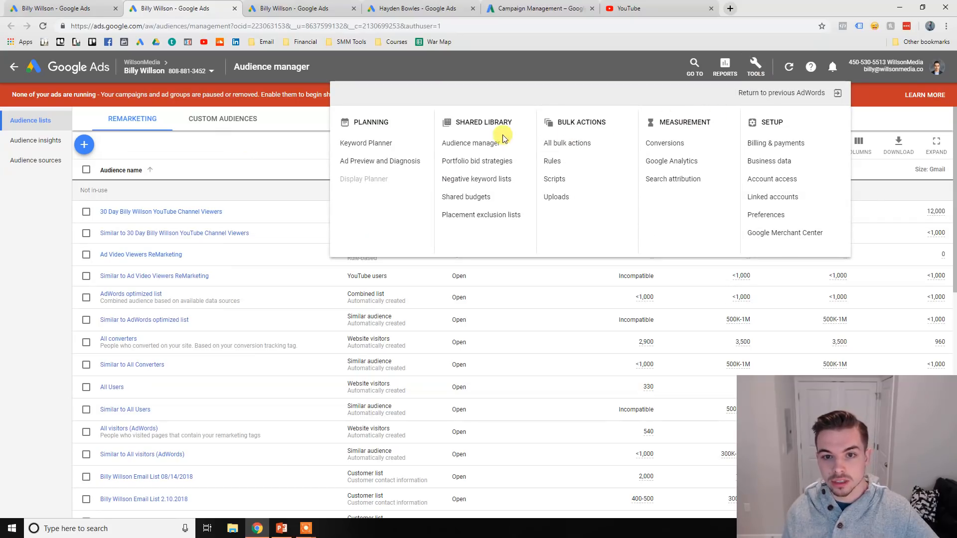
left_click(246, 145)
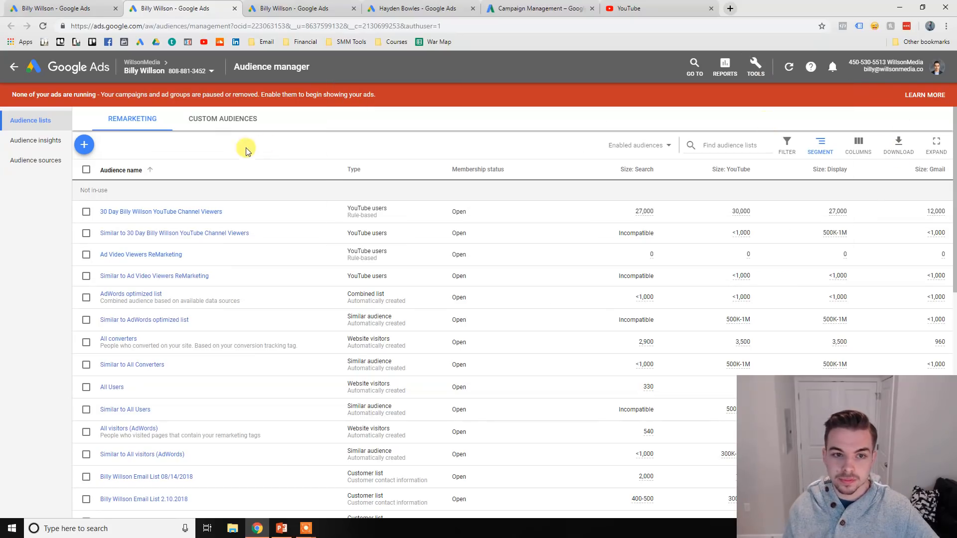
Open a new YouTube users audience, inspect its list member options and leave without creating it.
left_click(84, 145)
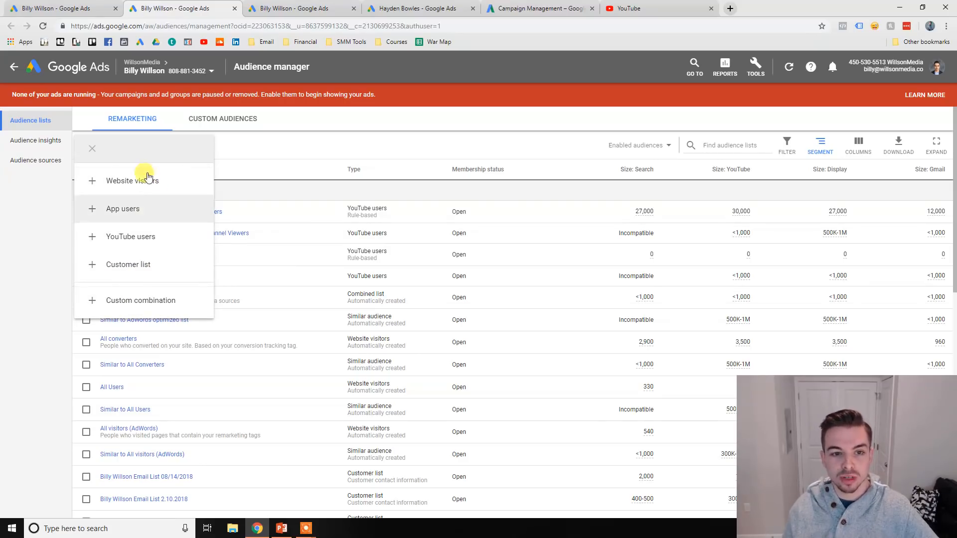
left_click(160, 231)
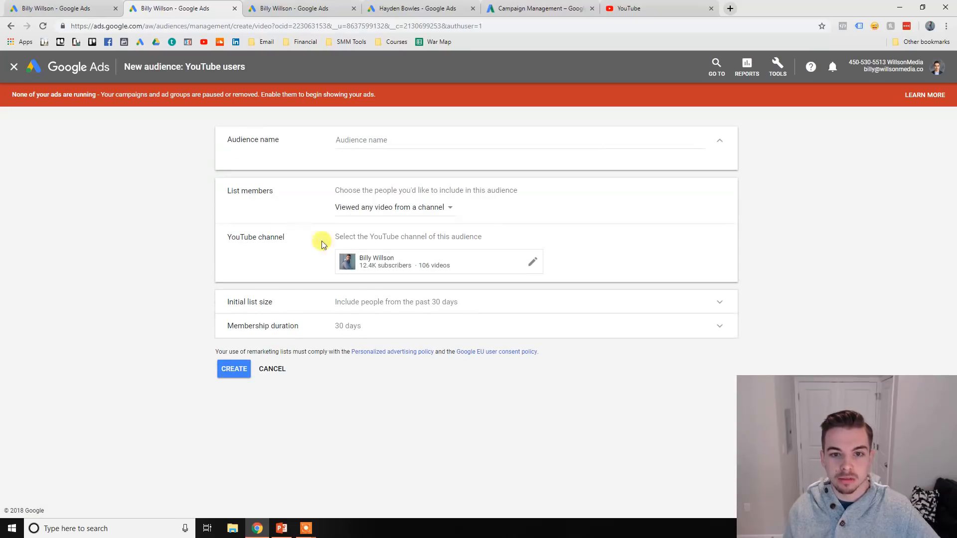
left_click(435, 142)
left_click(391, 208)
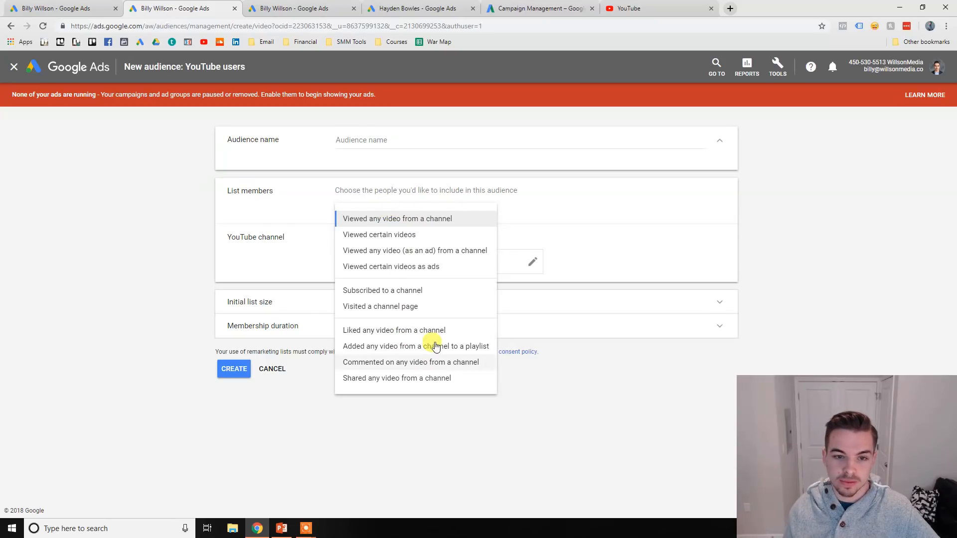
left_click(546, 214)
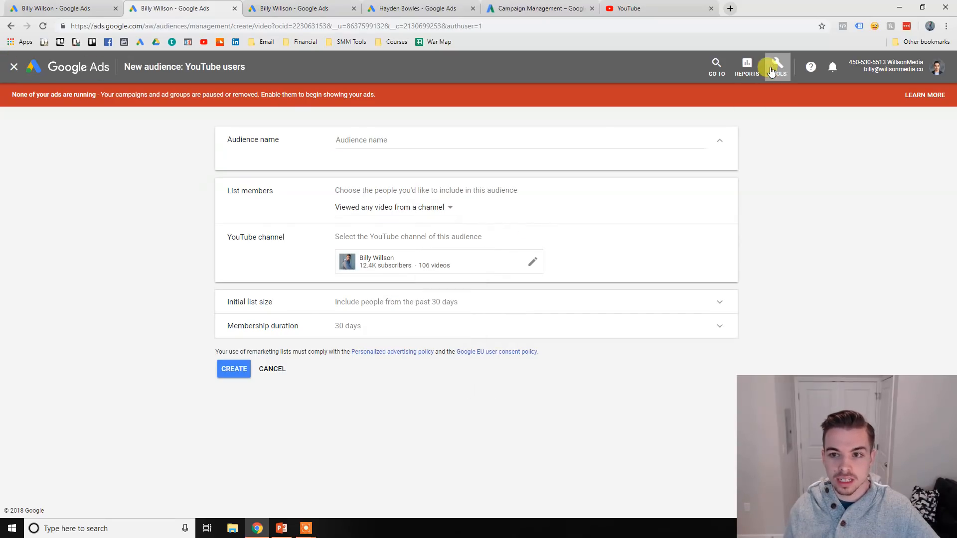
left_click(14, 66)
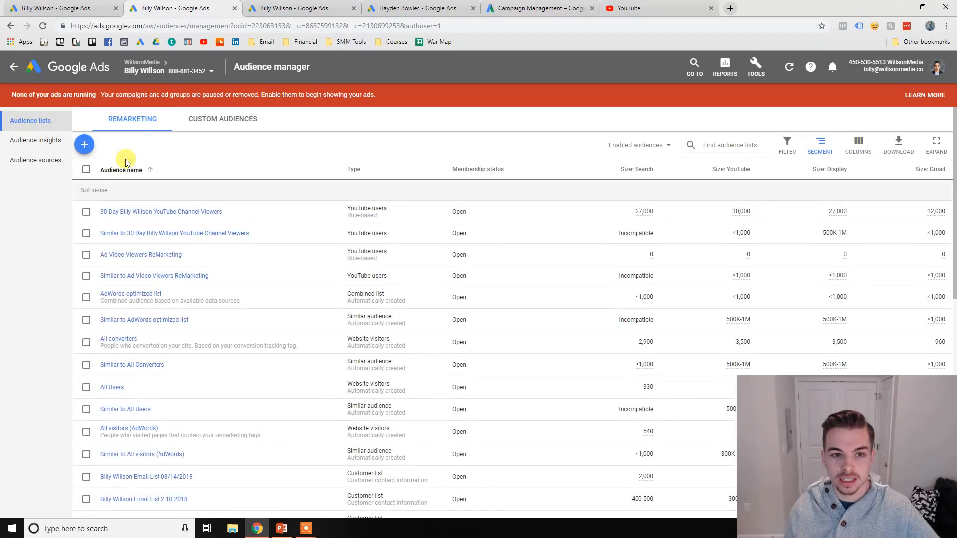
Open a new Website visitors audience, inspect its list member and visited page settings and leave without creating it.
left_click(85, 144)
left_click(113, 179)
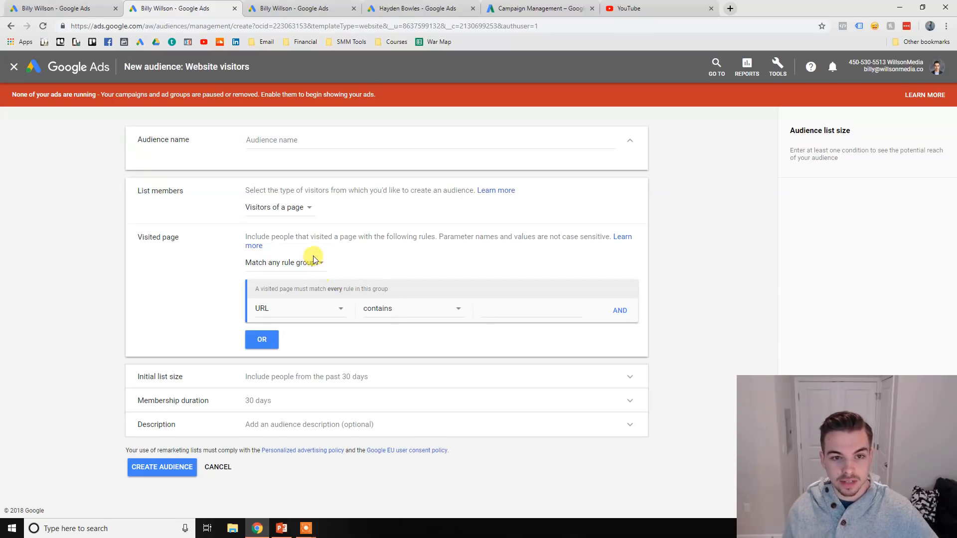
left_click(299, 216)
left_click(312, 205)
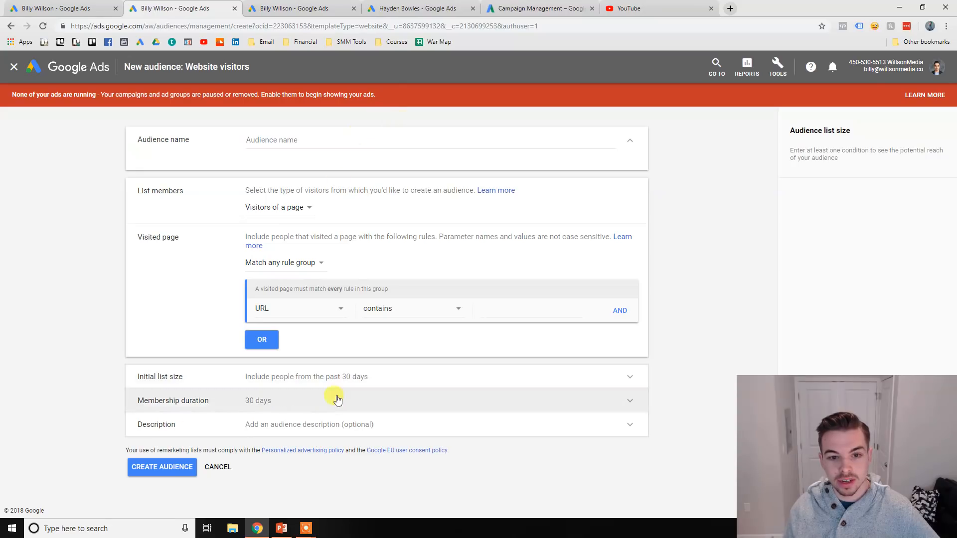
left_click(14, 68)
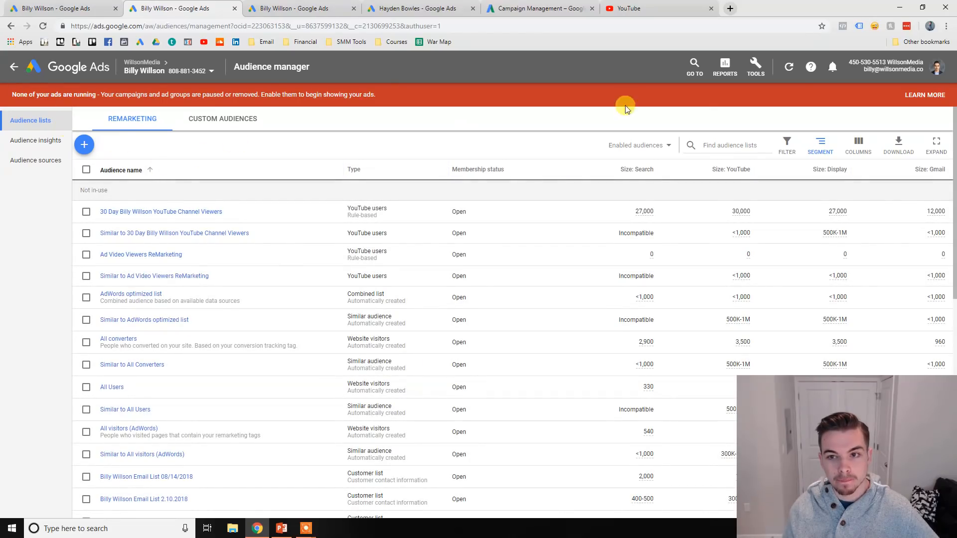
Look up Conversions among the measurement tools, view the conversion actions page and return to Audience manager.
left_click(756, 67)
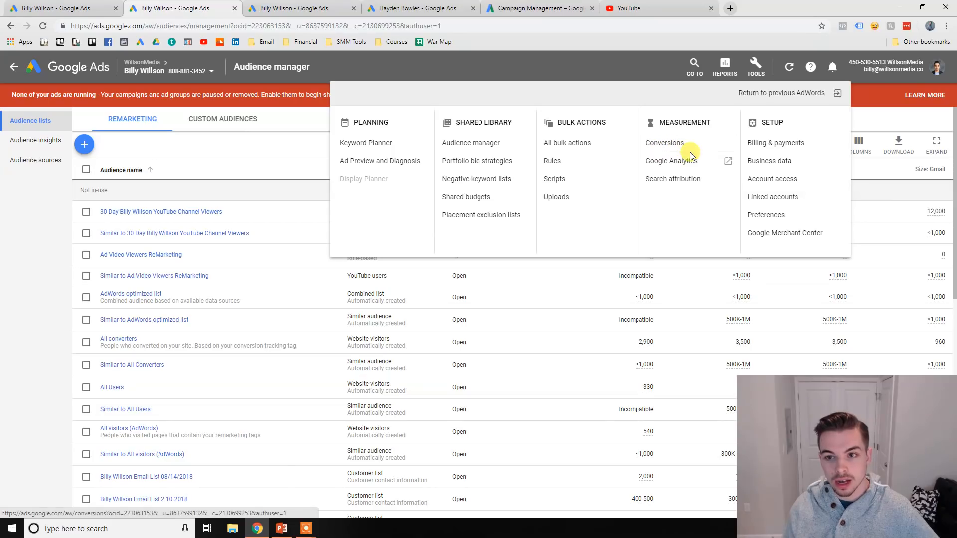
left_click(277, 6)
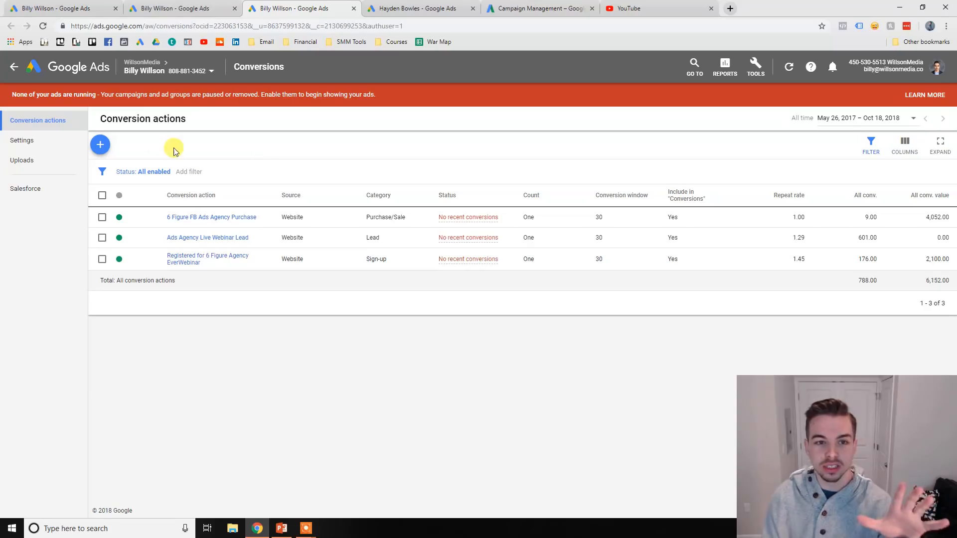
left_click(203, 6)
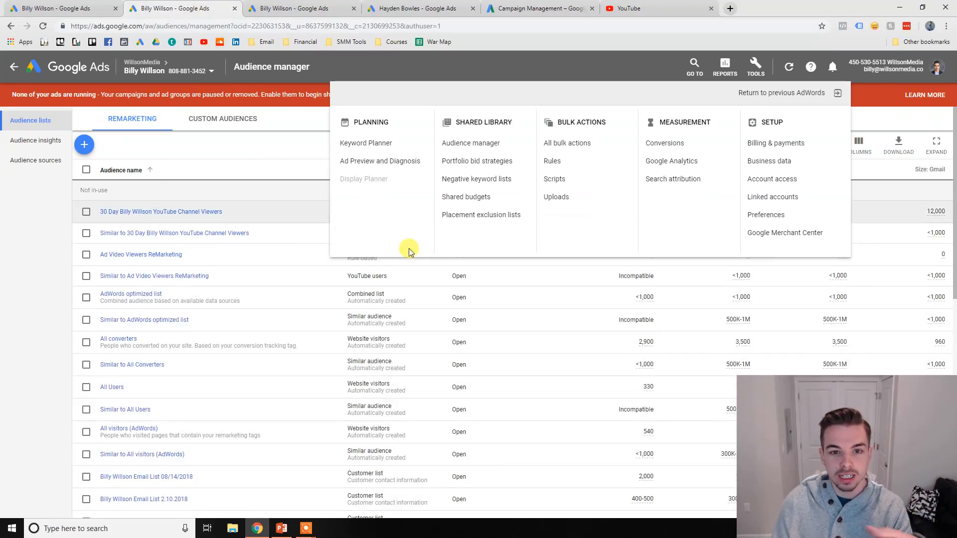
left_click(260, 149)
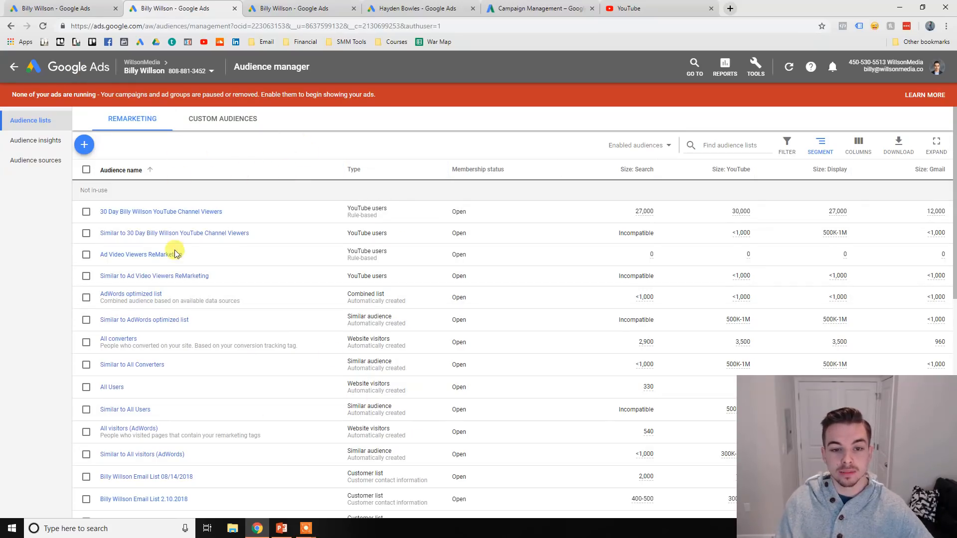
Close Audience manager and start a new Website conversion action from the Conversions page.
left_click(235, 9)
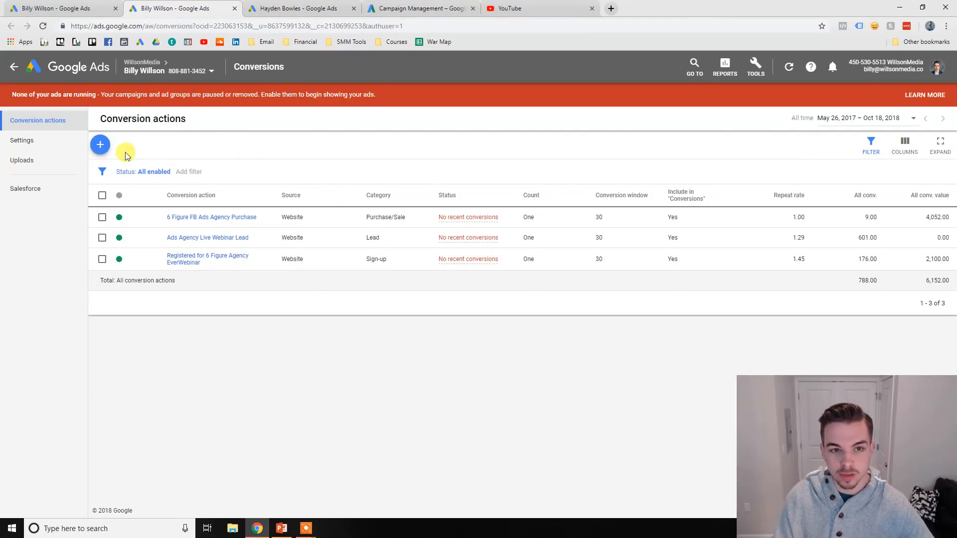
left_click(102, 146)
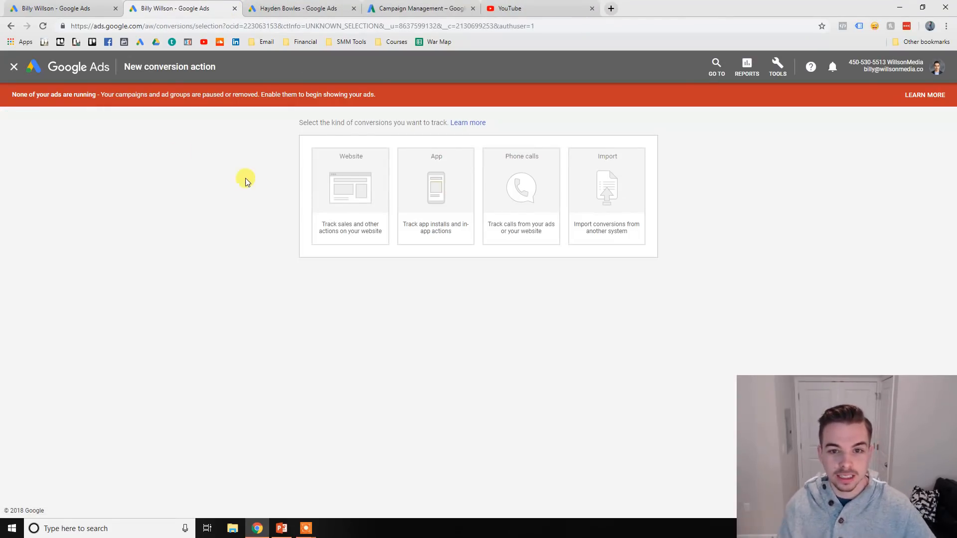
left_click(344, 196)
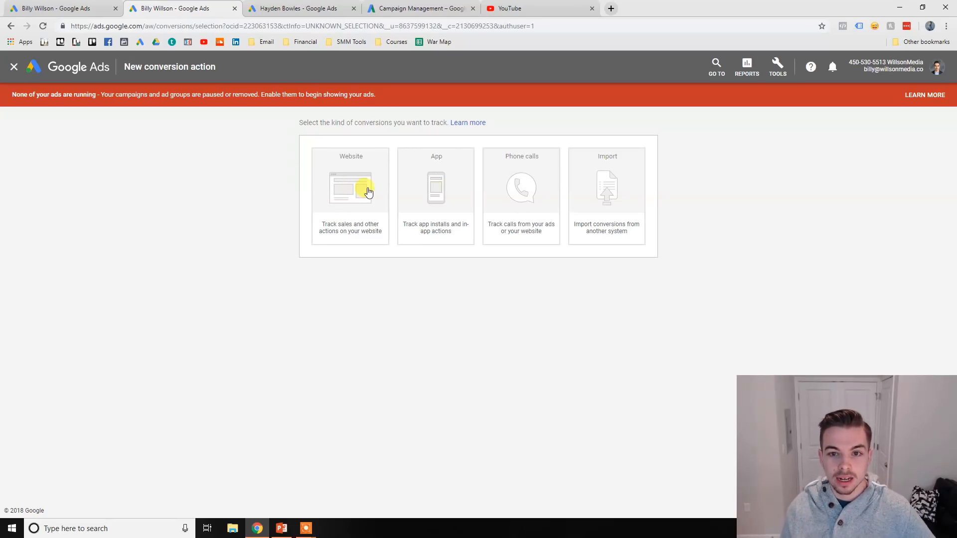
left_click(360, 192)
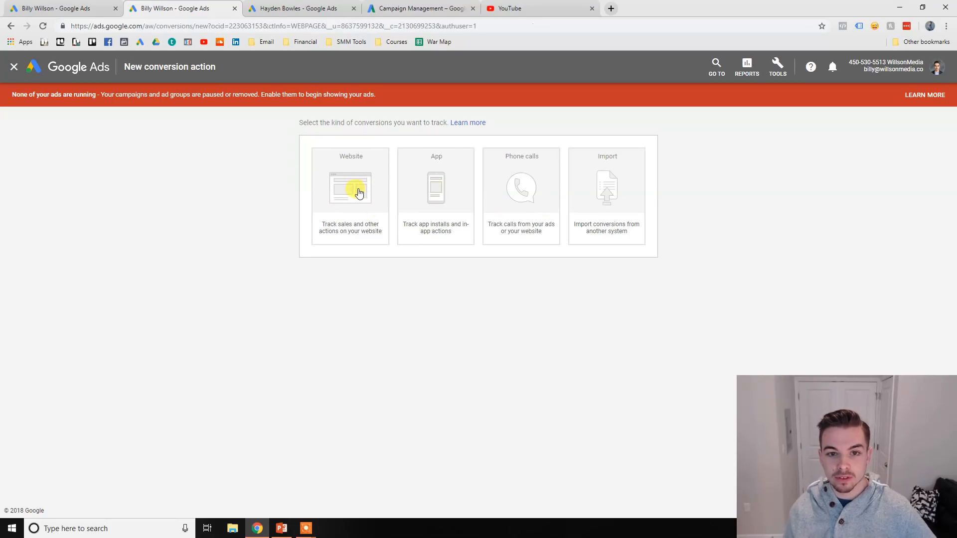
Examine the website conversion action form, including its category options and its value, count, conversion window and attribution settings.
scroll(272, 215, "down", 1)
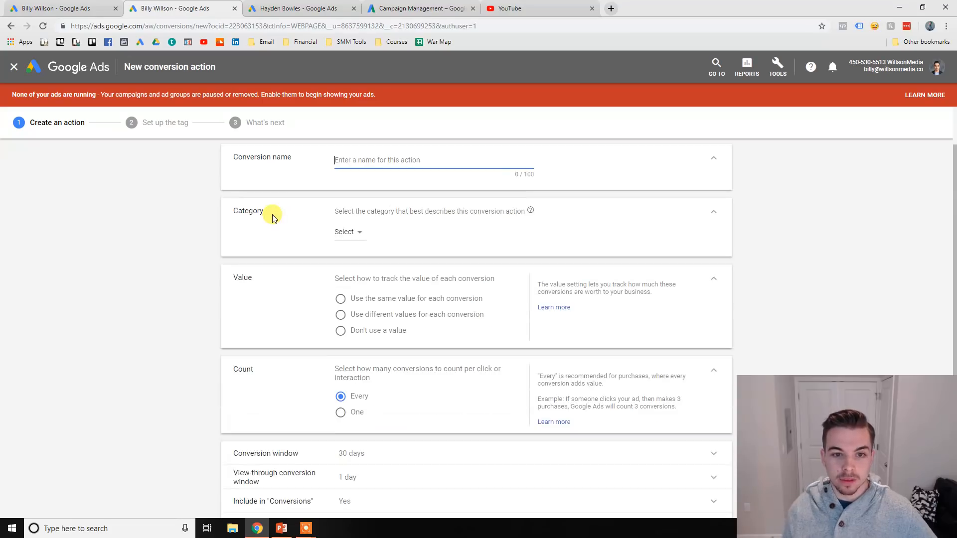
scroll(272, 213, "up", 1)
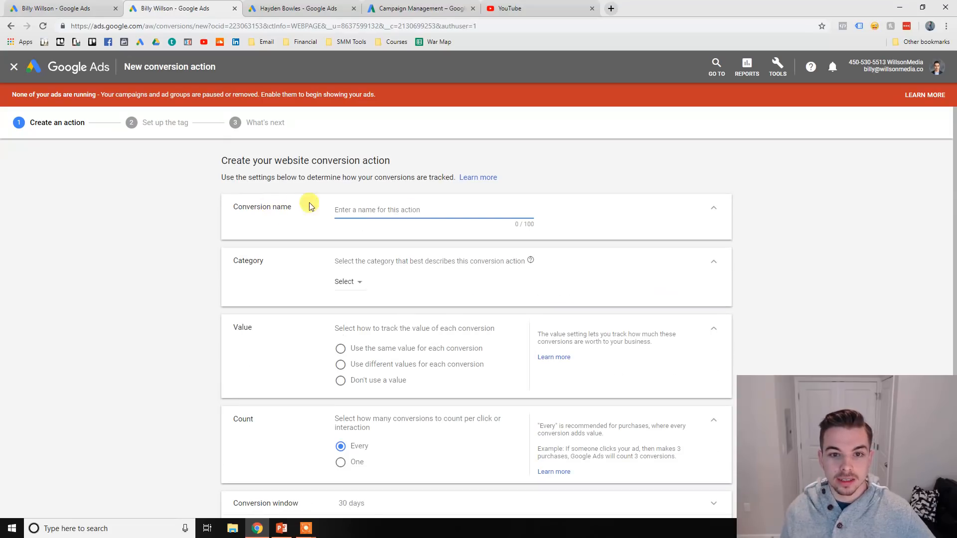
left_click(103, 6)
left_click(227, 8)
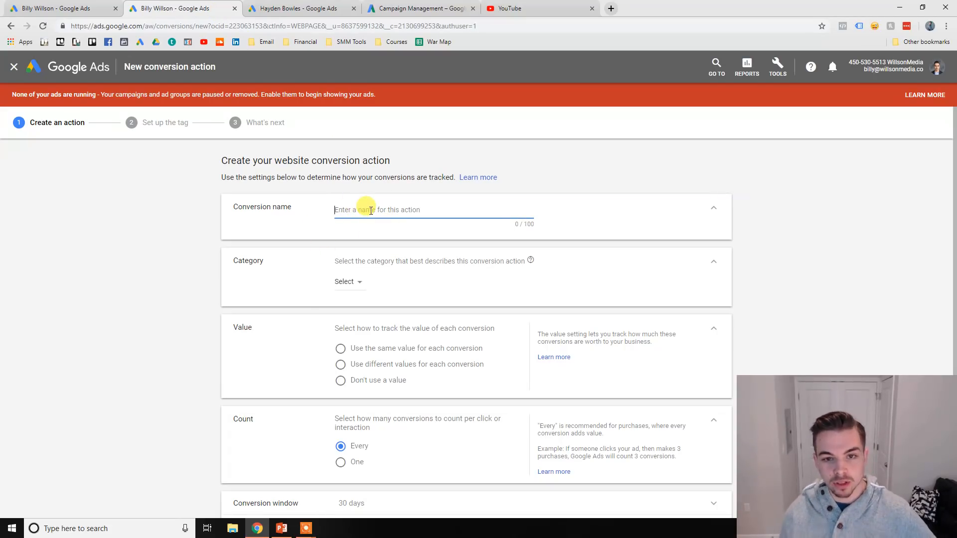
left_click(349, 279)
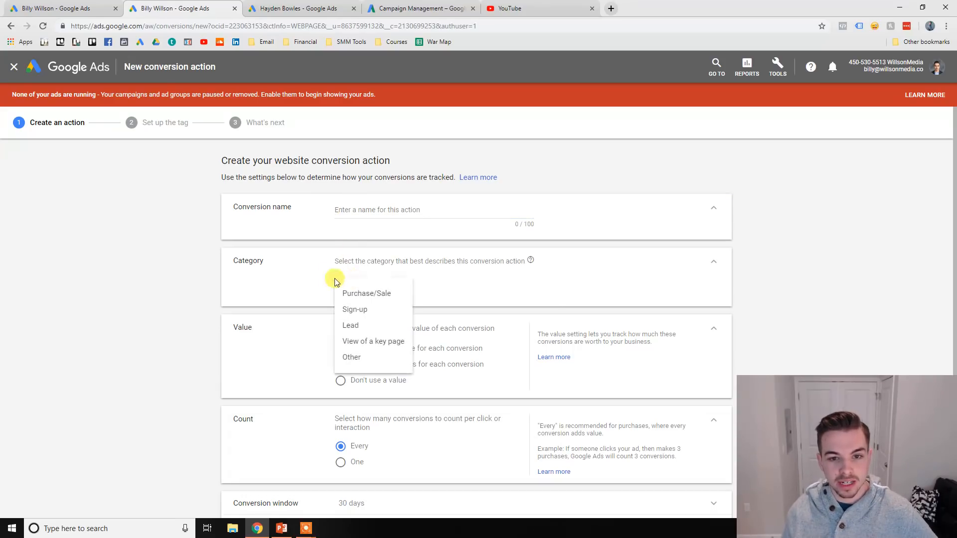
scroll(349, 244, "down", 1)
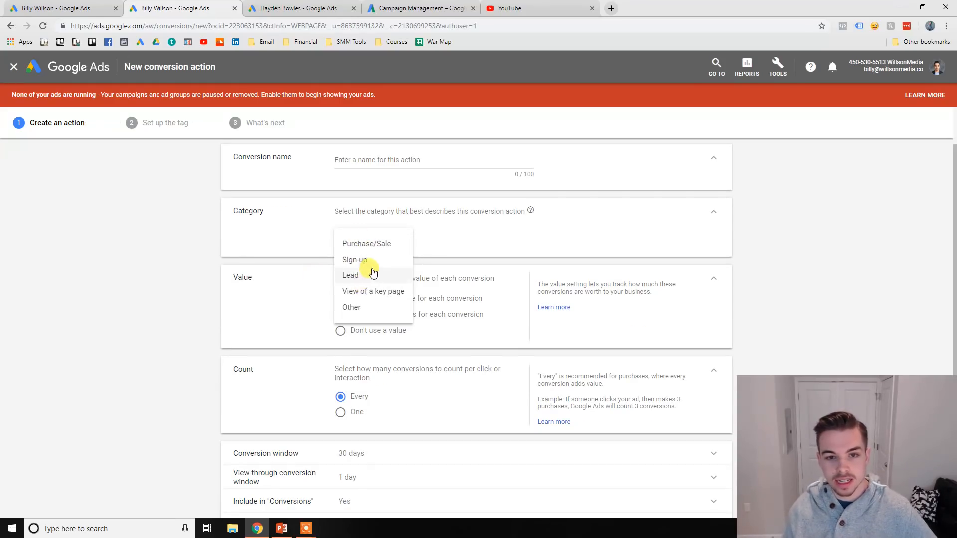
left_click(279, 293)
scroll(299, 279, "down", 1)
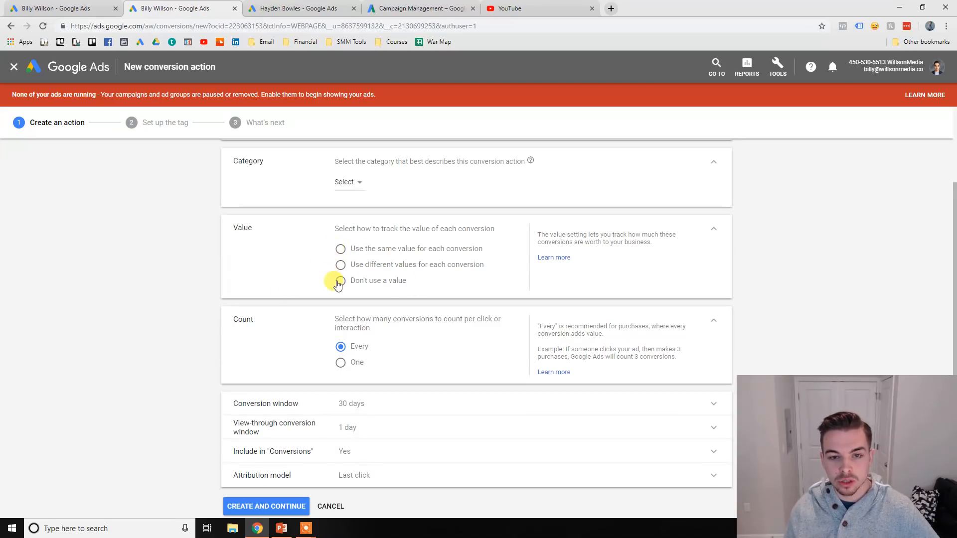
scroll(317, 281, "down", 1)
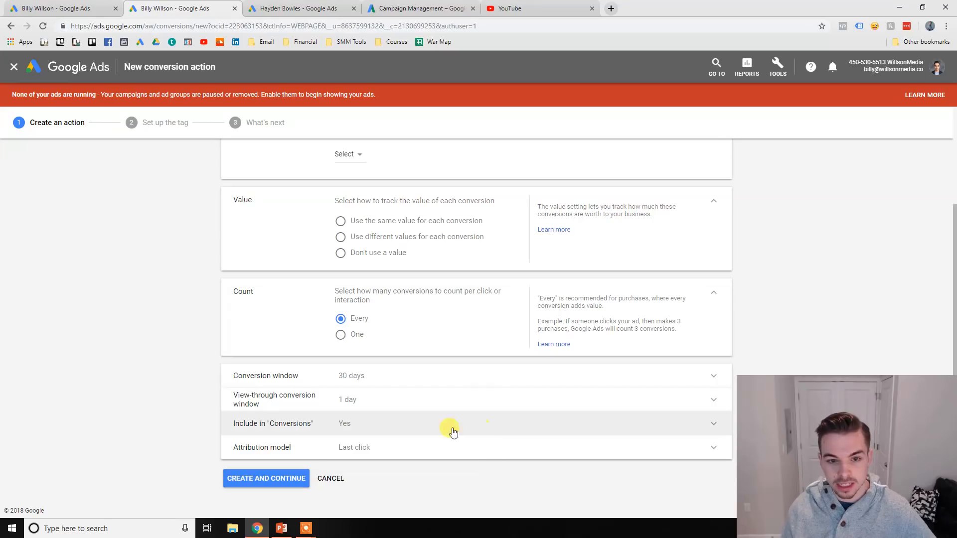
Name the conversion action dxgasdf, set its category to Purchase/Sale and choose not to use a value.
left_click(301, 478)
type("dxgasdf")
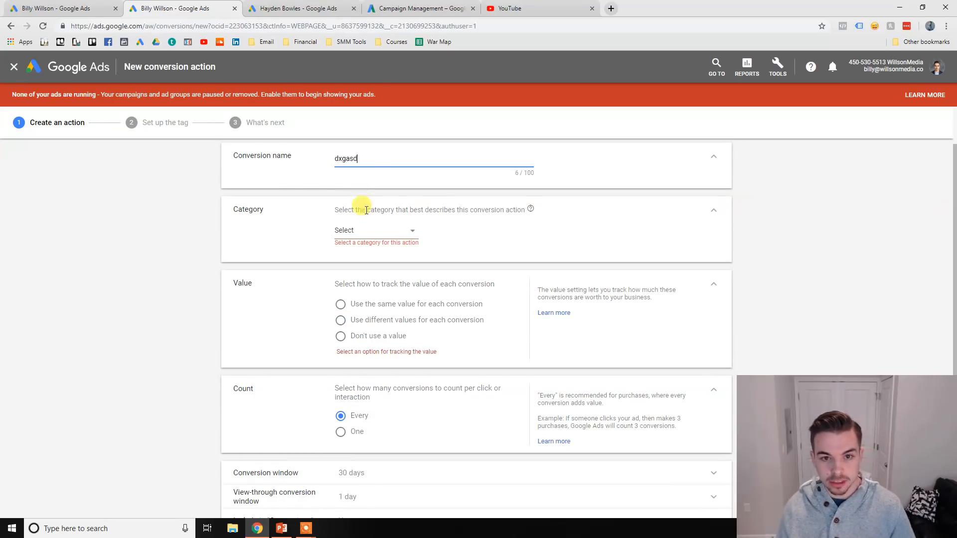
left_click(369, 231)
left_click(373, 243)
left_click(341, 329)
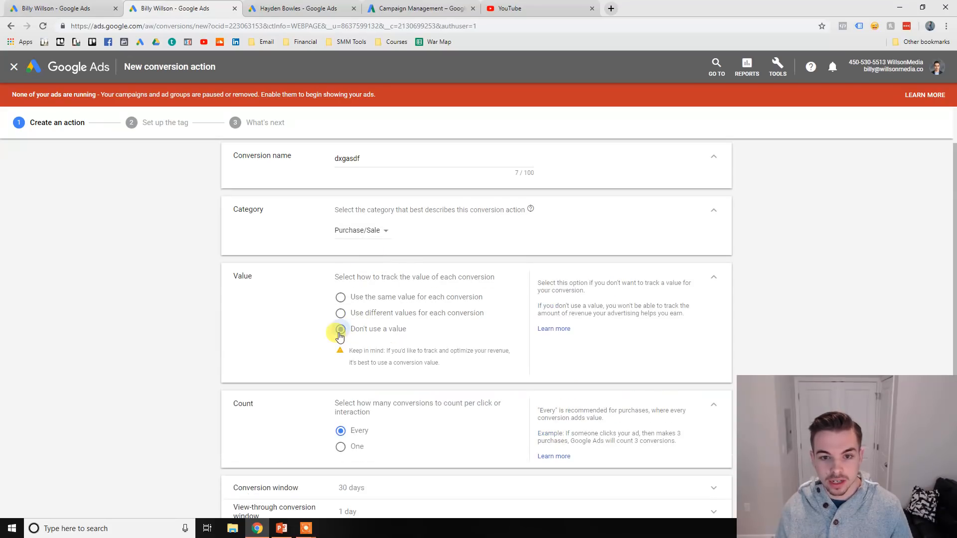
Create the conversion action with the remaining default settings and choose to install its tag yourself.
scroll(342, 402, "down", 3)
left_click(287, 477)
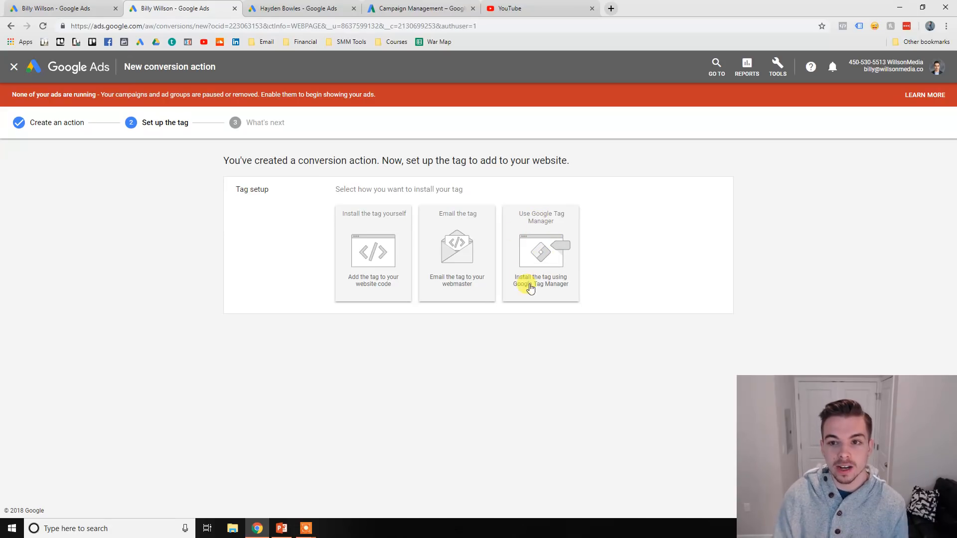
left_click(374, 252)
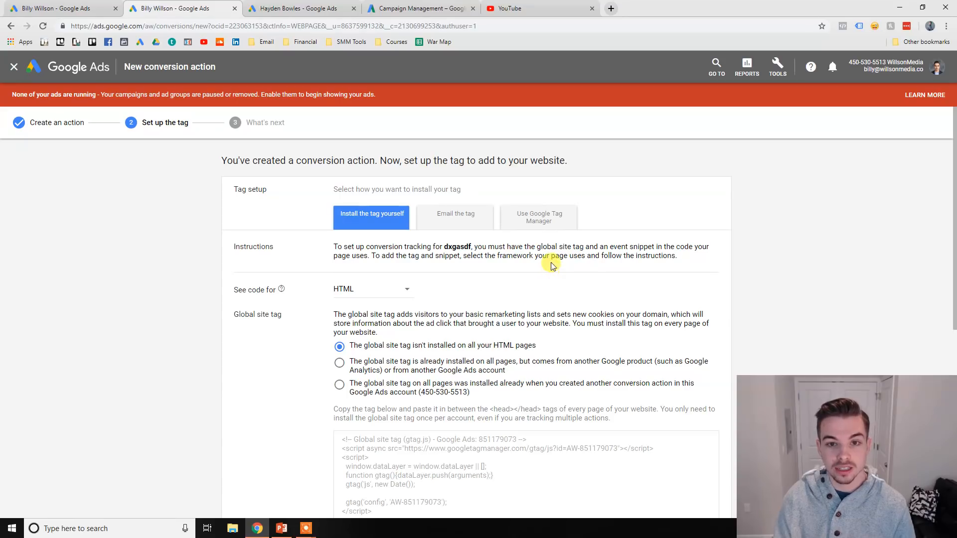
Examine the tag installation instructions, including the code framework options and global site tag description, and select the whole global site tag snippet.
scroll(509, 274, "down", 2)
left_click(396, 192)
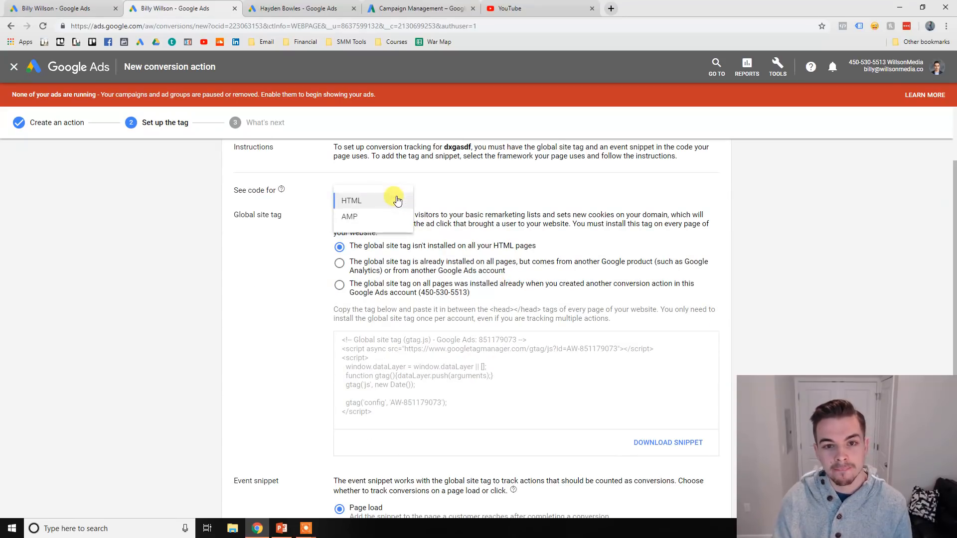
left_click(449, 188)
scroll(412, 199, "down", 2)
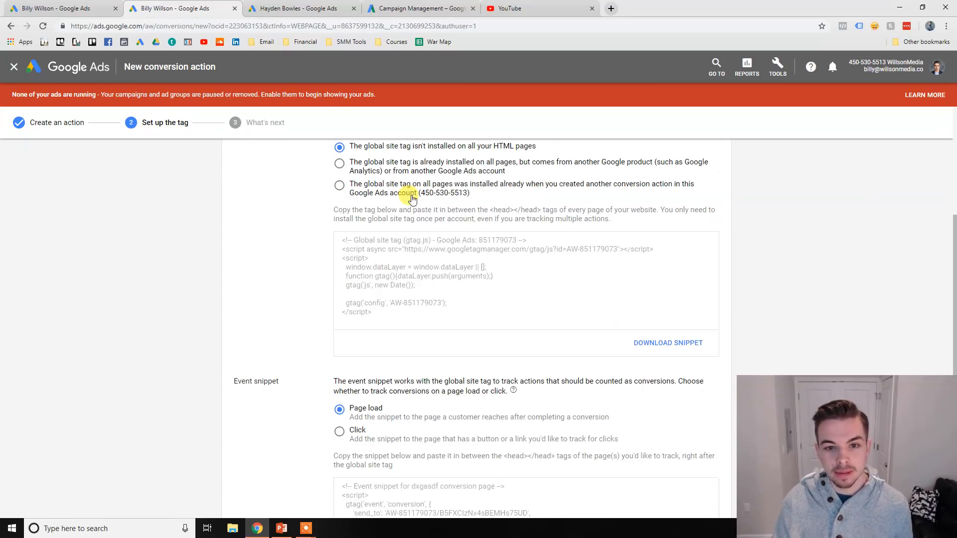
scroll(395, 242, "up", 1)
left_click_drag(347, 165, 454, 189)
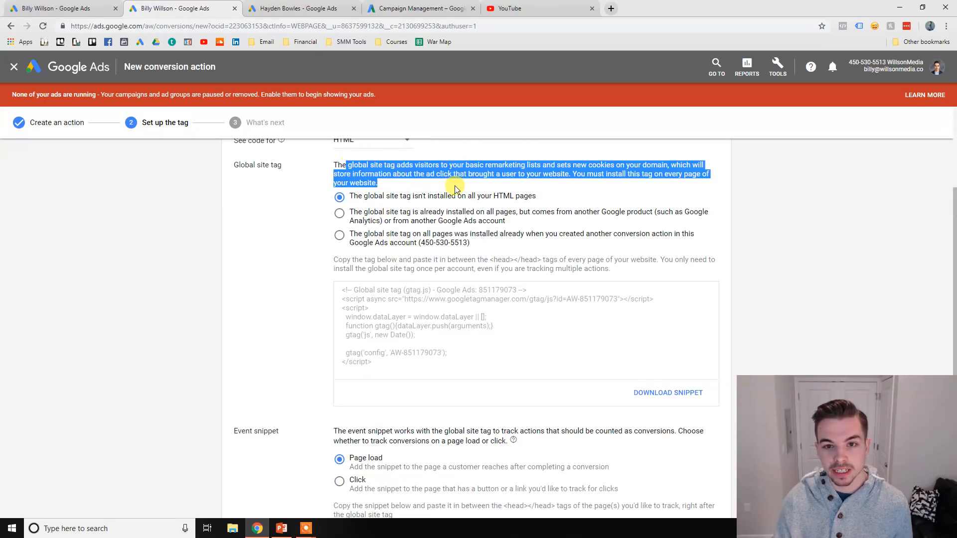
left_click(455, 189)
left_click(439, 318)
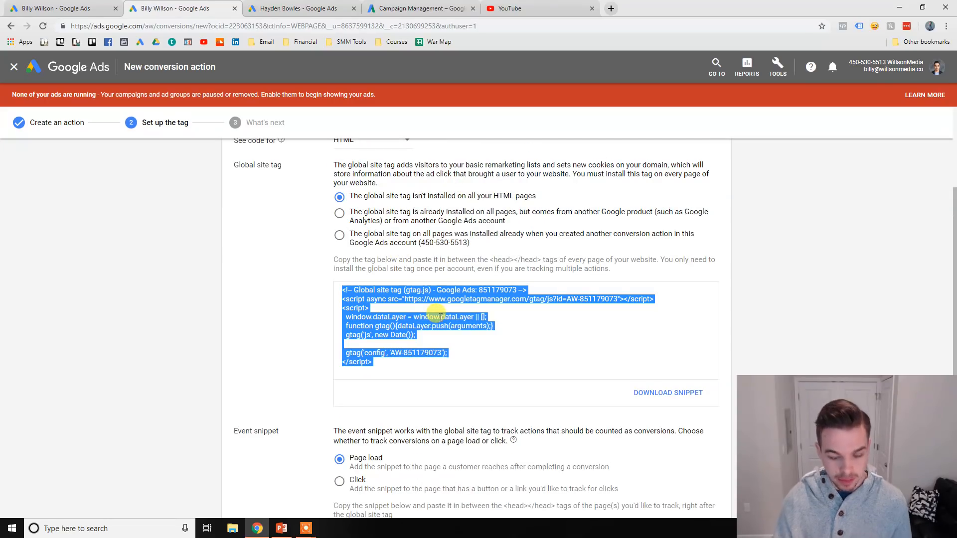
scroll(439, 314, "up", 2)
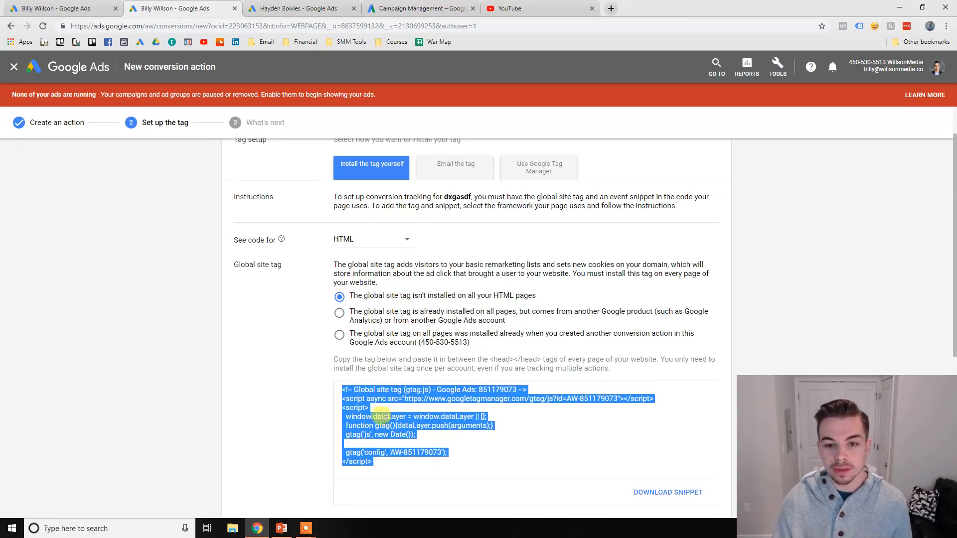
Examine the global site tag code and select the complete event snippet for page-load conversions.
scroll(388, 380, "down", 2)
left_click(369, 330)
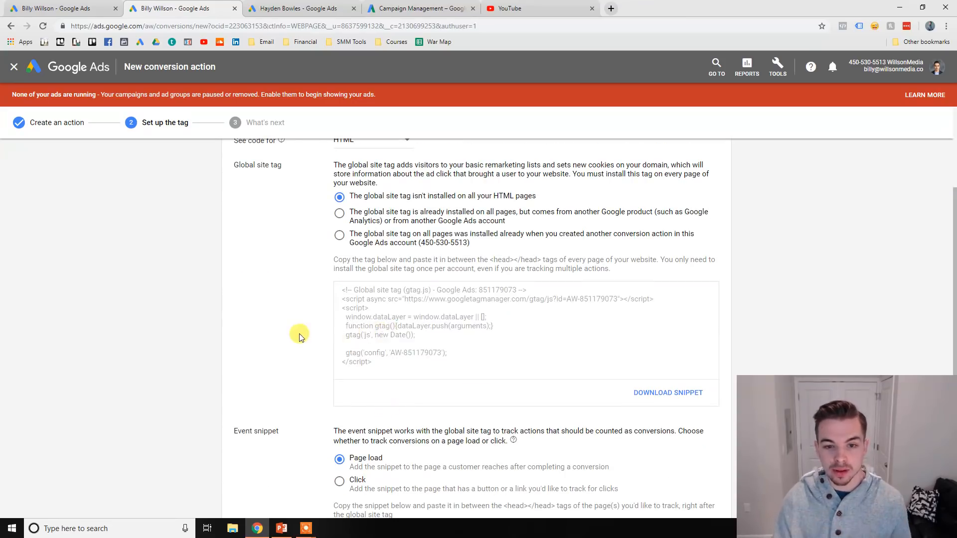
scroll(302, 331, "down", 3)
left_click(379, 387)
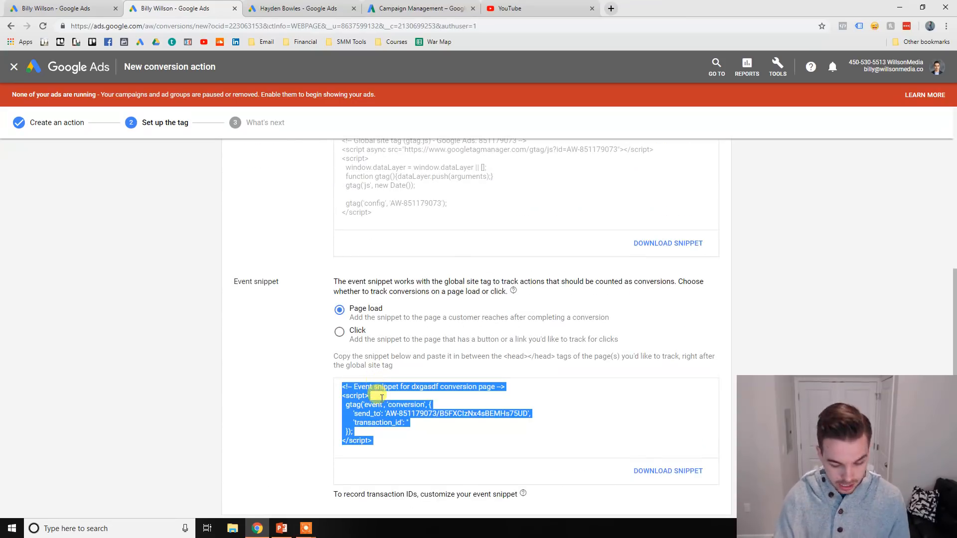
scroll(384, 399, "down", 1)
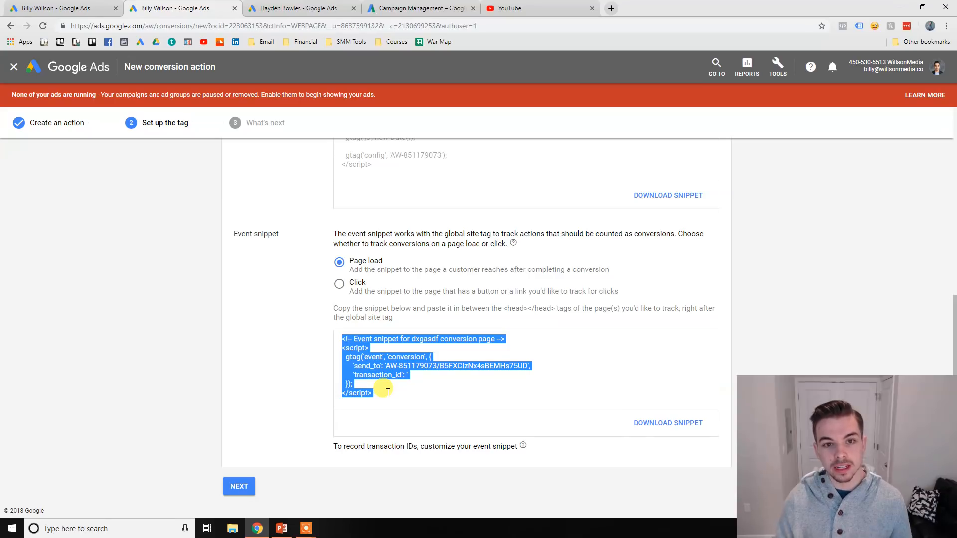
left_click(388, 391)
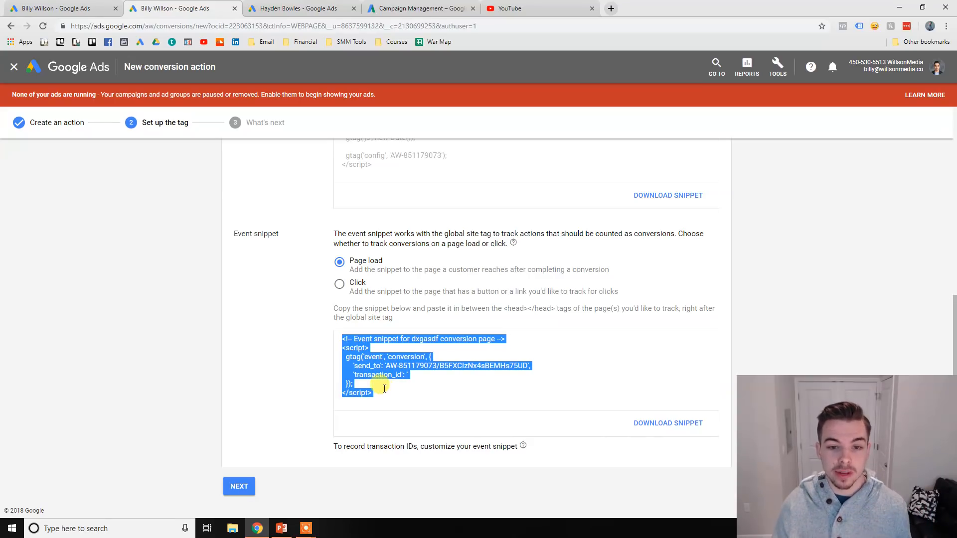
left_click_drag(388, 393, 429, 337)
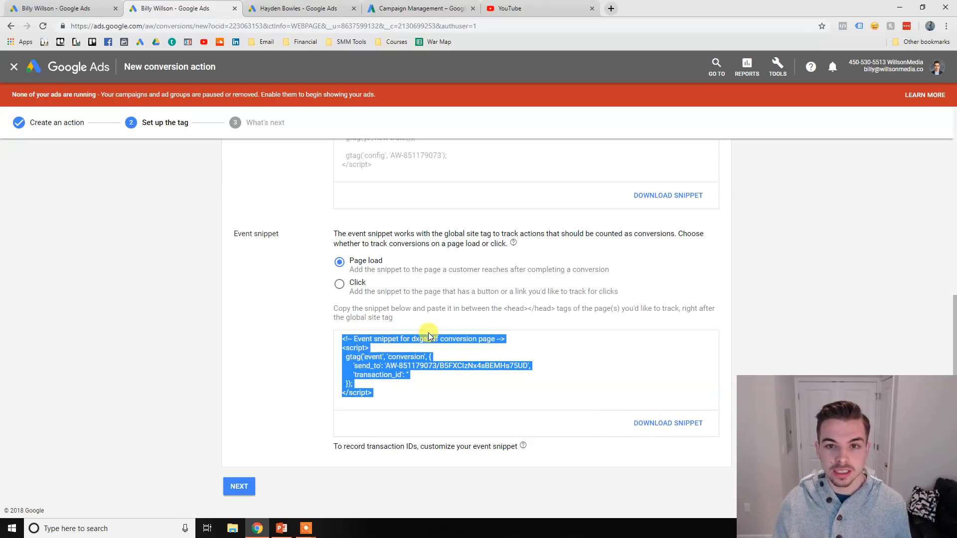
Open the free training webinar landing page separately and start reserving a seat.
left_click(616, 4)
type("train")
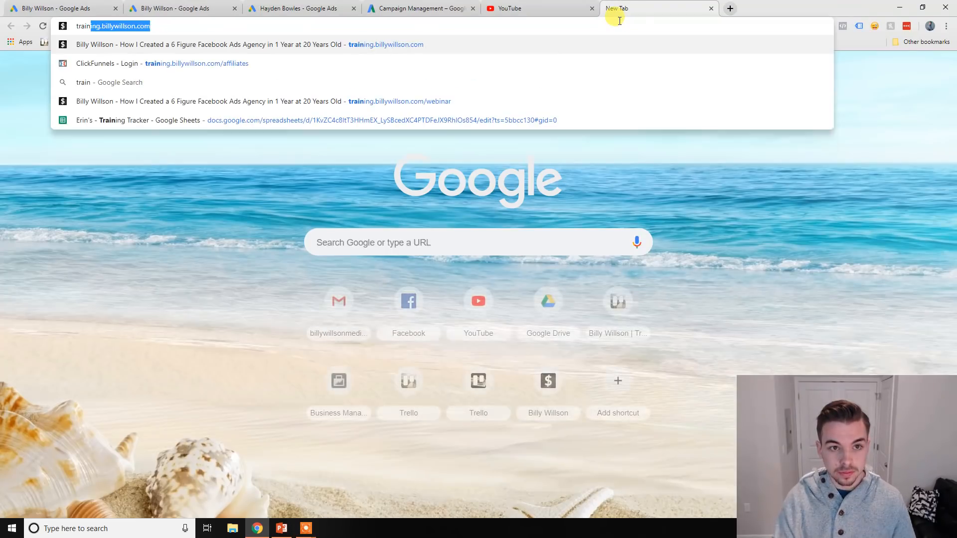
key("Return")
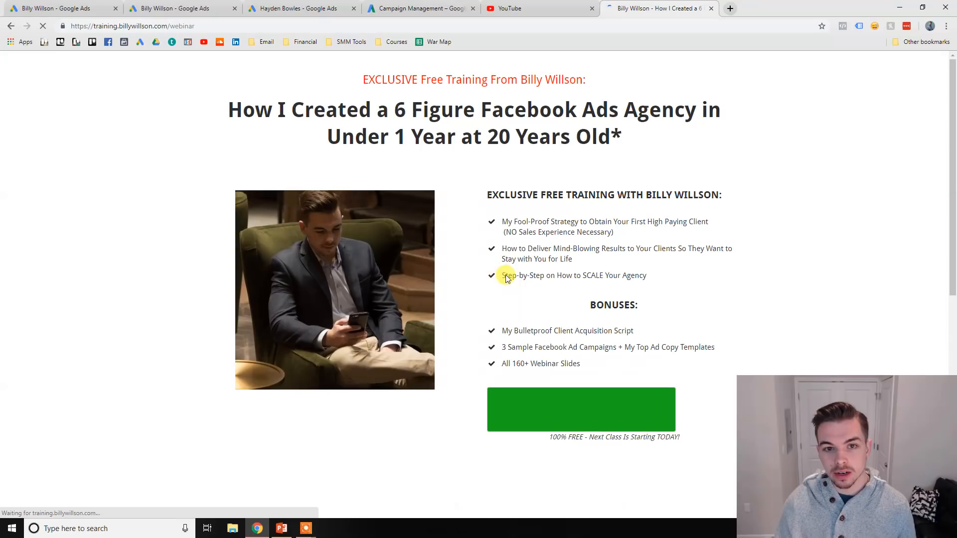
scroll(566, 382, "down", 1)
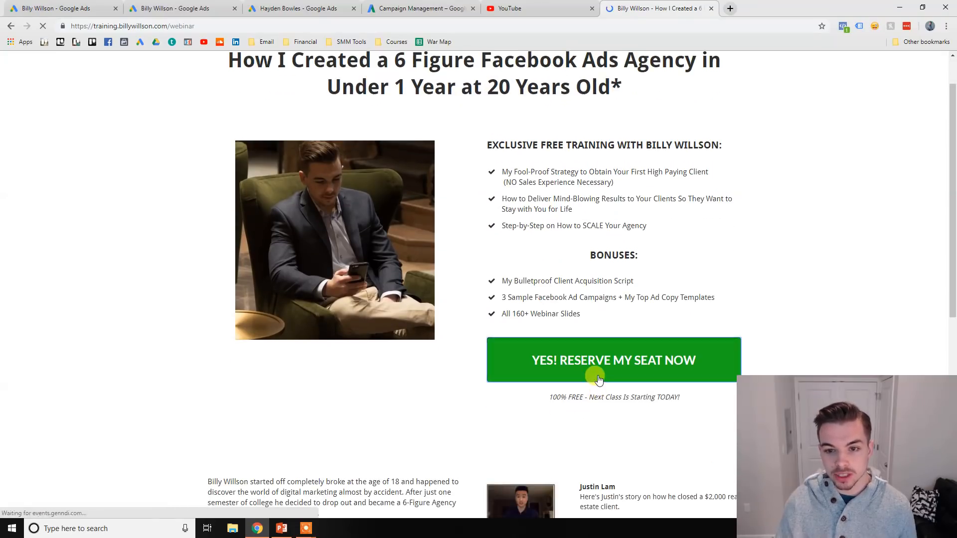
left_click(593, 374)
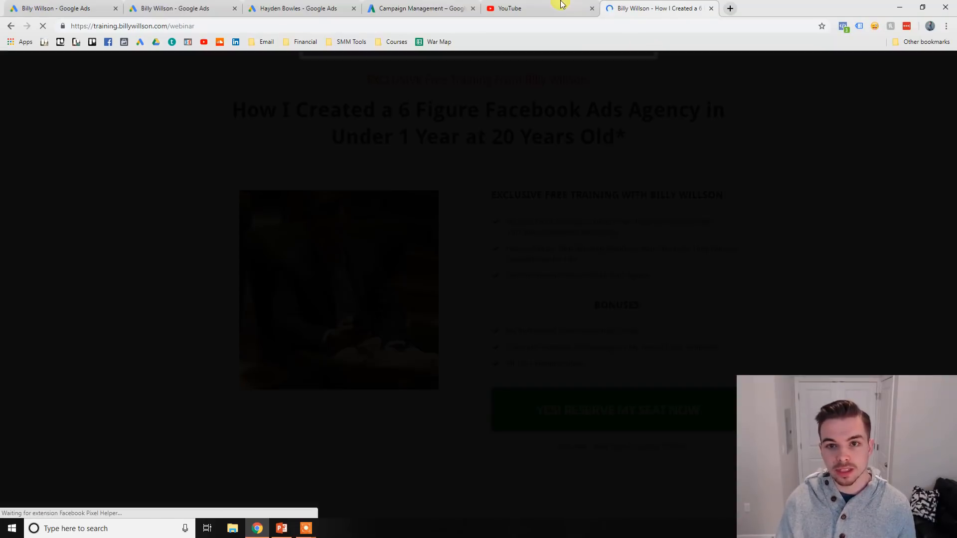
Return to the conversion tag setup, close the webinar page and clear the event snippet selection.
left_click(561, 7)
left_click(421, 8)
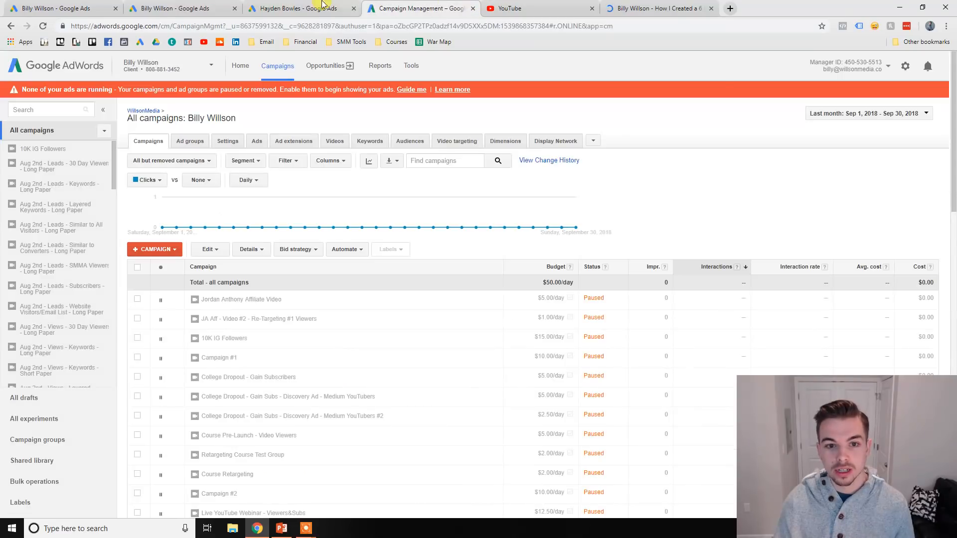
left_click(313, 5)
left_click(215, 7)
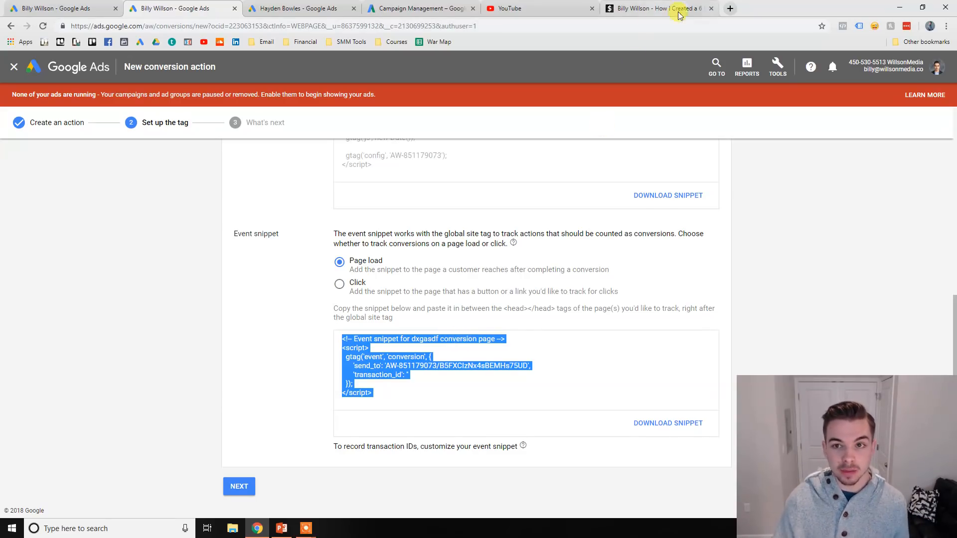
left_click(711, 9)
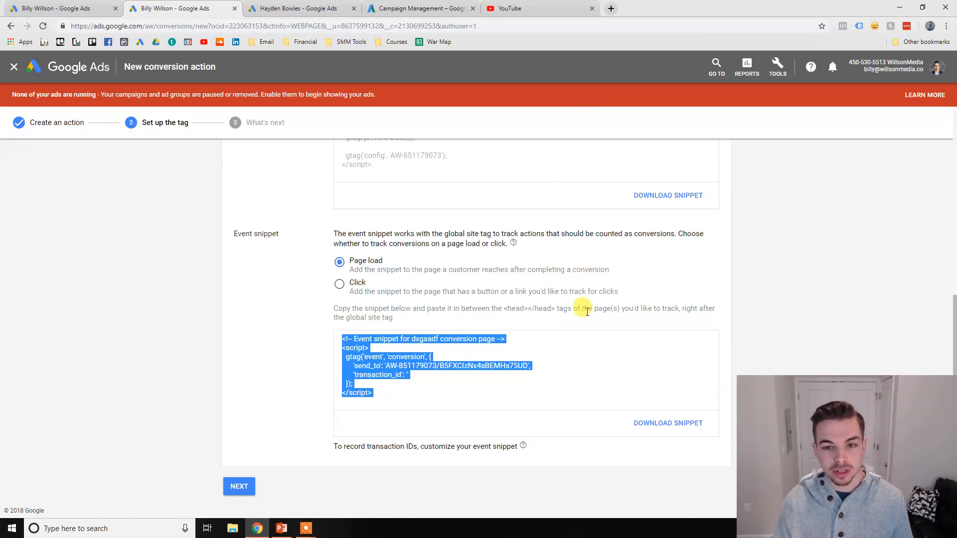
left_click(586, 310)
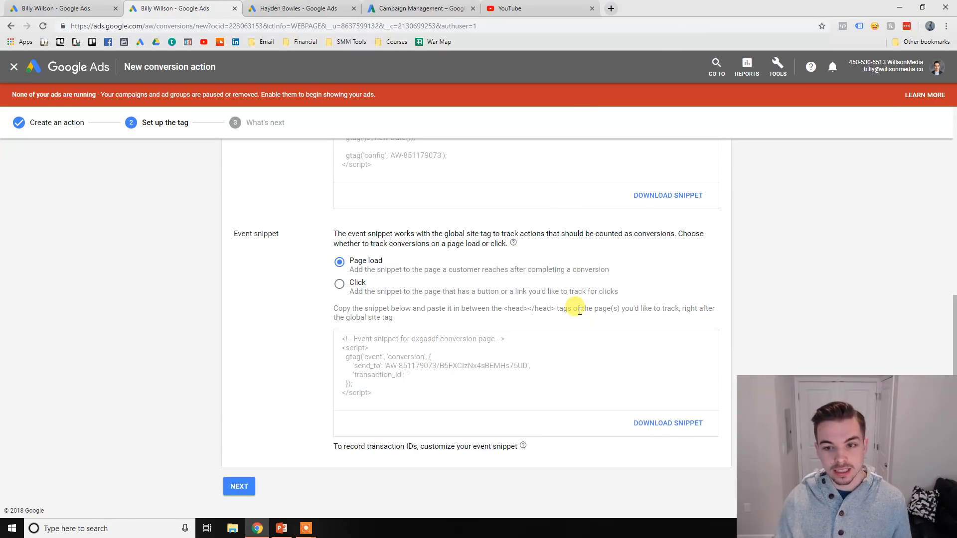
scroll(513, 232, "up", 5)
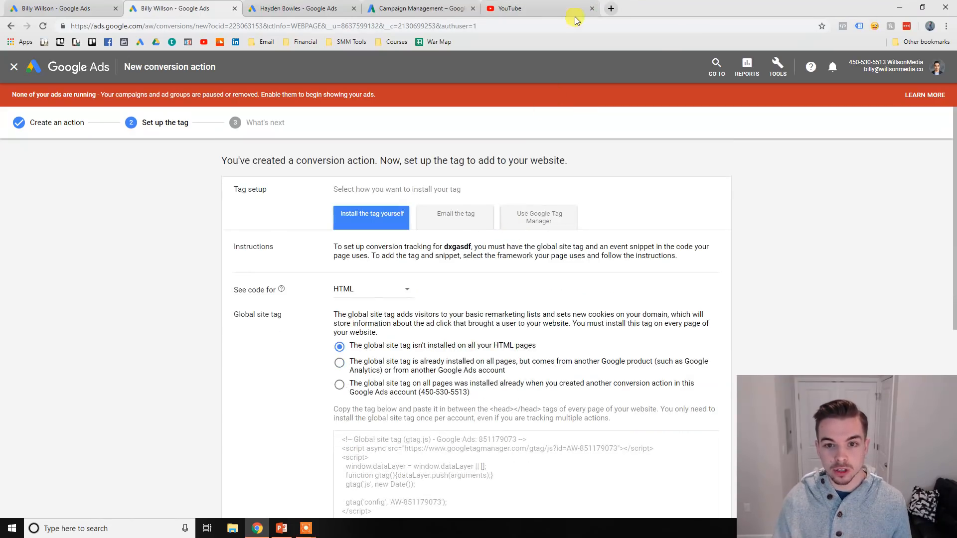
Search Google for "how to set up conversion google ads" and browse the results.
left_click(611, 9)
type("how")
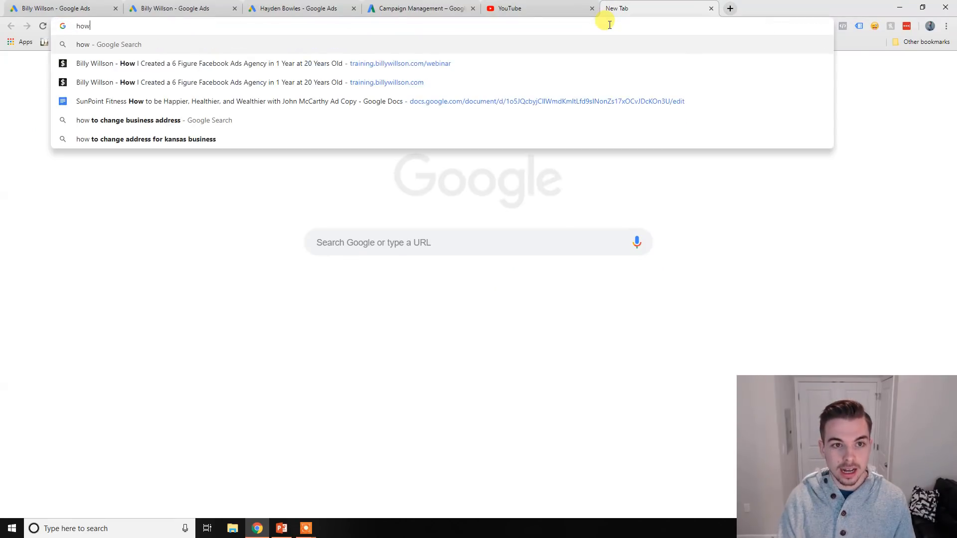
type(" to set up")
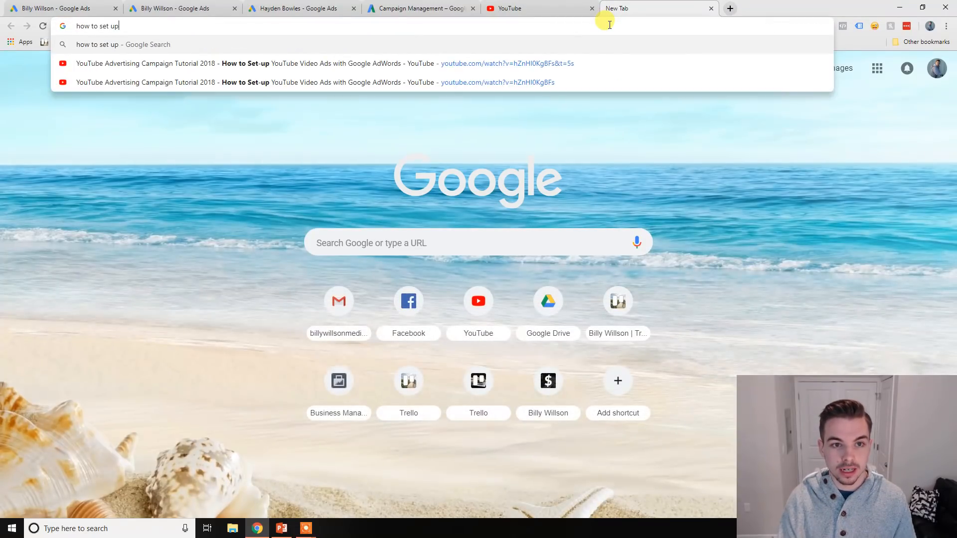
type(" conversion google ads")
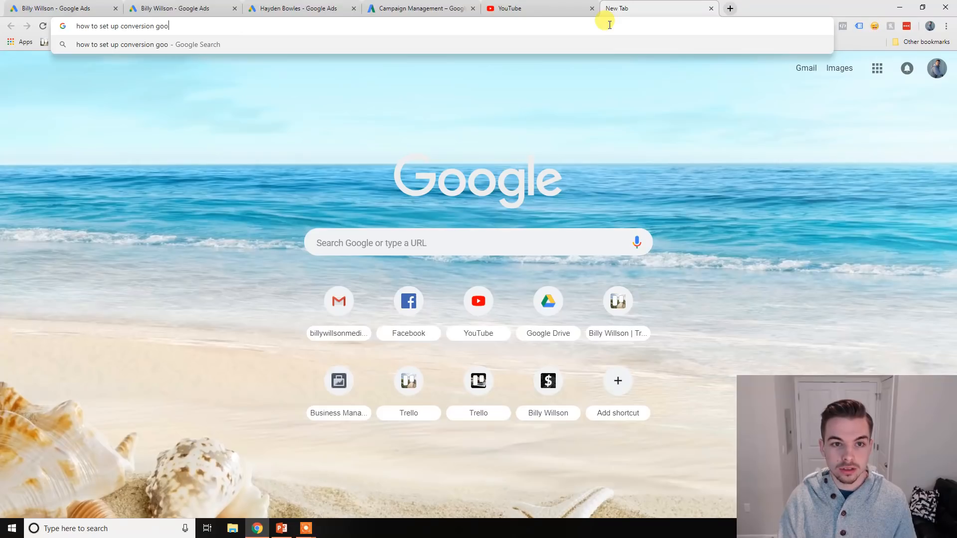
key("Return")
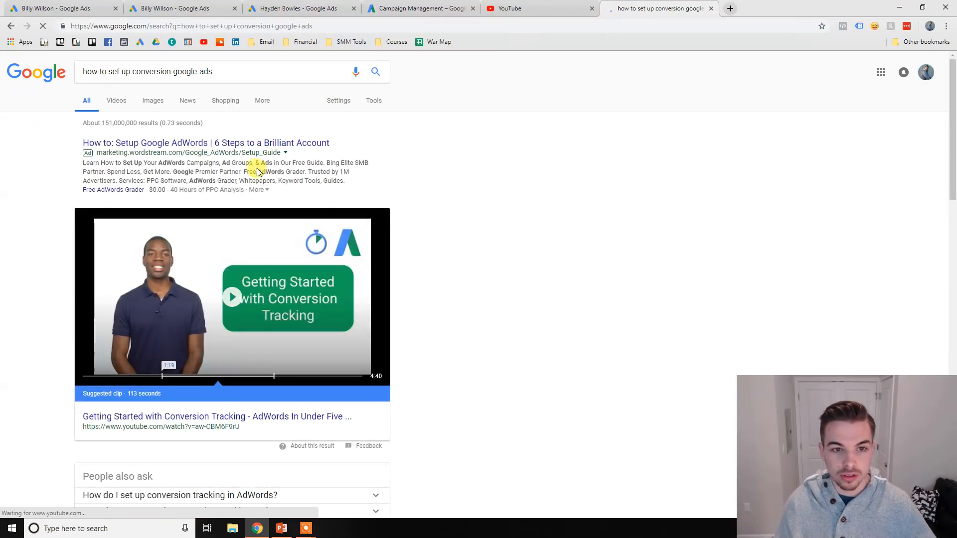
scroll(232, 323, "down", 6)
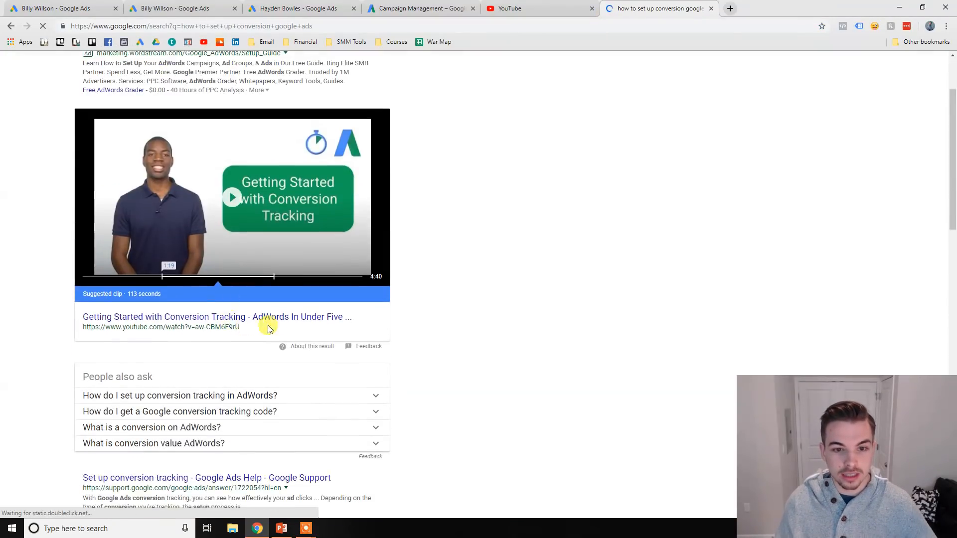
Close the search results and all other open browser pages except the new video campaign setup.
left_click(712, 9)
left_click(344, 9)
left_click(239, 10)
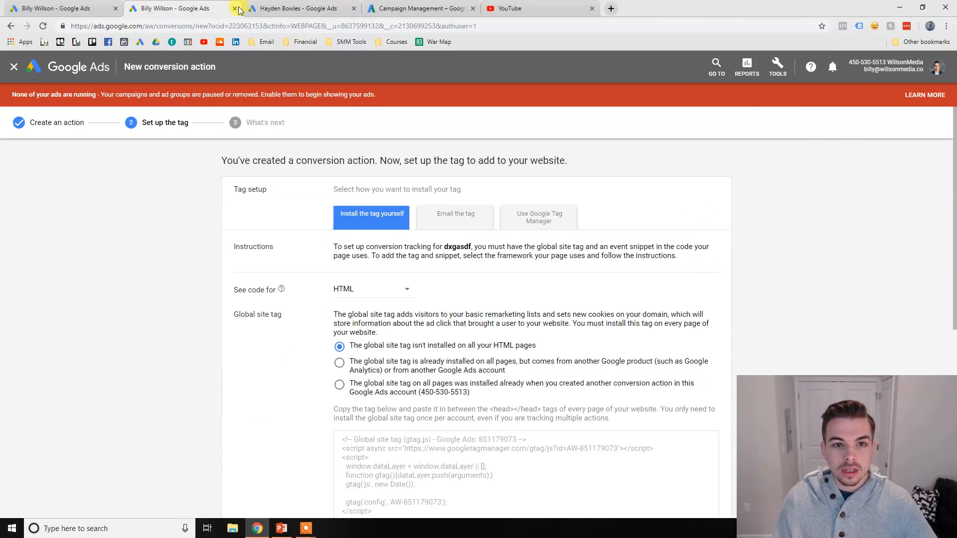
left_click(235, 9)
left_click(235, 9)
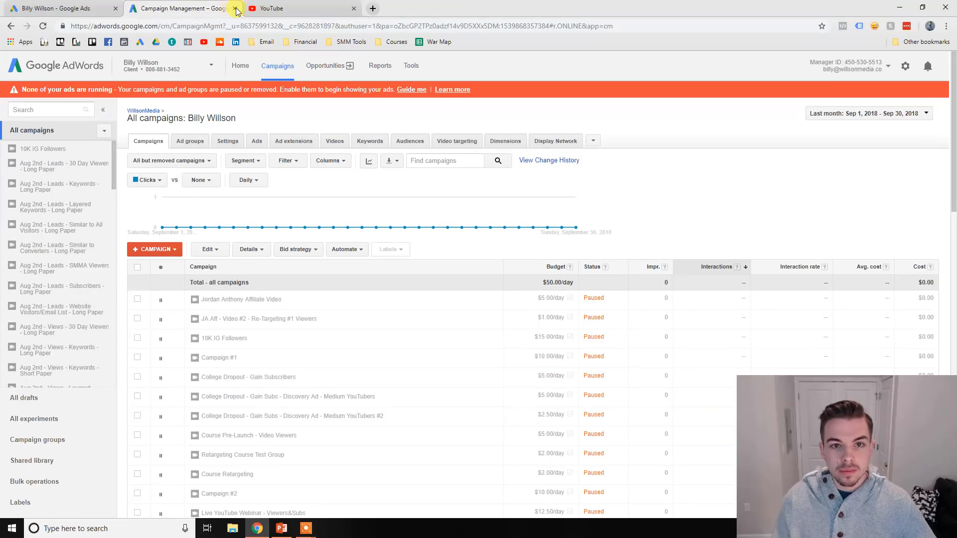
left_click(235, 8)
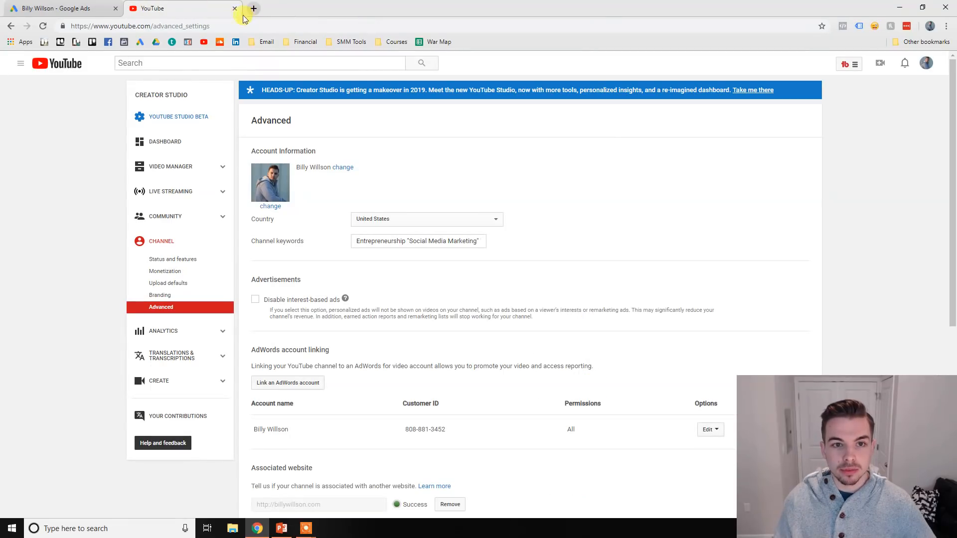
left_click(234, 9)
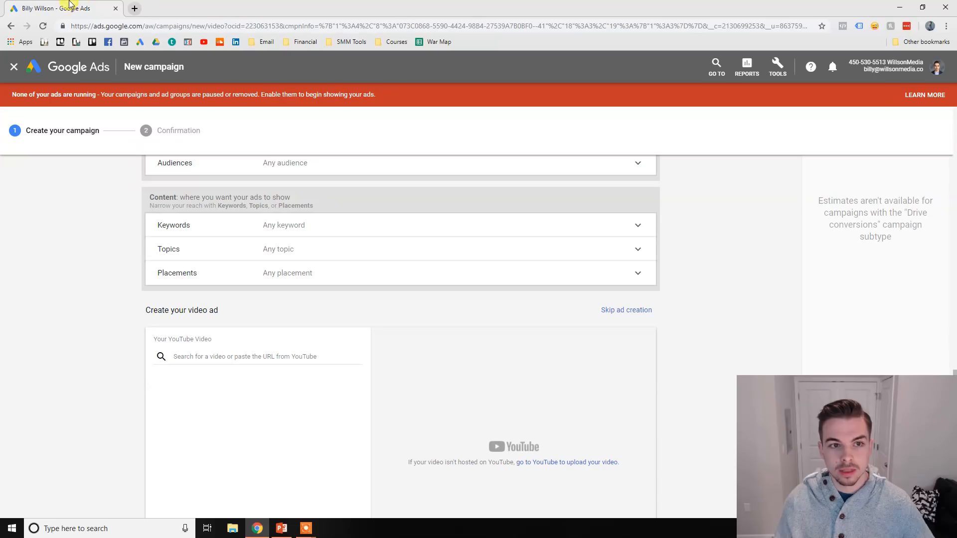
Expand the Keywords targeting section under Content for the "Leads - Webinar - Subscribers" ad group.
scroll(124, 267, "up", 1)
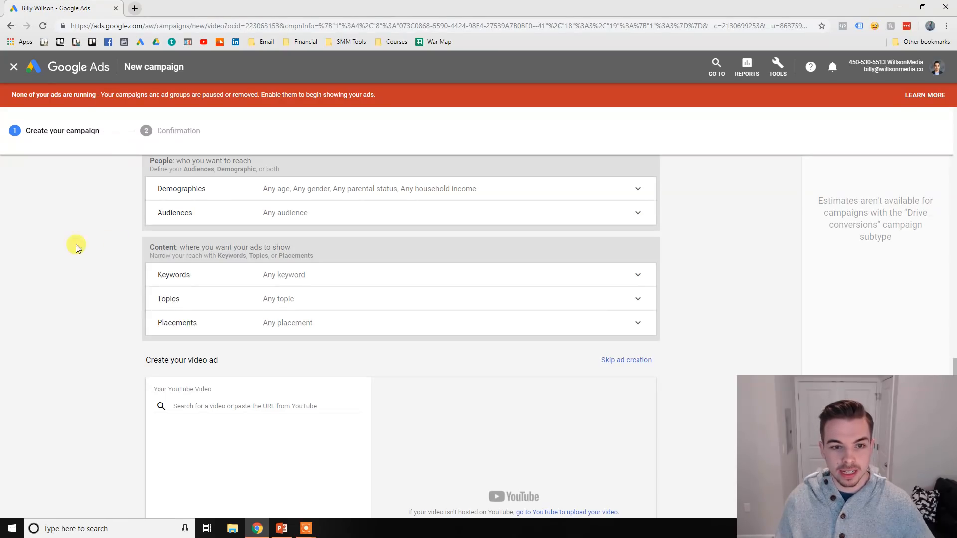
scroll(278, 317, "up", 2)
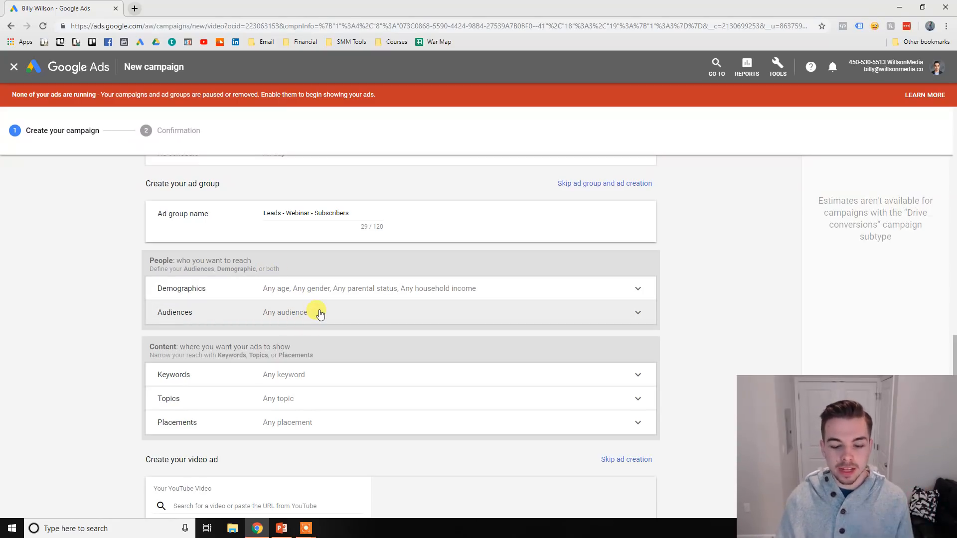
left_click(367, 374)
scroll(369, 371, "down", 1)
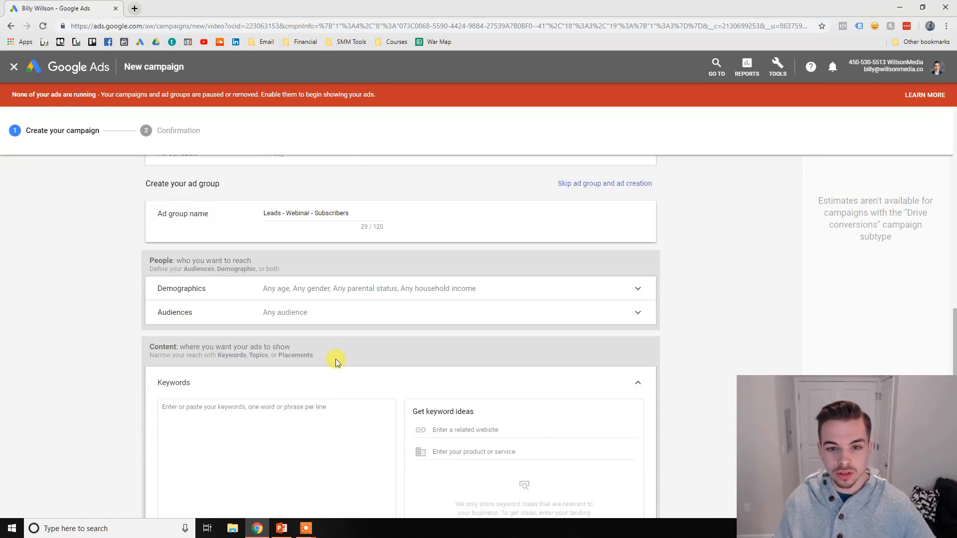
scroll(334, 359, "down", 2)
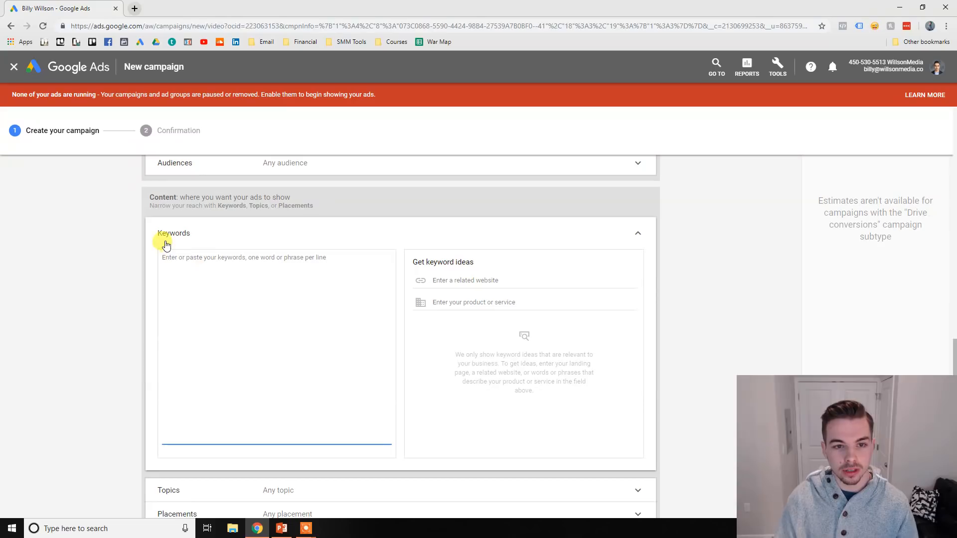
left_click_drag(161, 234, 215, 236)
left_click(215, 236)
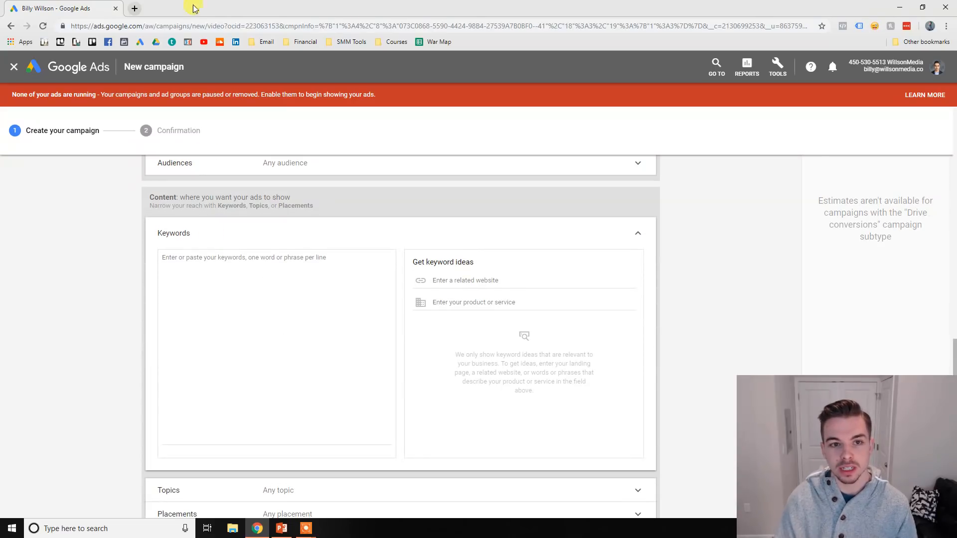
Open YouTube separately and go to the recommended CNN Business video "Can LSD make you a billionaire?".
left_click(134, 7)
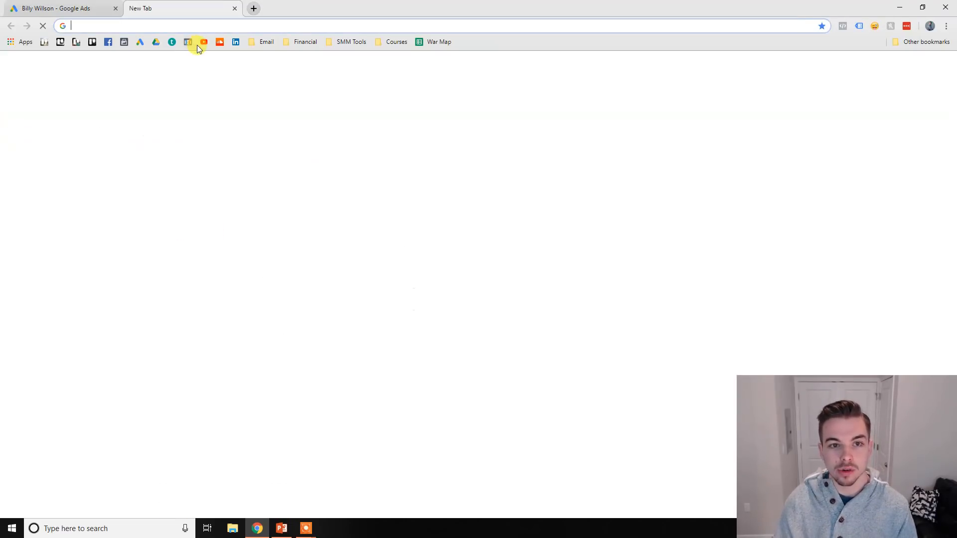
left_click(203, 42)
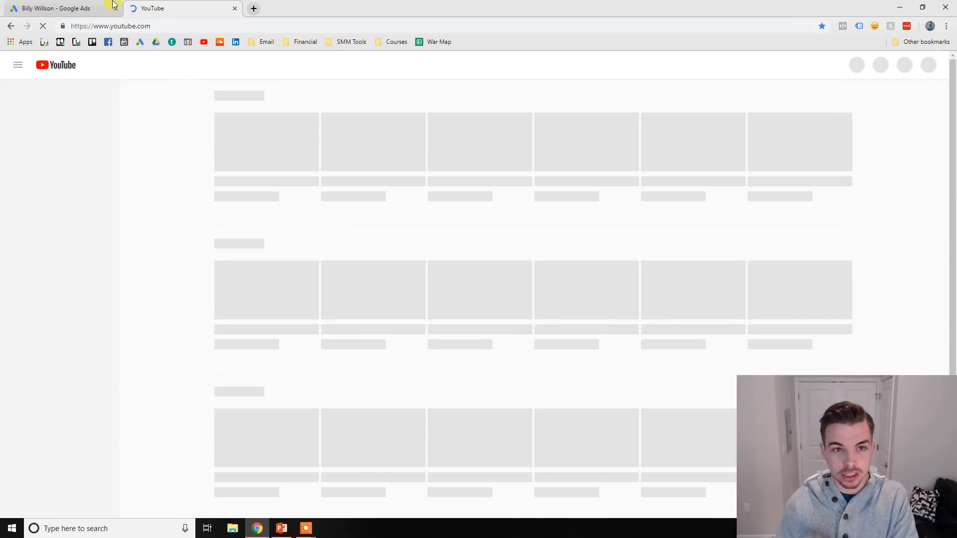
left_click(376, 68)
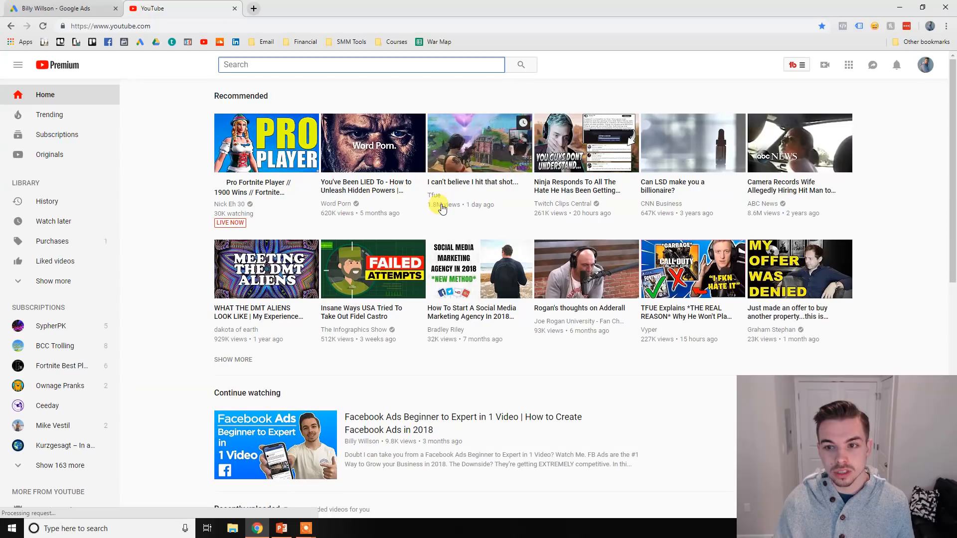
left_click(659, 190)
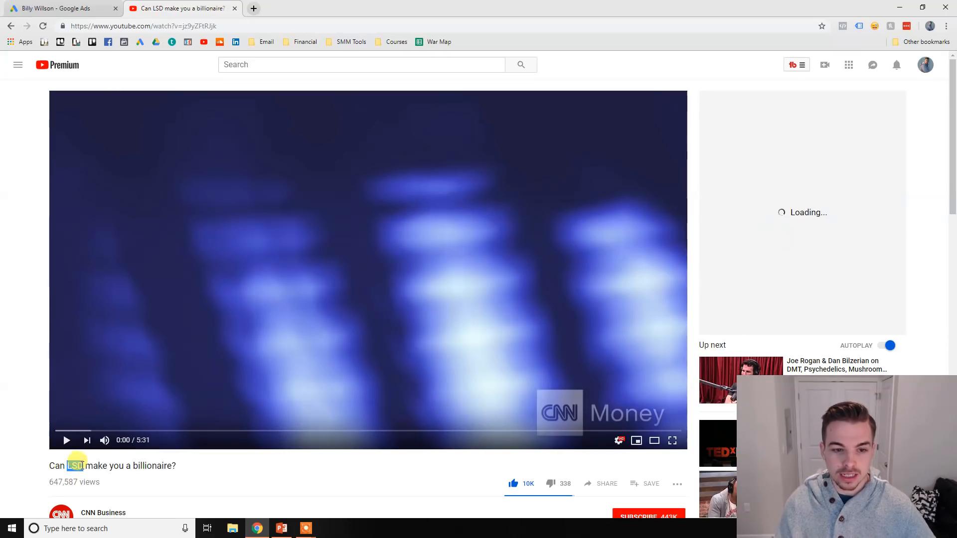
Examine the title and expanded description of the CNN Business video for keywords such as "LSD".
left_click(70, 8)
left_click(338, 274)
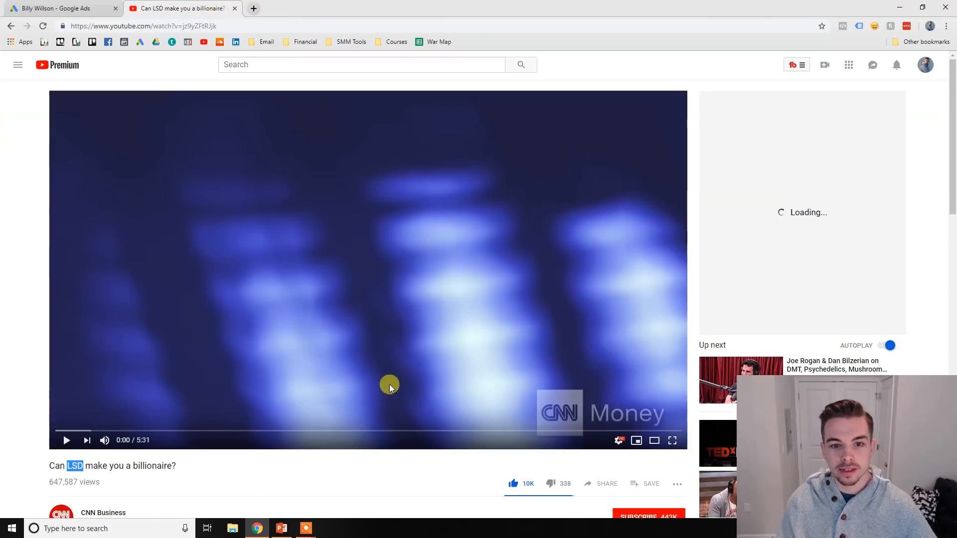
left_click(180, 8)
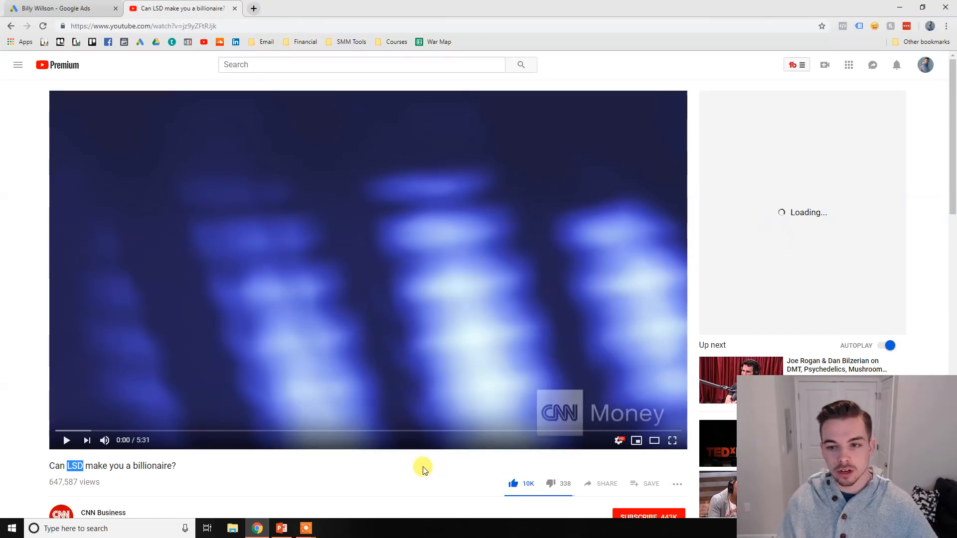
scroll(629, 359, "down", 5)
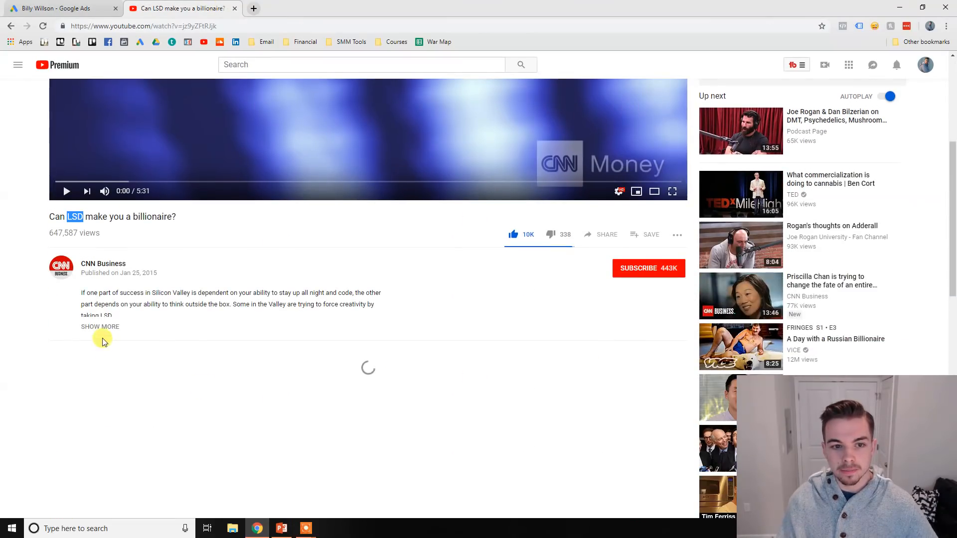
left_click(100, 327)
left_click_drag(80, 294, 127, 304)
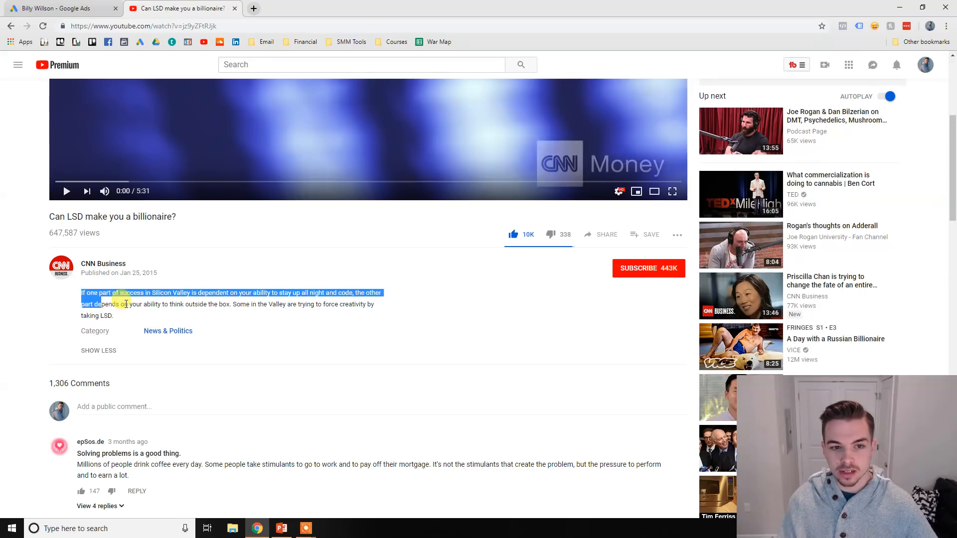
left_click(370, 301)
scroll(593, 322, "up", 5)
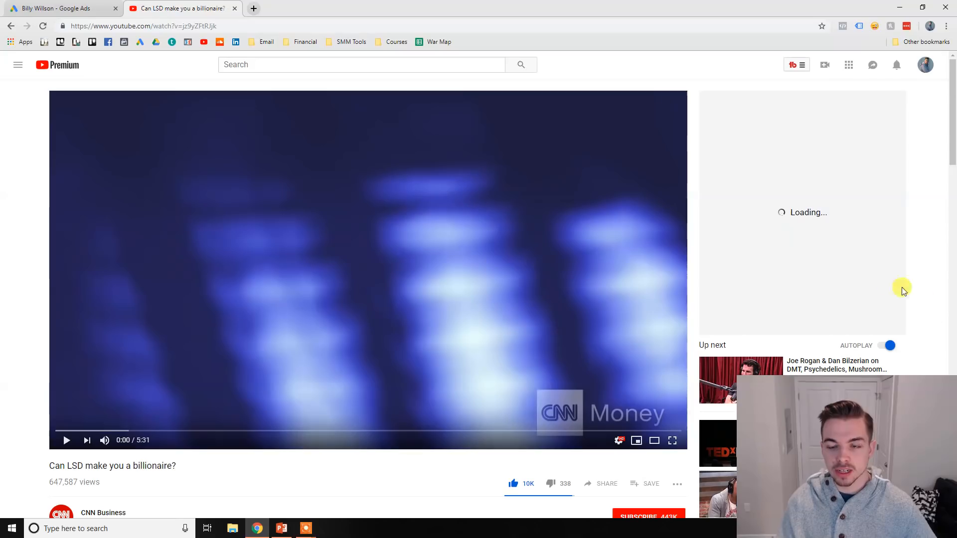
Return to the Google Ads campaign setup and collapse the Keywords section with no keywords entered.
left_click(31, 7)
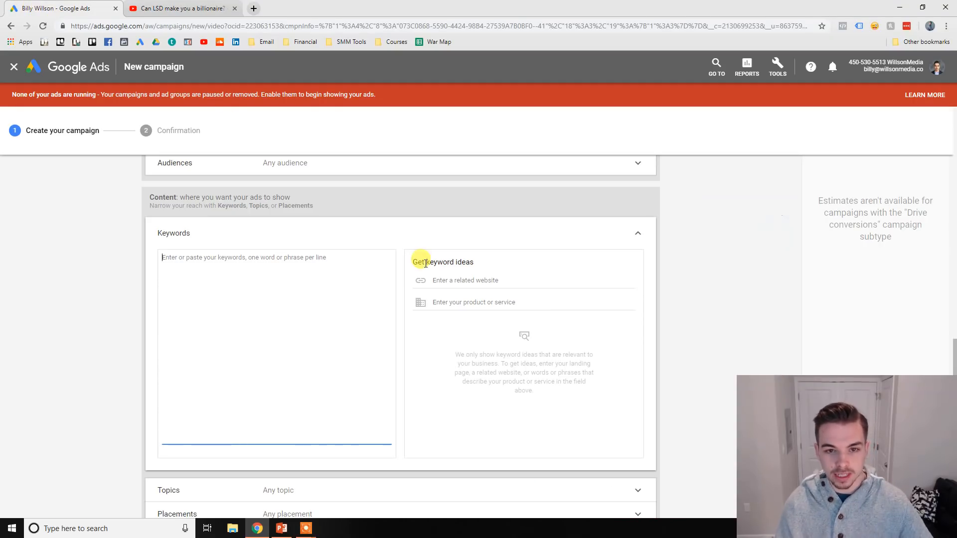
scroll(295, 269, "down", 2)
scroll(286, 273, "up", 2)
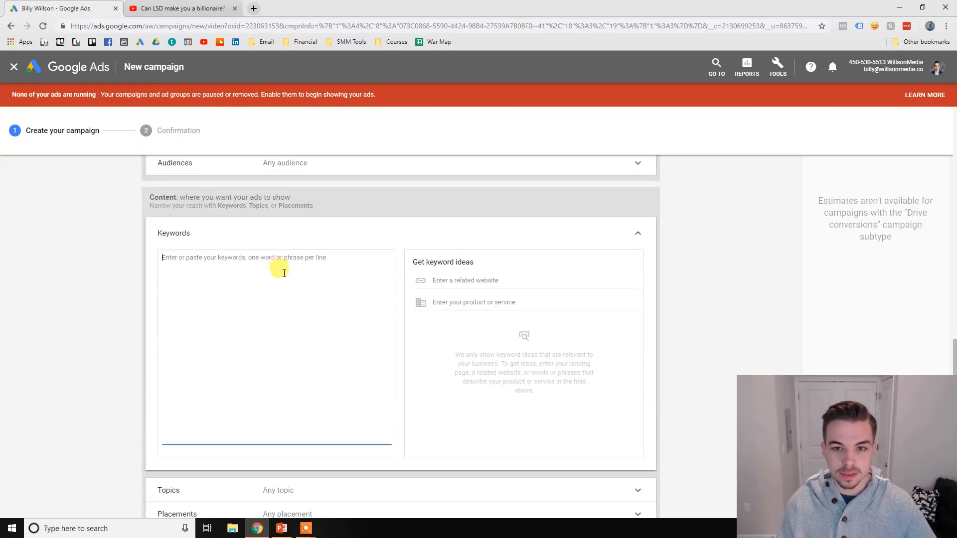
left_click(308, 238)
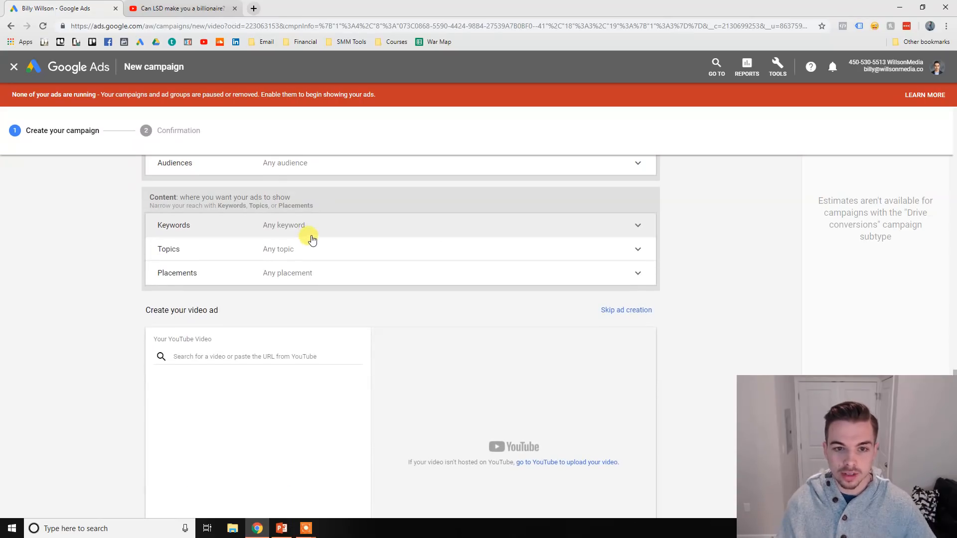
scroll(377, 299, "up", 8)
scroll(377, 299, "down", 7)
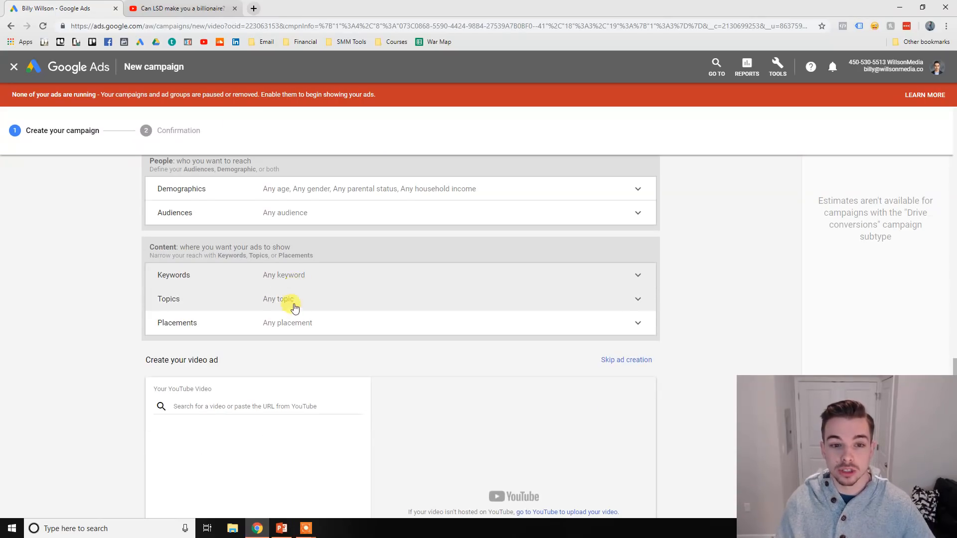
Expand the Topics targeting section under Content and read its instruction on showing ads by subject.
left_click(294, 305)
scroll(290, 302, "down", 2)
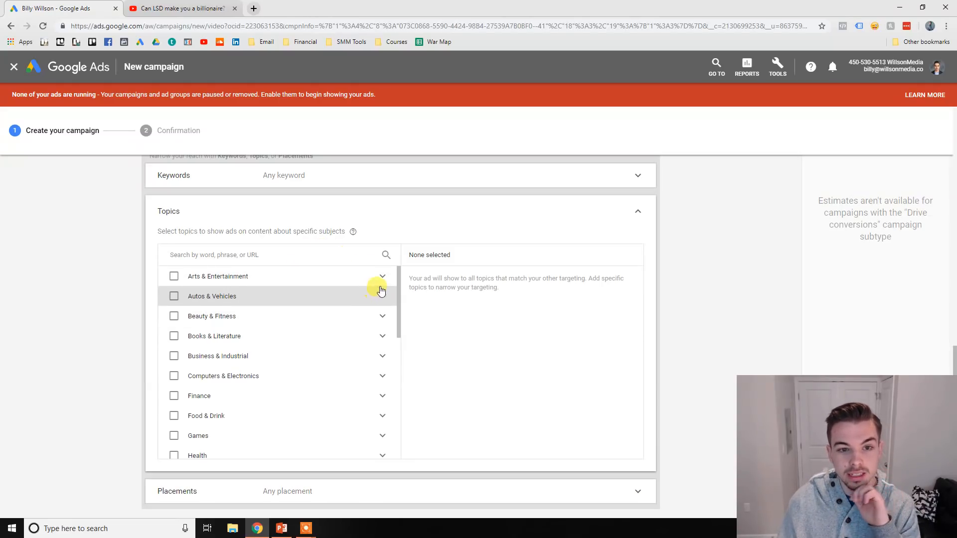
left_click_drag(181, 232, 335, 229)
left_click(332, 263)
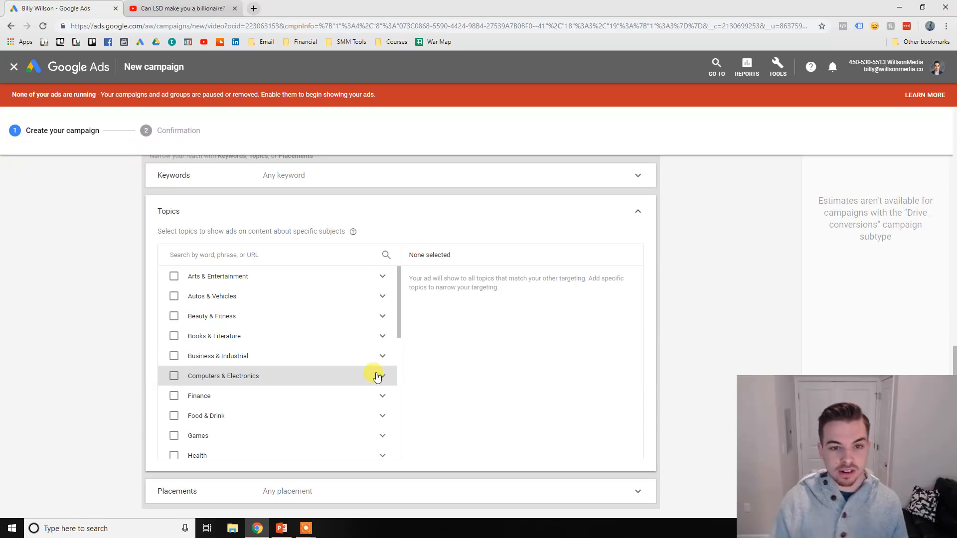
Expand the Games topic and look through its subtopics.
scroll(378, 377, "down", 1)
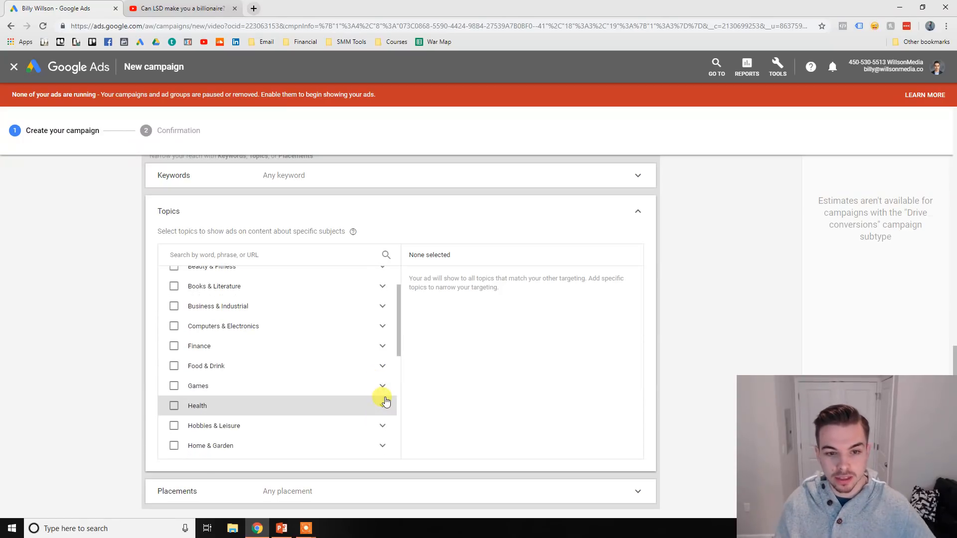
left_click(384, 388)
scroll(214, 366, "down", 1)
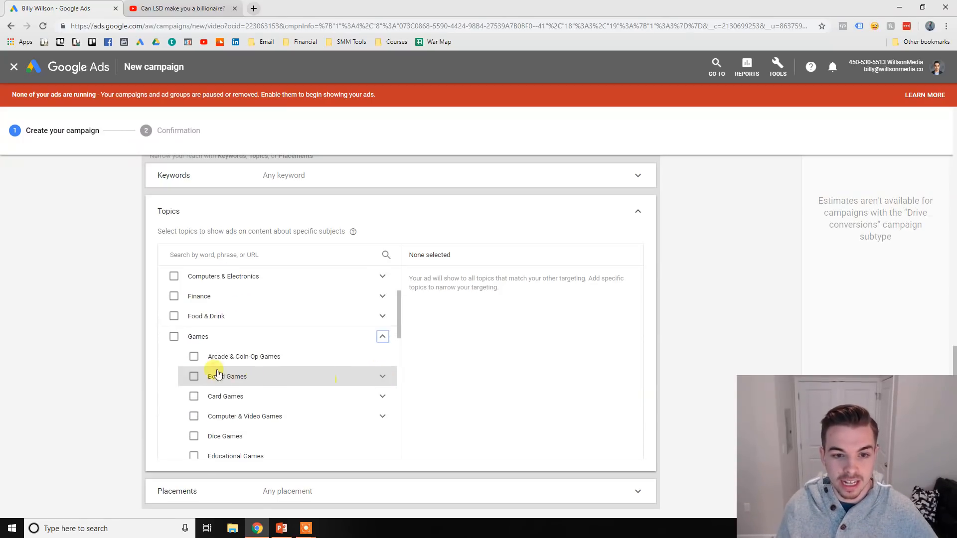
scroll(198, 367, "down", 1)
scroll(198, 374, "down", 1)
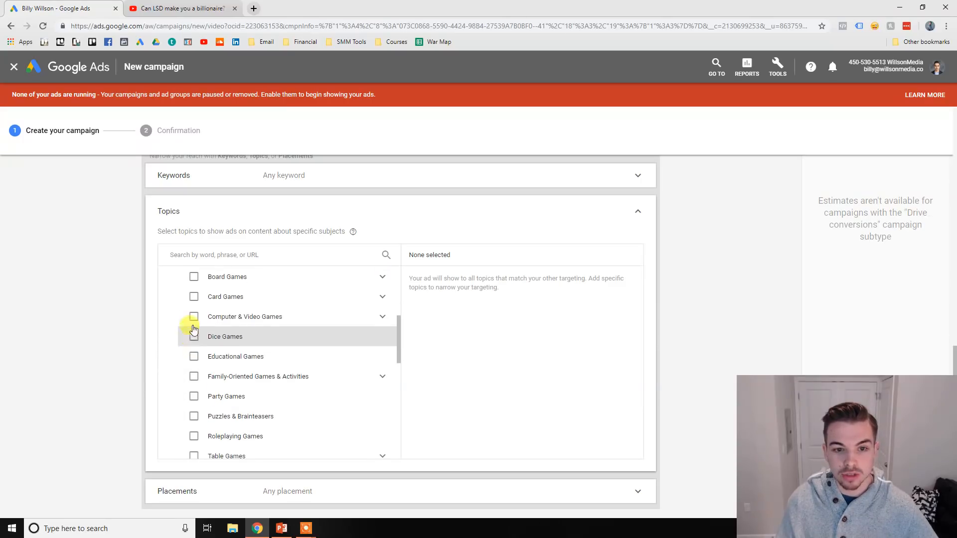
scroll(199, 395, "down", 4)
scroll(247, 398, "down", 3)
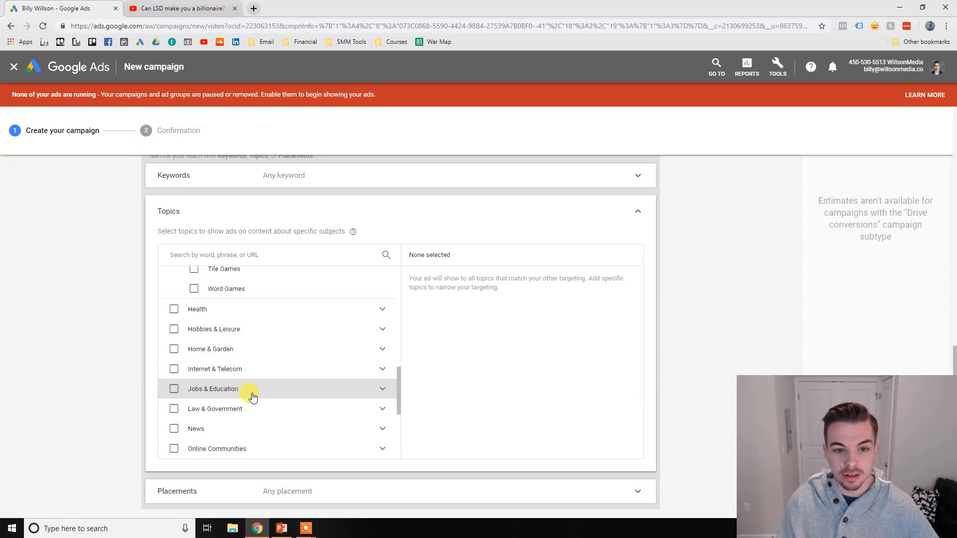
Expand the Jobs & Education topic and look through its subtopics and the rest of the topic list.
scroll(251, 391, "up", 2)
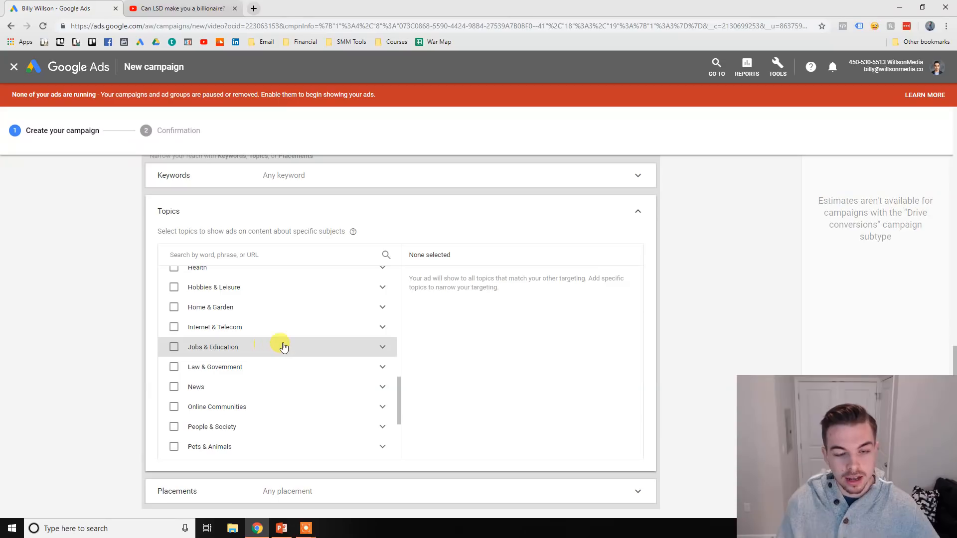
left_click(305, 353)
left_click(317, 346)
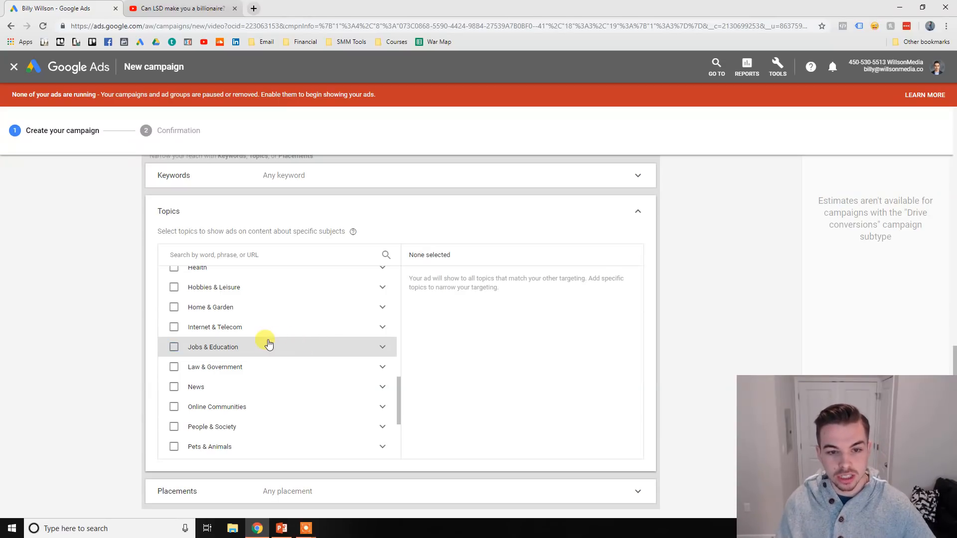
left_click(380, 349)
scroll(244, 367, "down", 1)
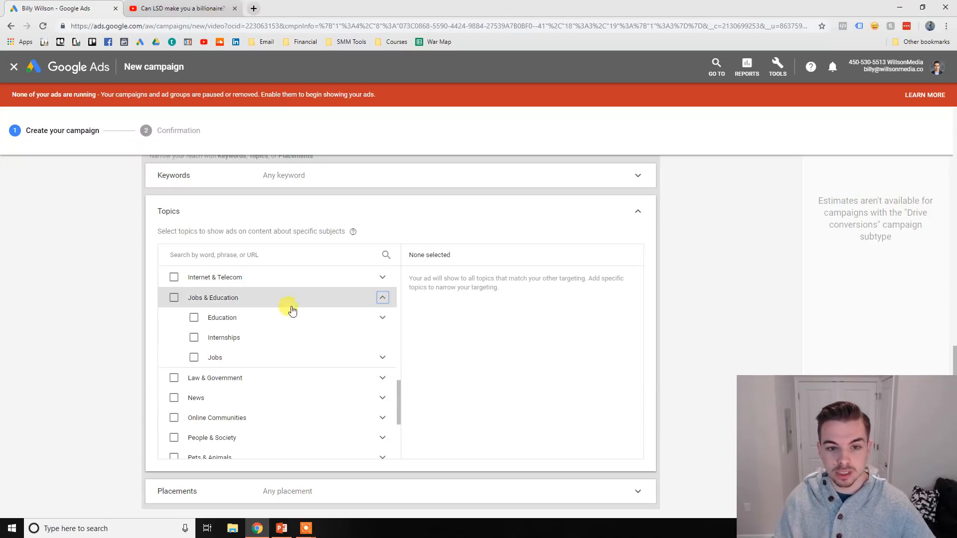
scroll(363, 342, "down", 10)
scroll(355, 389, "up", 15)
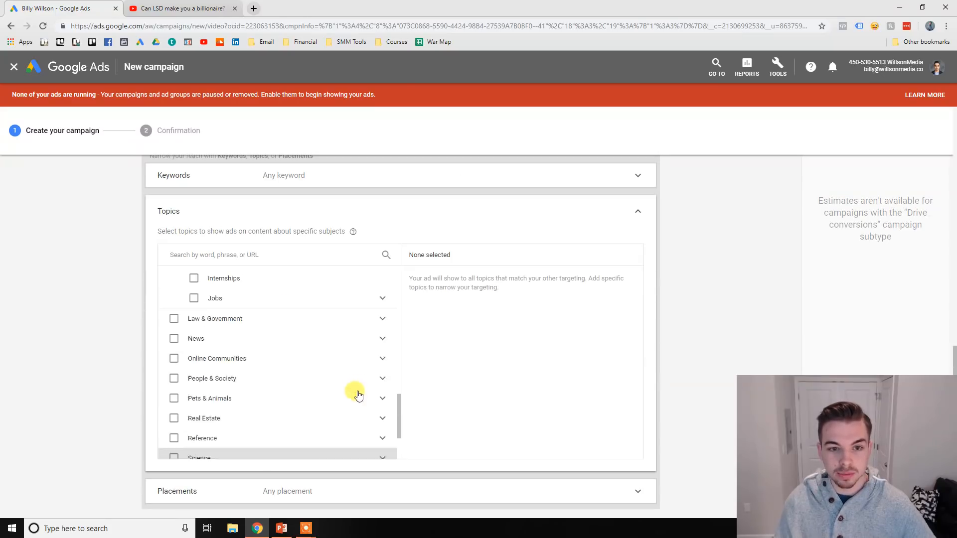
Collapse the Topics section without selecting any topic.
scroll(317, 383, "up", 3)
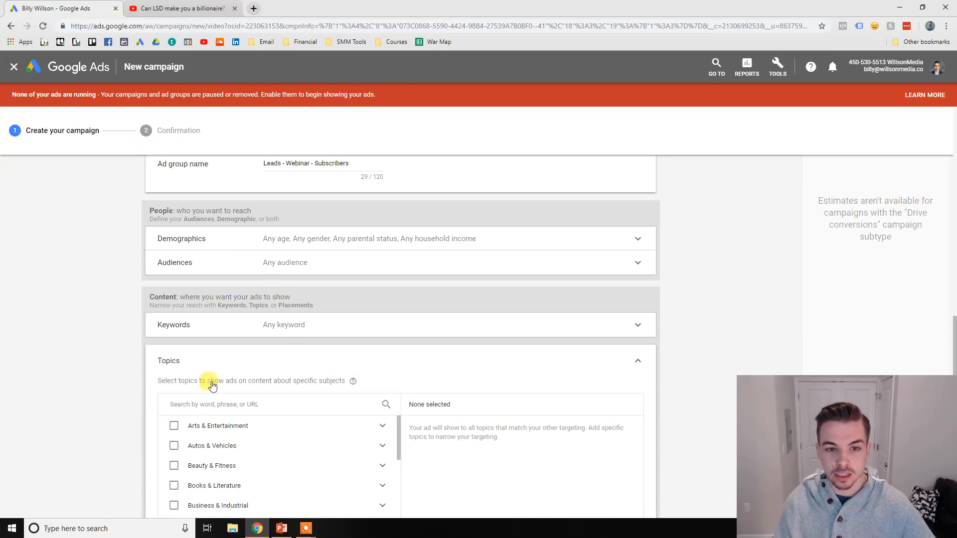
left_click_drag(159, 362, 223, 366)
left_click(224, 366)
left_click(223, 365)
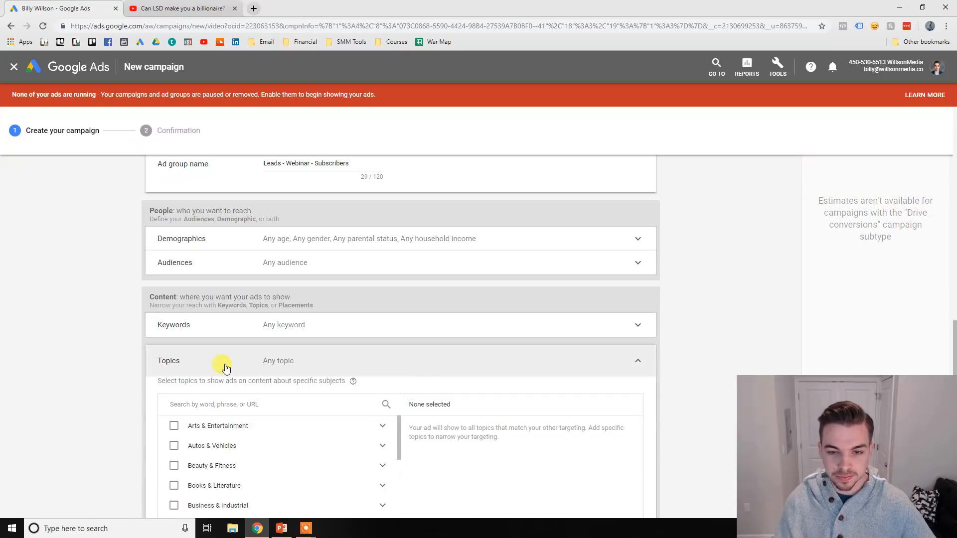
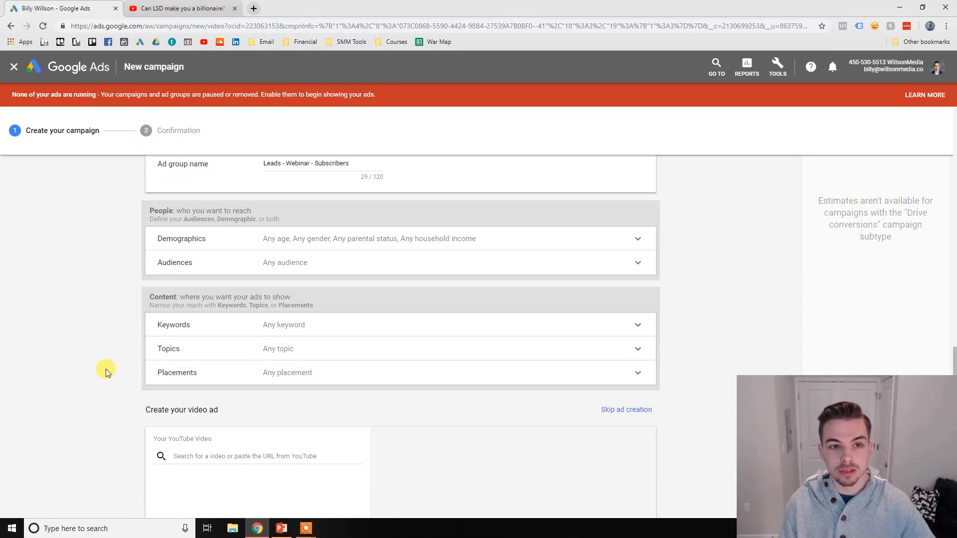
Expand the Placements targeting section and examine its search and placement types, such as YouTube channels and YouTube videos.
left_click(210, 382)
scroll(91, 349, "down", 2)
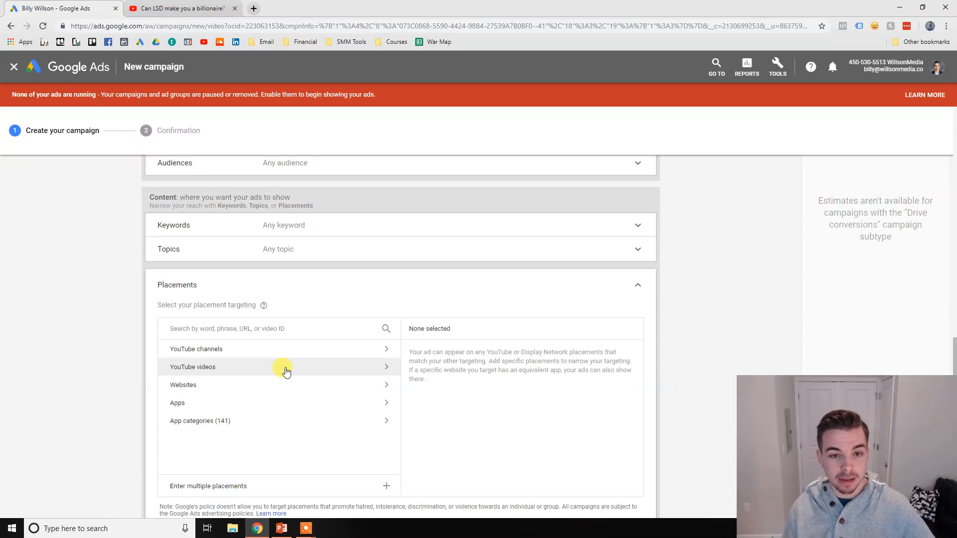
scroll(71, 351, "down", 1)
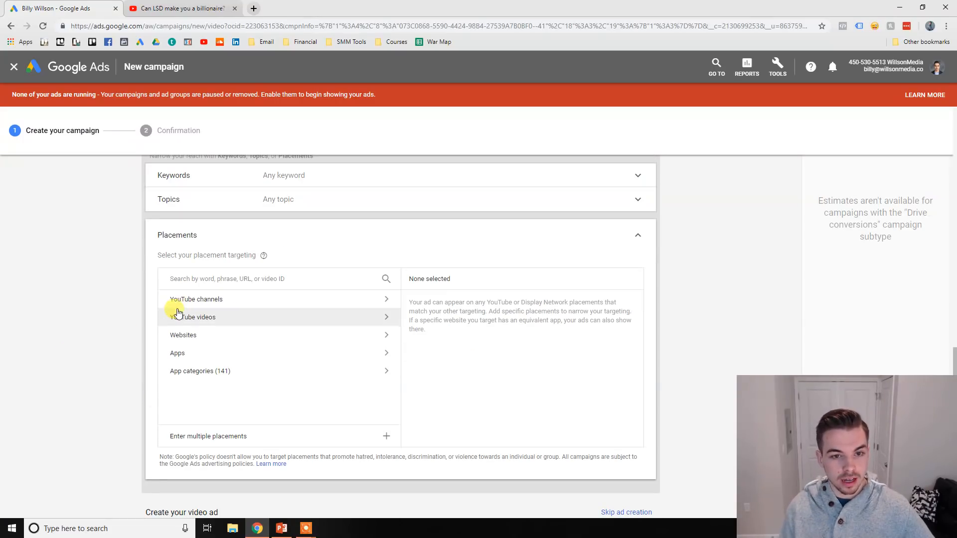
left_click(186, 280)
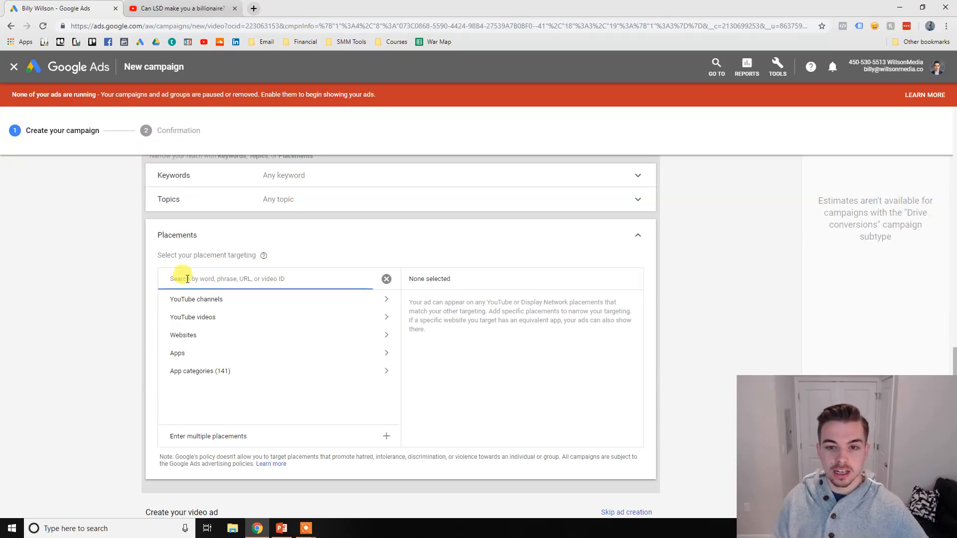
left_click(387, 279)
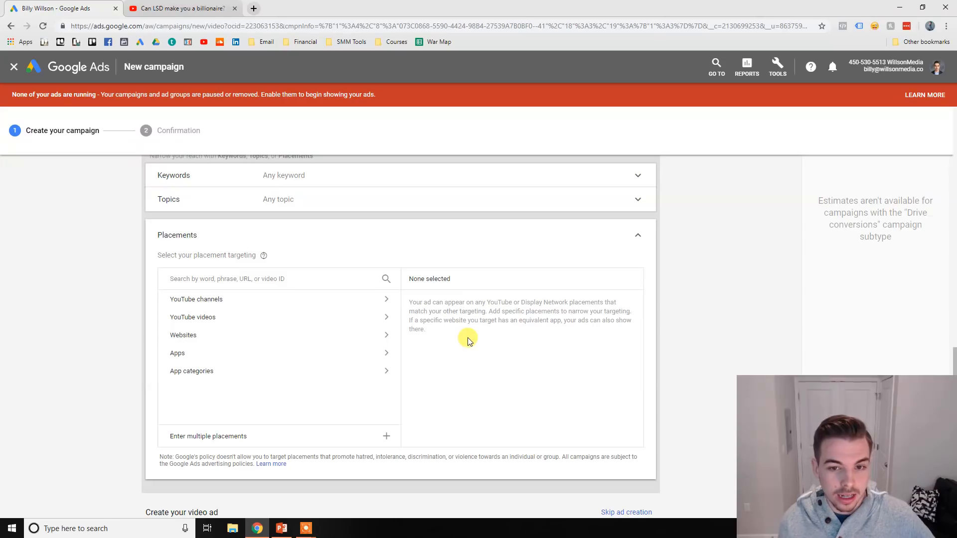
left_click(252, 300)
left_click(171, 301)
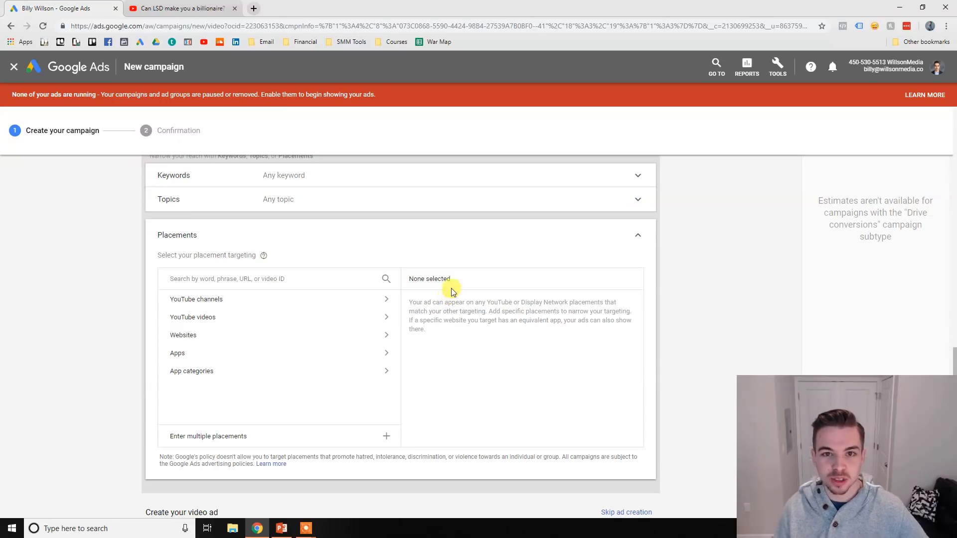
Go to the "Create your video ad" section and activate its YouTube video search.
scroll(451, 284, "down", 7)
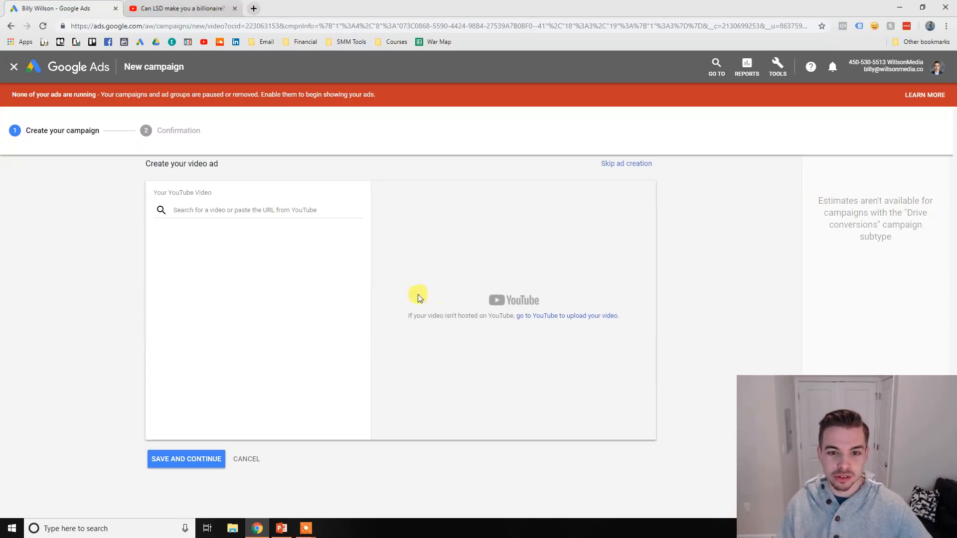
left_click(317, 216)
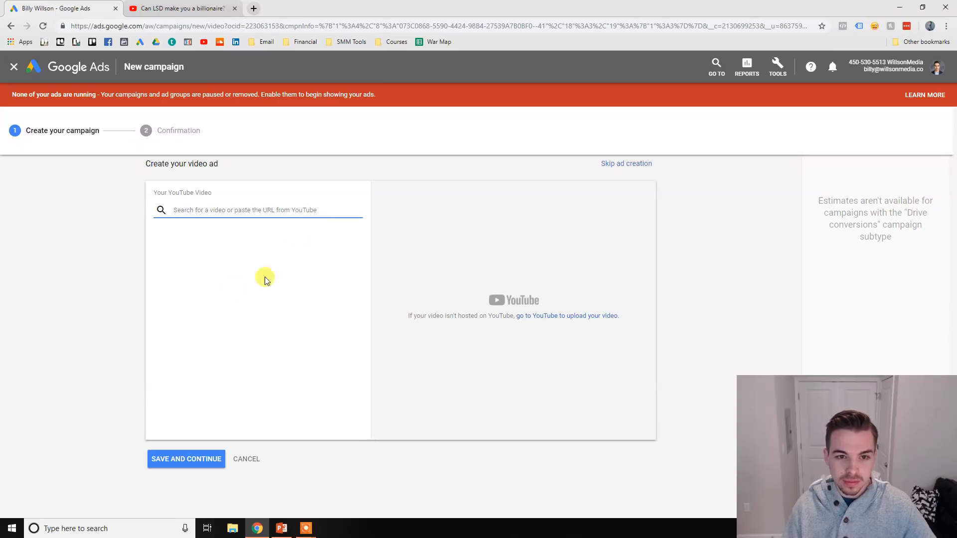
scroll(250, 259, "up", 1)
Switch to YouTube and open "Why I Won't Build a 7 Figure Agency (Nobody Else Will Tell You This)" from the account's own channel videos.
left_click(182, 8)
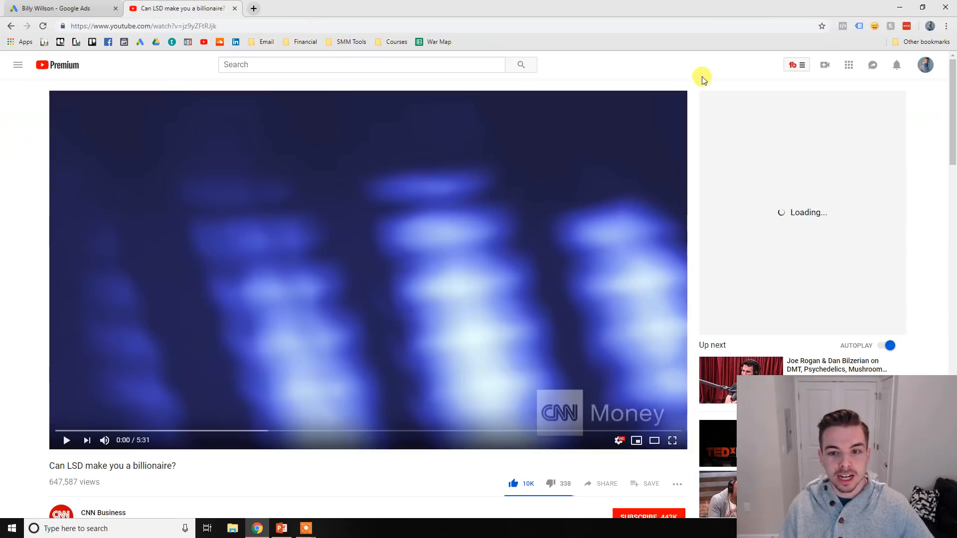
left_click(926, 65)
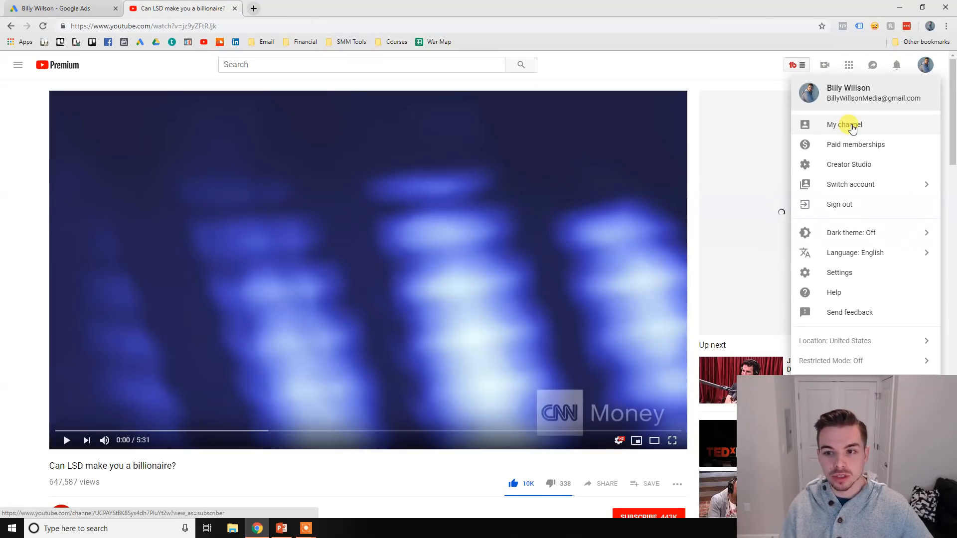
left_click(850, 124)
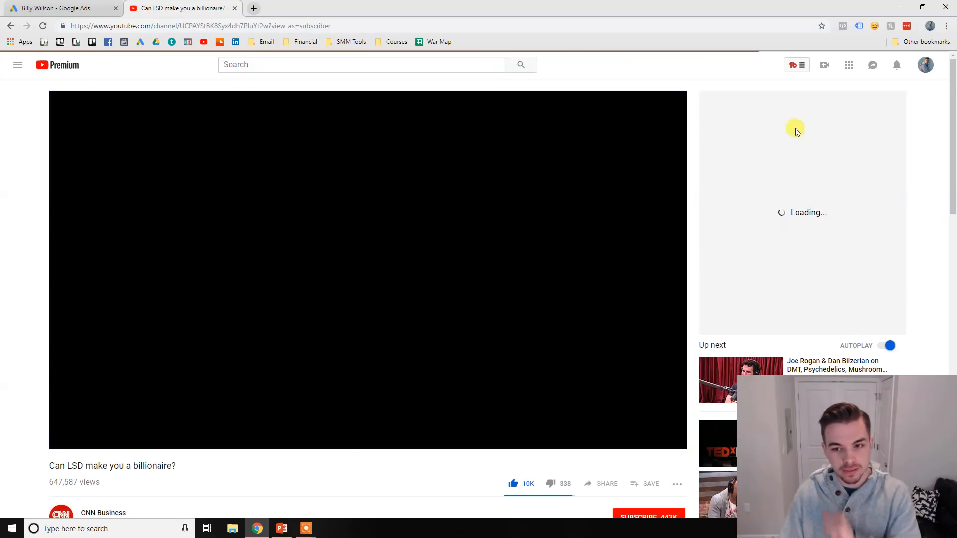
scroll(364, 391, "down", 2)
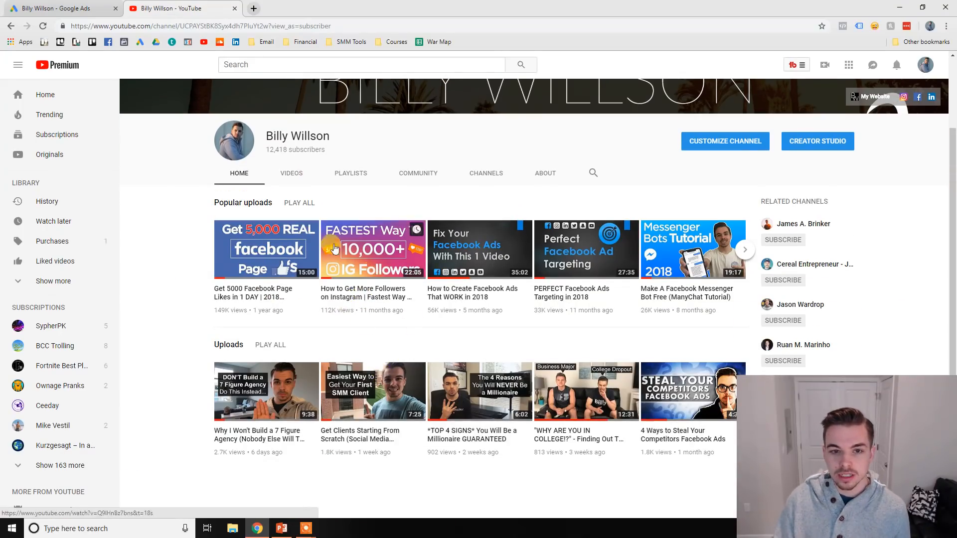
left_click(294, 175)
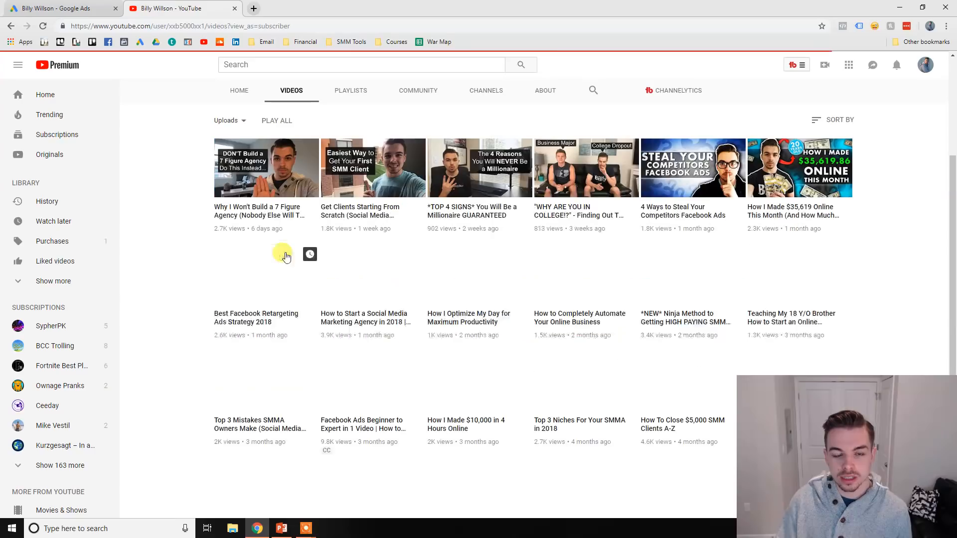
left_click(279, 213)
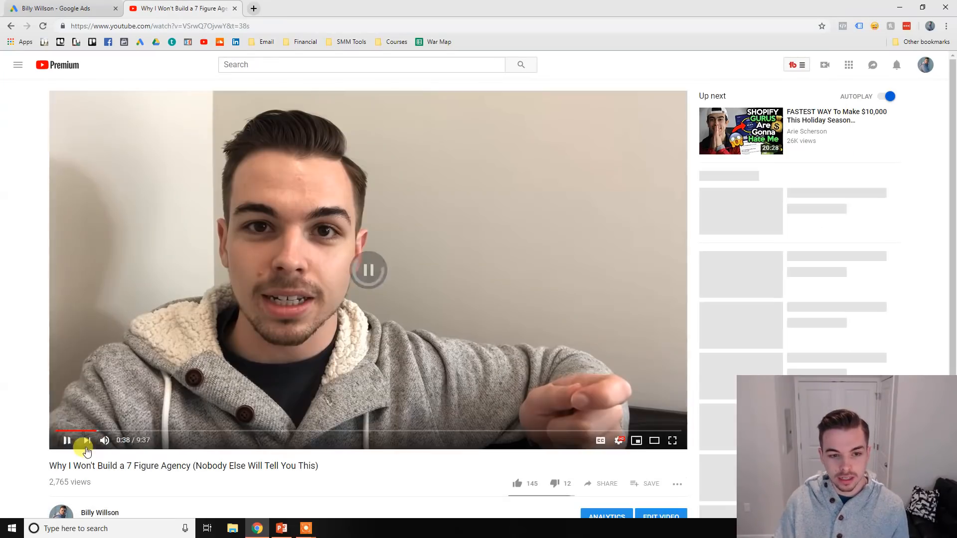
Copy the YouTube video's share link and paste it into the Google Ads video search to select it for the ad.
scroll(633, 357, "down", 4)
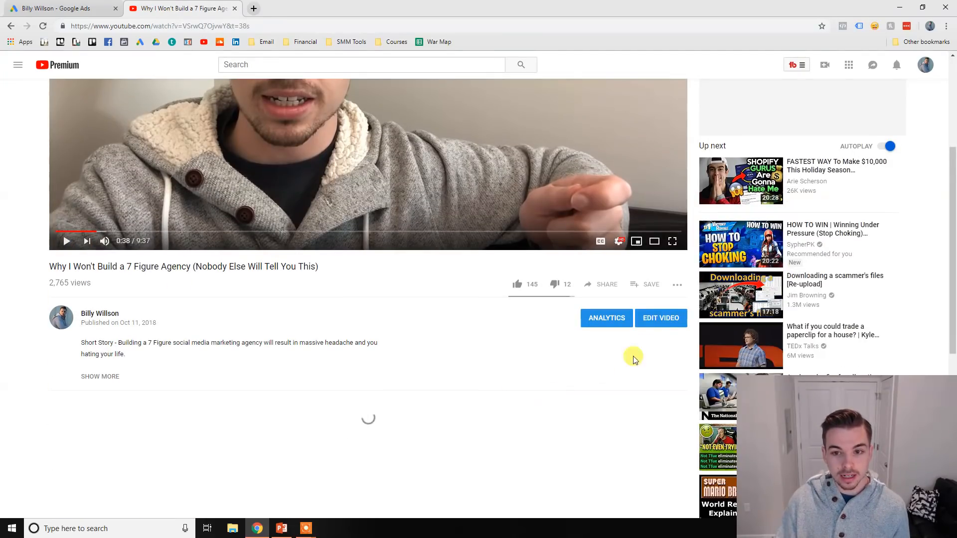
left_click(609, 285)
left_click(573, 350)
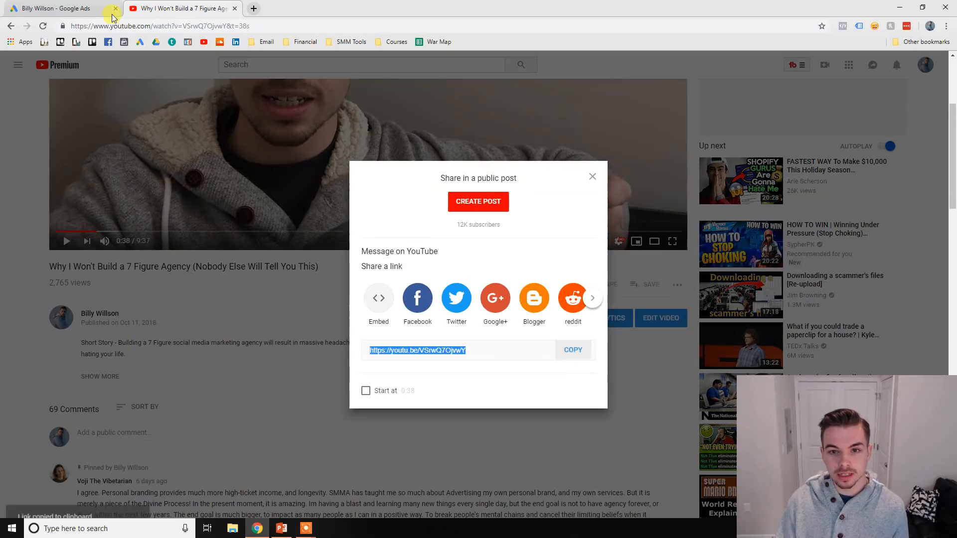
left_click(112, 15)
key("ctrl+v")
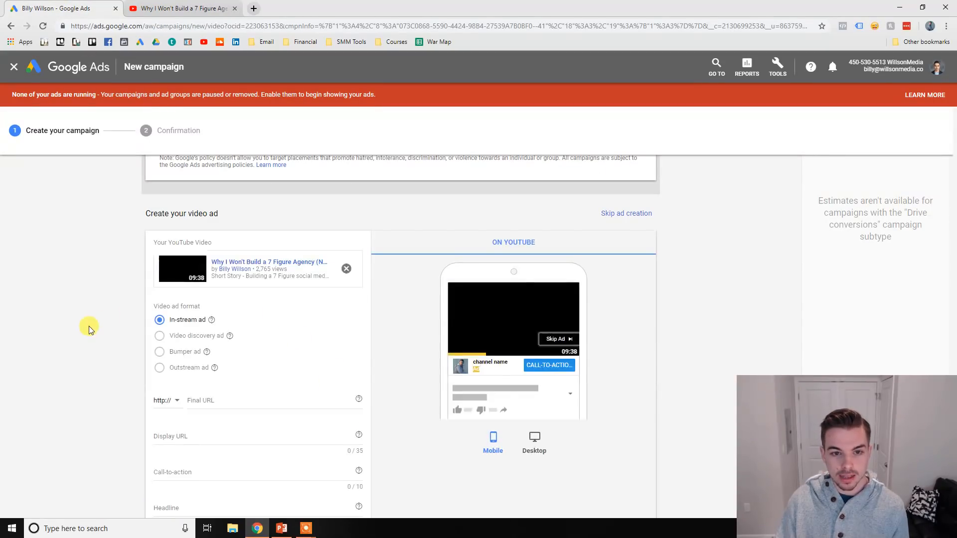
scroll(214, 303, "down", 1)
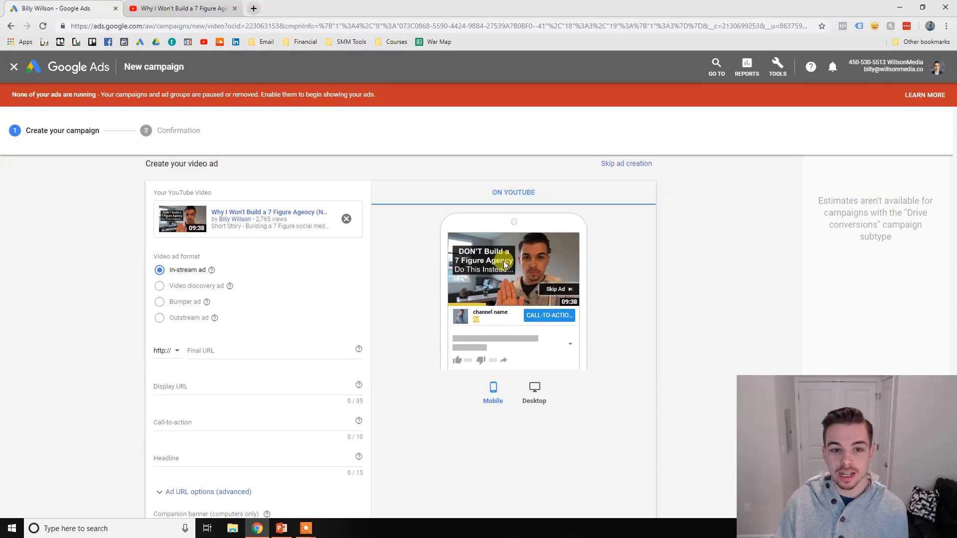
left_click(192, 350)
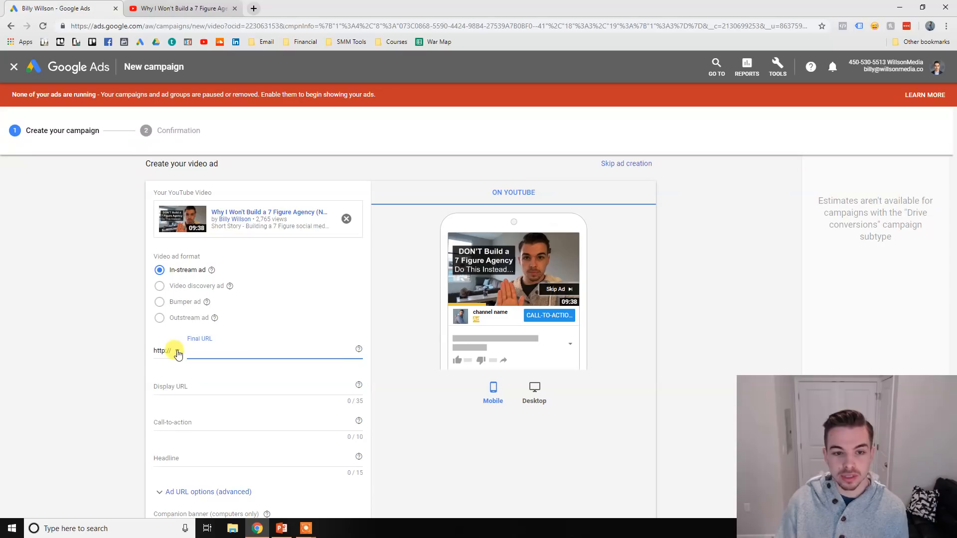
left_click(178, 354)
left_click(171, 371)
left_click(241, 354)
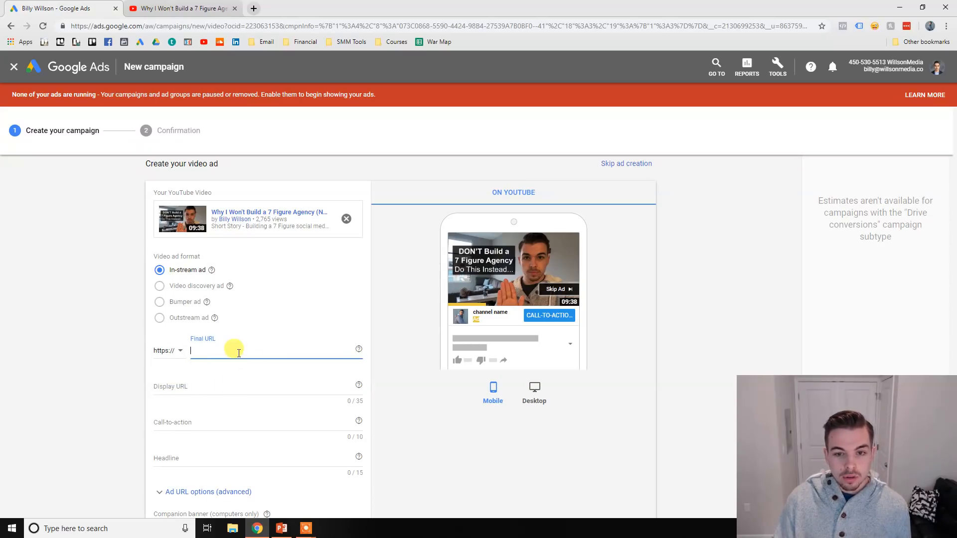
left_click(182, 378)
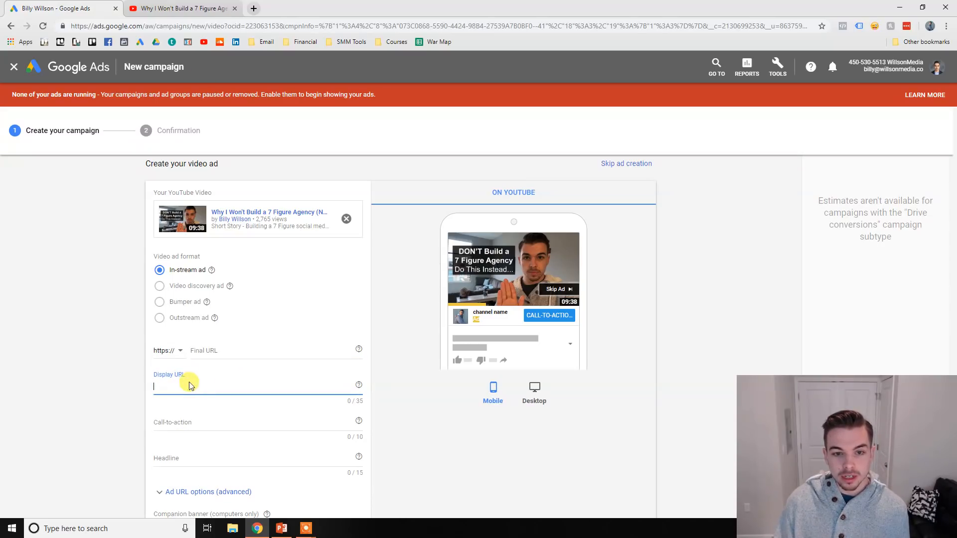
Open the training webinar page in a new browser tab, copy its address and paste it as the ad's Final URL.
left_click(254, 9)
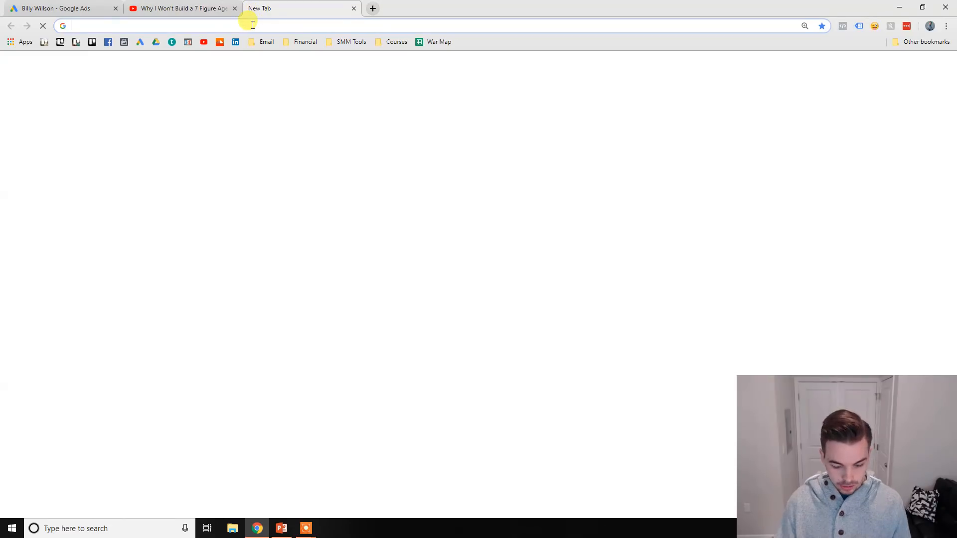
type("training")
key("Return")
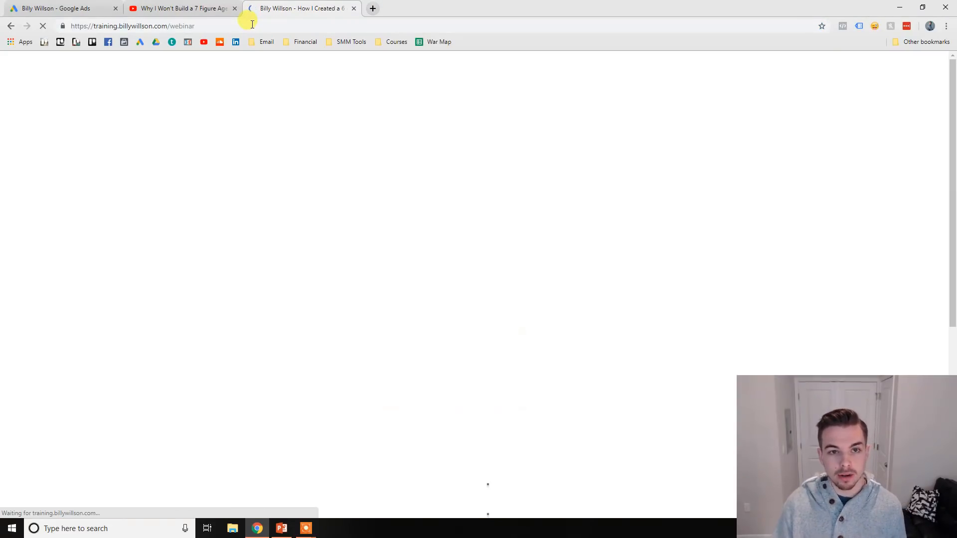
left_click_drag(252, 25, 57, 26)
left_click(56, 9)
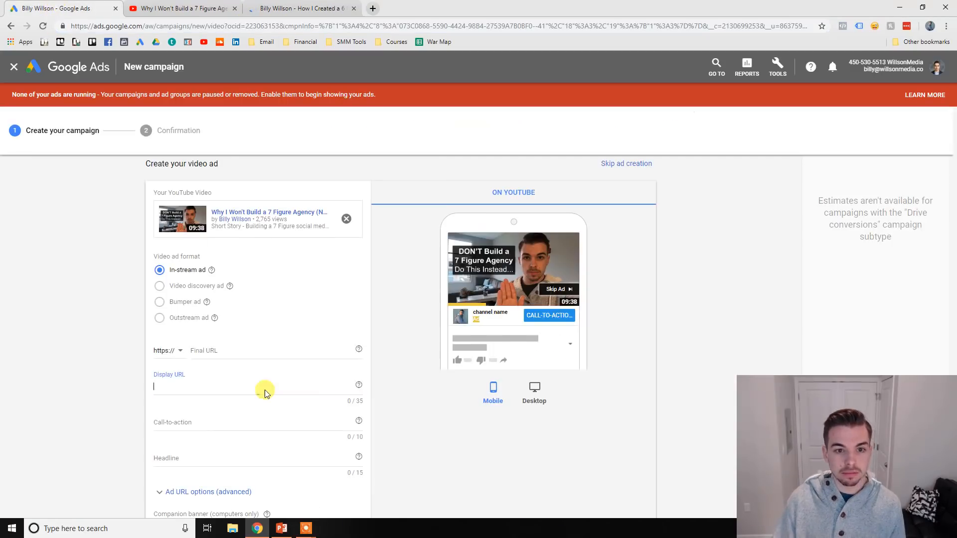
left_click(237, 350)
key("ctrl+v")
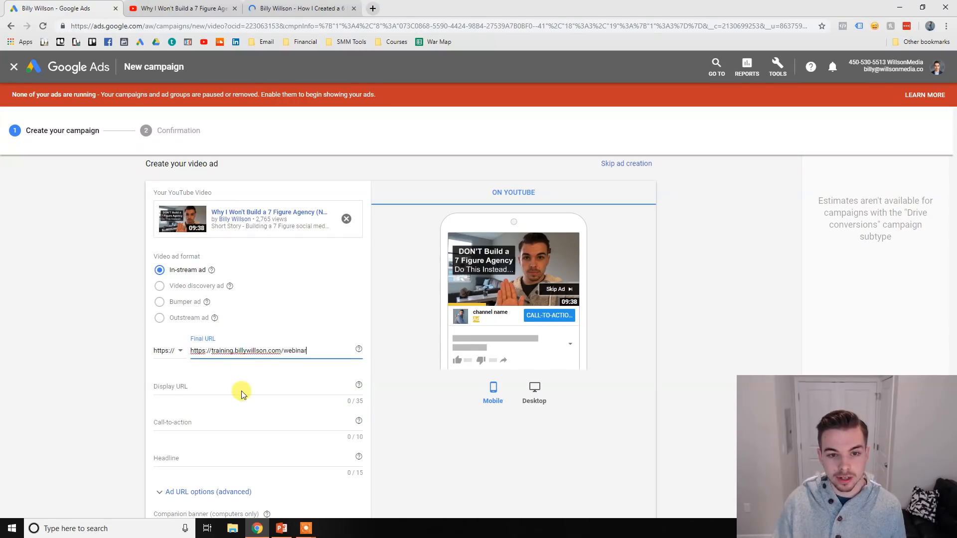
Use the webinar page's address as the Display URL, removing the "/webinar" path so only the domain is left.
left_click(242, 393)
left_click(446, 451)
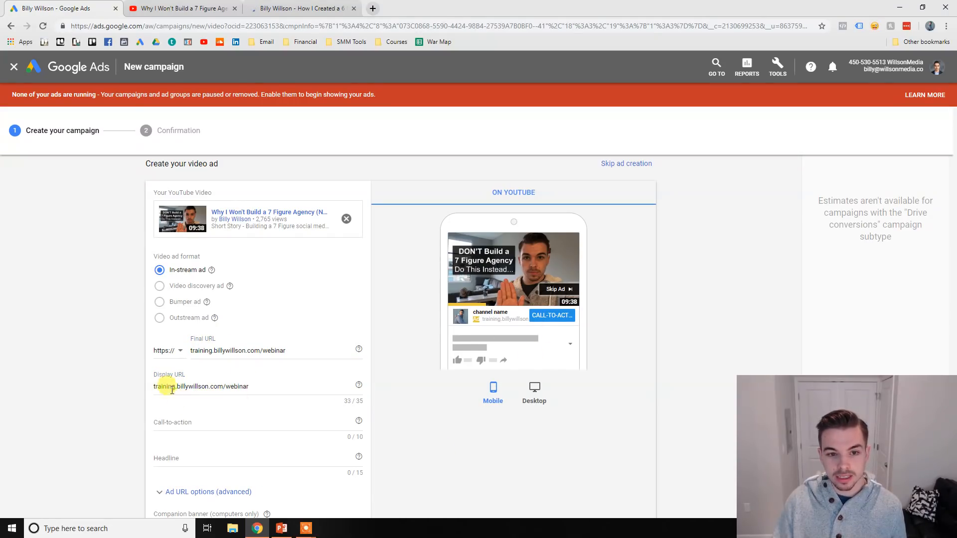
left_click_drag(247, 387, 227, 388)
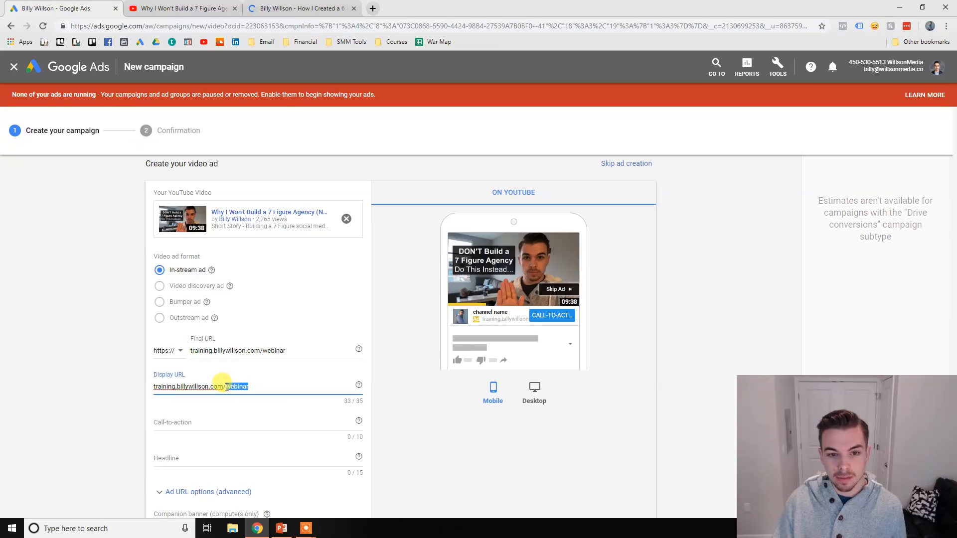
key("BackSpace")
left_click(379, 418)
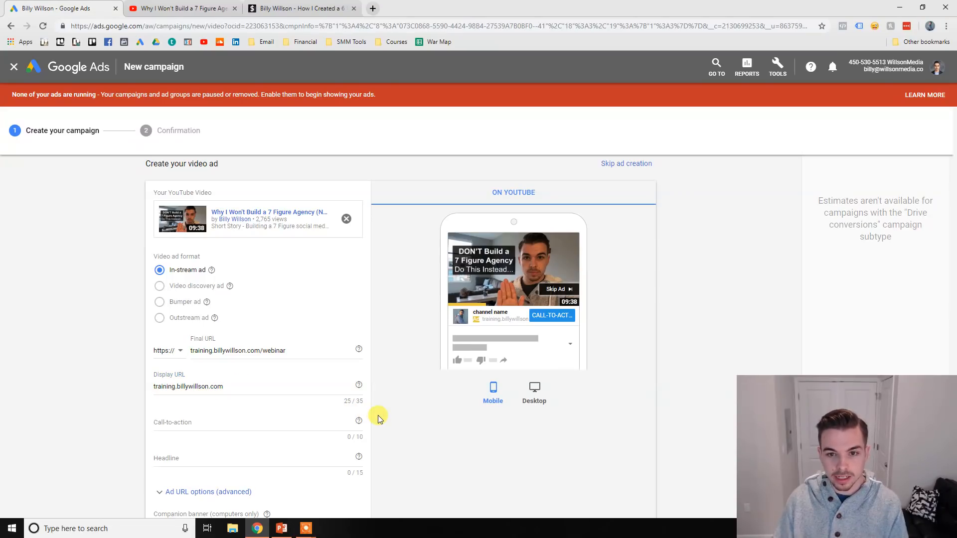
Capitalize the initials of the brand name in the Display URL and compare it with the Final URL.
left_click(177, 387)
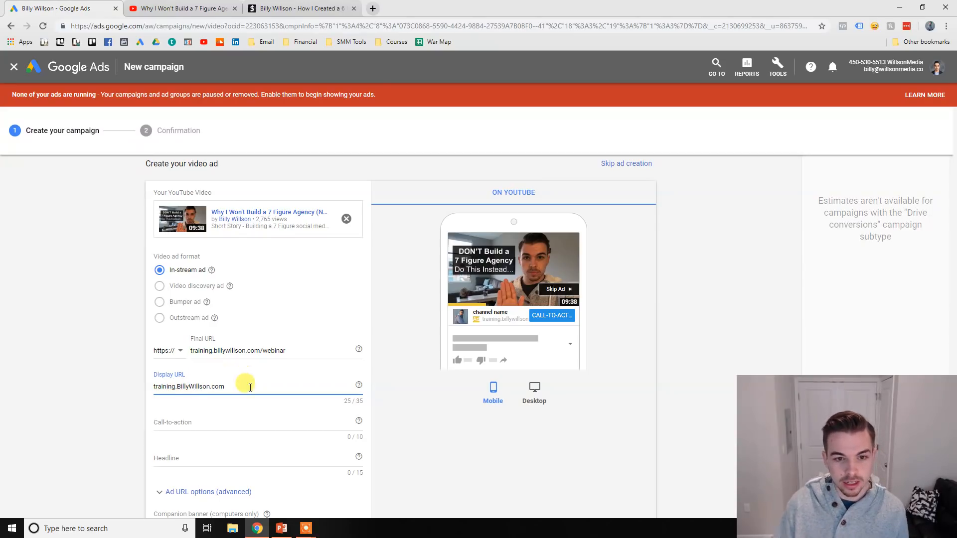
left_click(121, 410)
left_click_drag(222, 387, 150, 386)
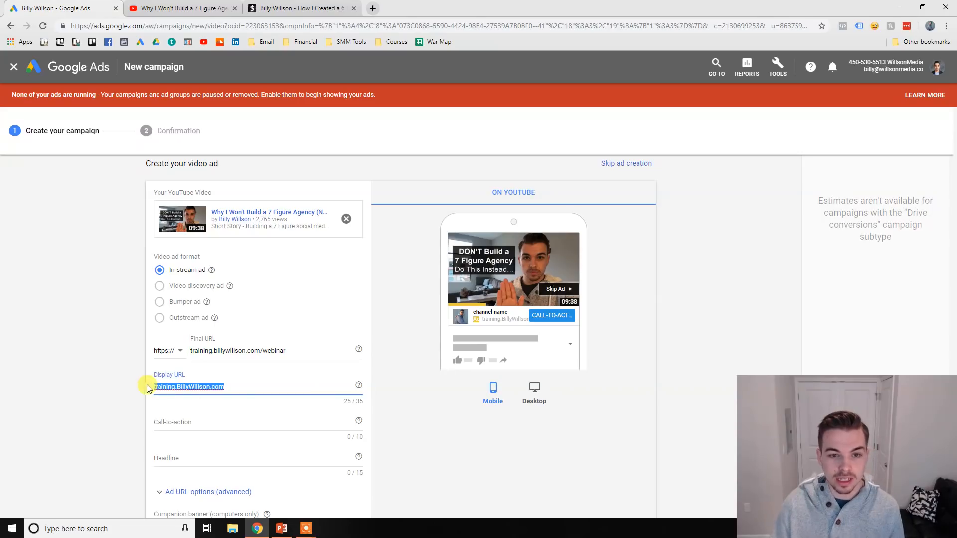
left_click_drag(190, 350, 255, 363)
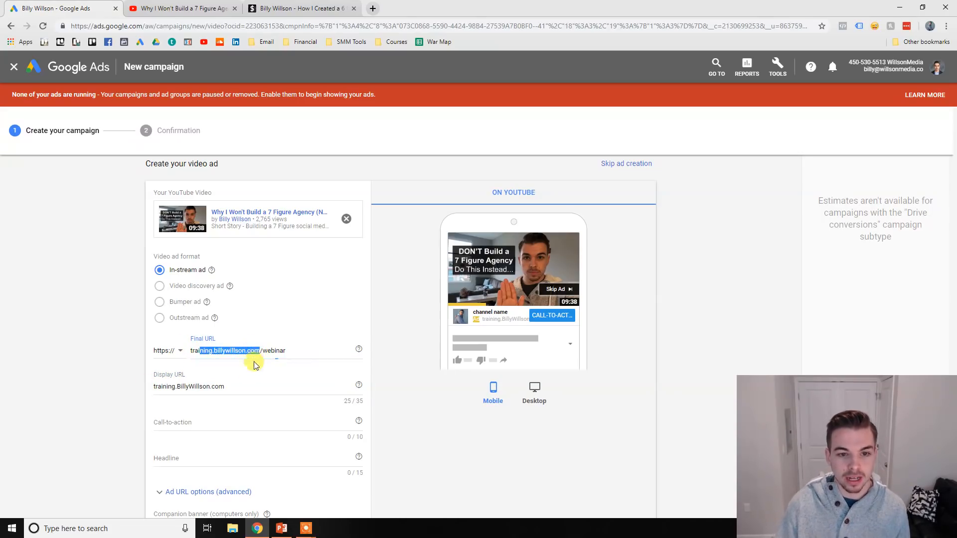
Set the ad's call-to-action to "Sign Up" and its headline to "Free Training".
left_click(216, 429)
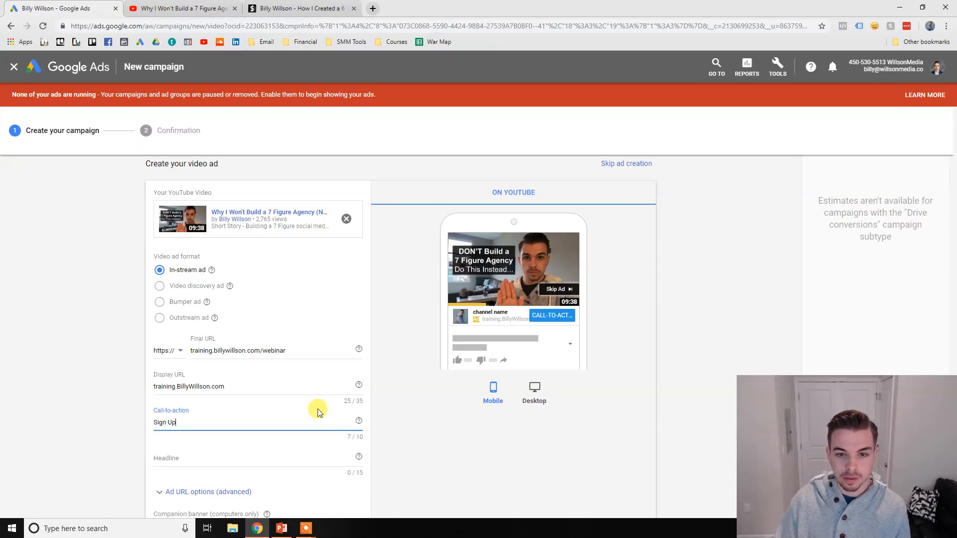
left_click(401, 421)
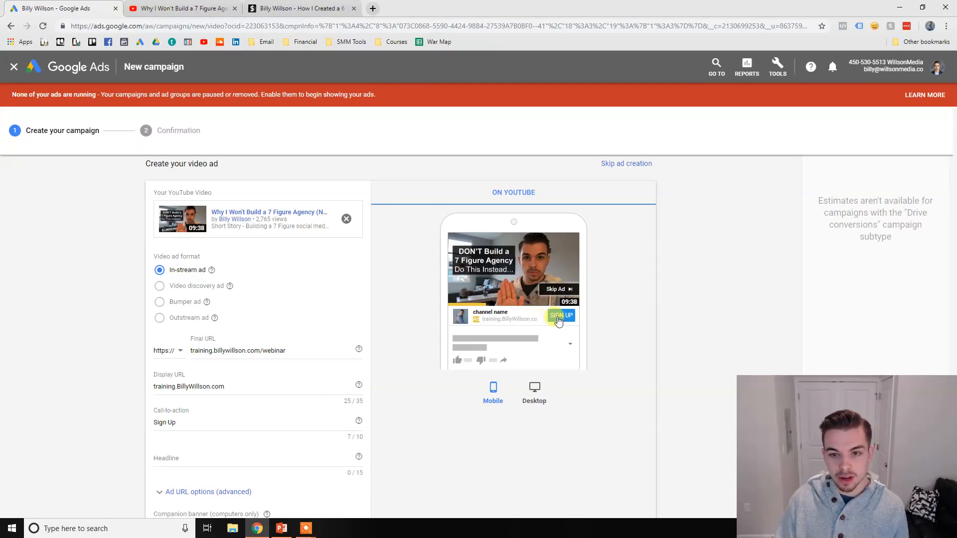
left_click(229, 456)
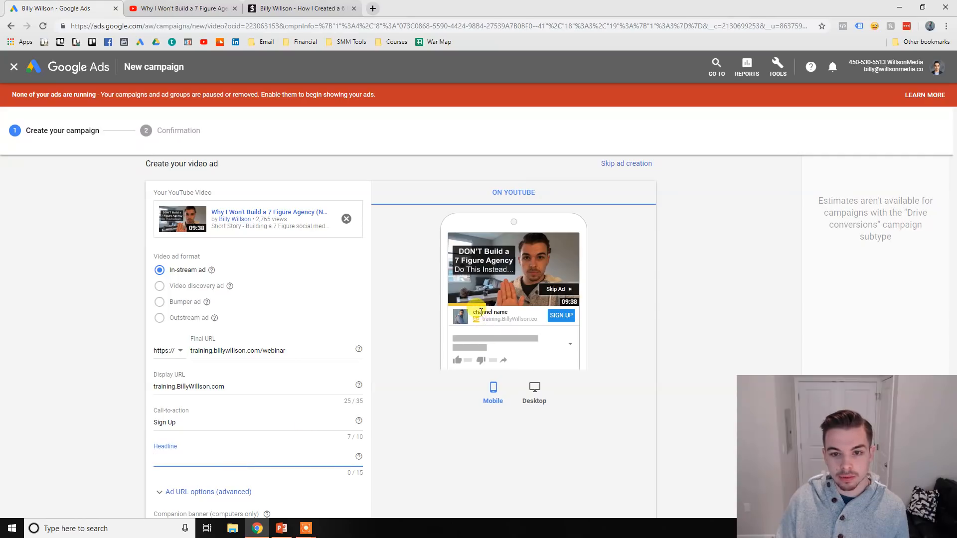
left_click_drag(481, 313, 511, 318)
left_click(263, 457)
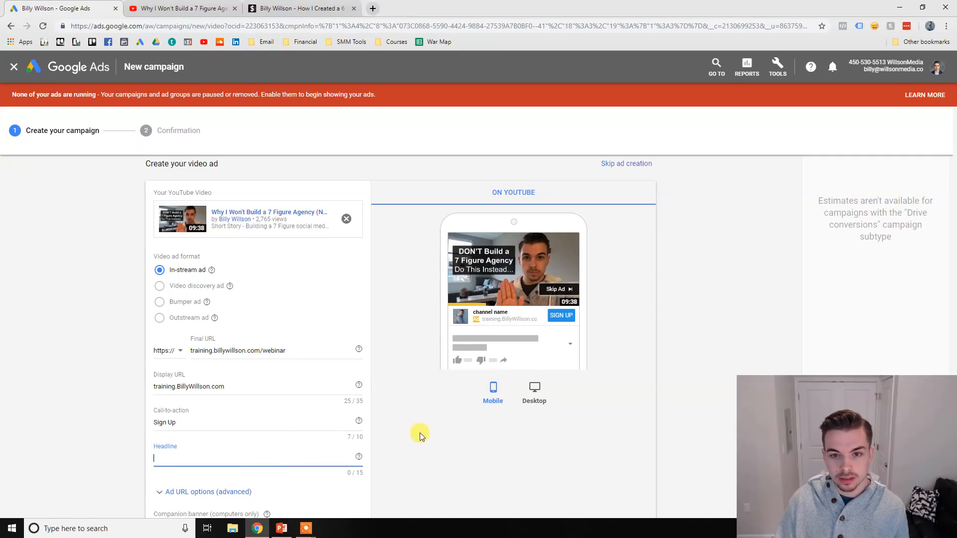
left_click(439, 416)
left_click_drag(310, 455, 62, 450)
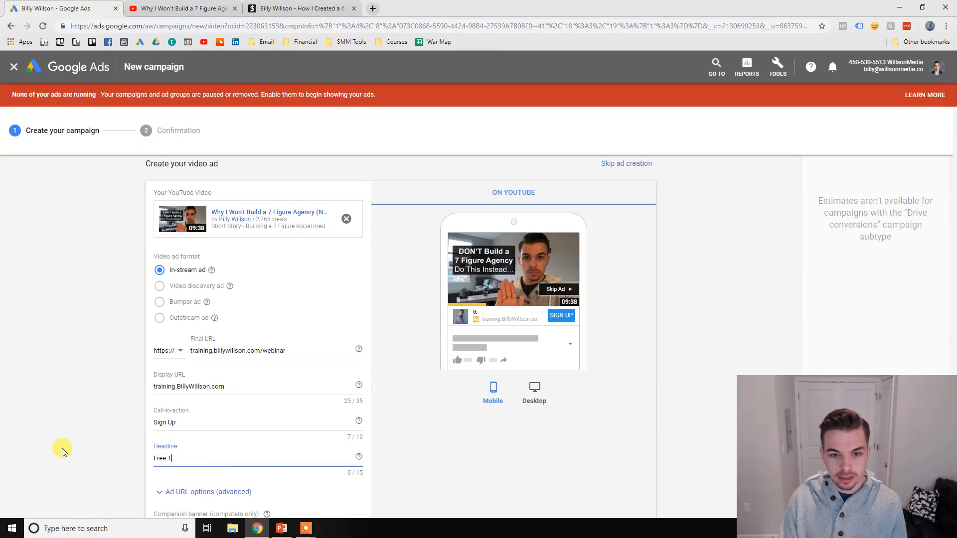
left_click(440, 491)
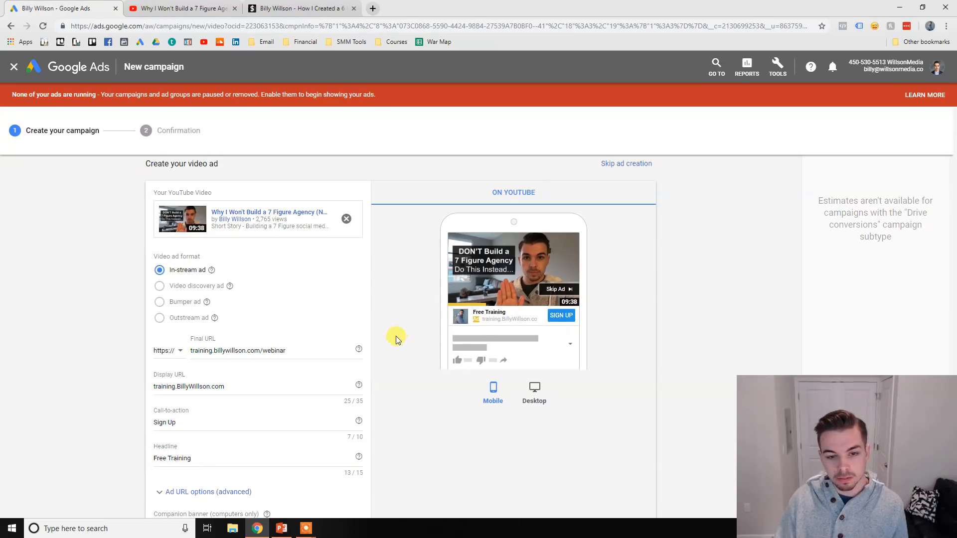
Preview the video ad in its desktop layout and return to the mobile preview.
scroll(398, 339, "down", 2)
scroll(370, 381, "up", 1)
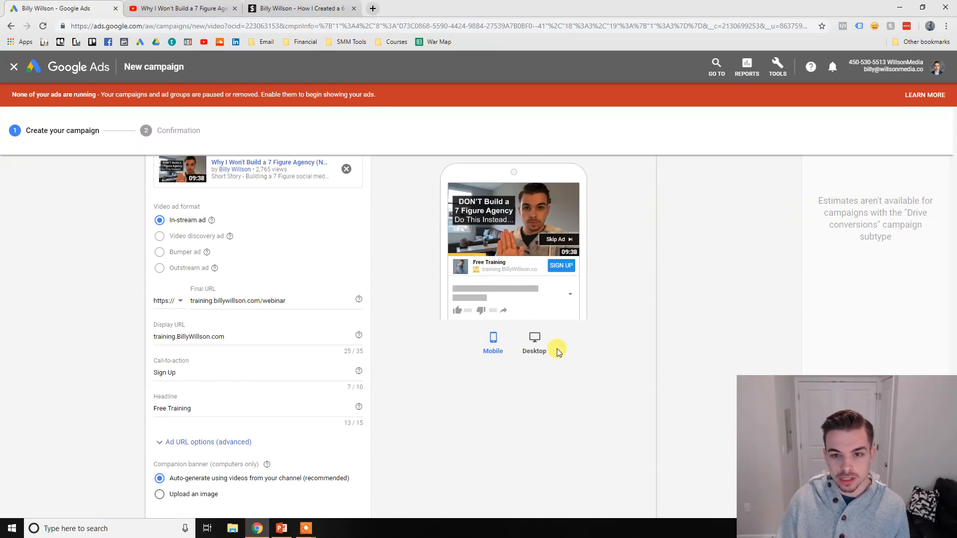
left_click(537, 351)
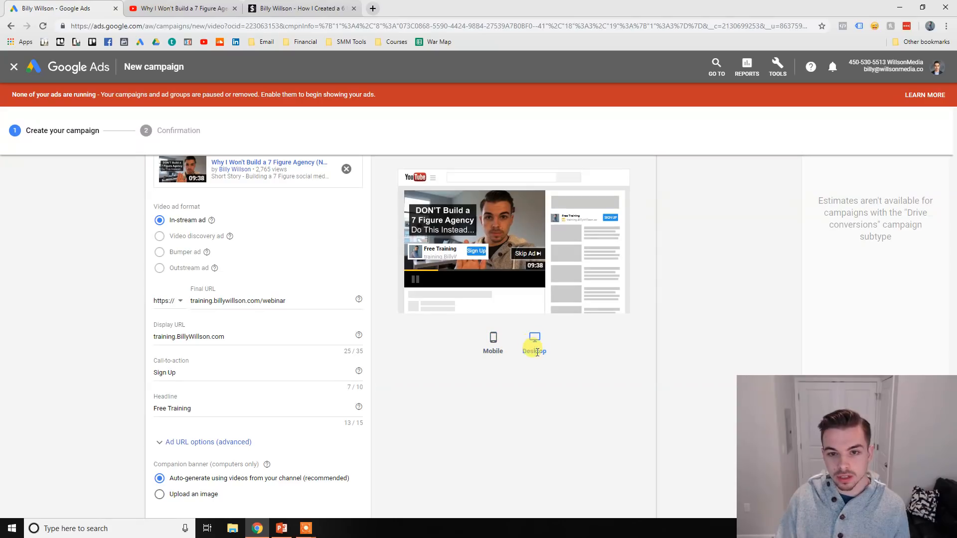
left_click(493, 347)
Copy the ad group name "Leads - Webinar - Subscribers" and paste it as the ad name.
scroll(359, 406, "down", 4)
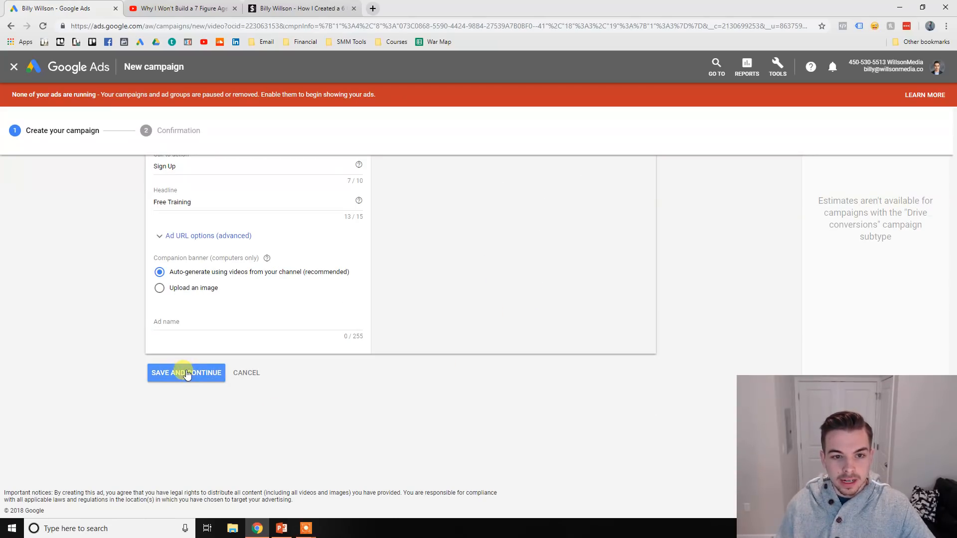
left_click(199, 324)
scroll(271, 426, "up", 15)
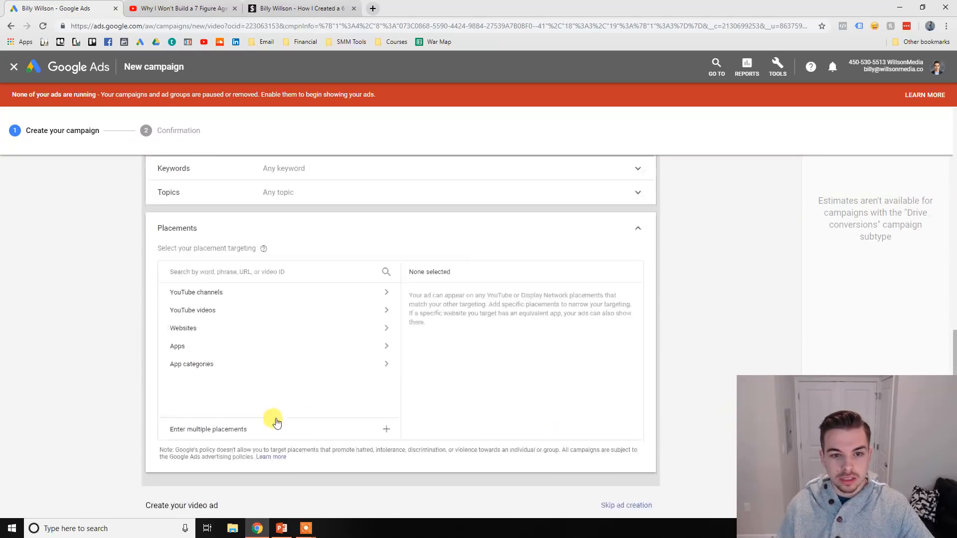
left_click_drag(357, 352, 258, 353)
key("ctrl+c")
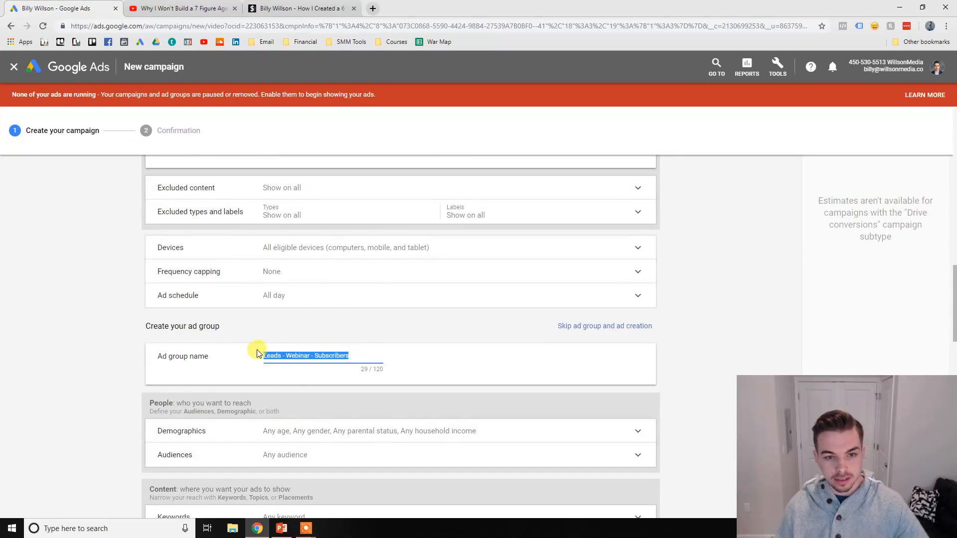
left_click(16, 360)
scroll(20, 354, "down", 12)
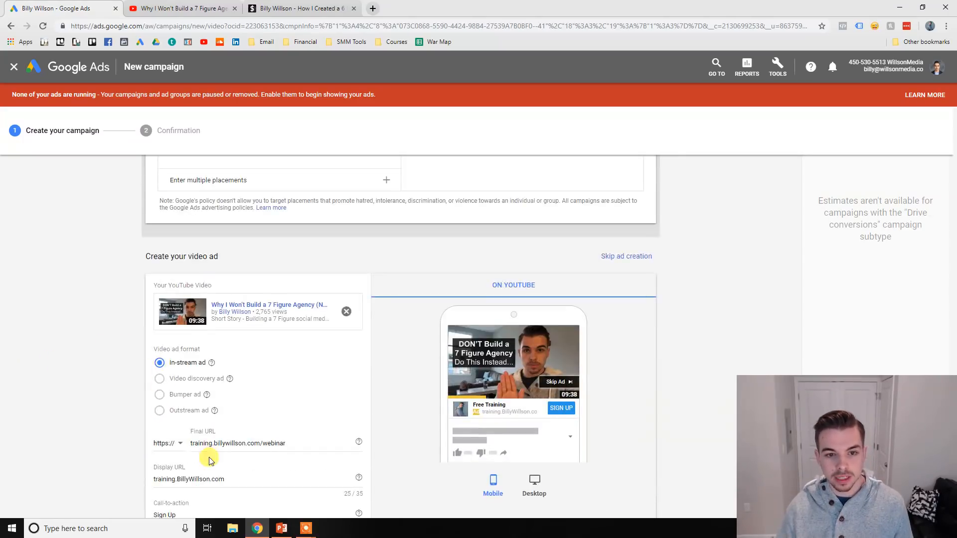
scroll(149, 394, "down", 3)
left_click(214, 369)
key("ctrl+v")
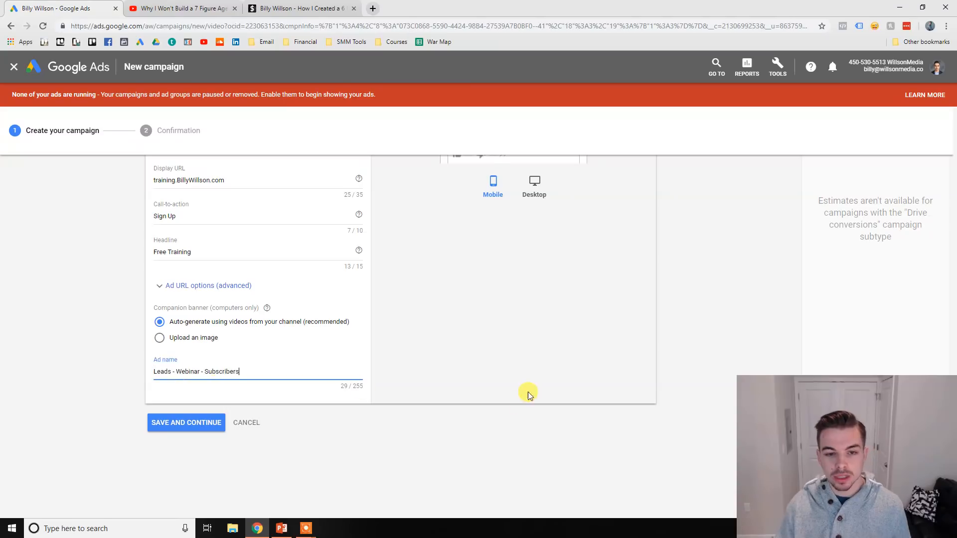
left_click(528, 391)
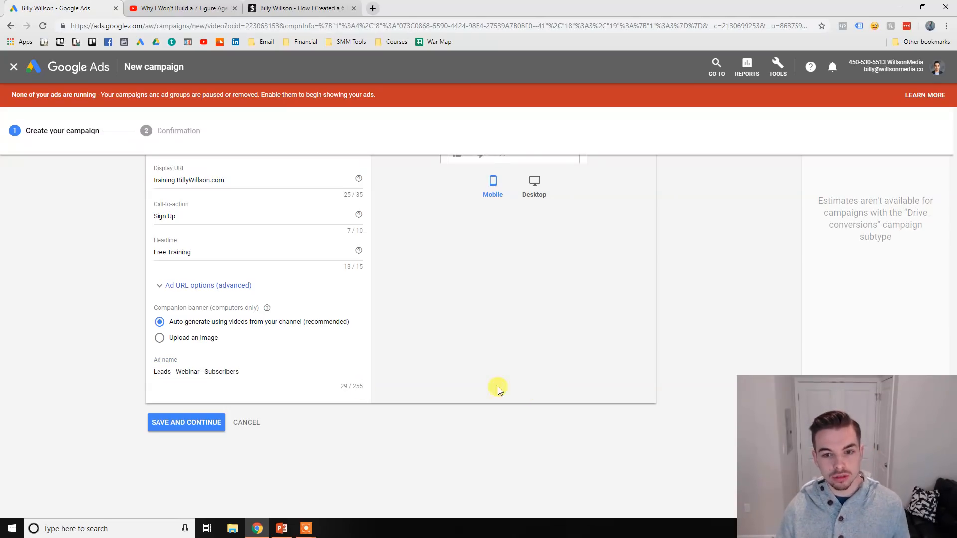
Try to save the campaign and continue, and fill in the missing Target CPA bid with $200.00.
left_click(187, 422)
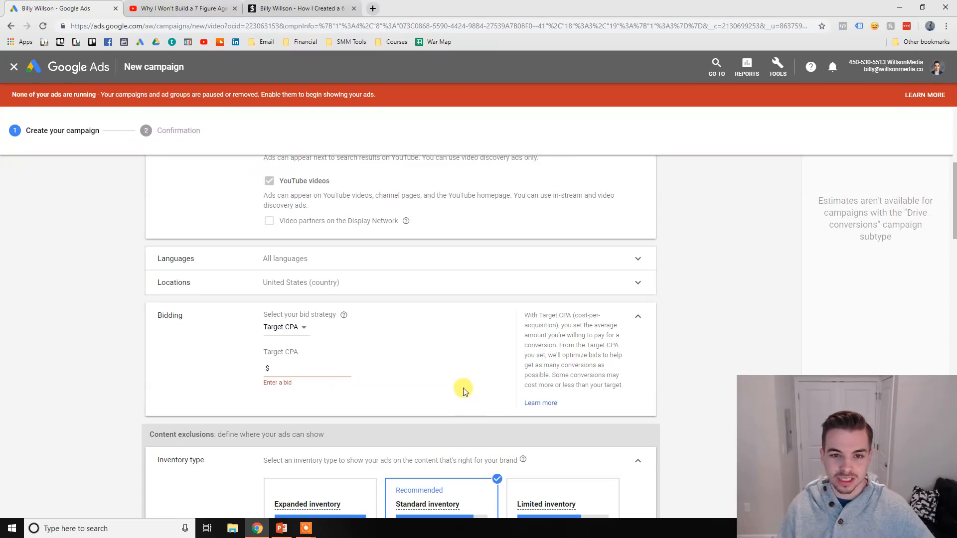
scroll(453, 365, "down", 2)
left_click(306, 272)
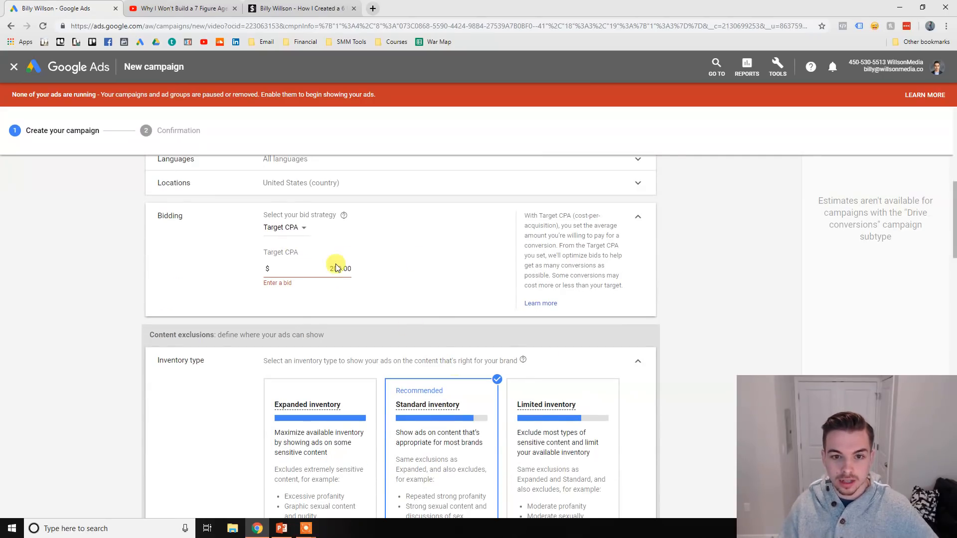
left_click_drag(317, 270, 380, 274)
left_click_drag(324, 266, 360, 270)
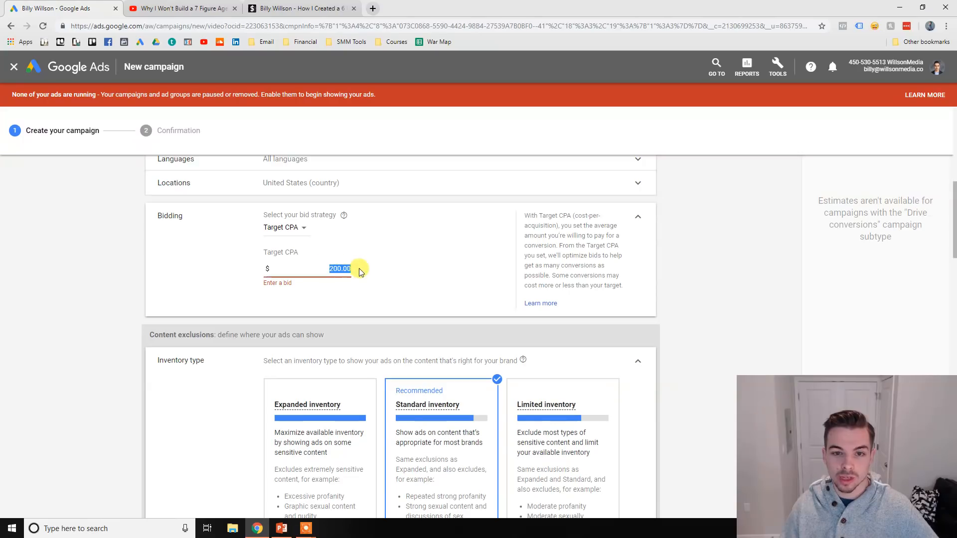
left_click(398, 266)
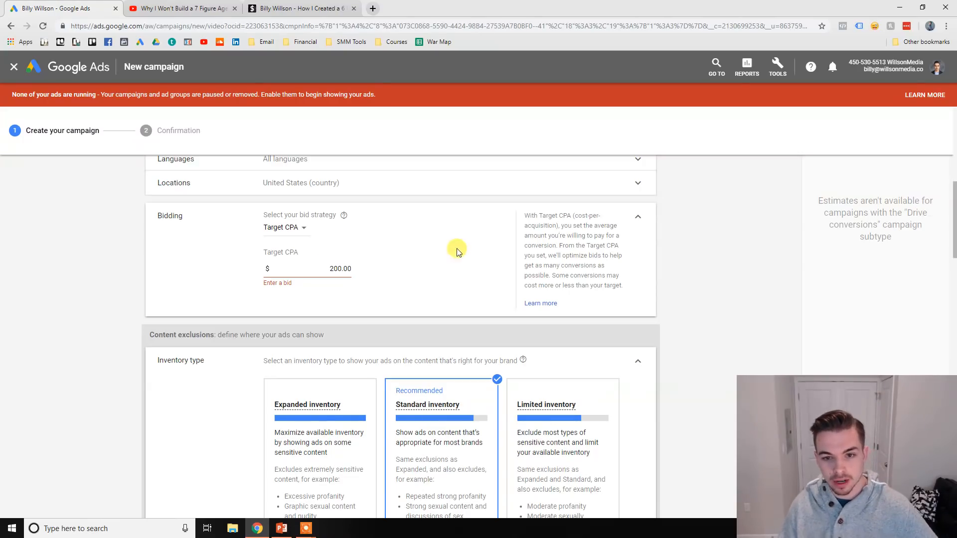
Save the completed campaign and continue past the confirmation to the campaign's ad groups page.
scroll(455, 249, "down", 20)
scroll(366, 250, "down", 2)
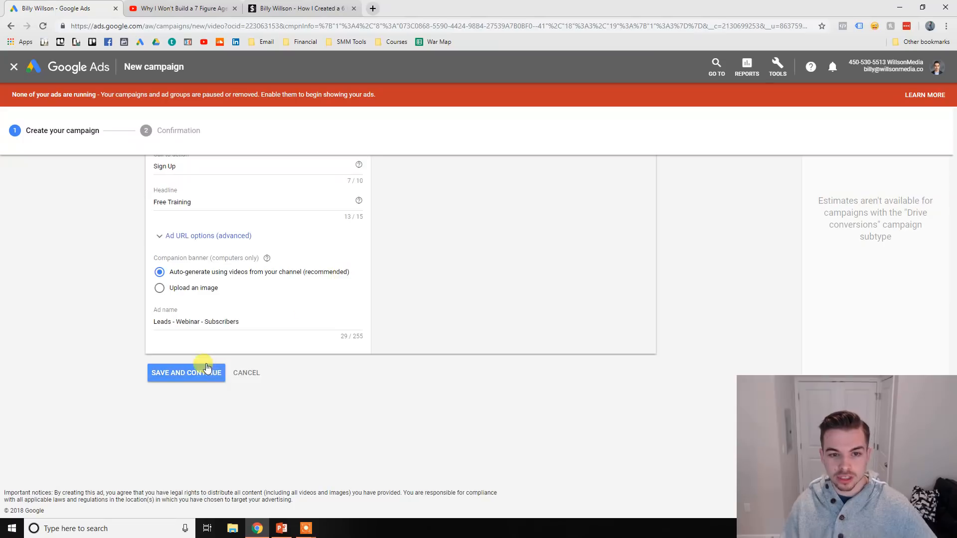
left_click(200, 372)
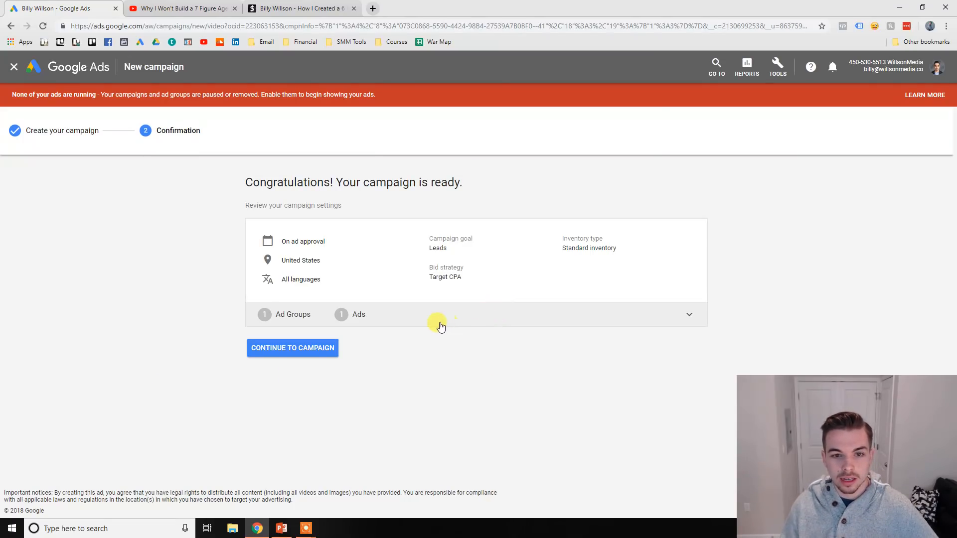
left_click(310, 355)
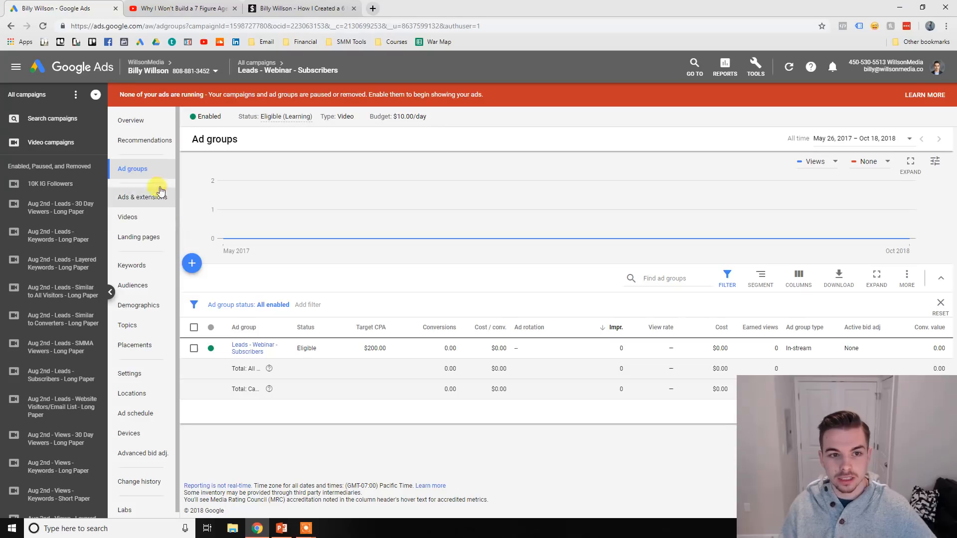
Show ad groups of every status by setting the ad group status filter to All.
scroll(76, 240, "down", 8)
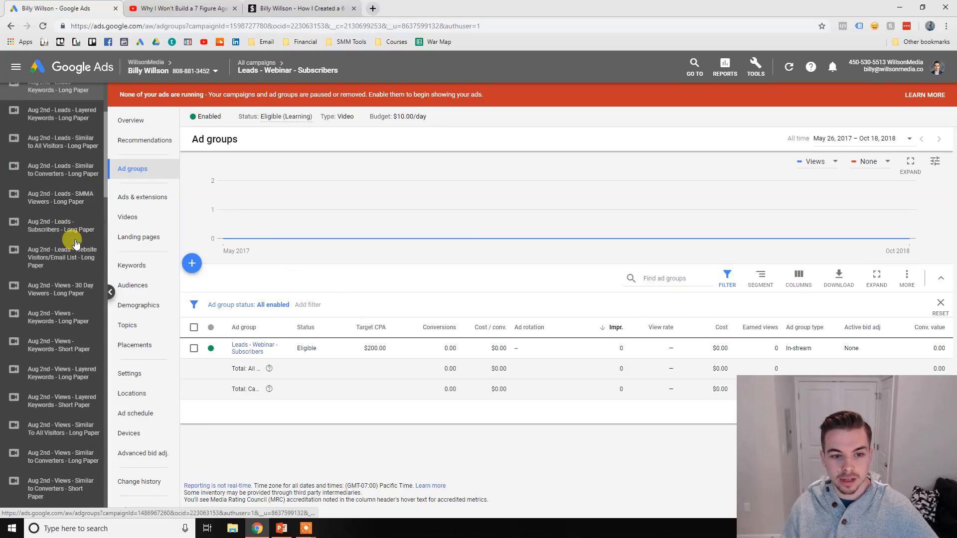
scroll(78, 245, "up", 8)
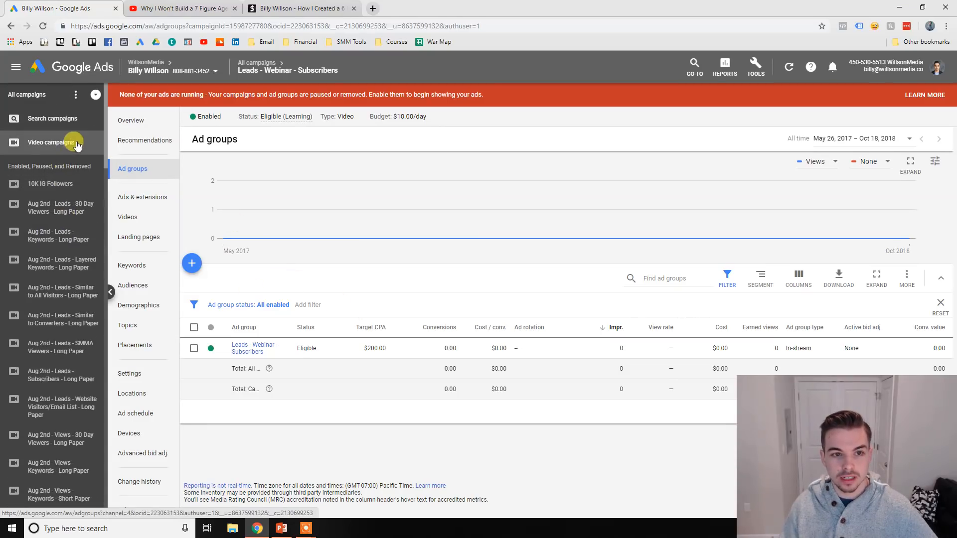
left_click(75, 94)
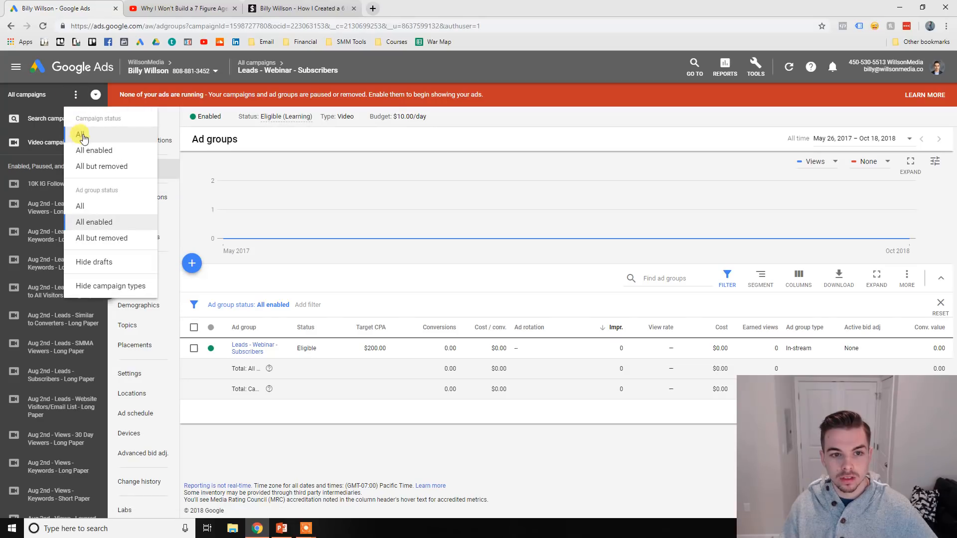
left_click(80, 205)
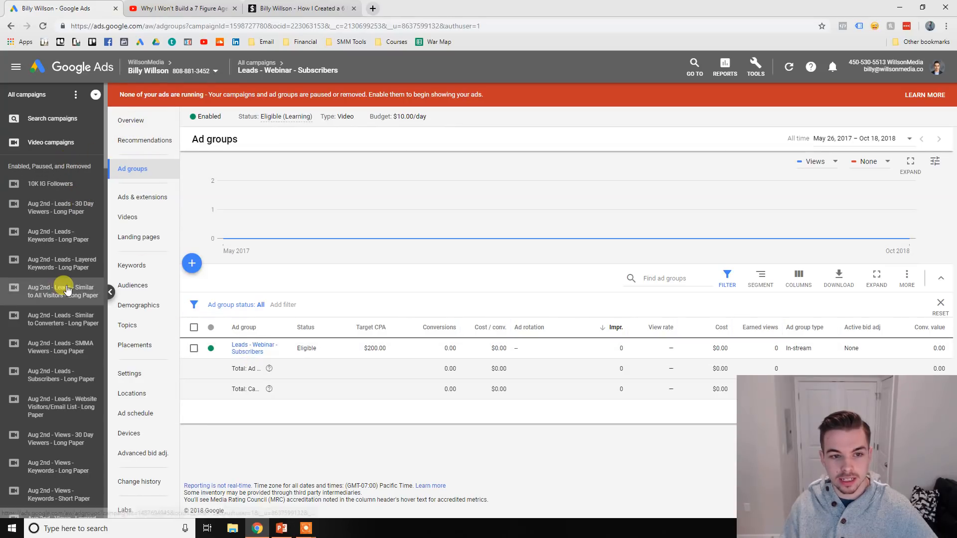
Find the "Leads - Webinar - Subscribers" campaign in the campaign list and change its status to Paused.
scroll(67, 286, "down", 2)
scroll(67, 286, "down", 10)
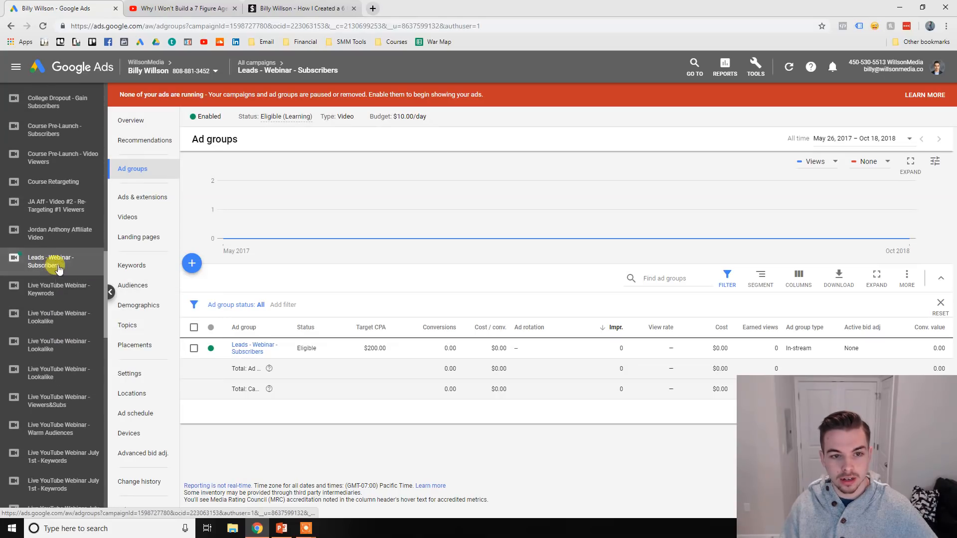
left_click(212, 117)
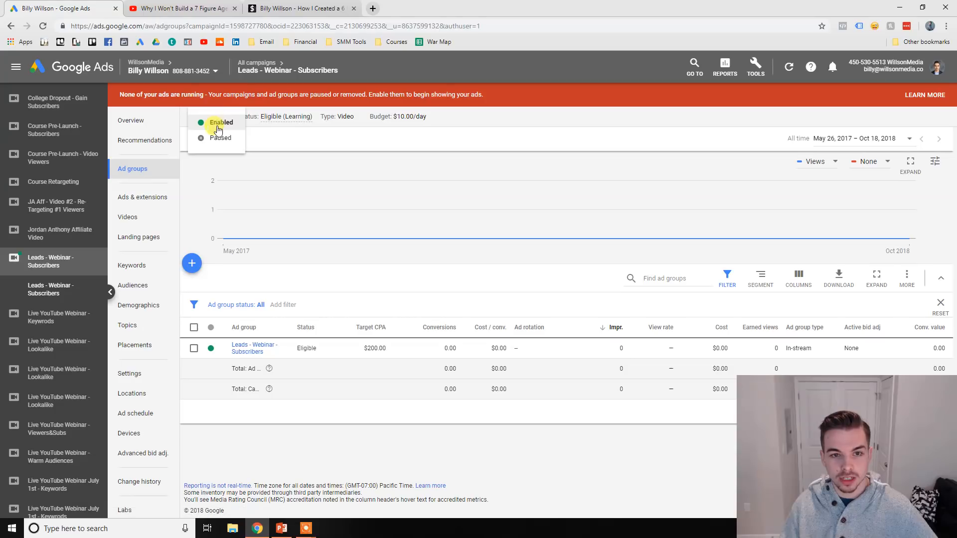
left_click(213, 132)
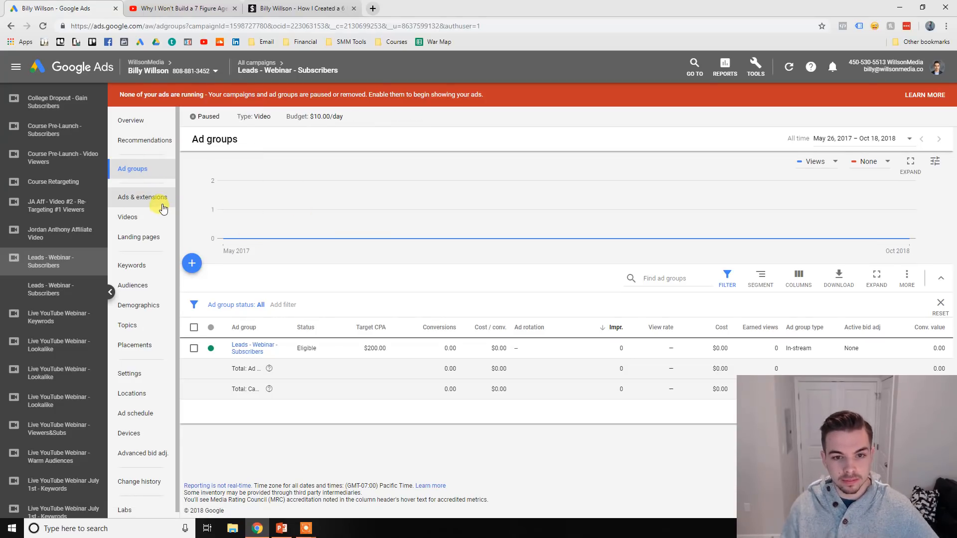
Open the Call-to-Action overlay of the campaign's video and enter the headline "Free Training".
left_click(145, 200)
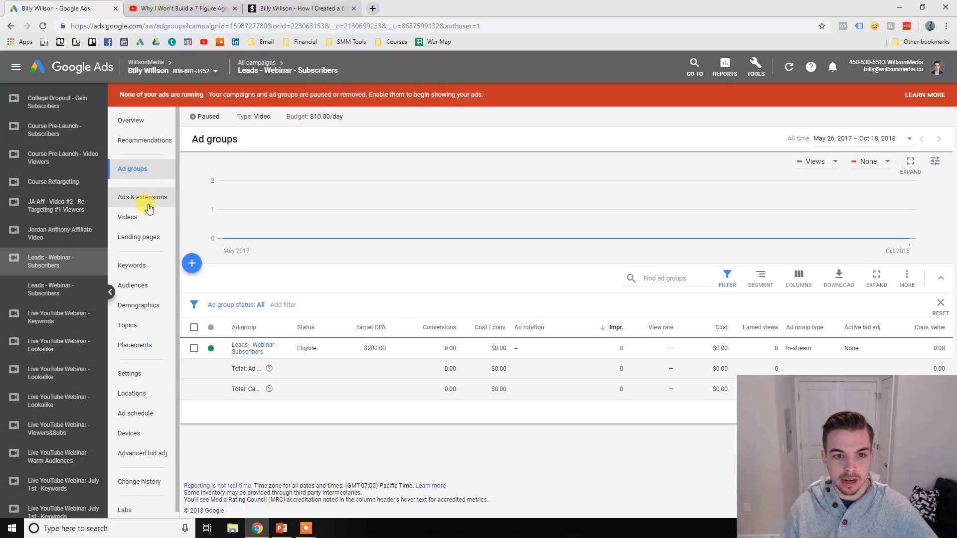
left_click(150, 220)
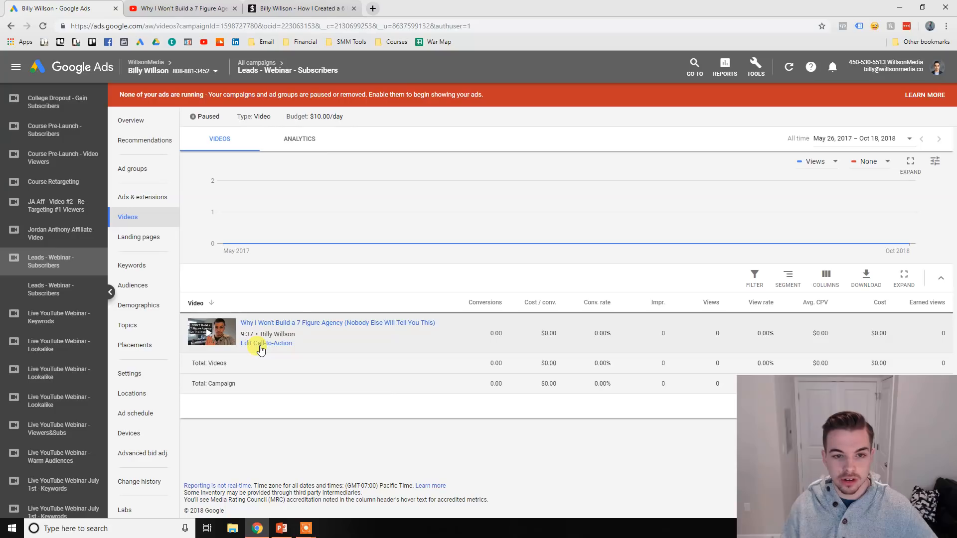
left_click(259, 344)
left_click(277, 342)
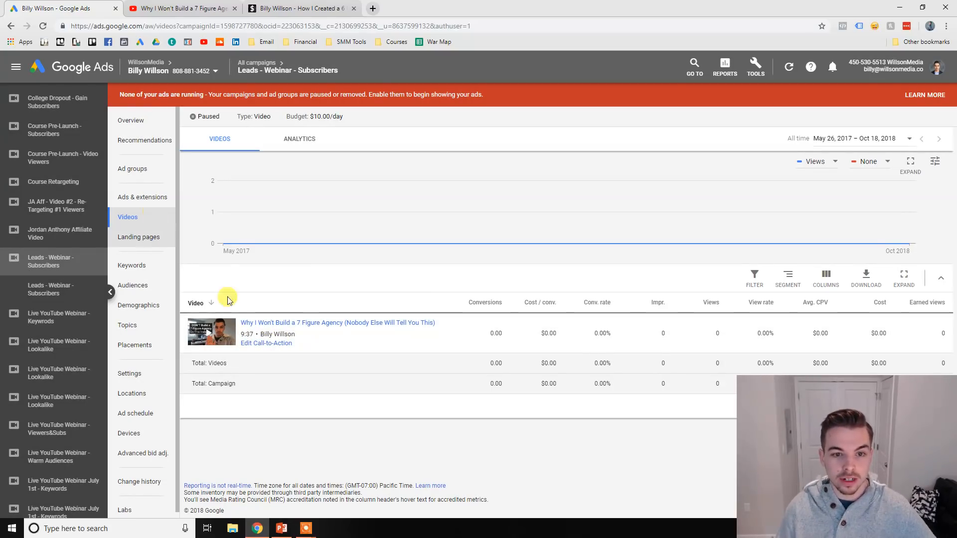
left_click(274, 345)
left_click(382, 221)
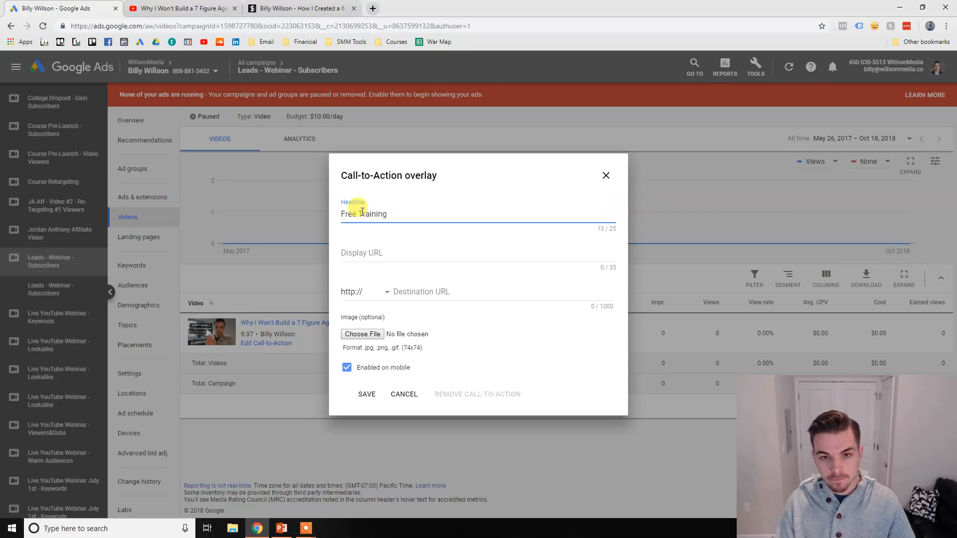
Copy the full address of the webinar landing page and paste it as the overlay's display URL.
left_click(398, 249)
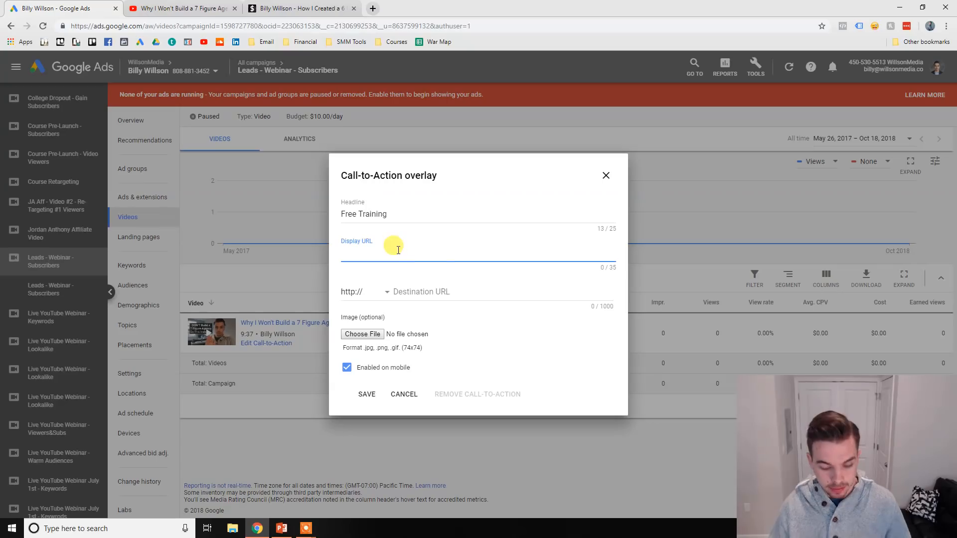
left_click(242, 8)
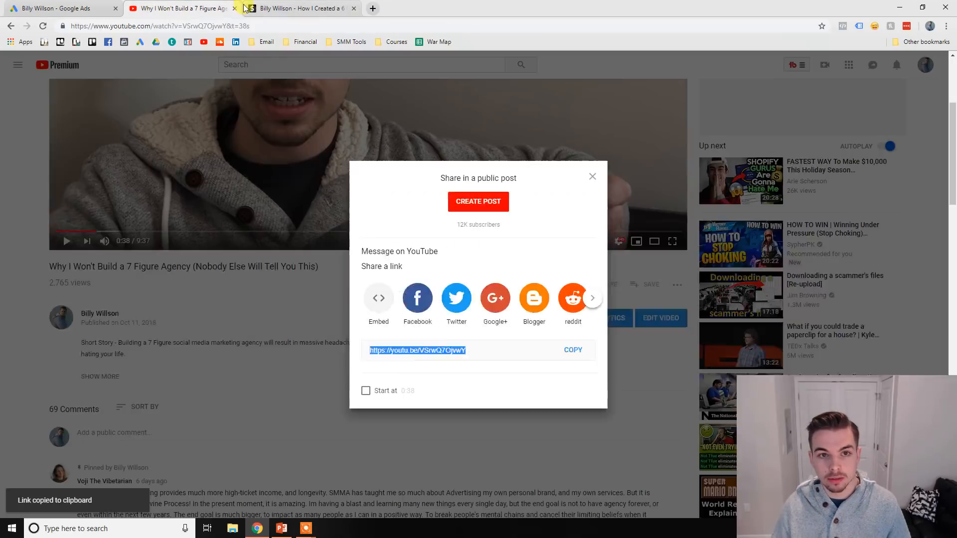
left_click(246, 8)
left_click(184, 26)
key("ctrl+c")
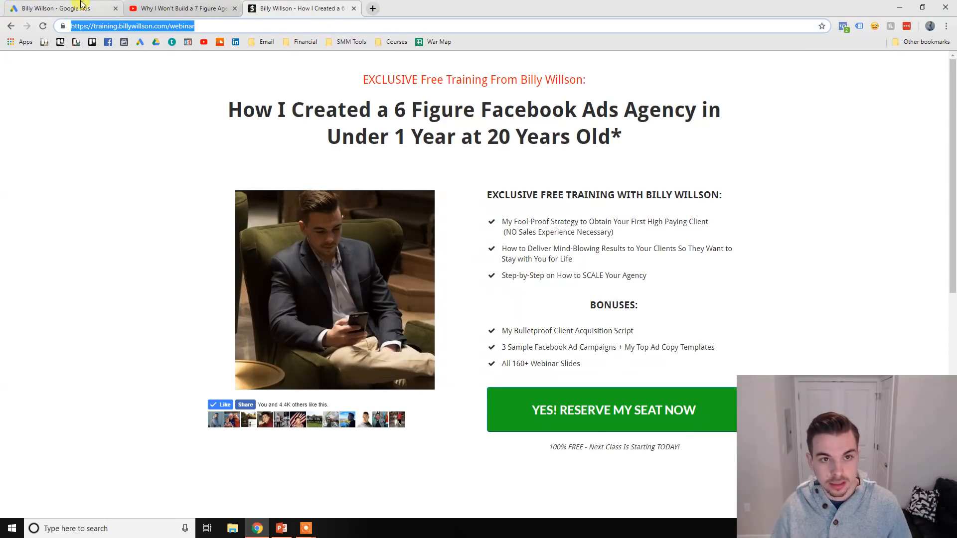
left_click(82, 4)
triple_click(453, 250)
key("ctrl+v")
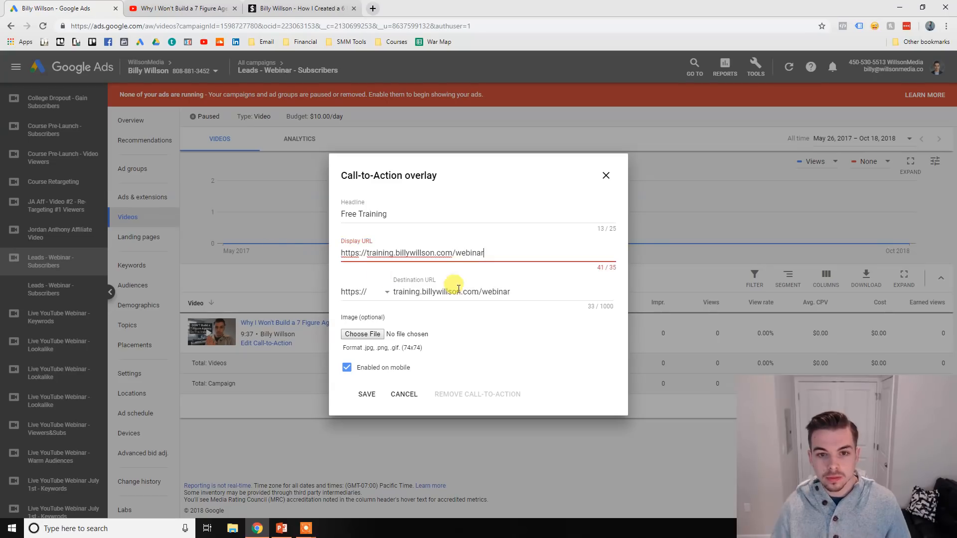
Clear the overlay's display URL and set its destination URL to the https webinar landing page address.
triple_click(518, 293)
key("ctrl+v")
left_click_drag(491, 253, 200, 244)
key("ctrl+c")
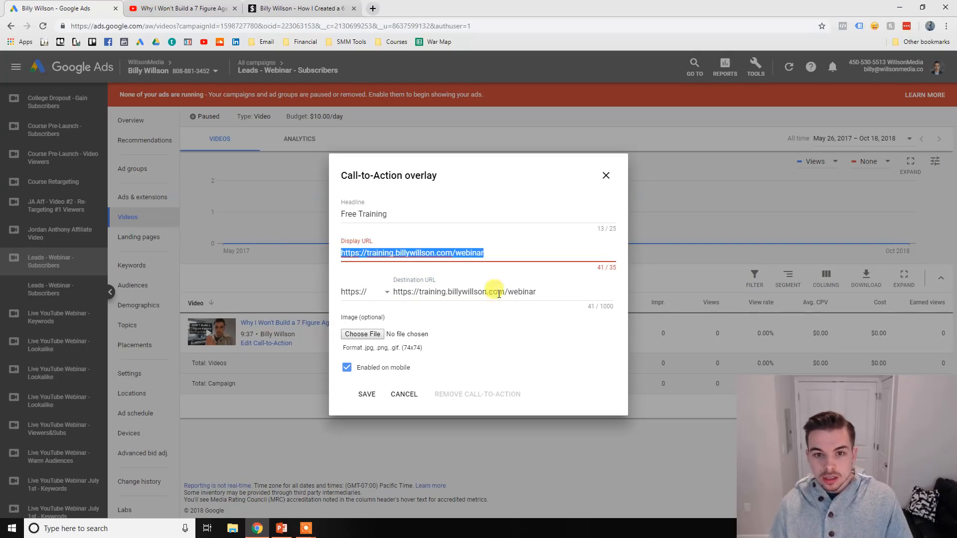
key("BackSpace")
left_click(516, 298)
key("ctrl+v")
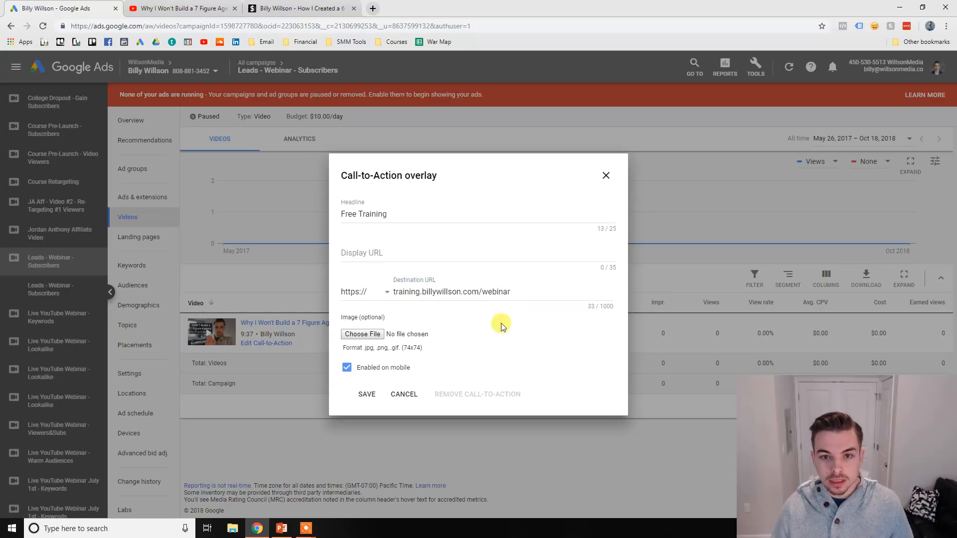
Copy the destination's domain without the "/webinar" path and paste it as the overlay's display URL.
left_click(428, 259)
left_click_drag(479, 292, 368, 280)
key("ctrl+c")
left_click(427, 257)
key("ctrl+v")
Search the Pictures folder for "click here", add the Click-Here image to the overlay, and save the overlay.
left_click(360, 334)
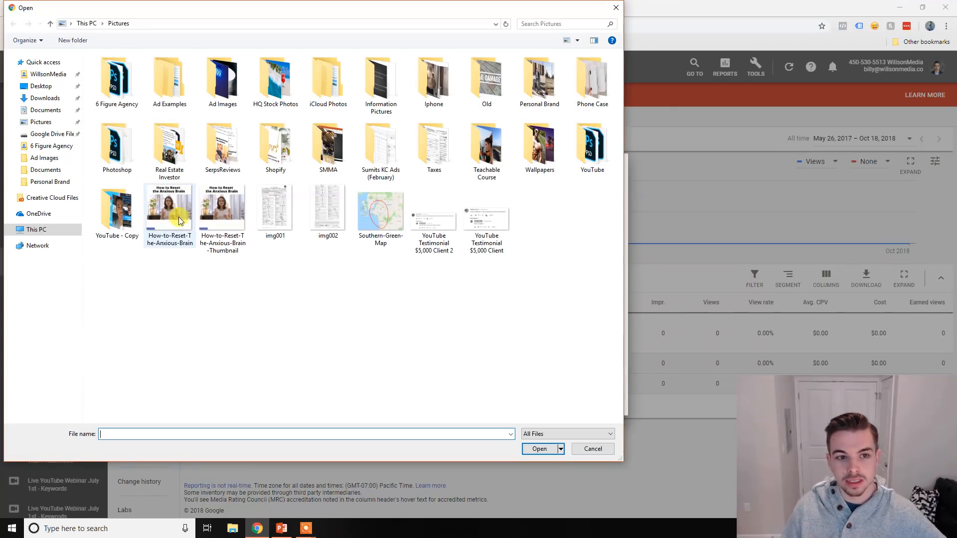
left_click(567, 22)
type("click here")
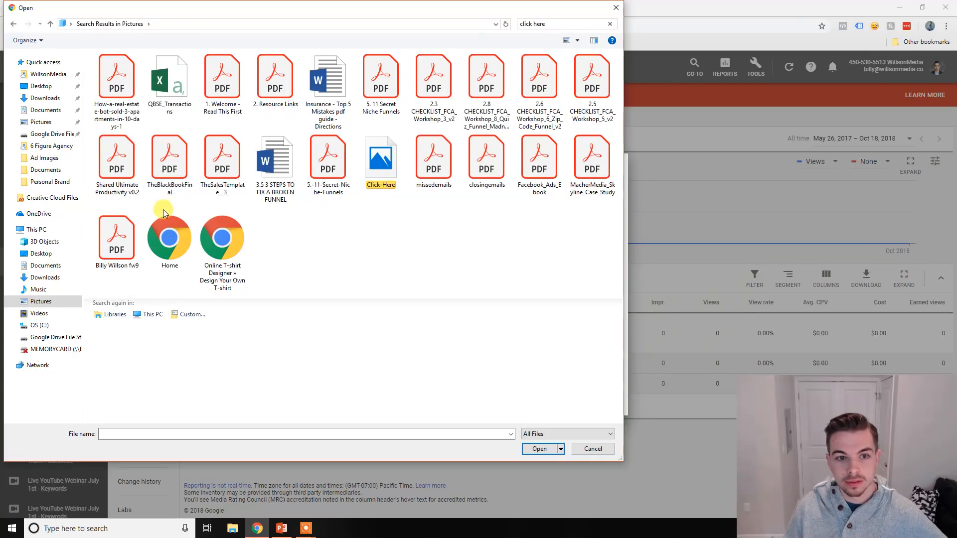
double_click(374, 165)
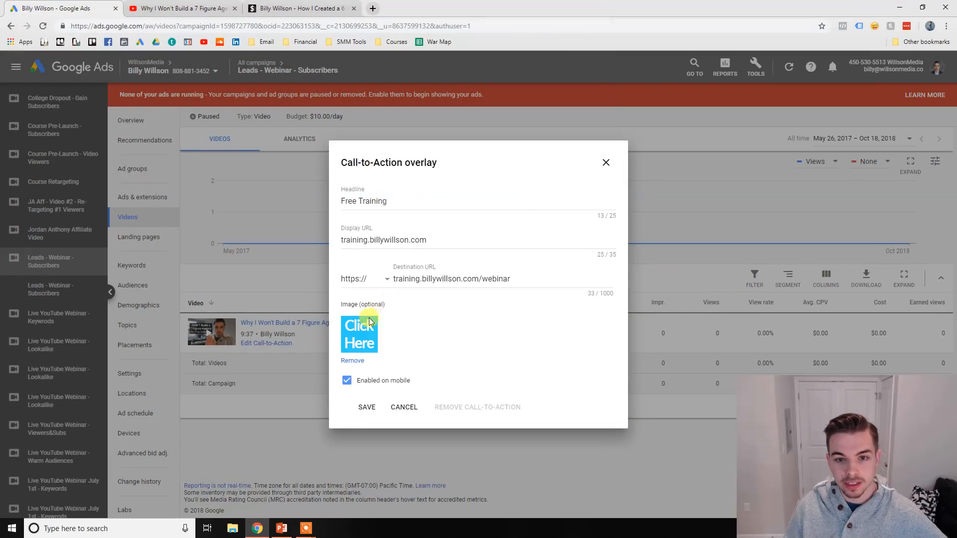
left_click(368, 408)
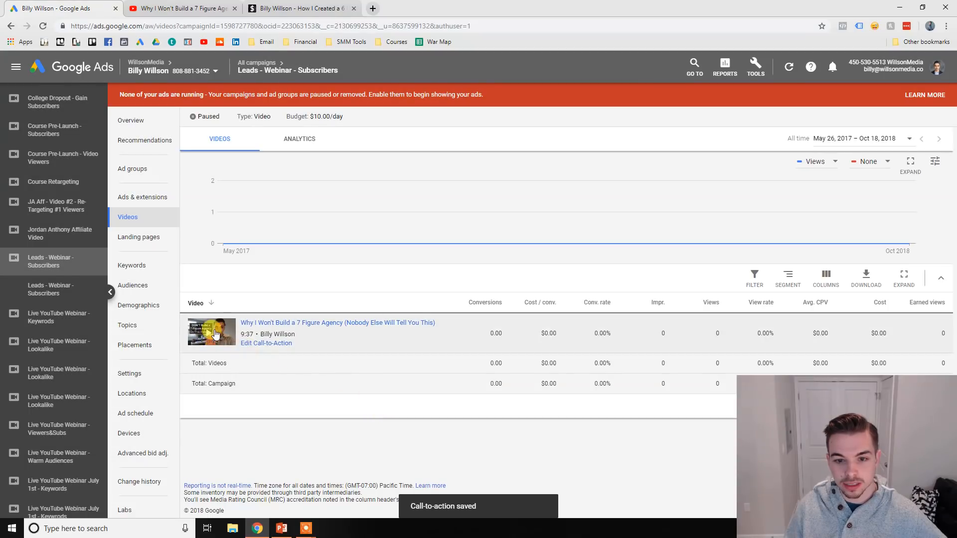
Preview the campaign's video, and reopen and resave its Call-to-Action overlay.
left_click(212, 331)
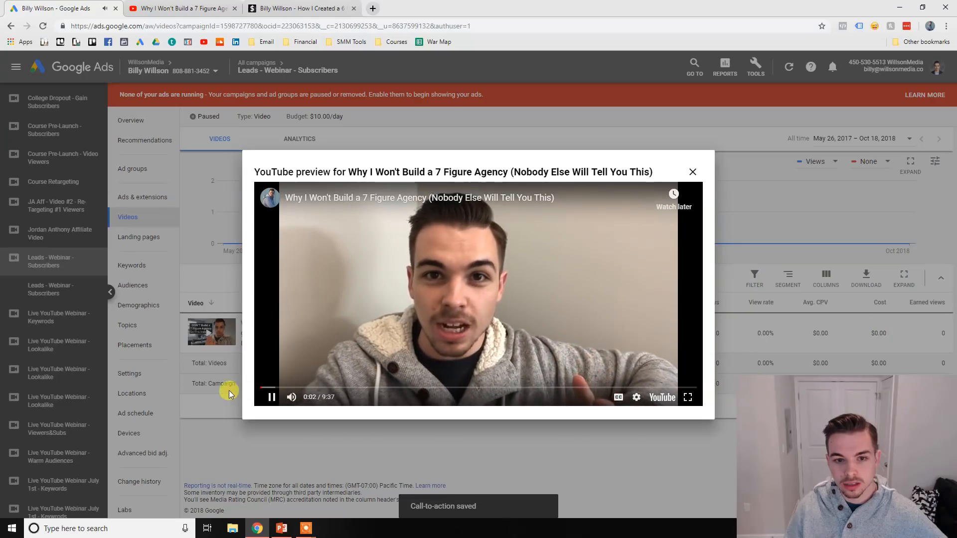
left_click(694, 172)
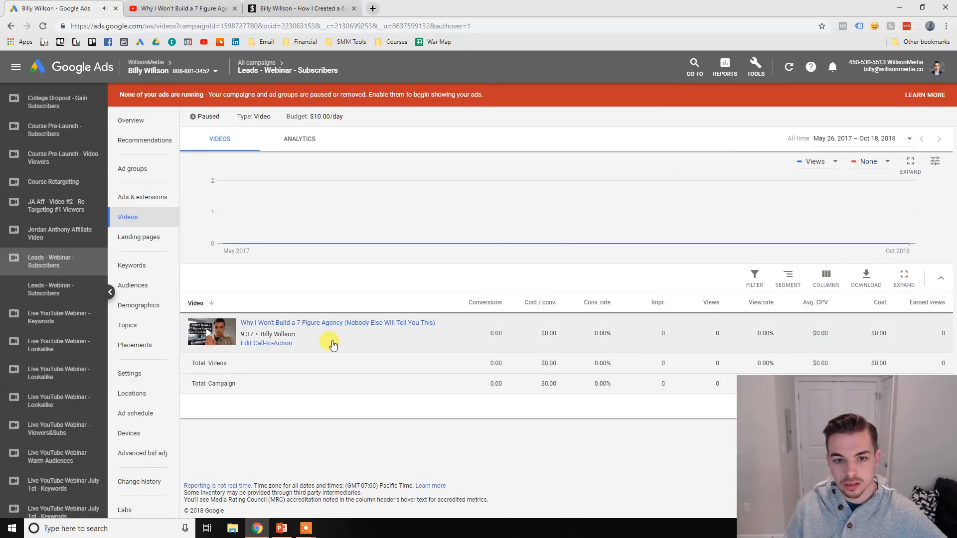
left_click(274, 344)
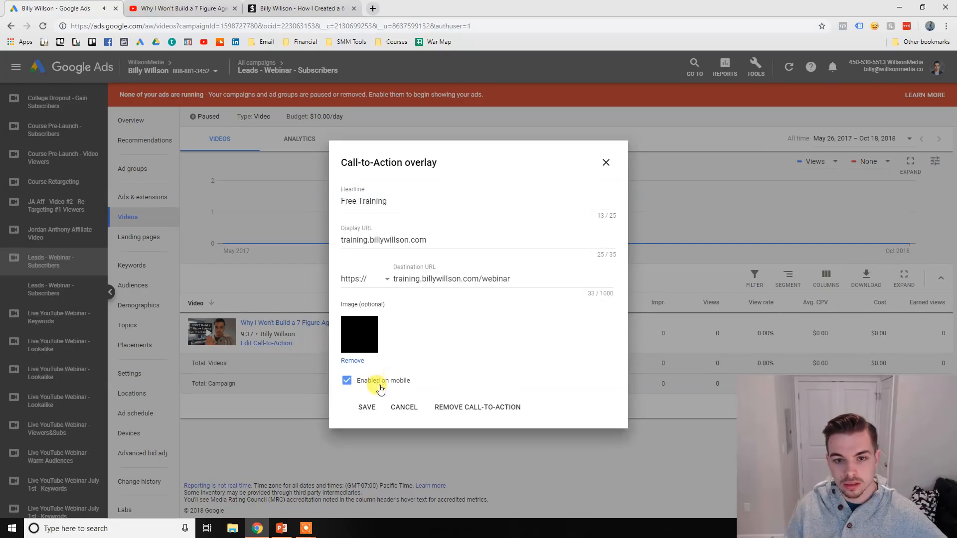
left_click(369, 406)
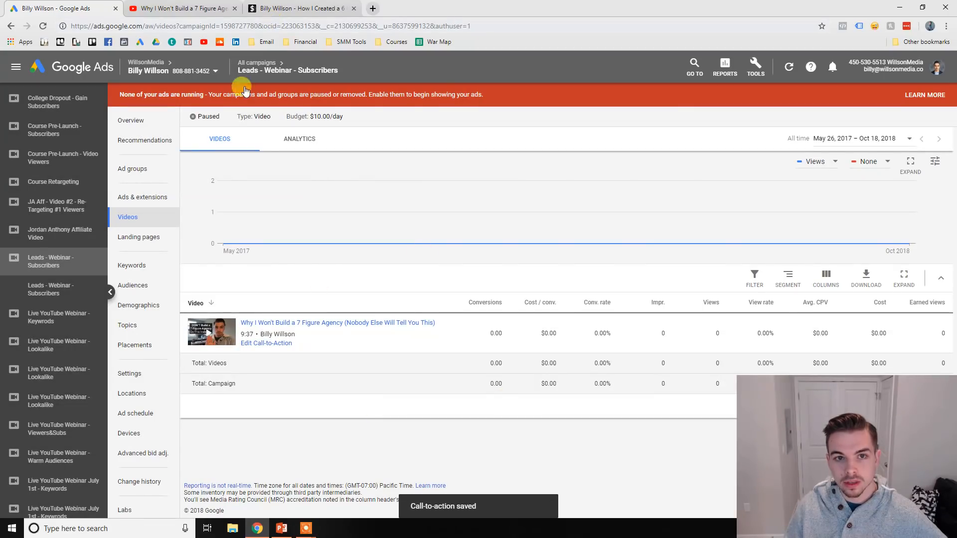
Preview the video once more around 0:36 and remove its Call-to-Action overlay.
left_click(231, 337)
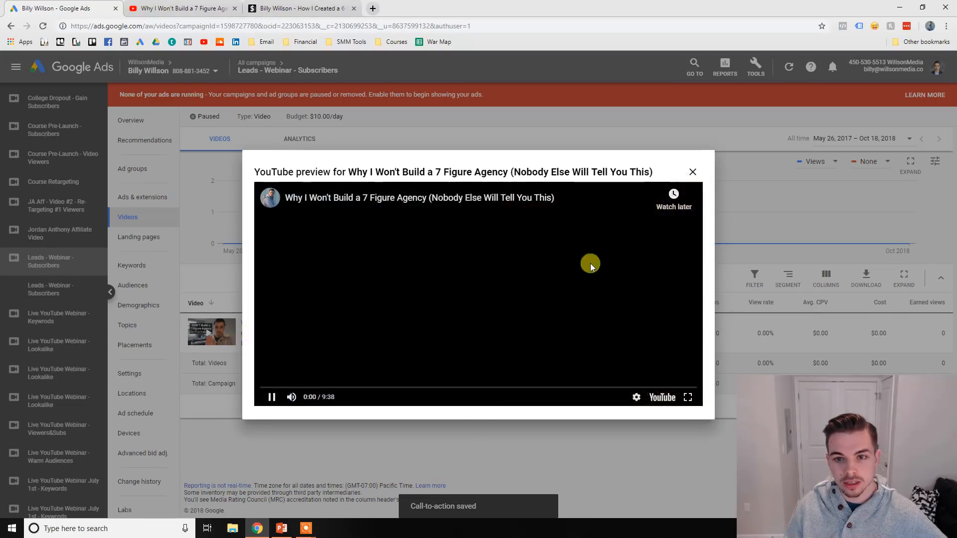
left_click(299, 368)
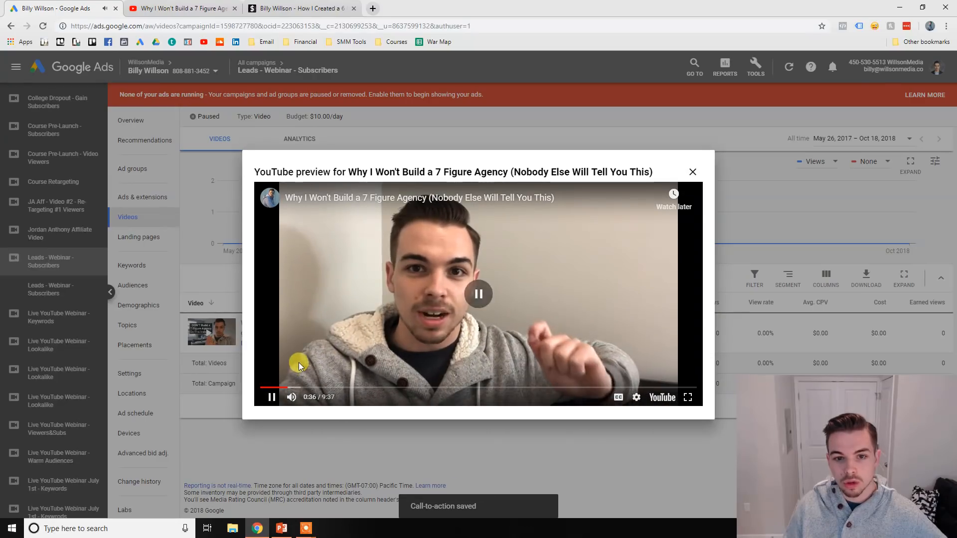
left_click(681, 313)
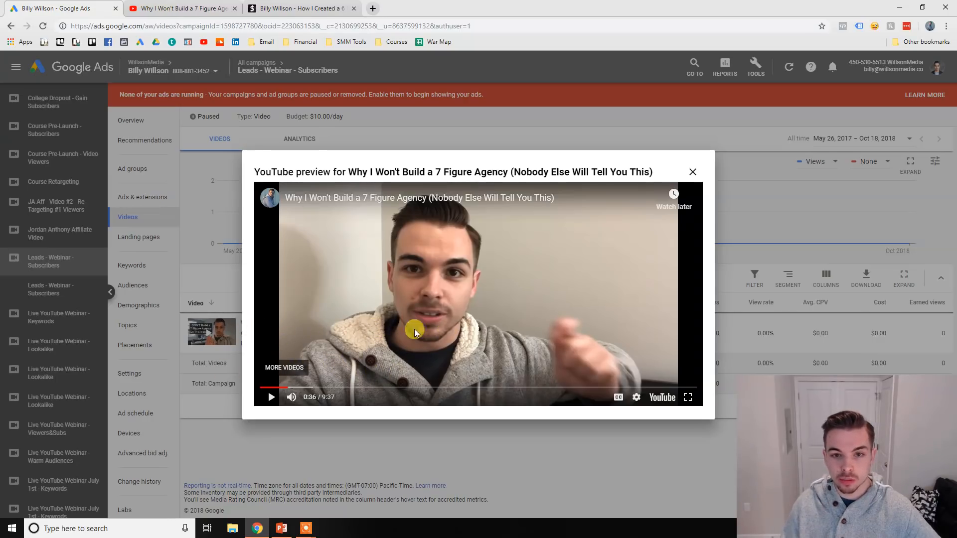
left_click(693, 174)
left_click(282, 343)
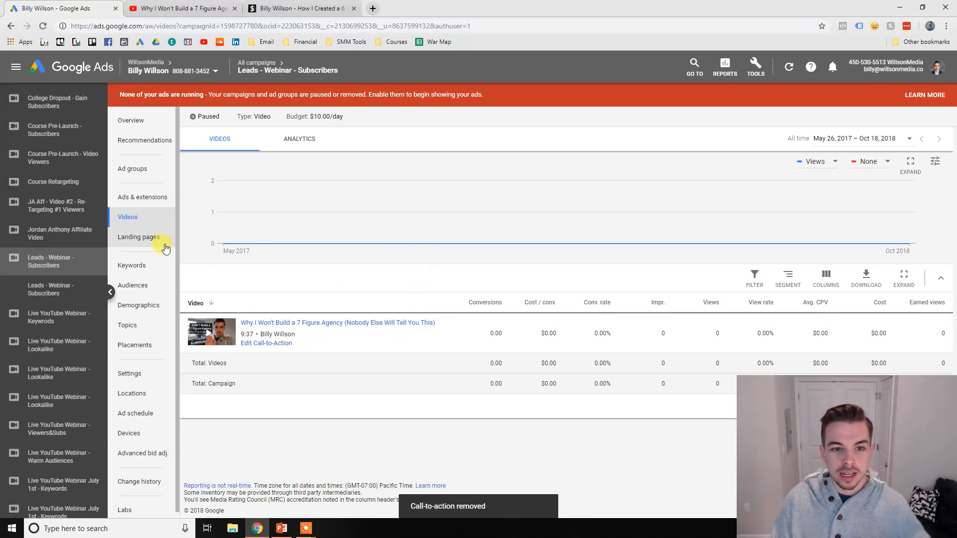
Review the Leads - Webinar - Subscribers campaign's keyword, audience, demographic and topic targeting, and open its audiences for editing.
left_click(147, 269)
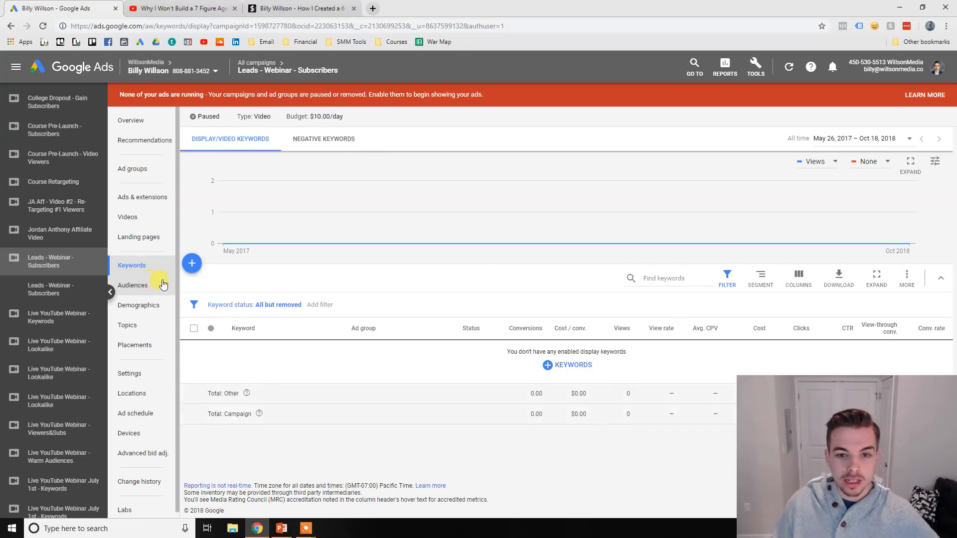
left_click(133, 287)
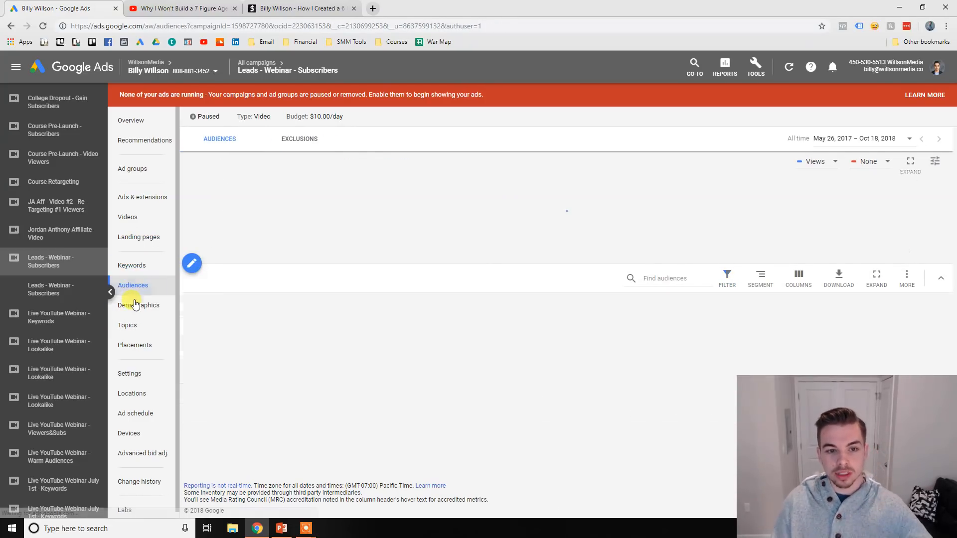
left_click(145, 308)
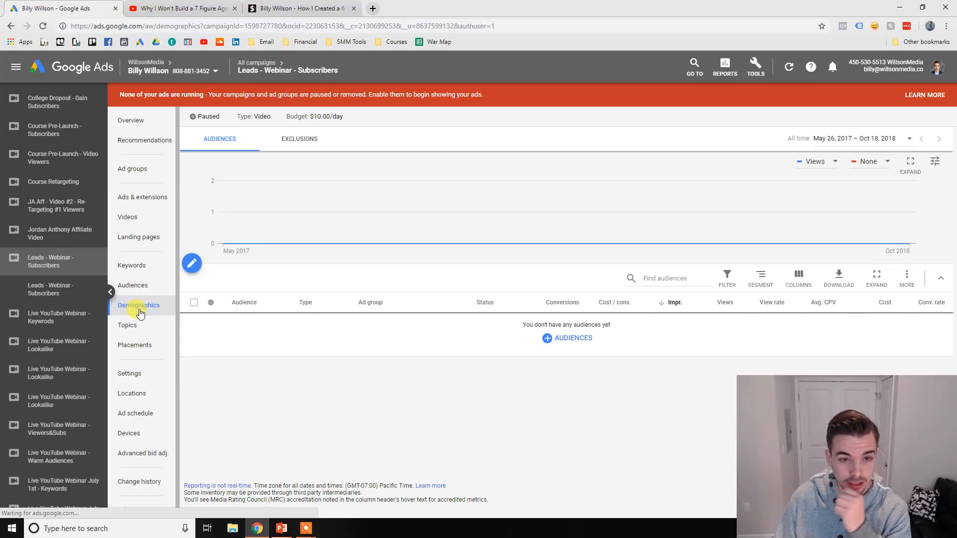
left_click(141, 323)
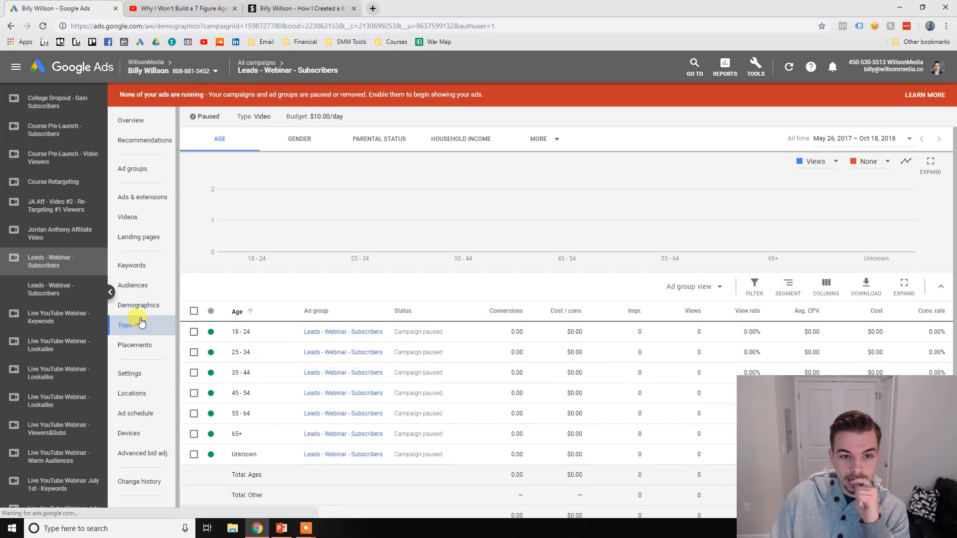
left_click(136, 286)
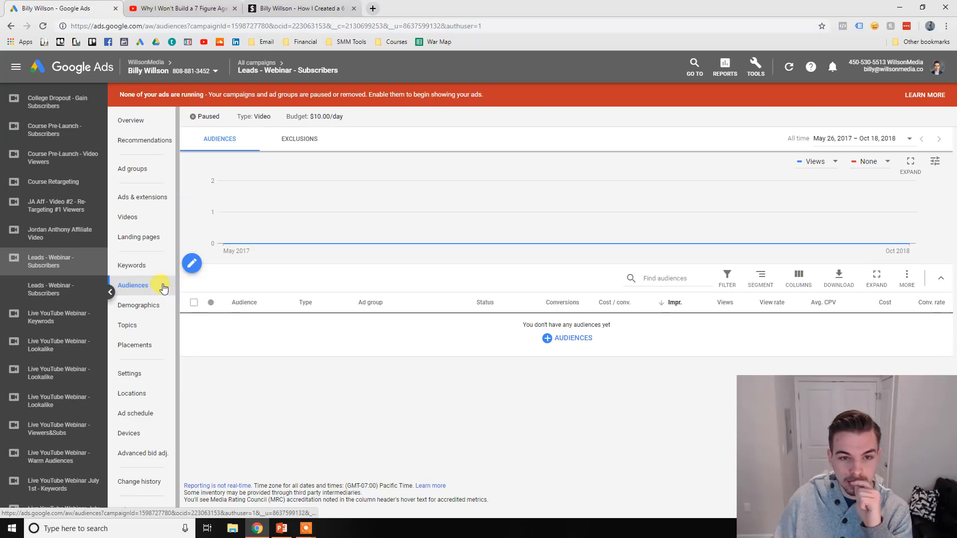
left_click(192, 263)
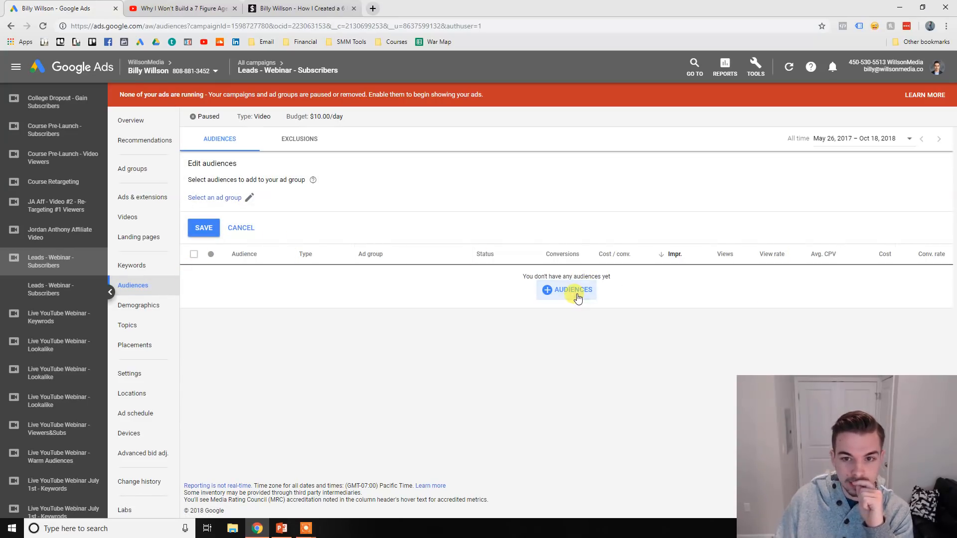
Review the campaign's placements and look through its settings, including the content exclusions.
left_click(129, 345)
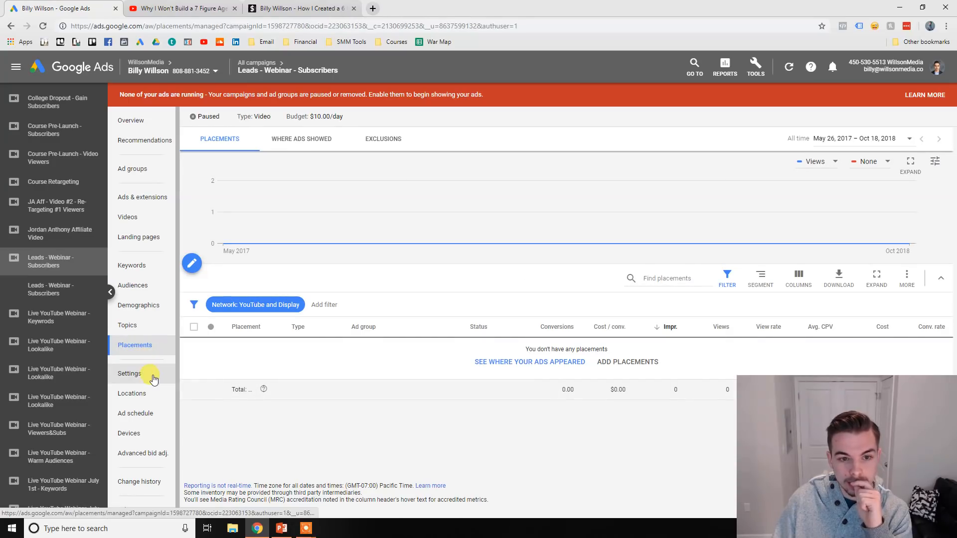
left_click(152, 379)
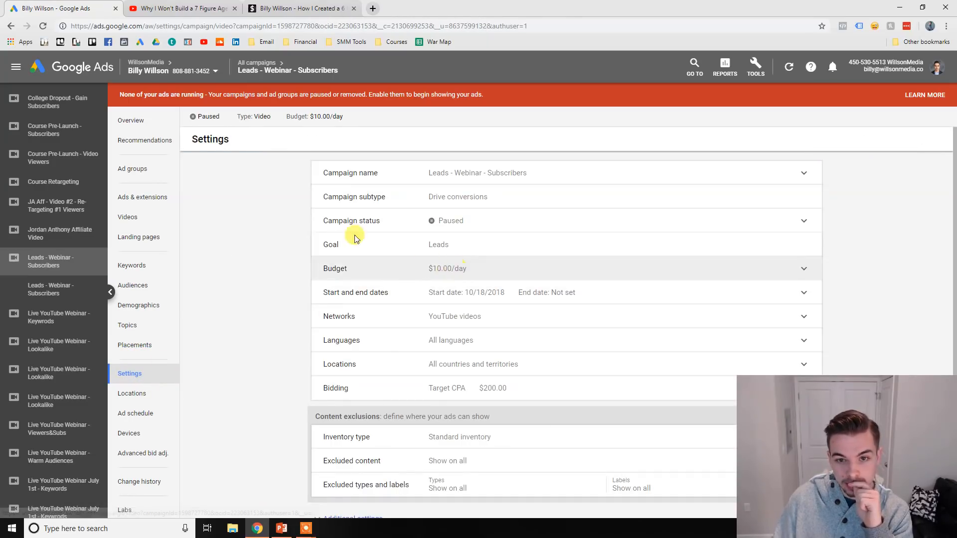
scroll(253, 289, "down", 3)
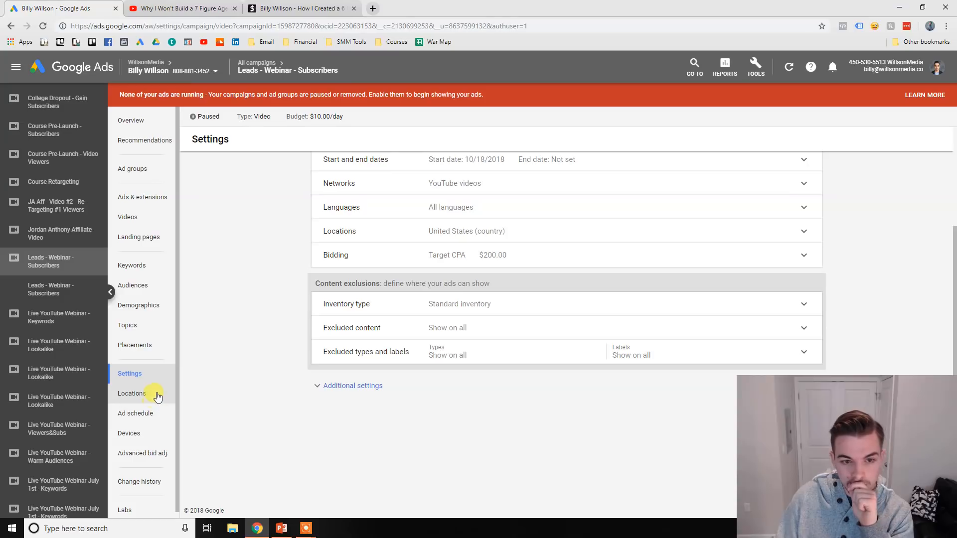
scroll(157, 396, "down", 1)
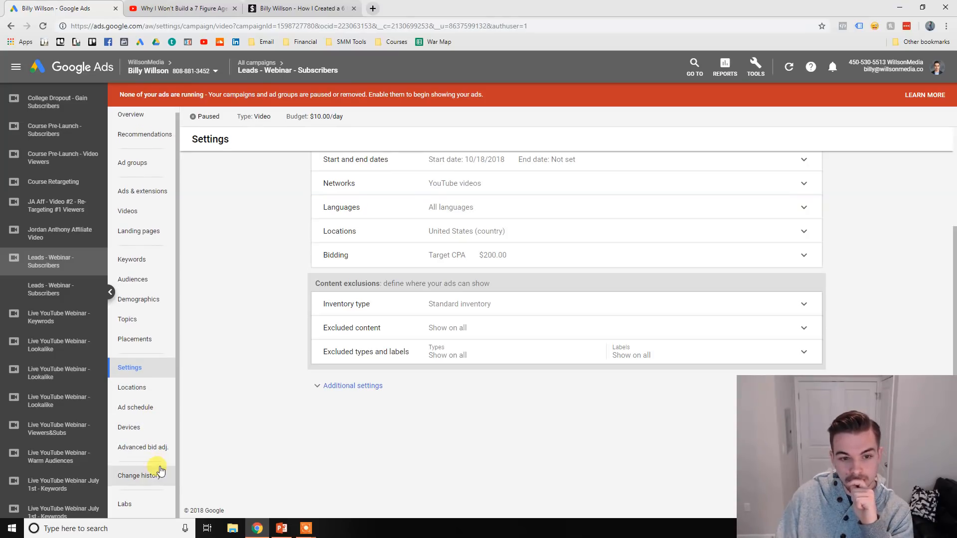
scroll(145, 309, "up", 1)
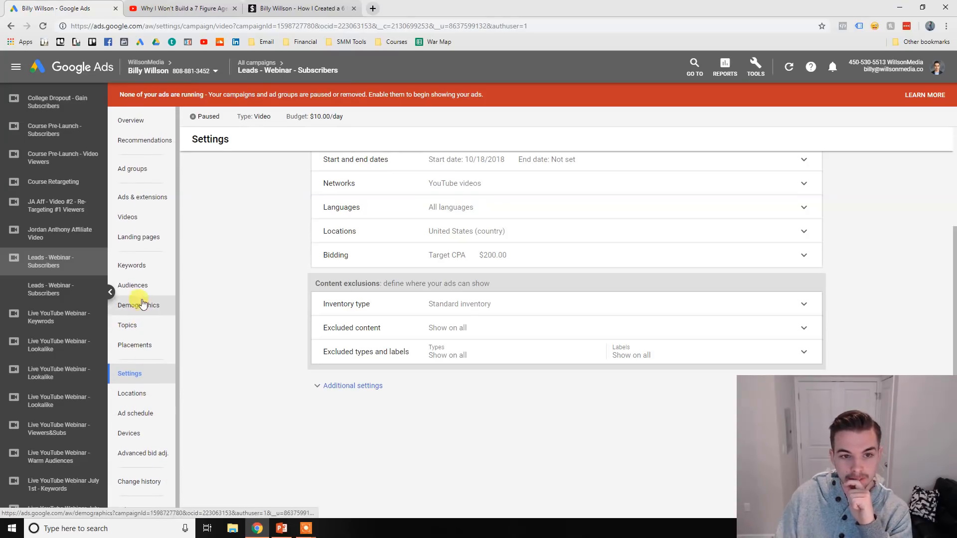
Look through the campaign list from the Keywords page and open the keywords of the Webinar - Leads - Keywords - Short Paper campaign.
left_click(144, 268)
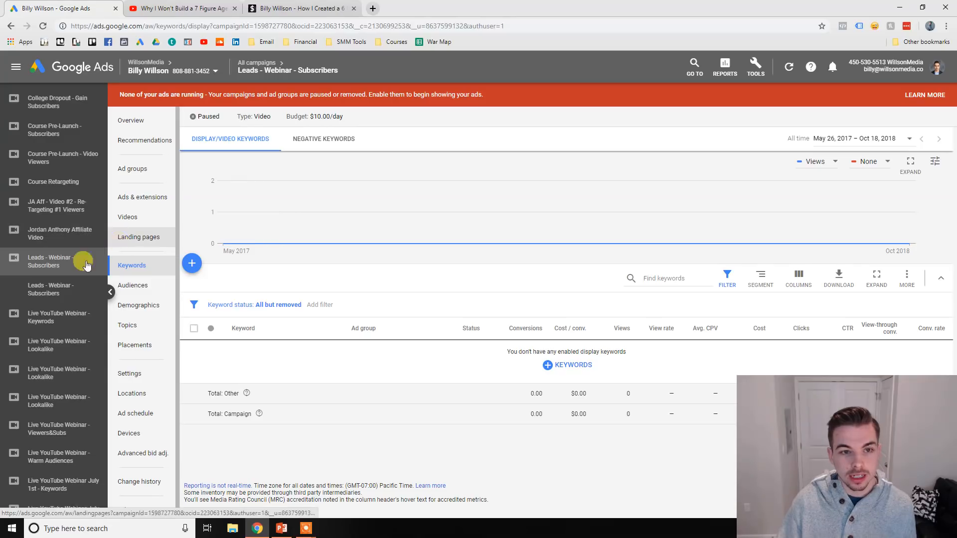
scroll(86, 264, "up", 8)
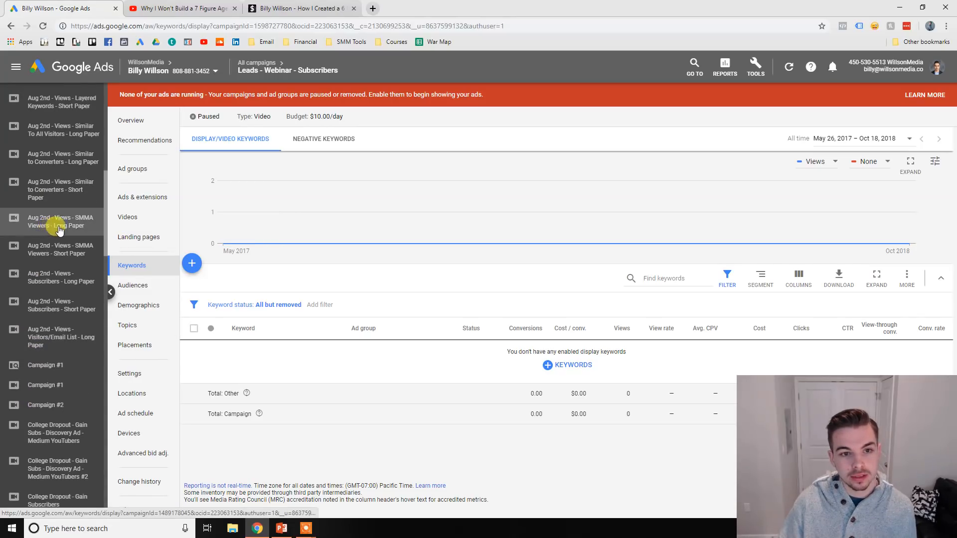
scroll(59, 229, "up", 5)
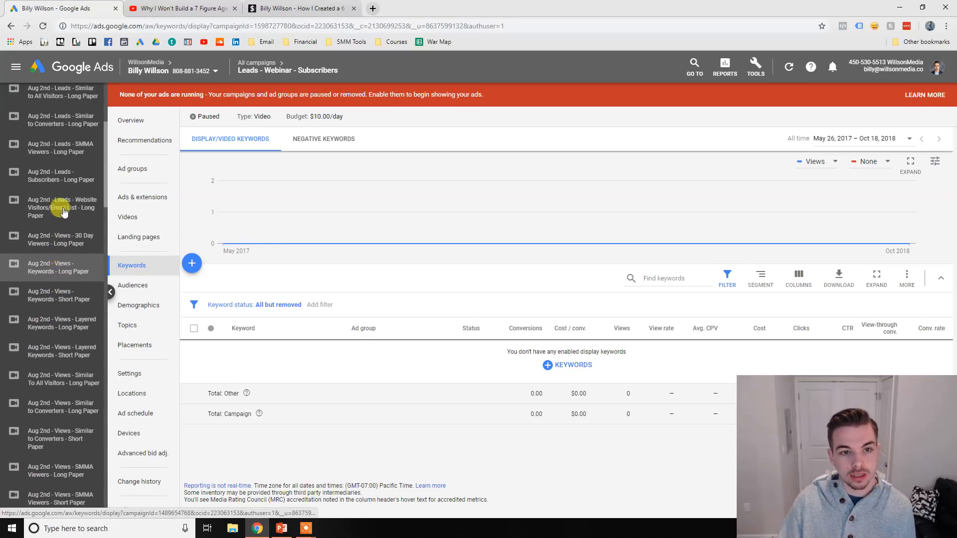
scroll(64, 212, "up", 4)
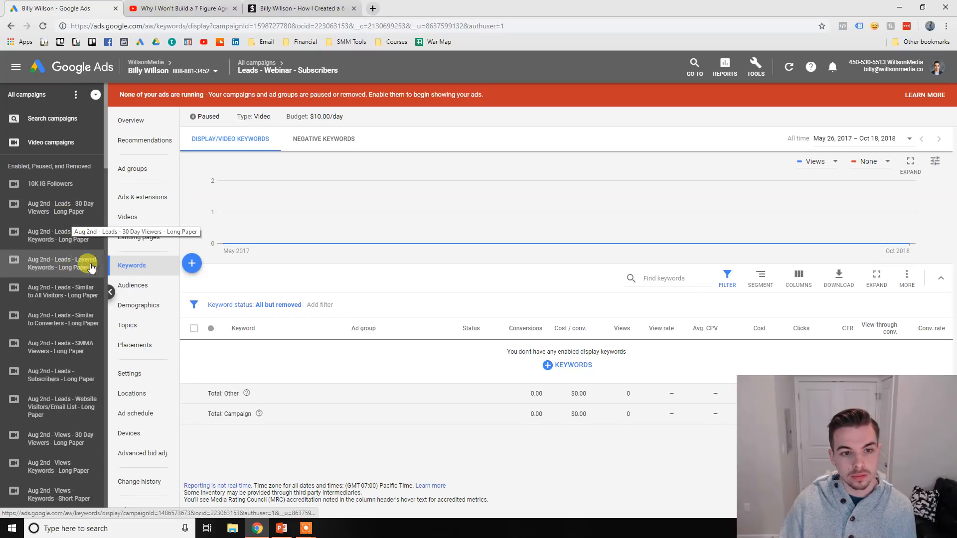
scroll(90, 268, "down", 14)
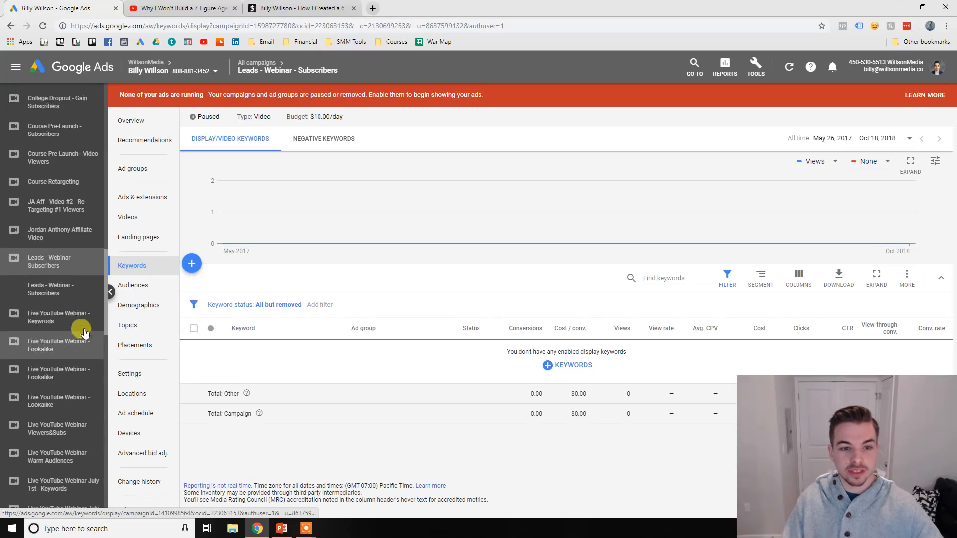
scroll(86, 334, "down", 10)
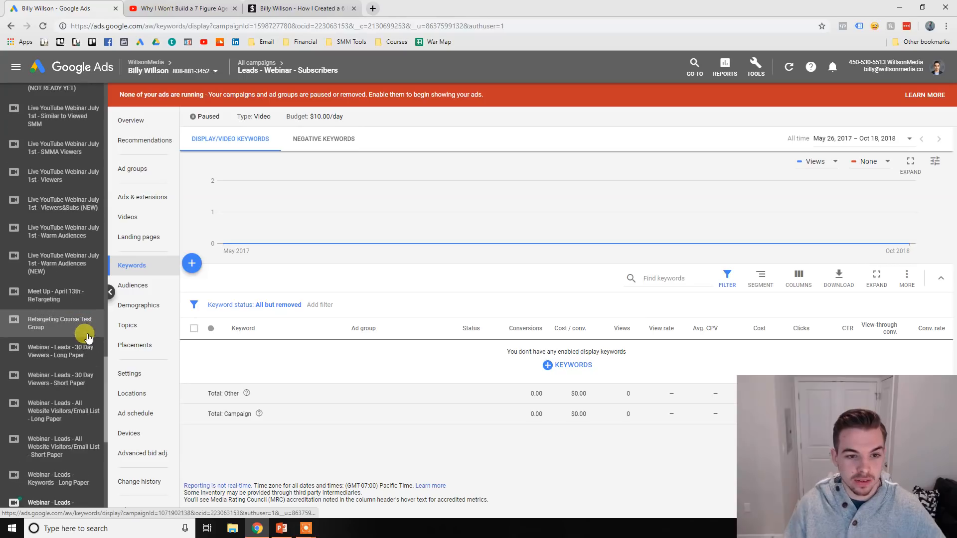
scroll(89, 339, "down", 6)
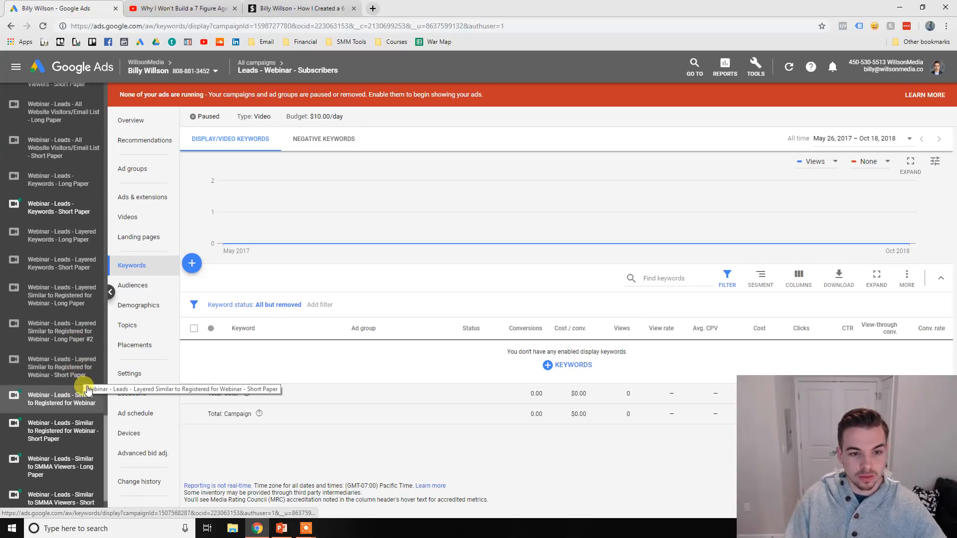
left_click(75, 207)
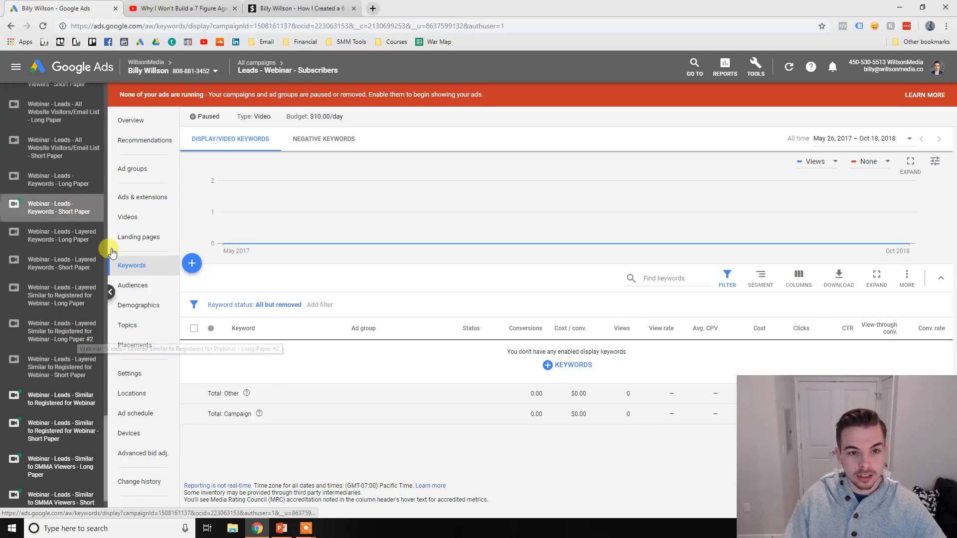
Examine the Short Paper campaign's keyword list, including each keyword's conversions, cost per conversion and view rate.
scroll(323, 387, "down", 2)
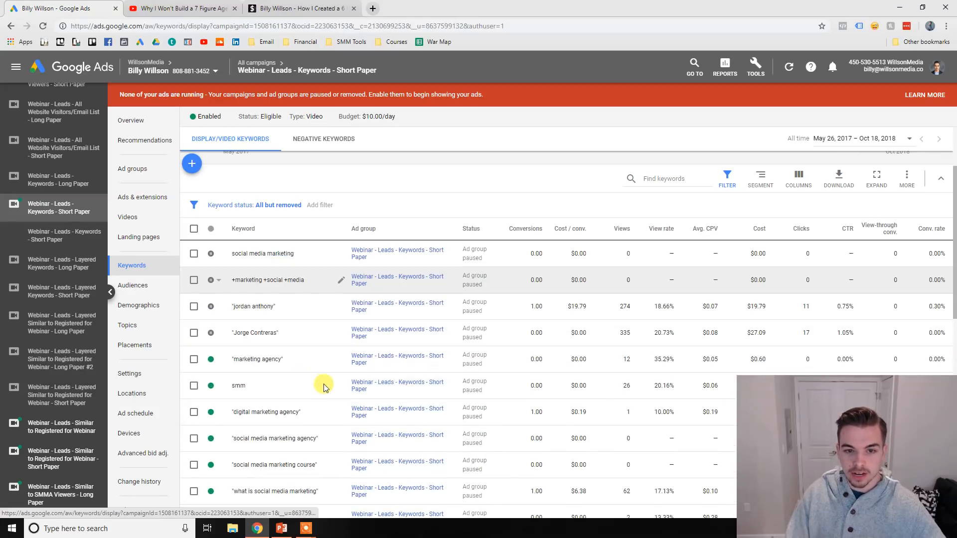
scroll(323, 386, "down", 2)
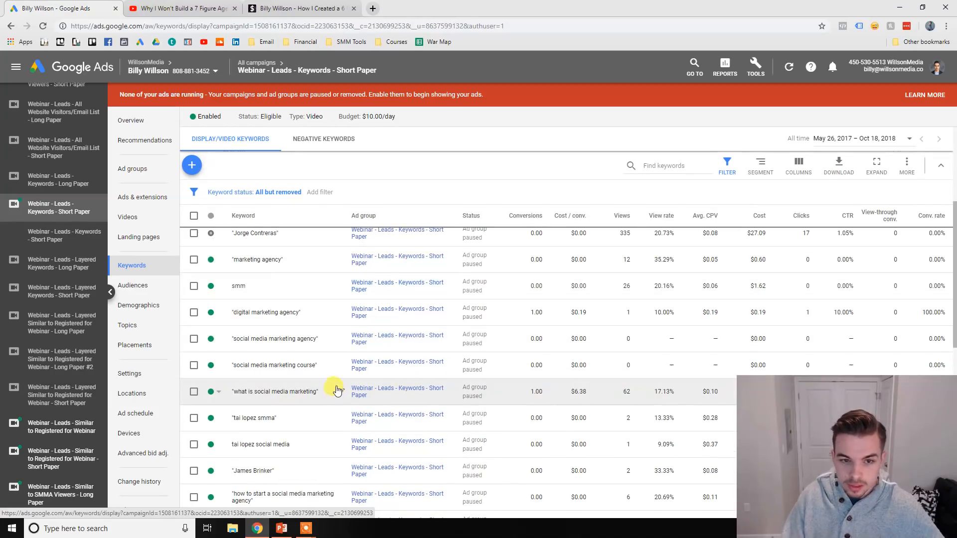
scroll(305, 272, "up", 4)
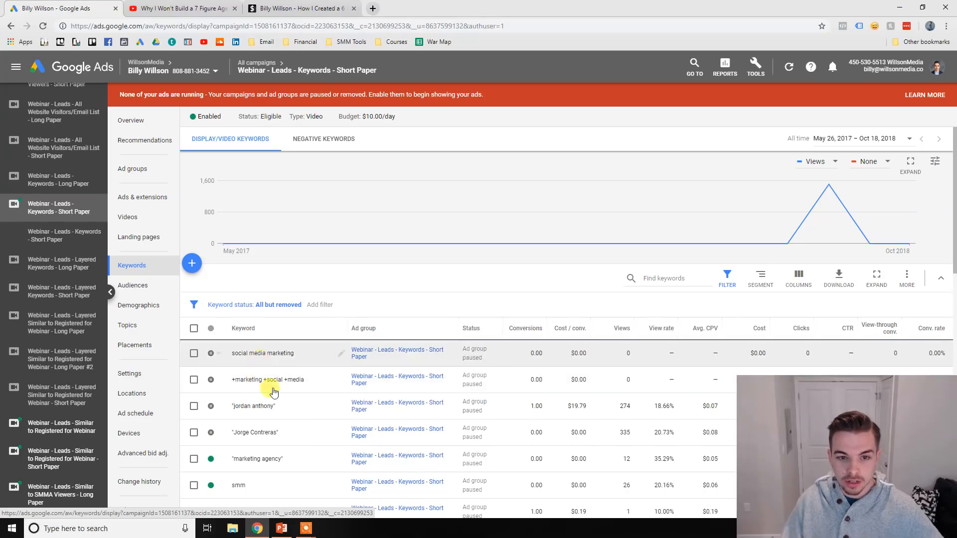
scroll(274, 393, "down", 8)
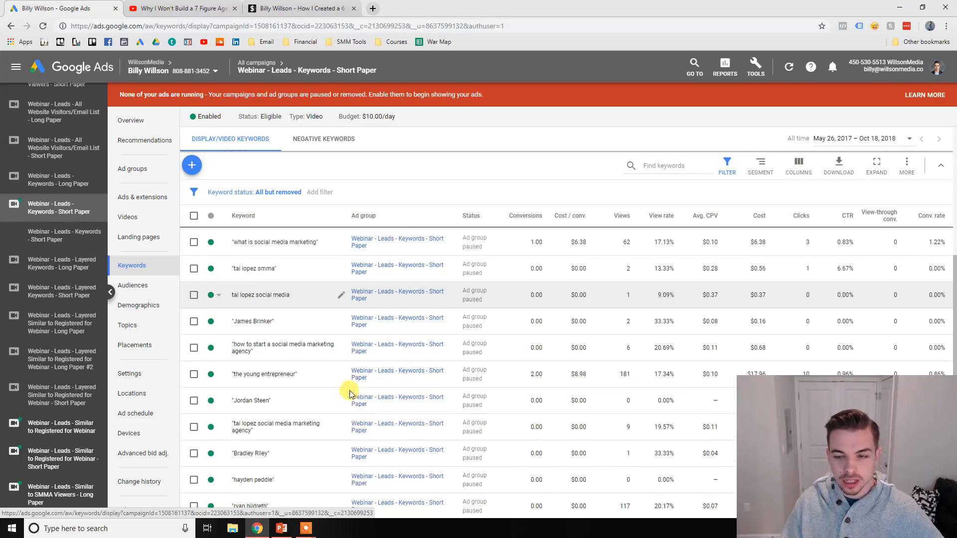
scroll(250, 319, "up", 8)
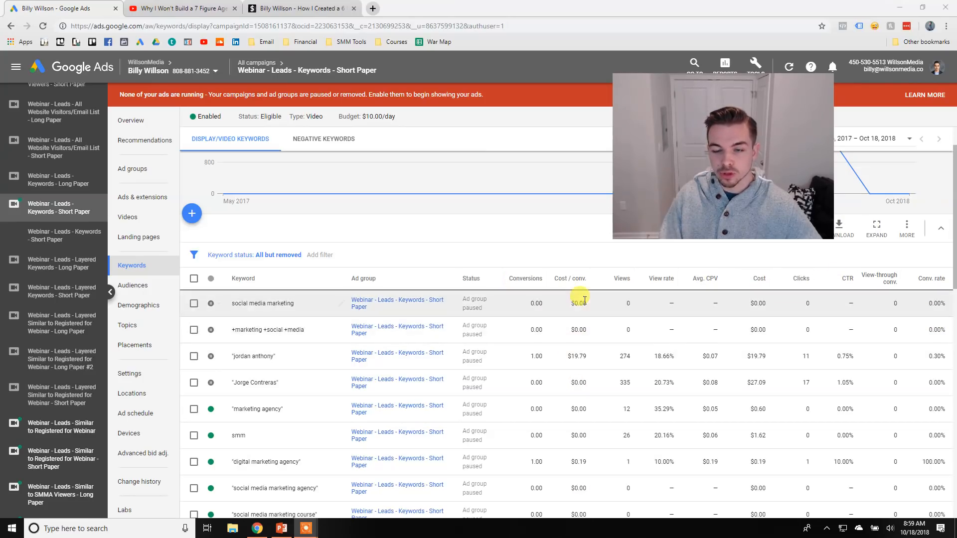
scroll(226, 319, "up", 1)
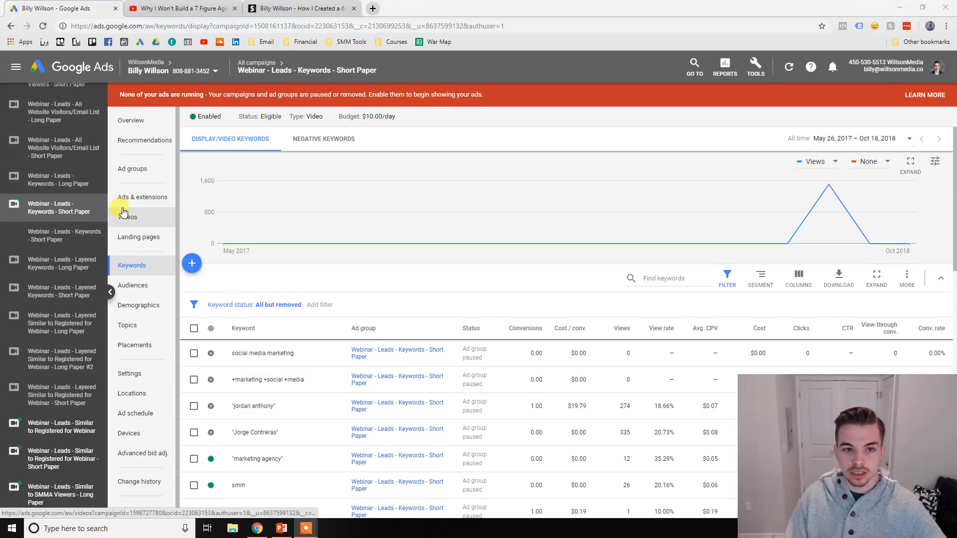
Check the Short Paper campaign's audience targeting against its keyword targeting.
left_click(148, 294)
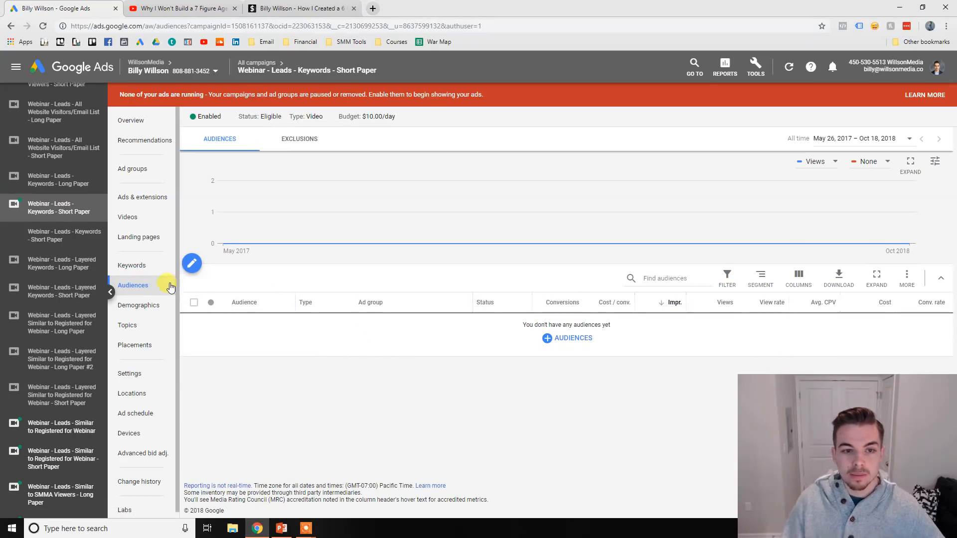
left_click(148, 268)
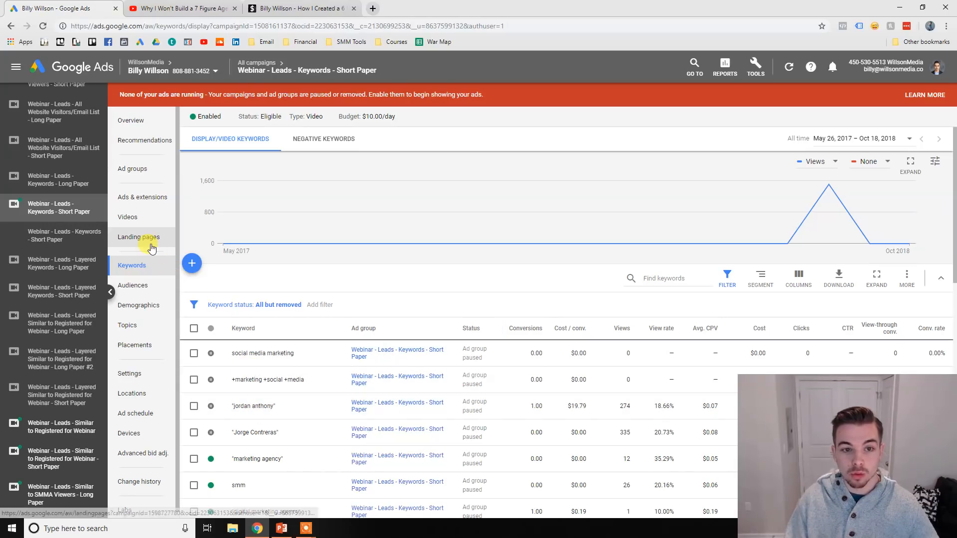
left_click(150, 288)
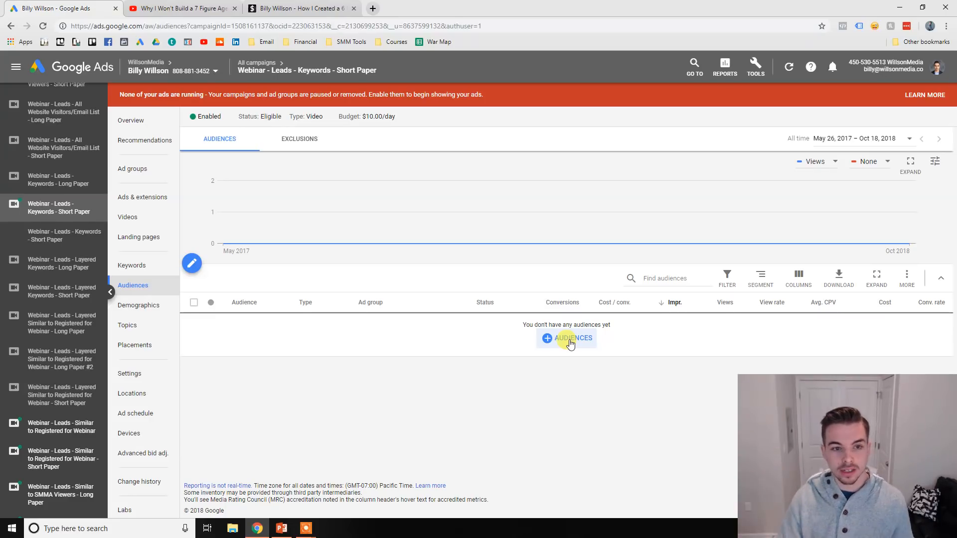
left_click(61, 214)
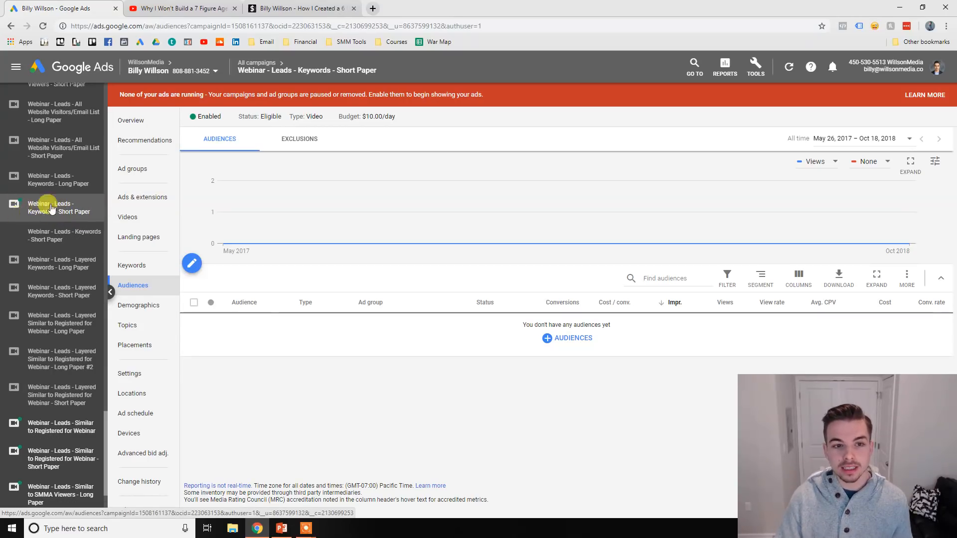
left_click(42, 239)
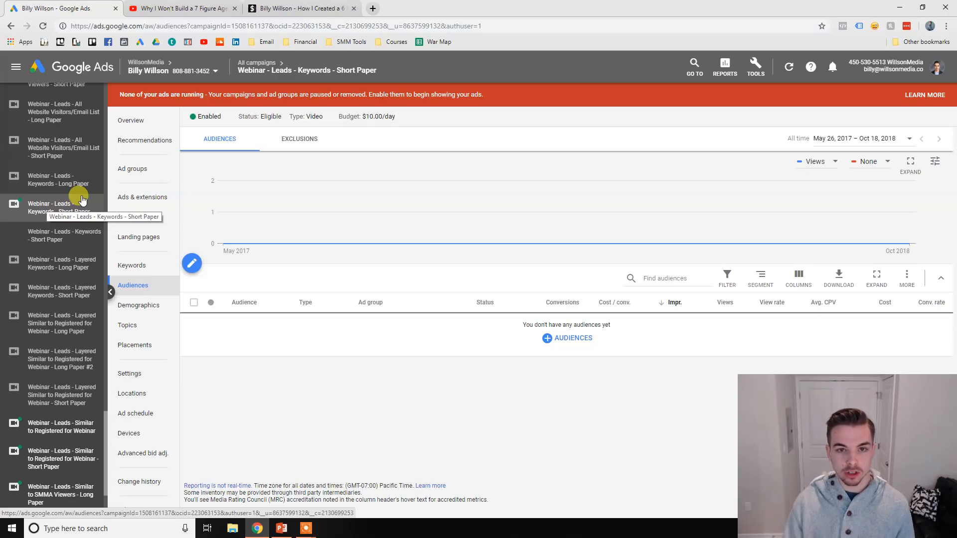
Return to the account's video campaigns and start creating a new campaign.
scroll(82, 200, "up", 15)
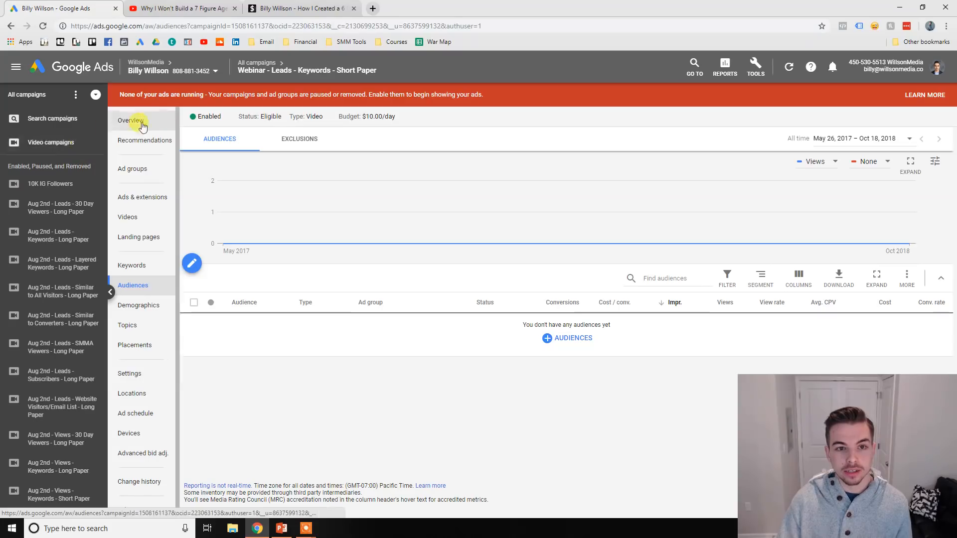
left_click(83, 142)
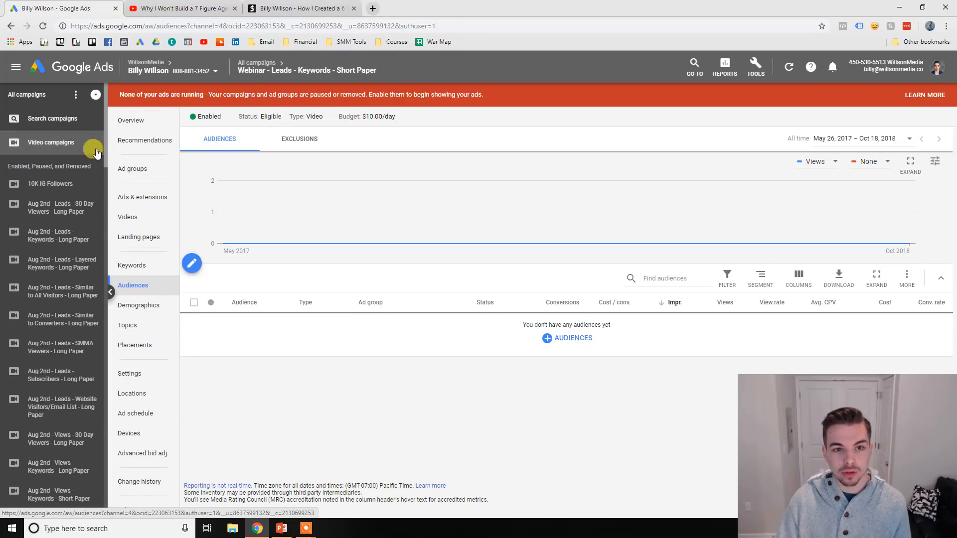
left_click(133, 170)
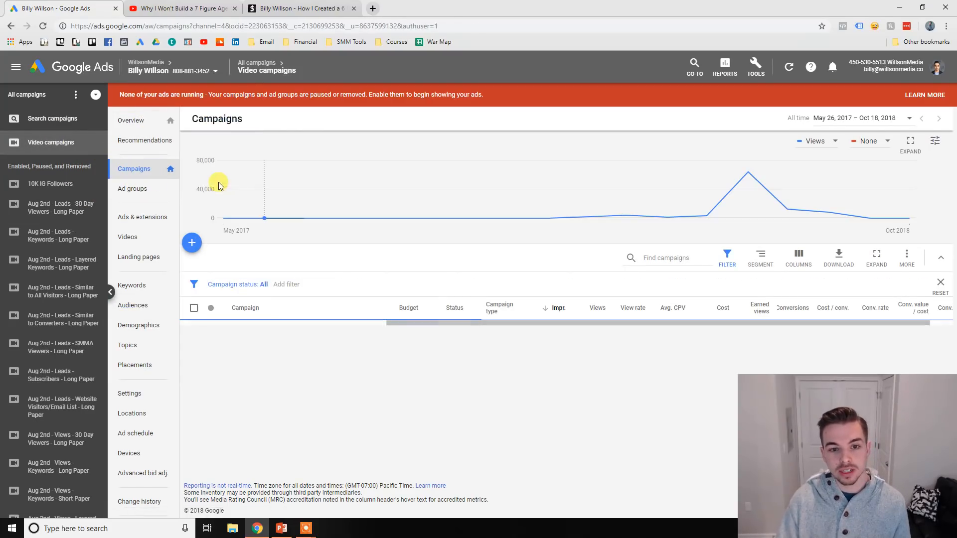
left_click(192, 243)
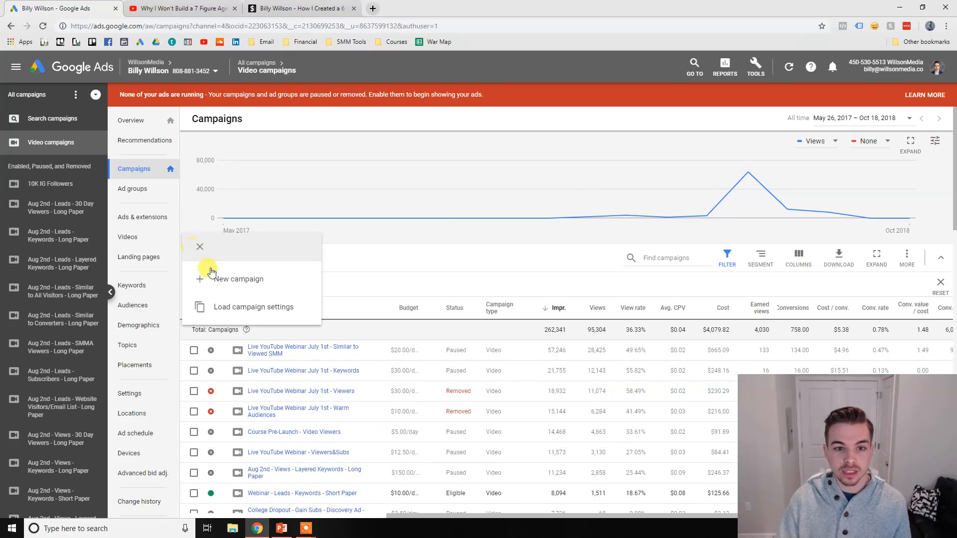
left_click(249, 289)
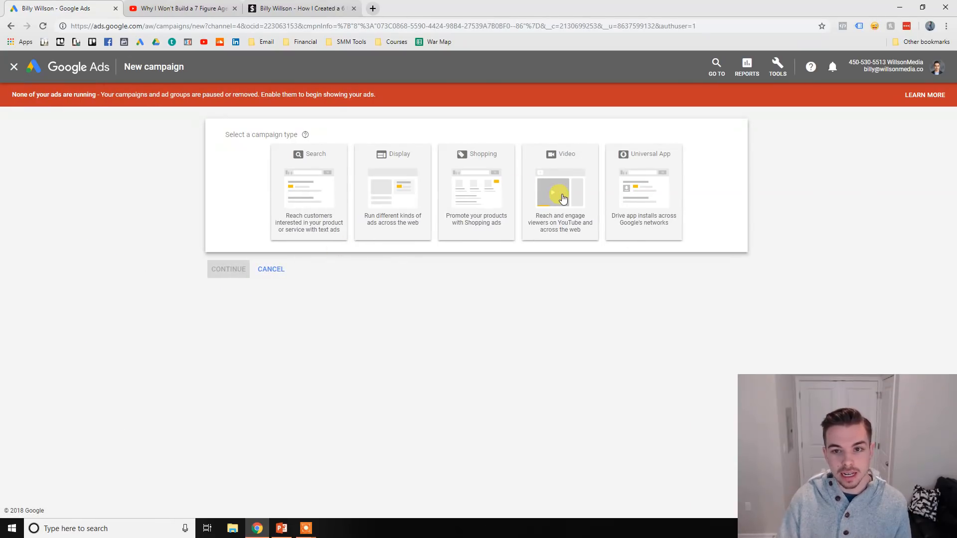
Make it a Video campaign with the Product and brand consideration goal and Standard consideration subtype, and continue to the campaign setup.
left_click(562, 197)
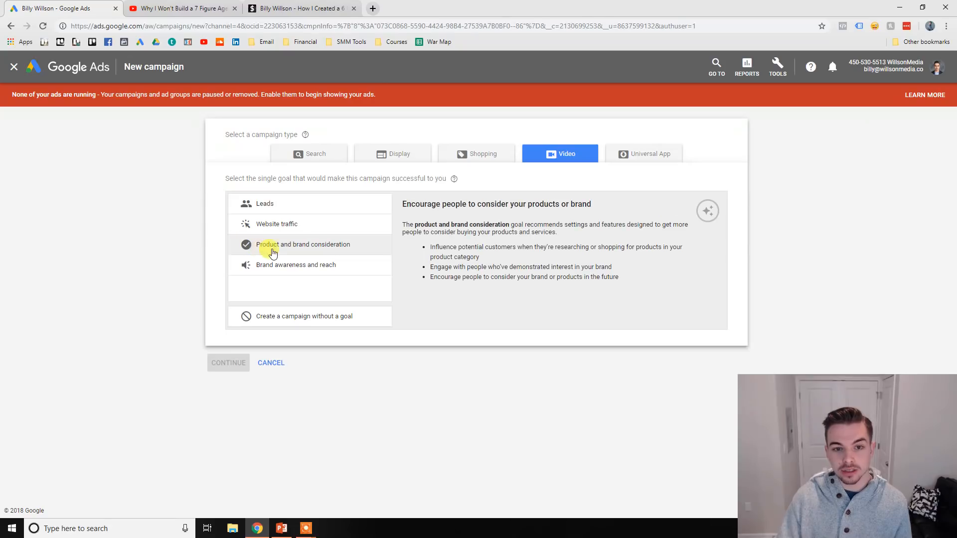
left_click(309, 265)
left_click(315, 246)
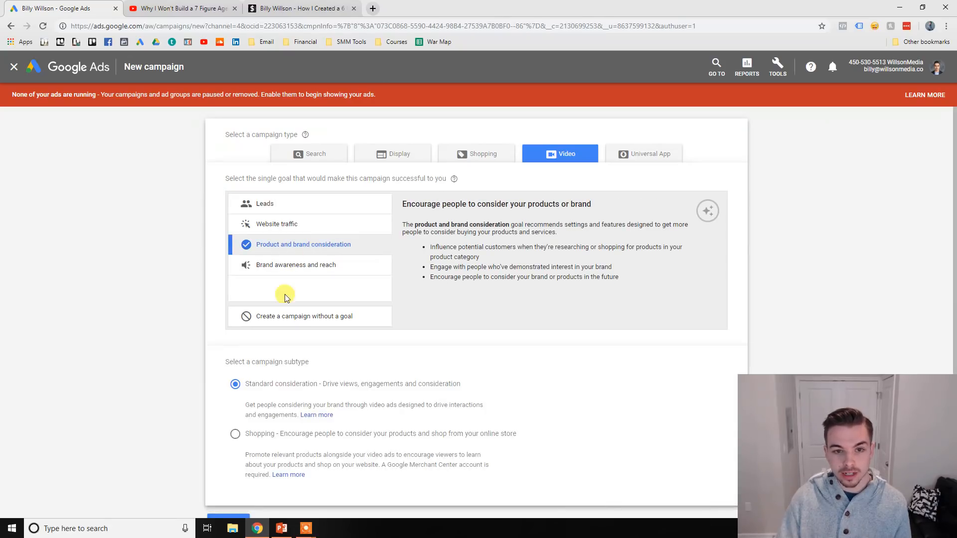
scroll(279, 349, "down", 1)
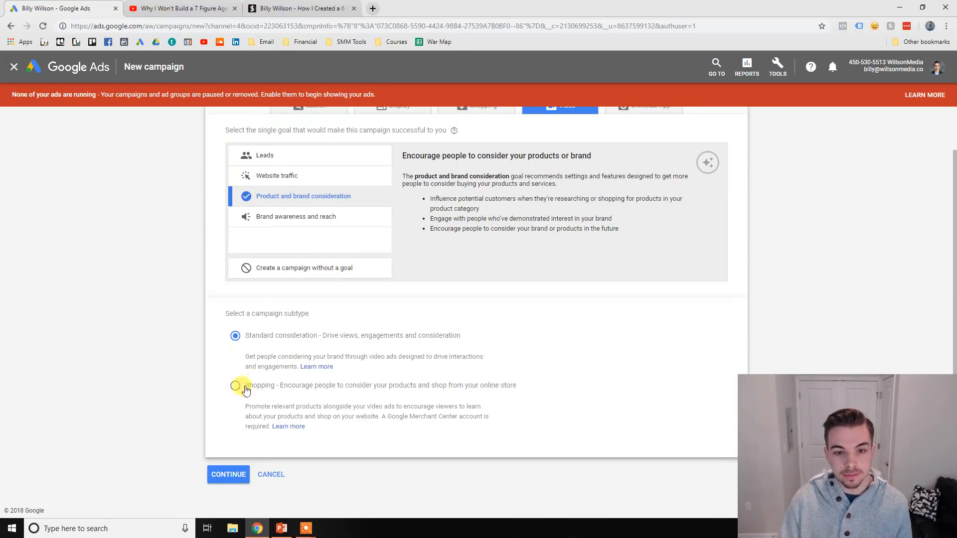
left_click_drag(301, 386, 543, 389)
left_click(482, 403)
left_click(237, 338)
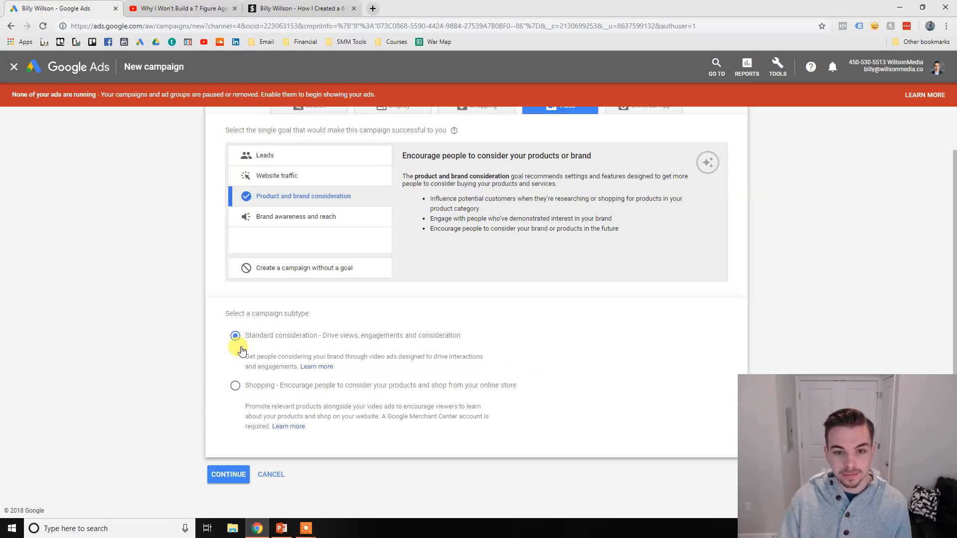
left_click(234, 476)
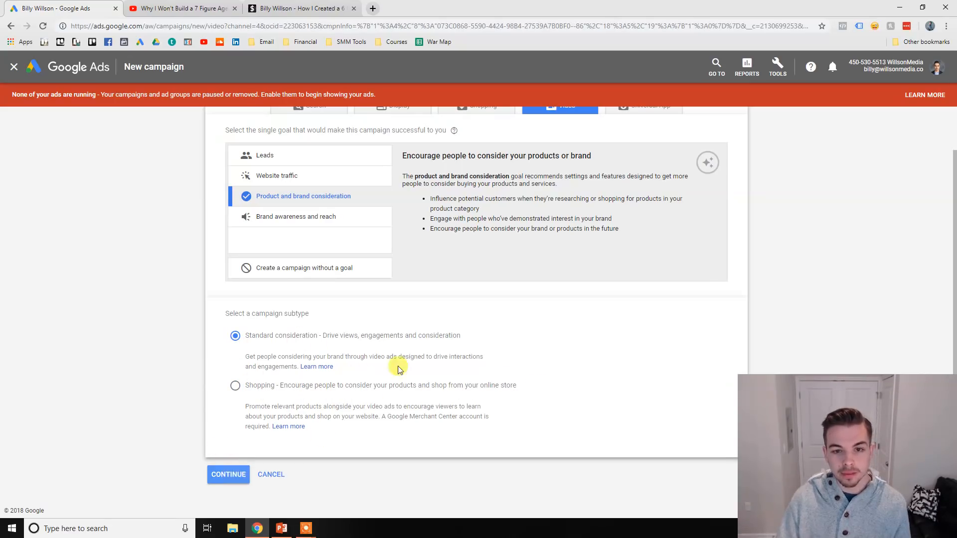
scroll(349, 292, "up", 1)
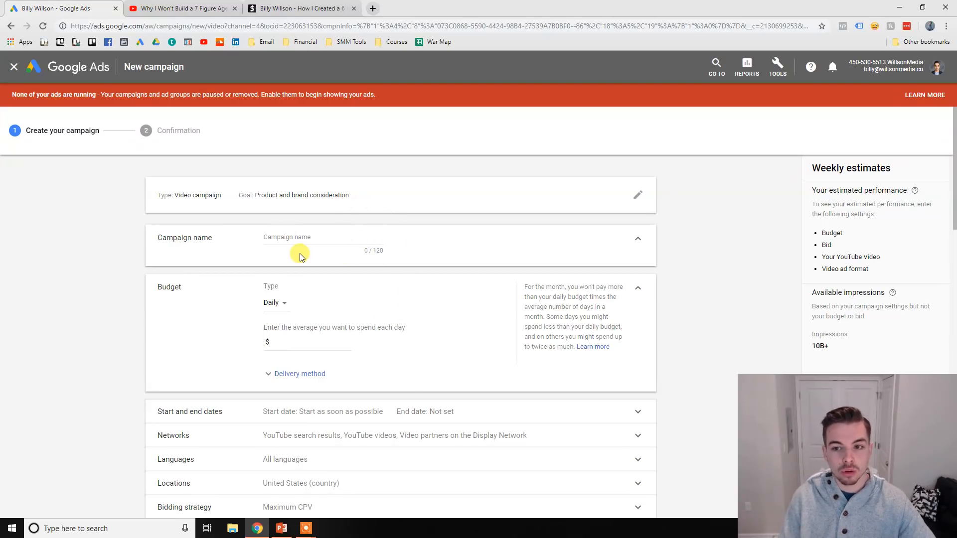
Try maximum CPV bids of $0.10 and $0.20 for the ad group and read the explanation of the Maximum CPV bid.
left_click(298, 233)
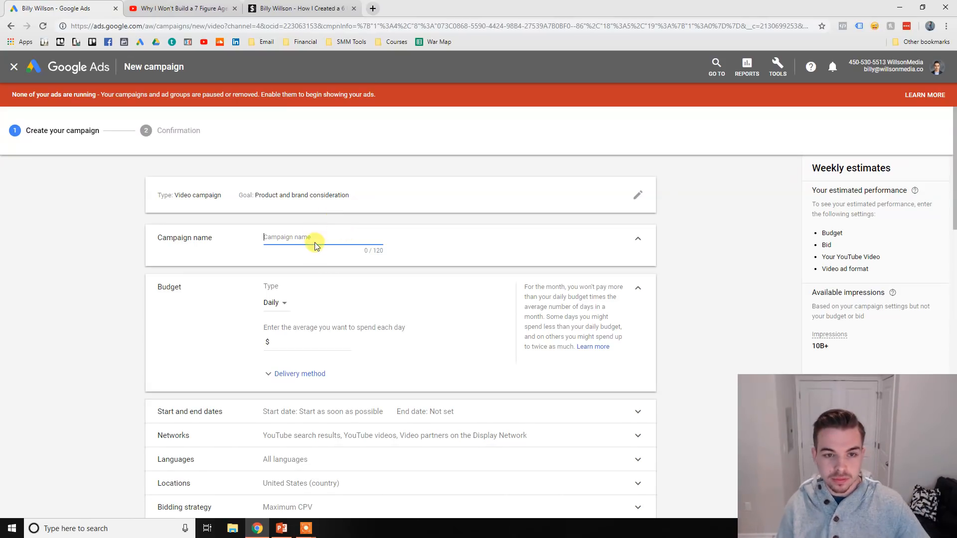
scroll(171, 280, "down", 4)
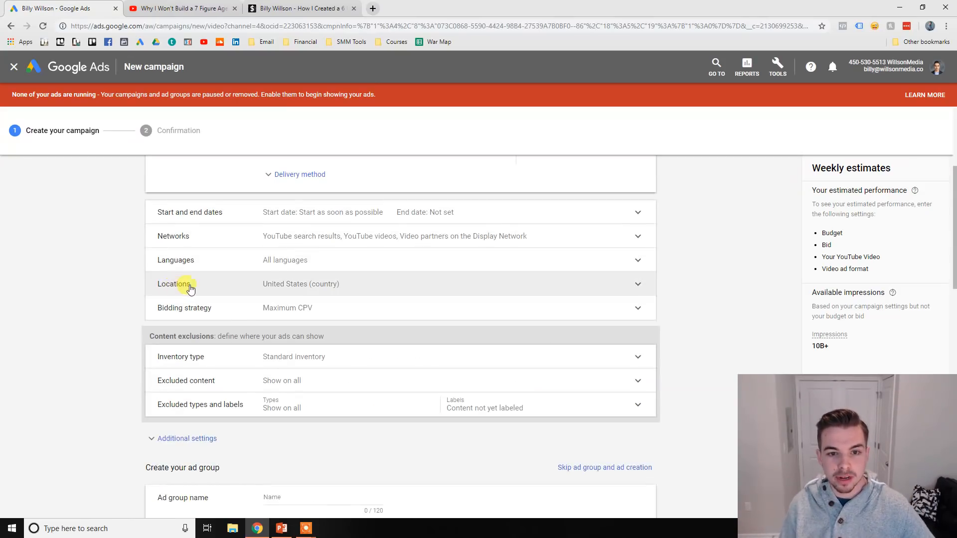
scroll(150, 341, "down", 5)
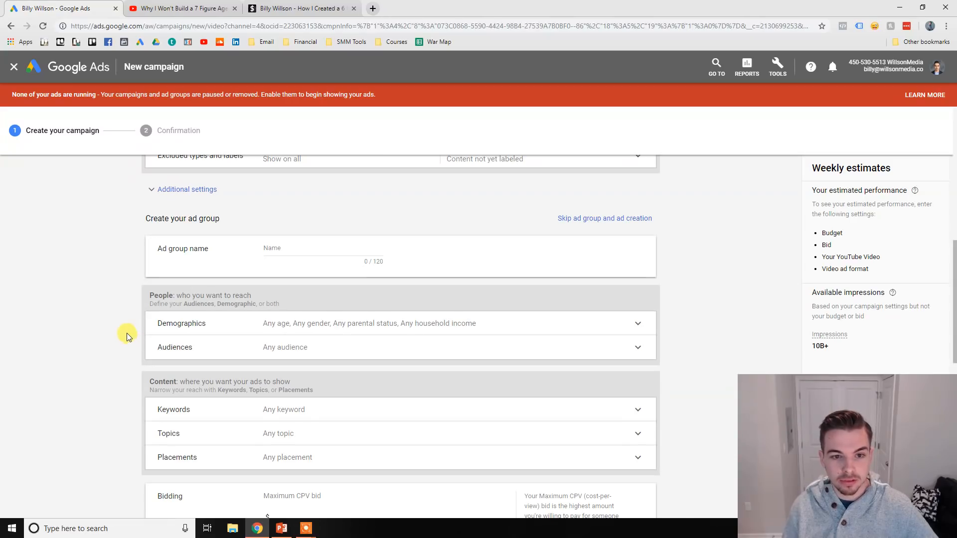
scroll(126, 335, "down", 5)
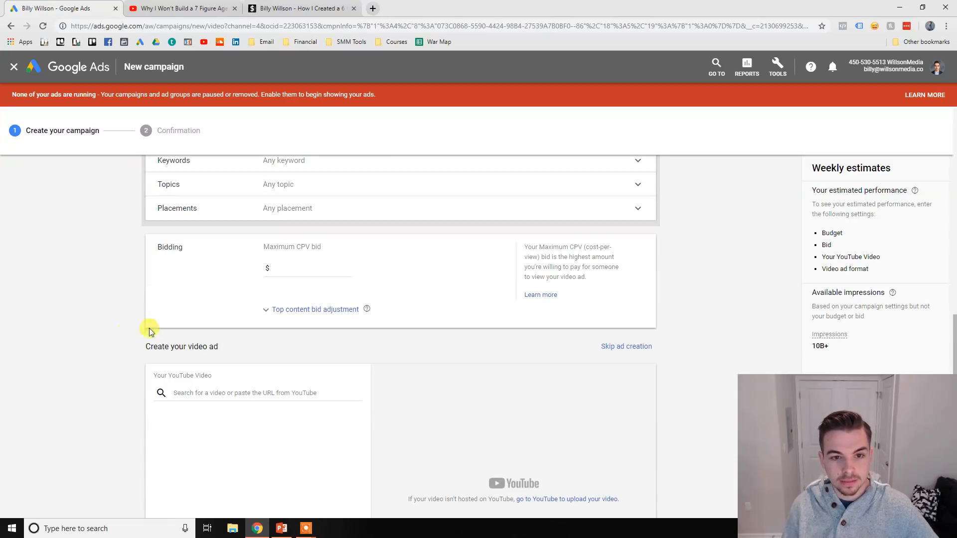
left_click(301, 269)
left_click_drag(267, 241, 327, 246)
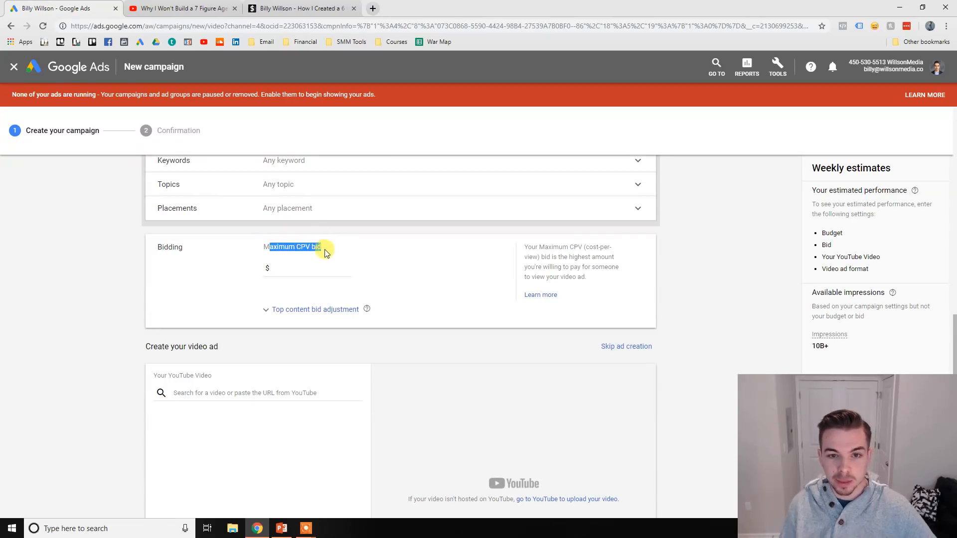
left_click(328, 265)
left_click(314, 268)
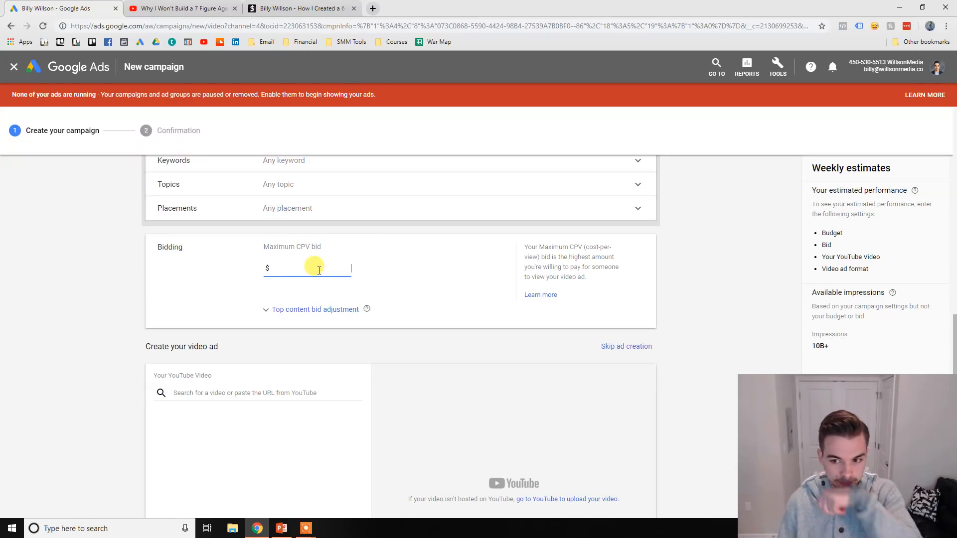
type("0.10")
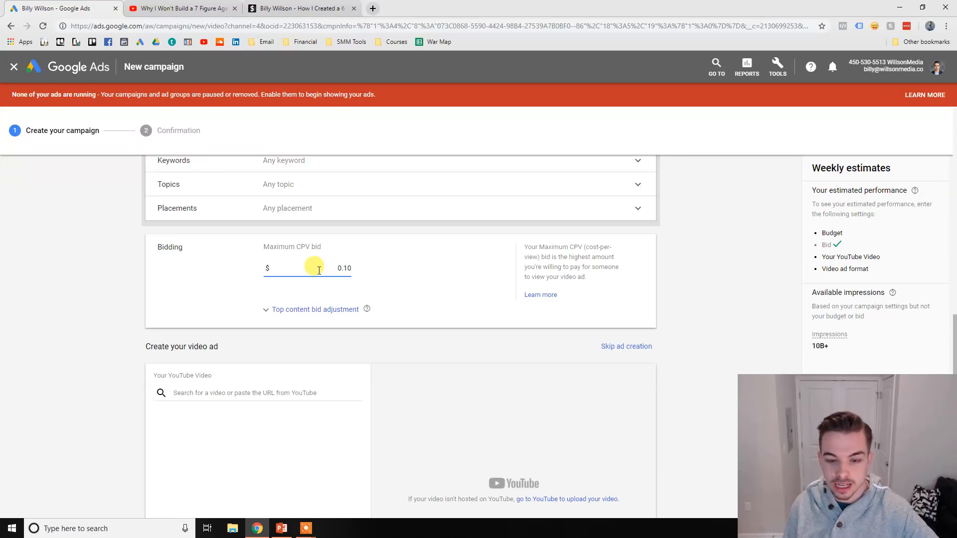
key("BackSpace")
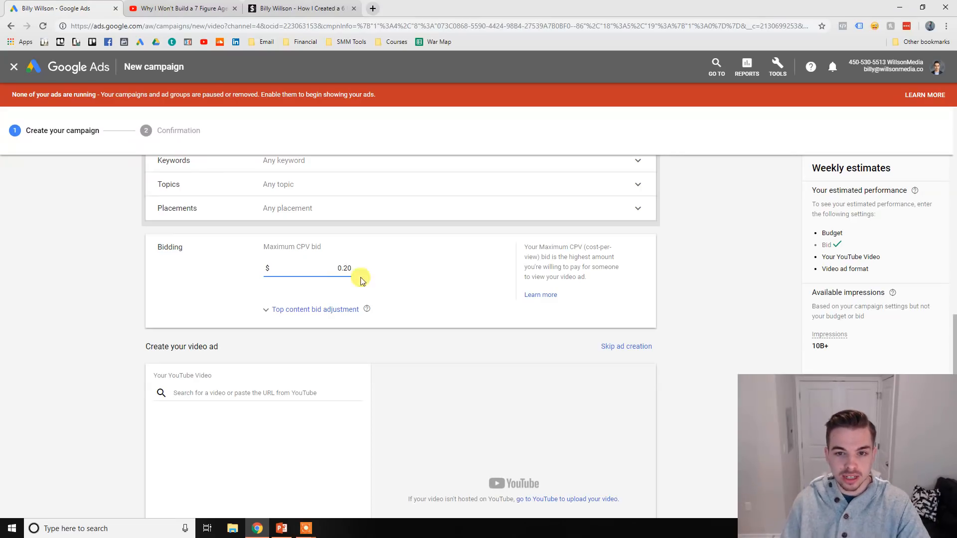
double_click(332, 264)
left_click(382, 271)
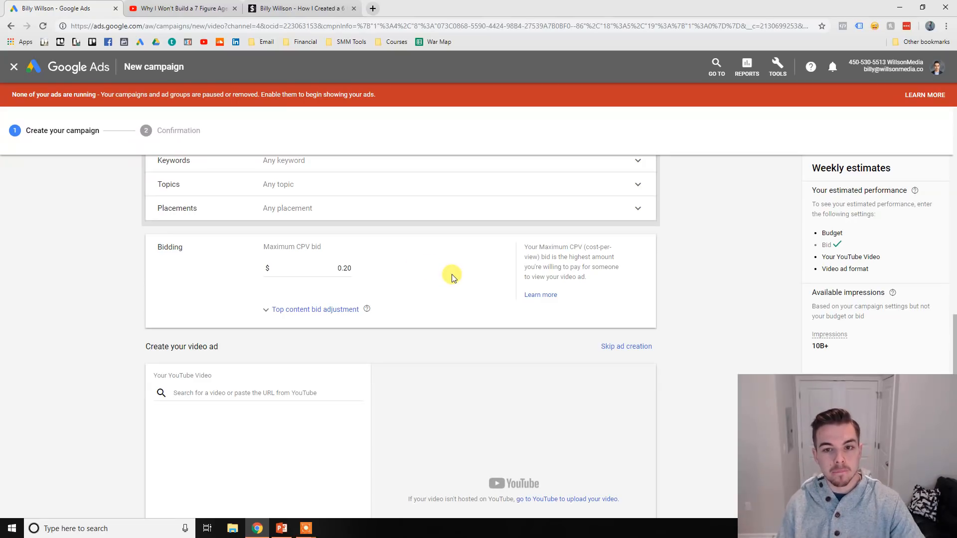
left_click_drag(524, 247, 592, 274)
left_click(599, 278)
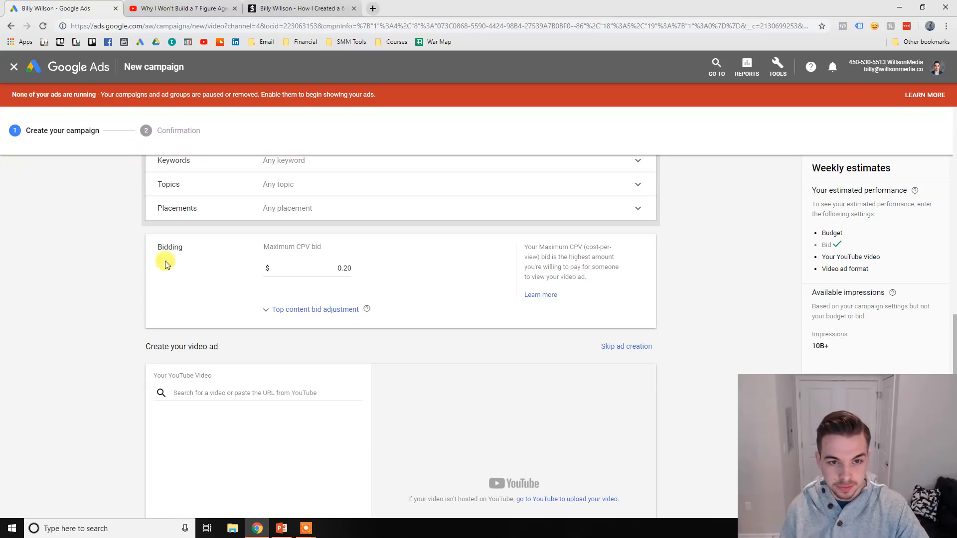
Try a maximum CPV bid of $0.01 followed by $0.00 for the ad group.
left_click_drag(340, 268, 364, 268)
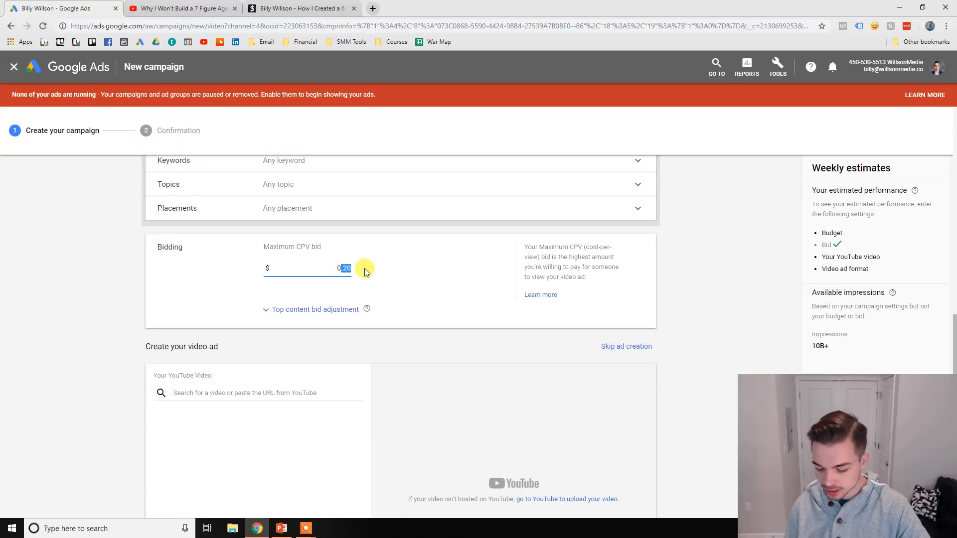
type(".01")
left_click(393, 278)
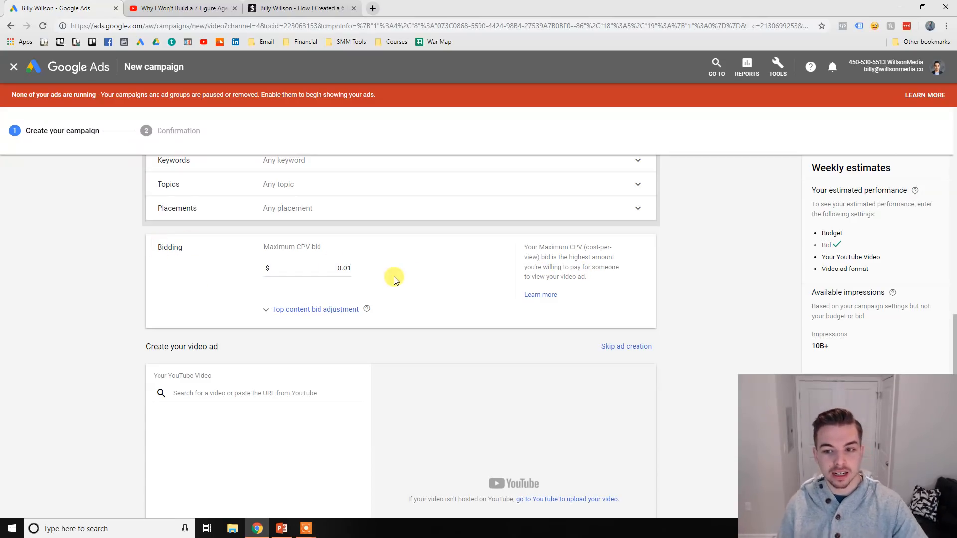
left_click_drag(339, 268, 376, 265)
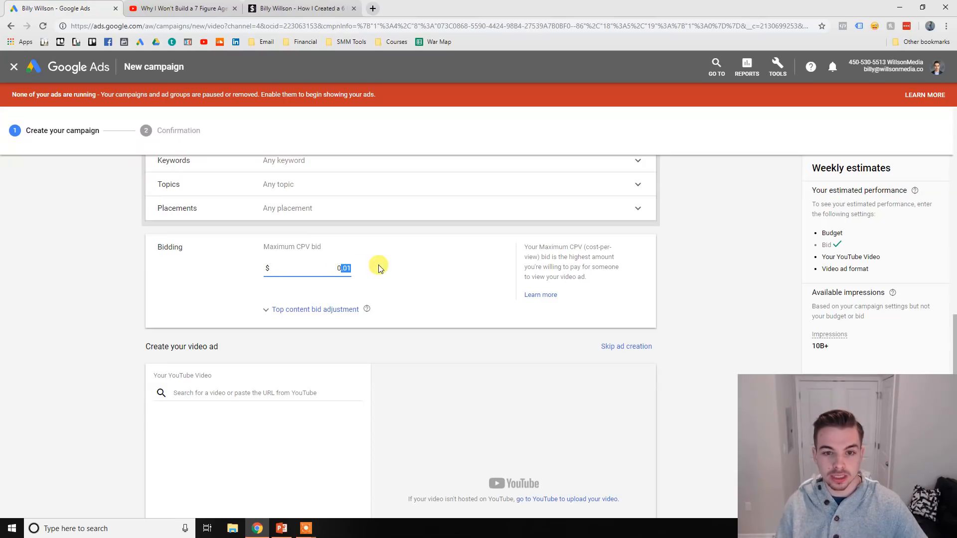
type(".00")
left_click(430, 251)
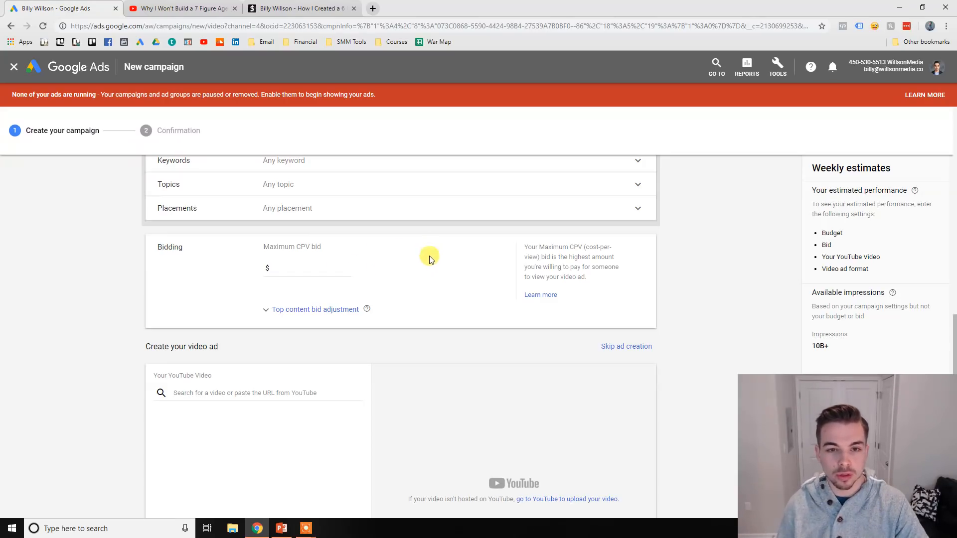
Enter a maximum CPV bid of $0.15 and lower it to $0.10.
left_click(347, 272)
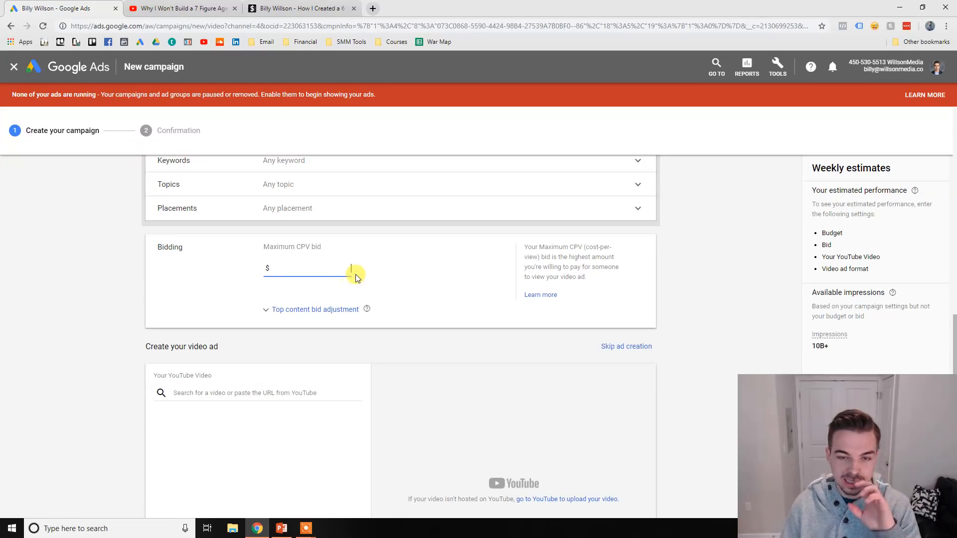
type("0.15")
left_click(407, 290)
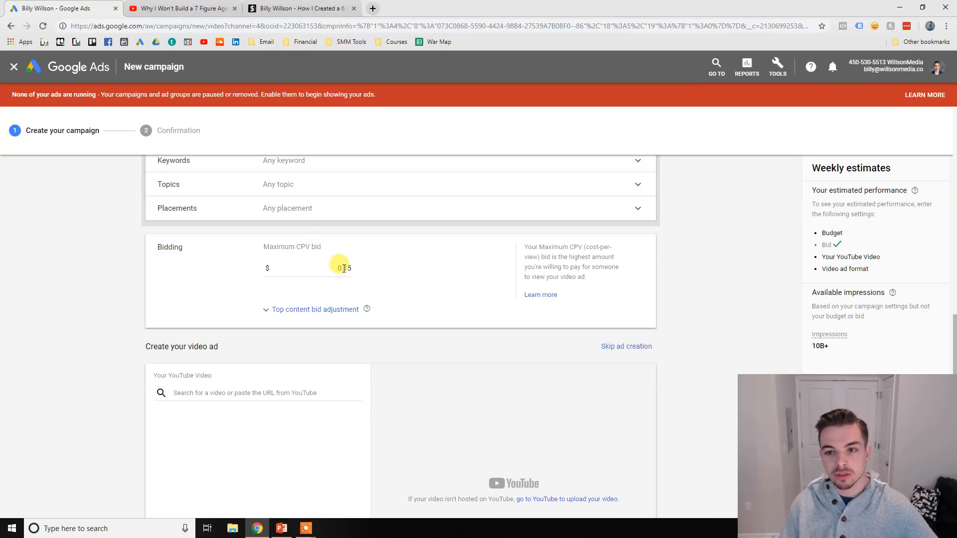
left_click_drag(344, 269, 357, 270)
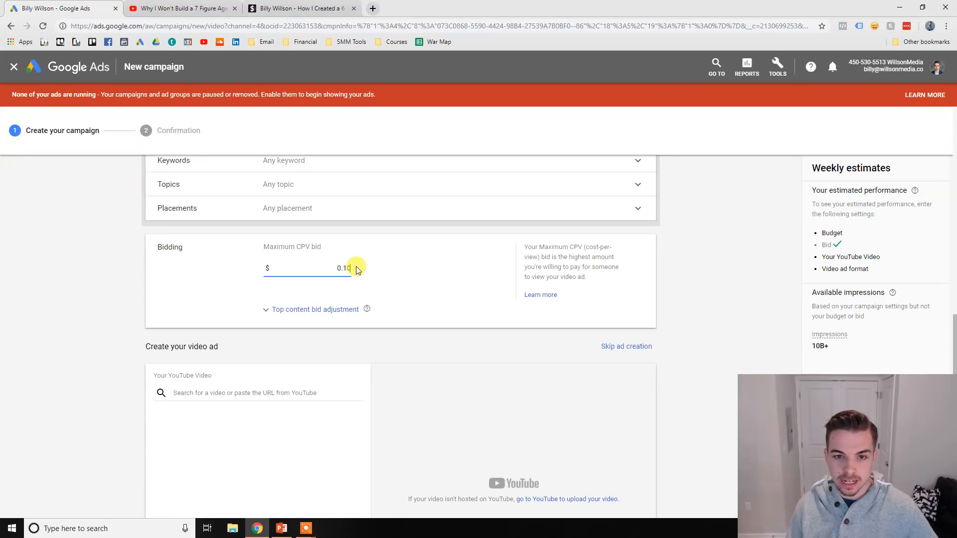
left_click(366, 269)
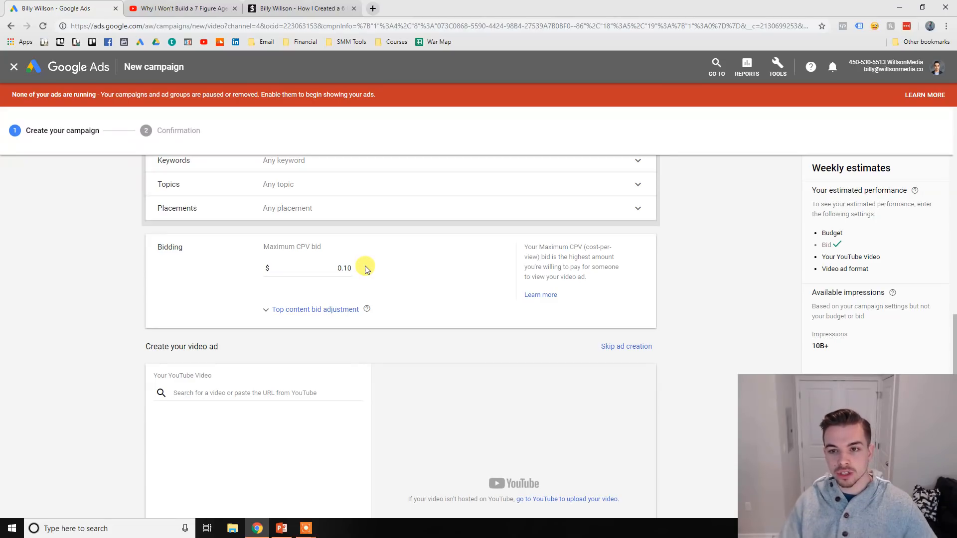
Raise the maximum CPV bid to $0.15 and finally set it to $0.08.
left_click_drag(343, 270, 433, 260)
type("15")
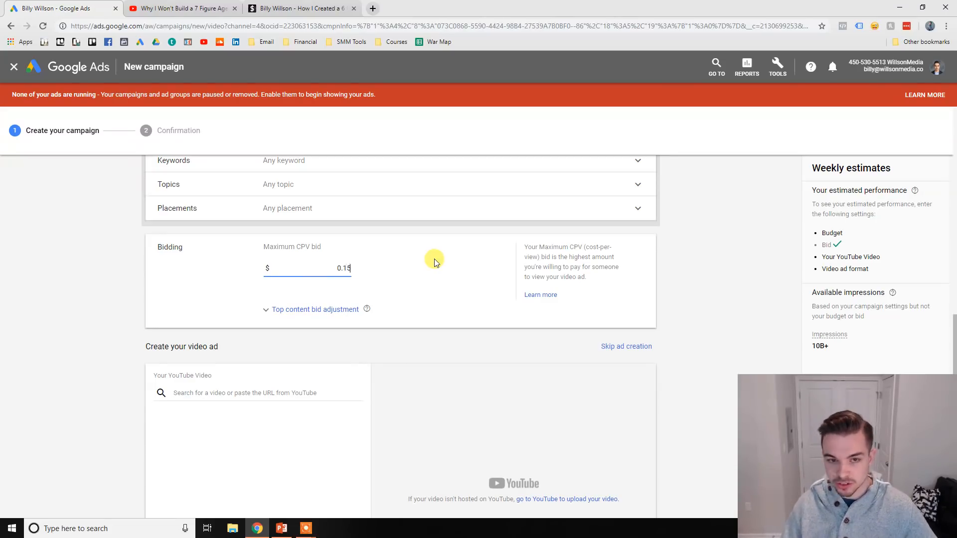
left_click_drag(340, 268, 363, 270)
type("08")
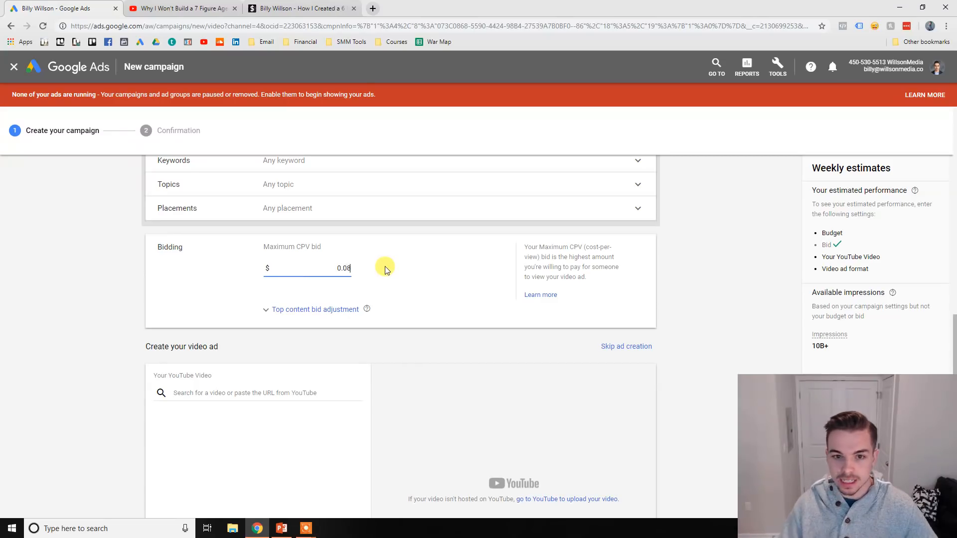
left_click(385, 263)
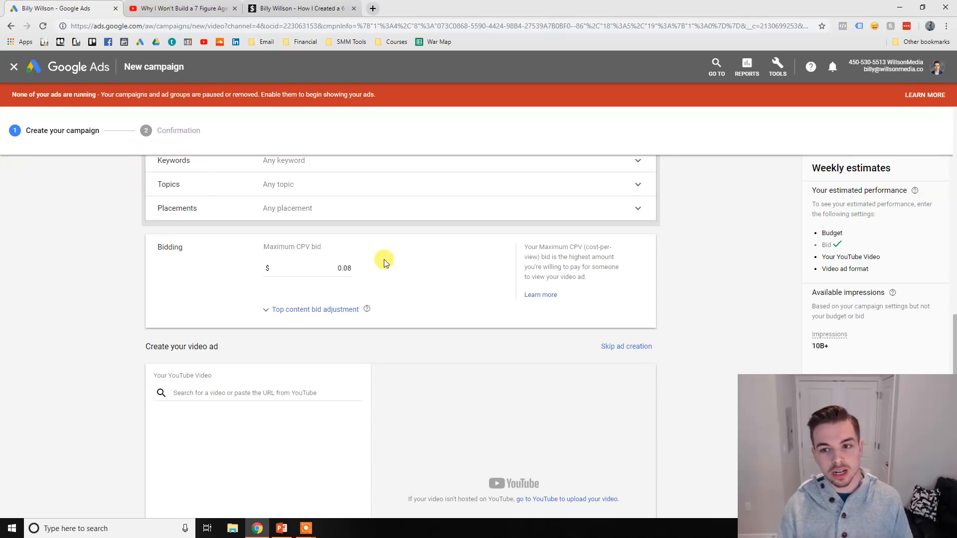
Expand the campaign's bidding strategy settings and check the available bid strategy choices.
scroll(394, 267, "up", 3)
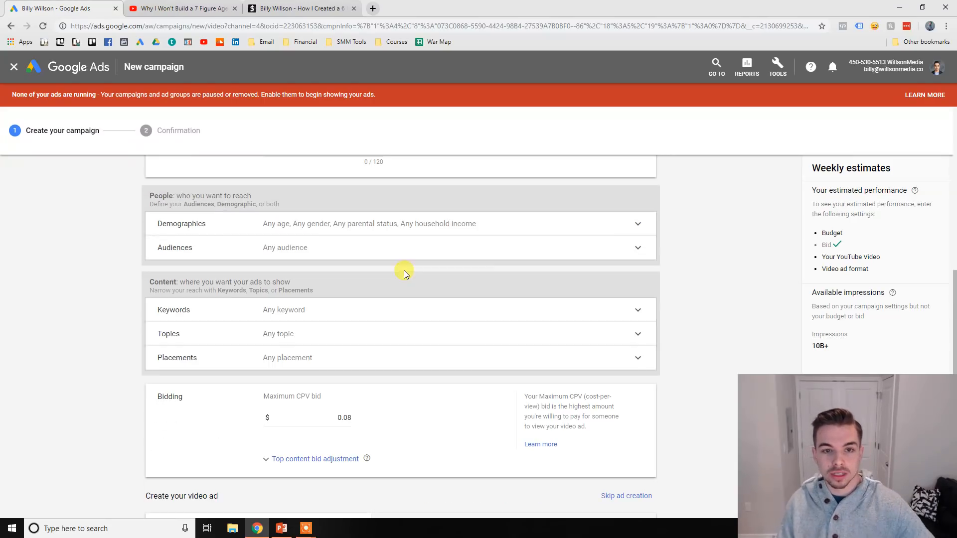
scroll(454, 387, "up", 2)
scroll(460, 407, "up", 5)
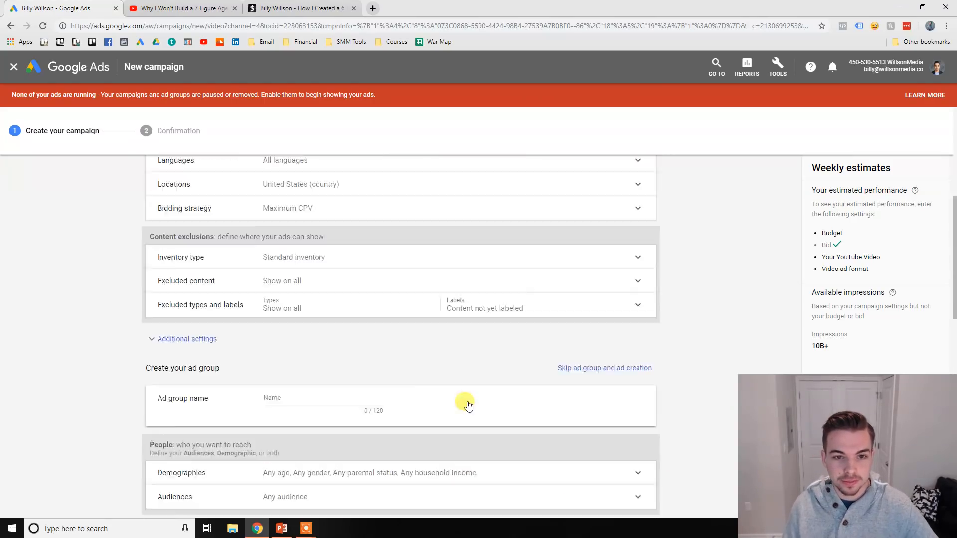
left_click(291, 314)
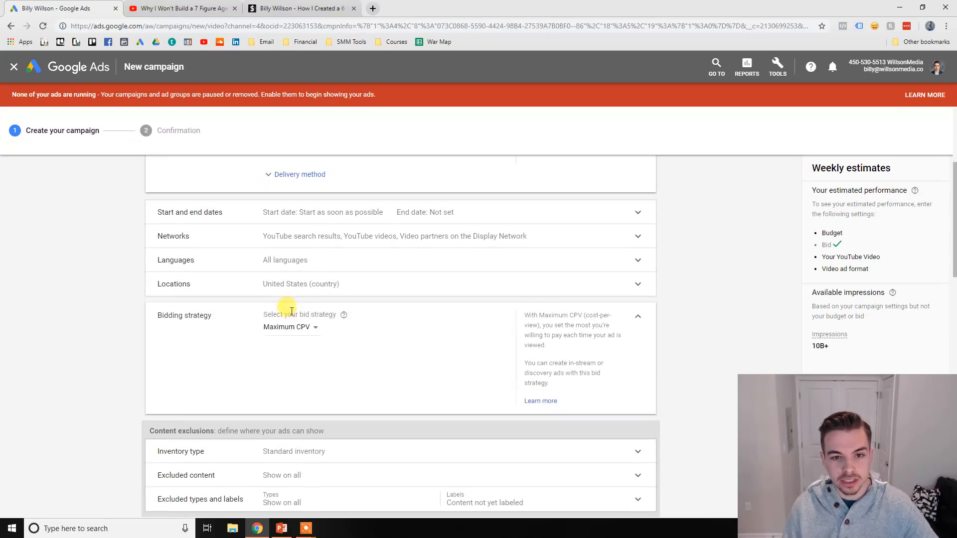
left_click(310, 335)
left_click(335, 340)
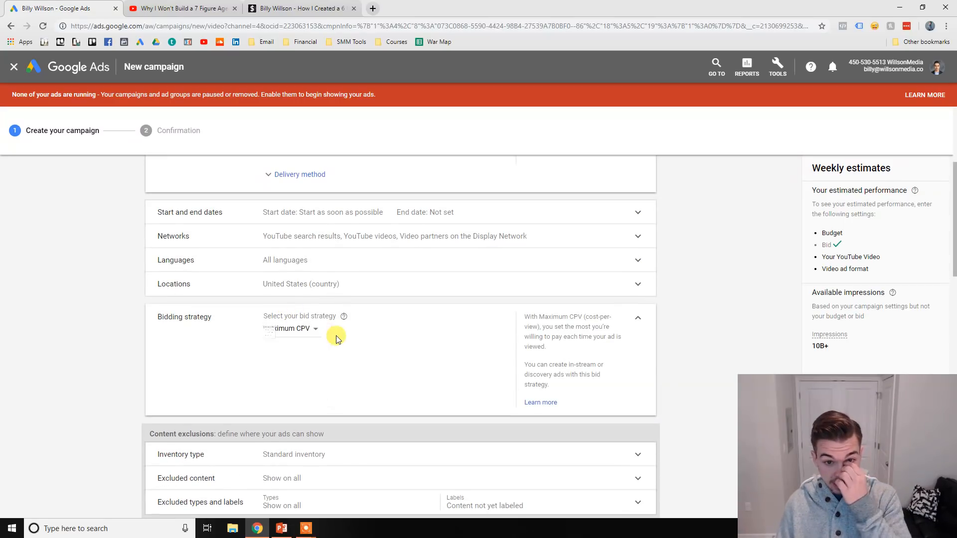
Review the campaign's type and its product and brand consideration goal, highlighting the goal text.
scroll(387, 363, "up", 4)
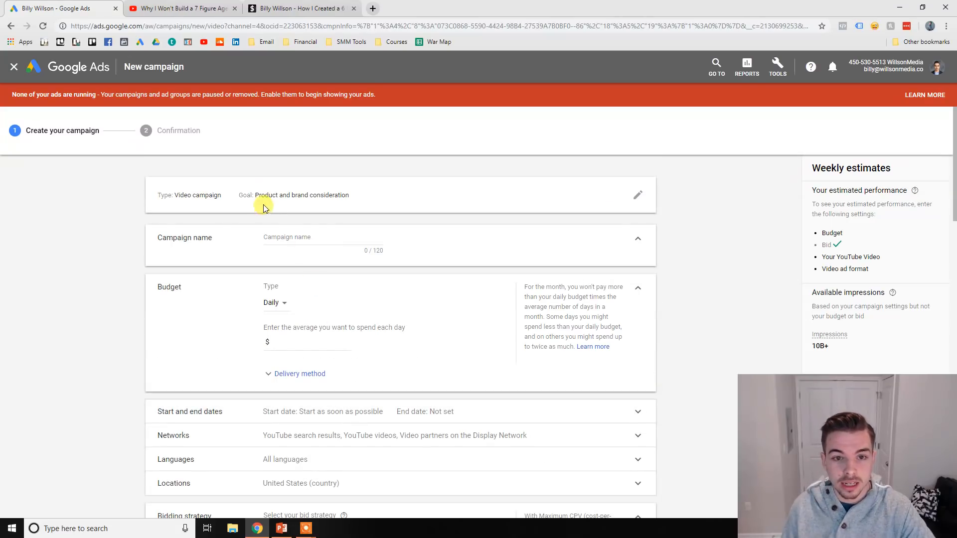
left_click_drag(325, 192, 256, 188)
left_click(334, 245)
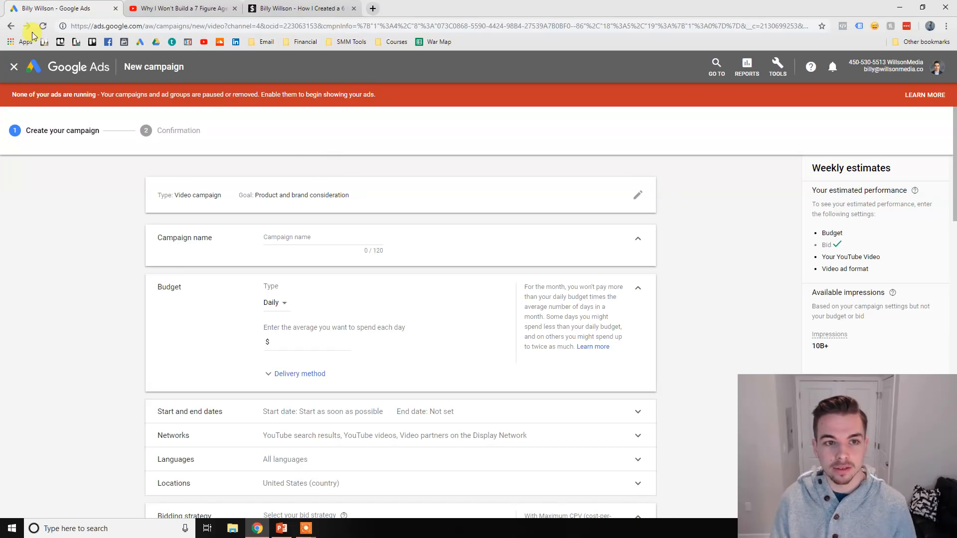
Leave the new campaign without saving it and return to the campaign type, goal and subtype selection.
left_click(10, 29)
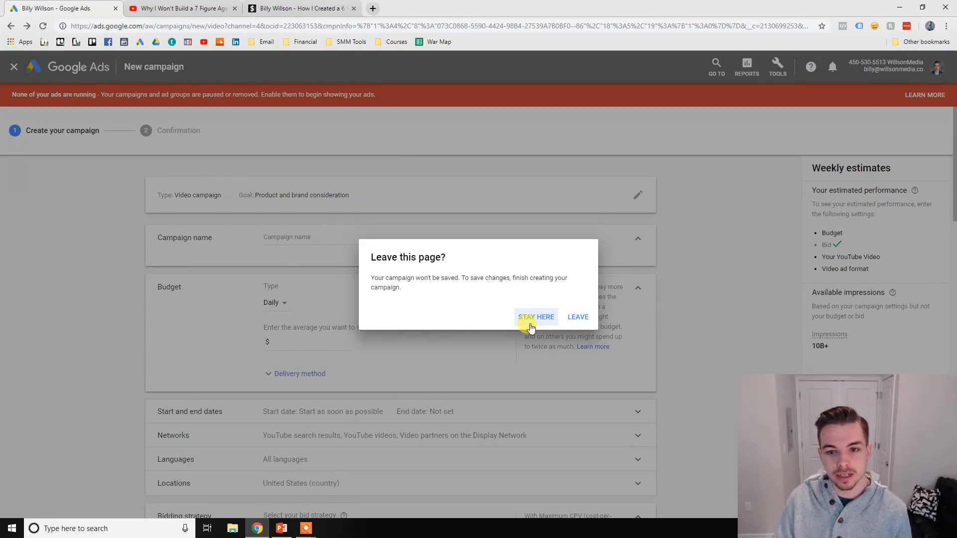
left_click(570, 323)
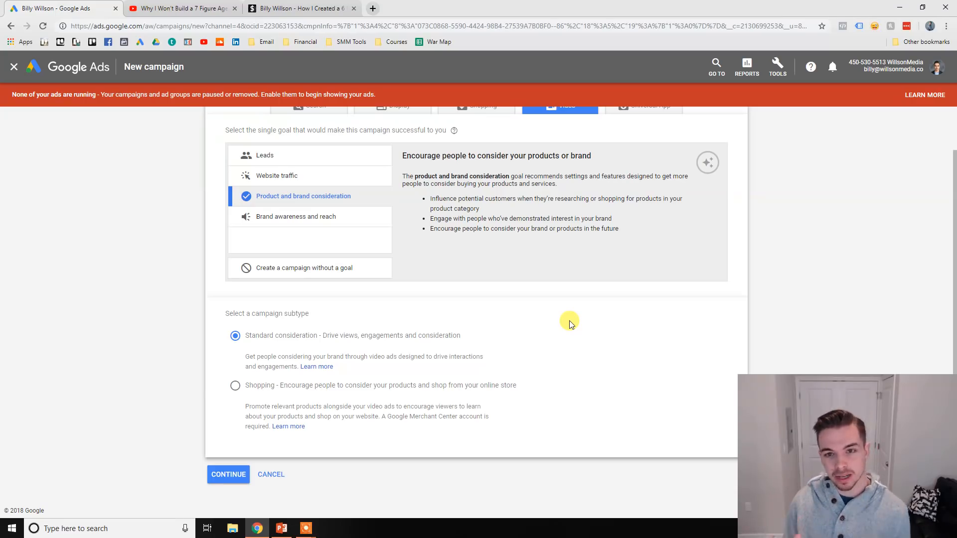
scroll(558, 319, "up", 1)
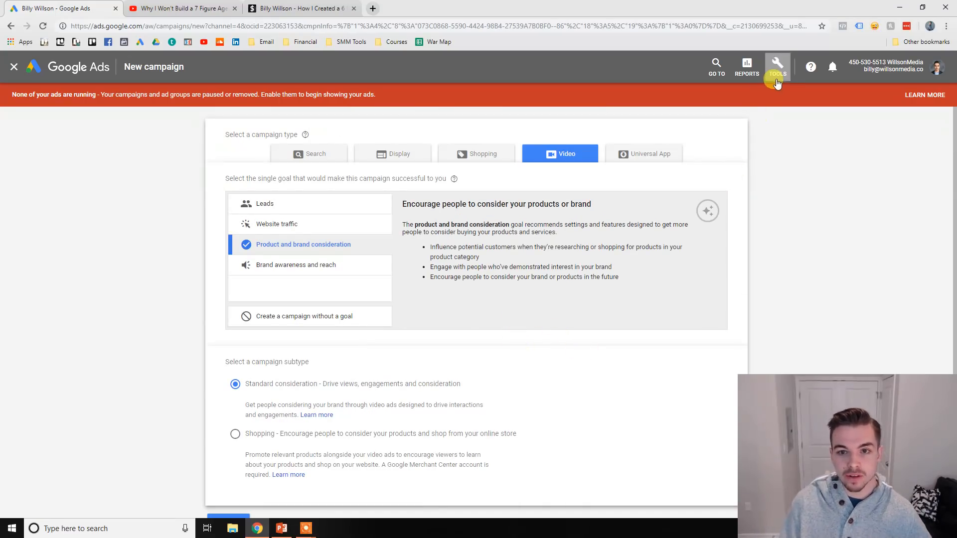
Switch to the PowerPoint presentation and display slide 40, "How to Kill it With YouTube Ads".
left_click(282, 529)
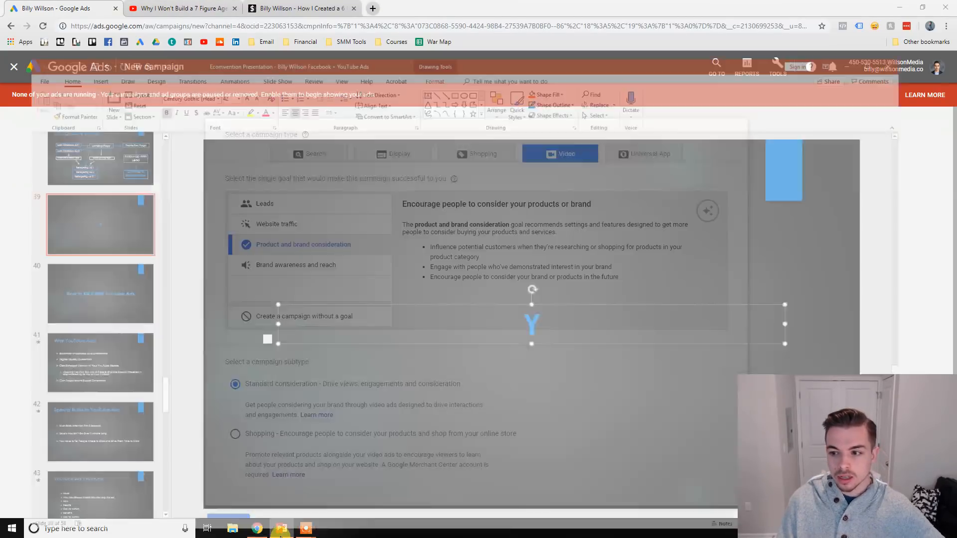
left_click(92, 278)
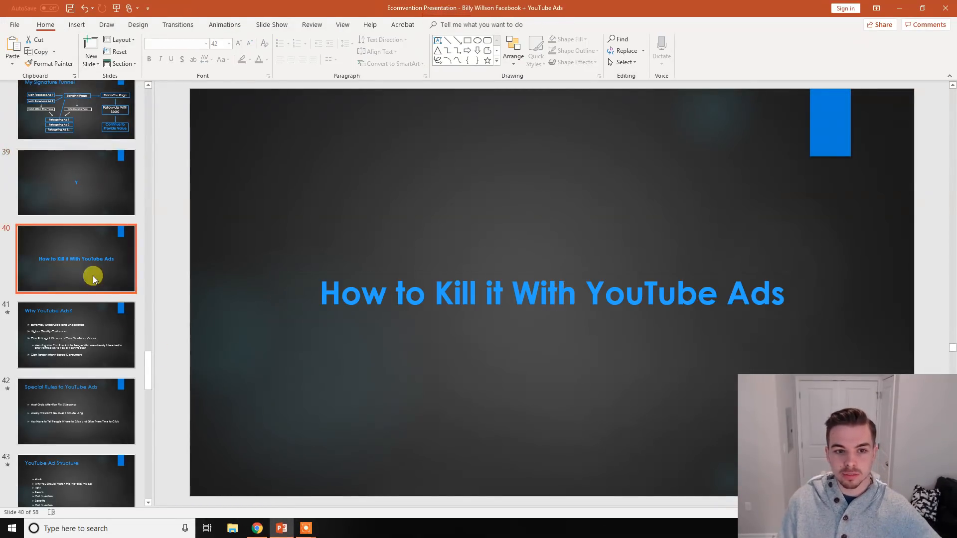